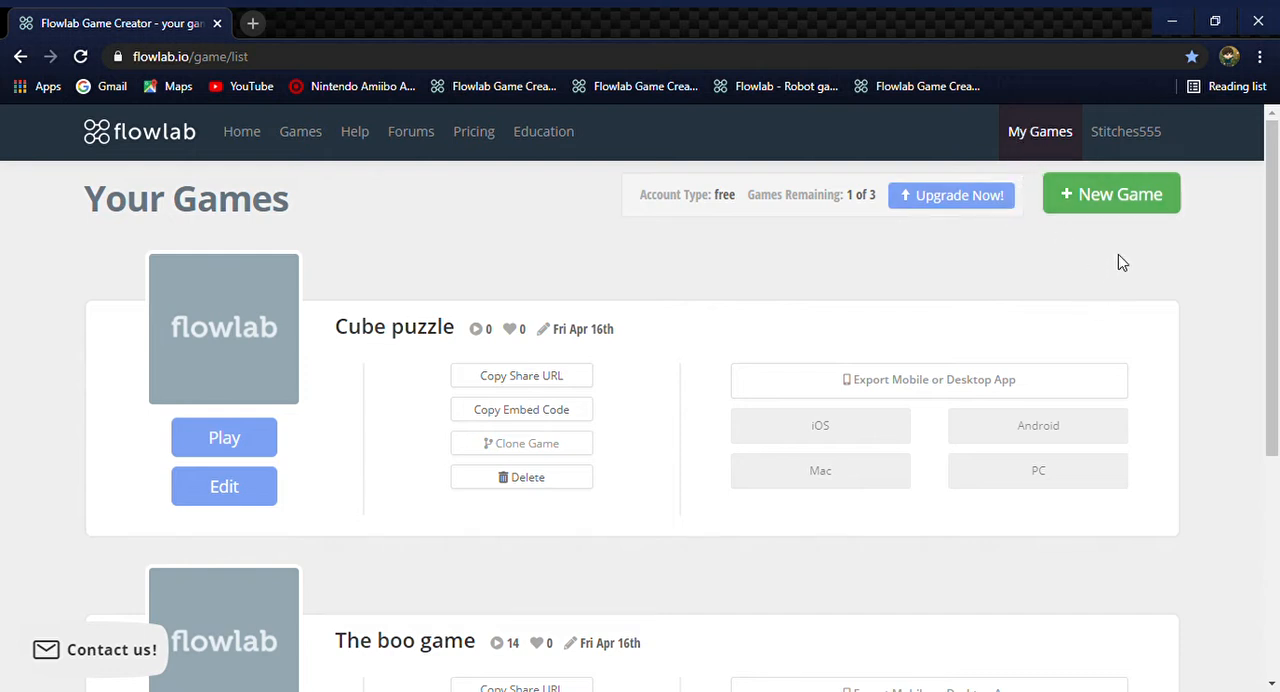
Create a new game starting from the Empty Project template
left_click(1150, 195)
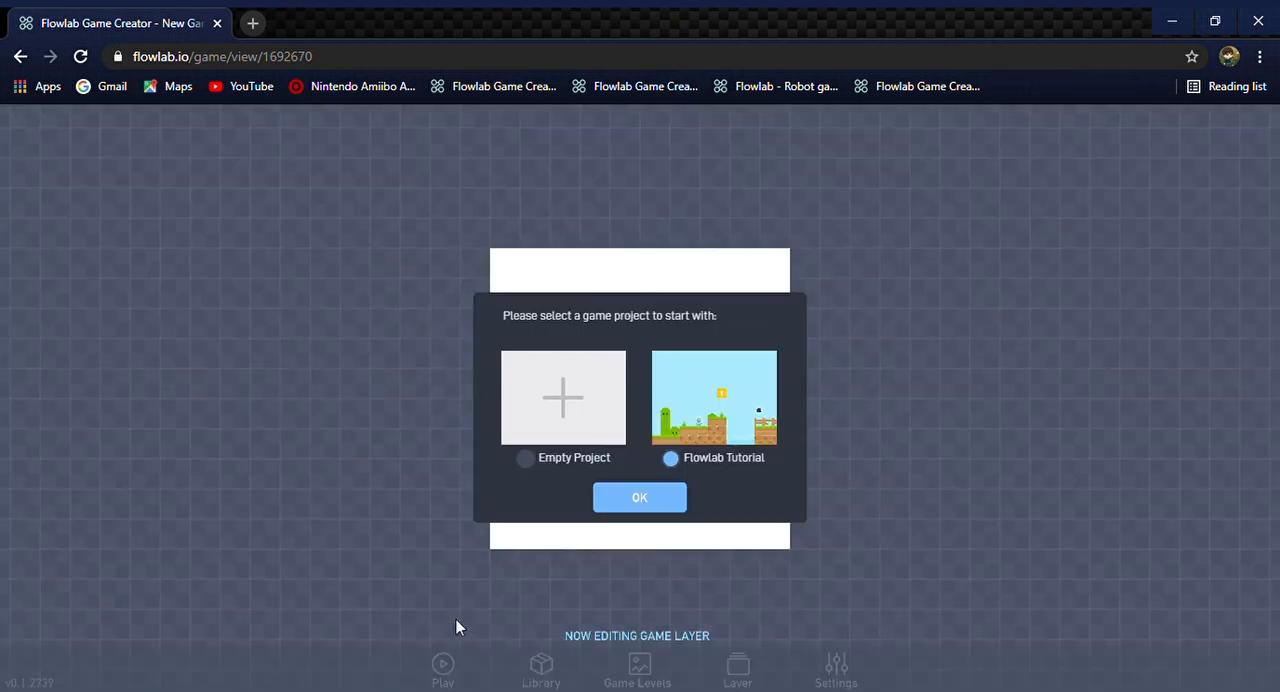
left_click(526, 458)
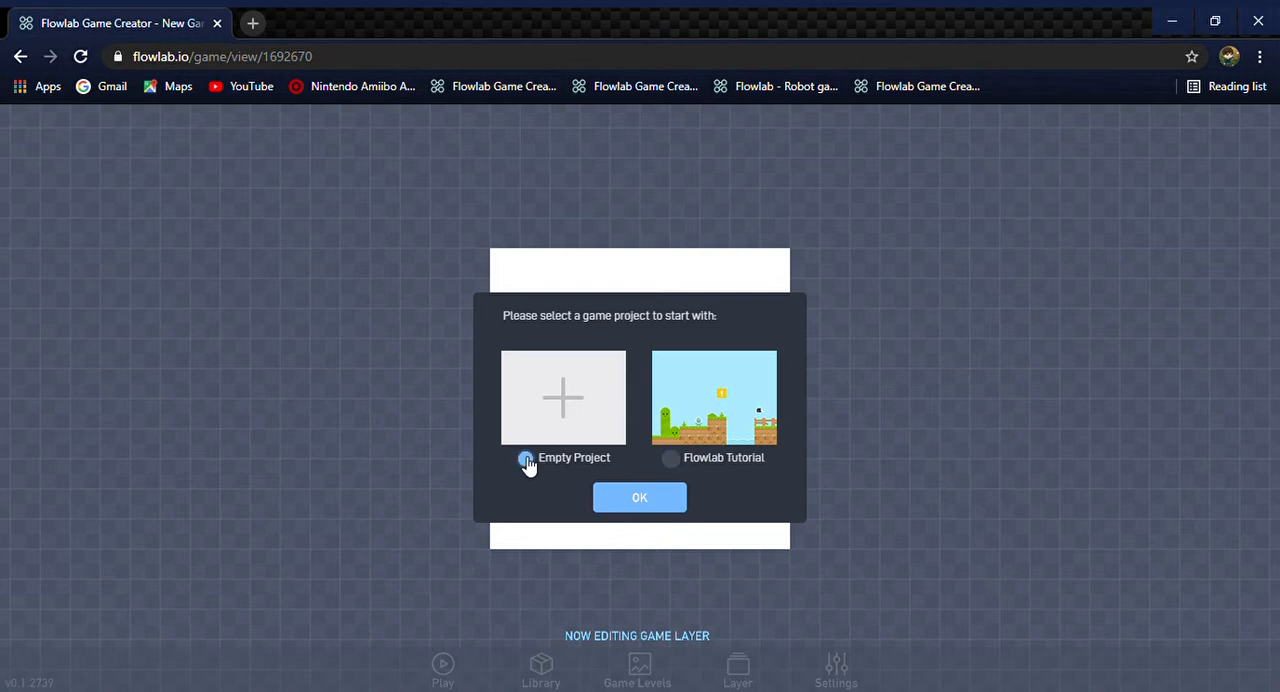
left_click(671, 460)
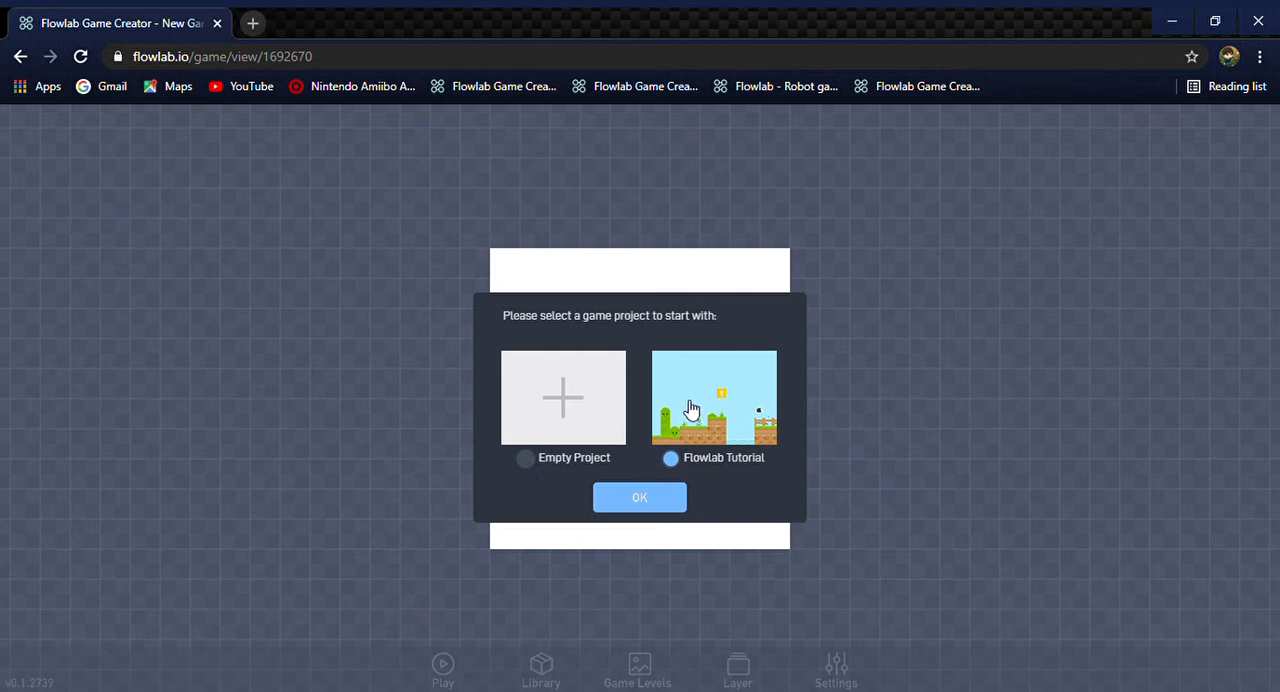
left_click(534, 458)
left_click(660, 505)
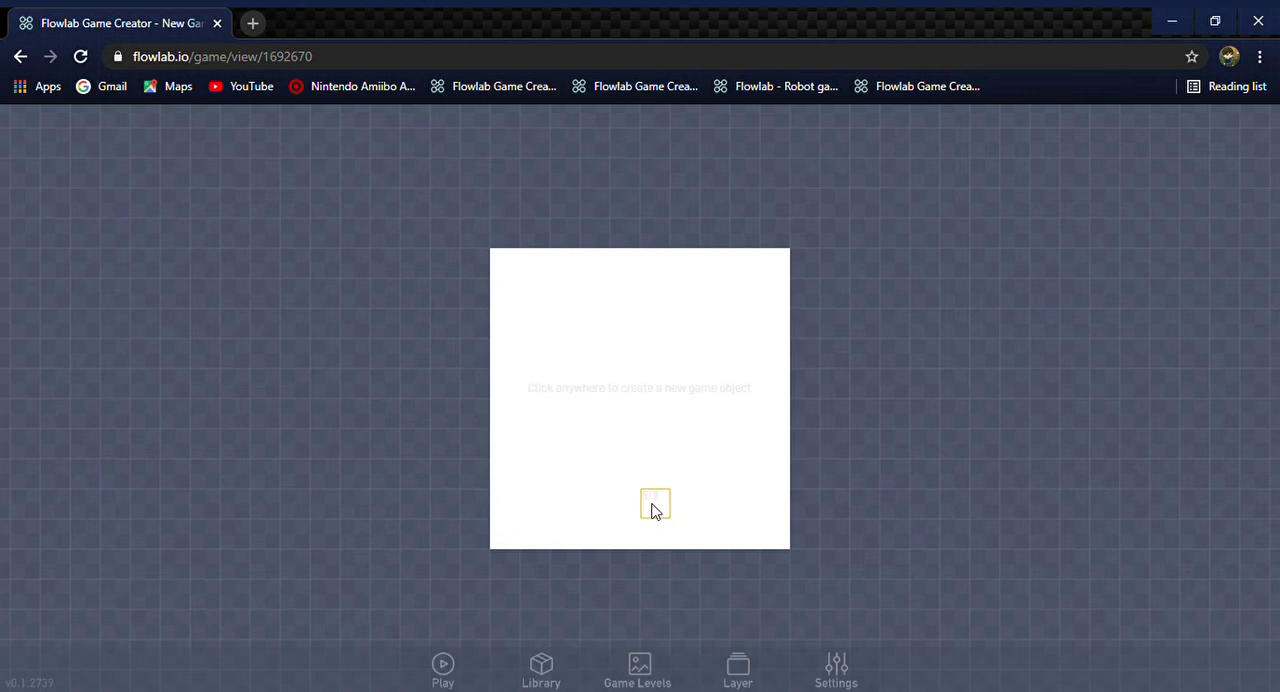
Open the background colour picker for Level 1
left_click(643, 667)
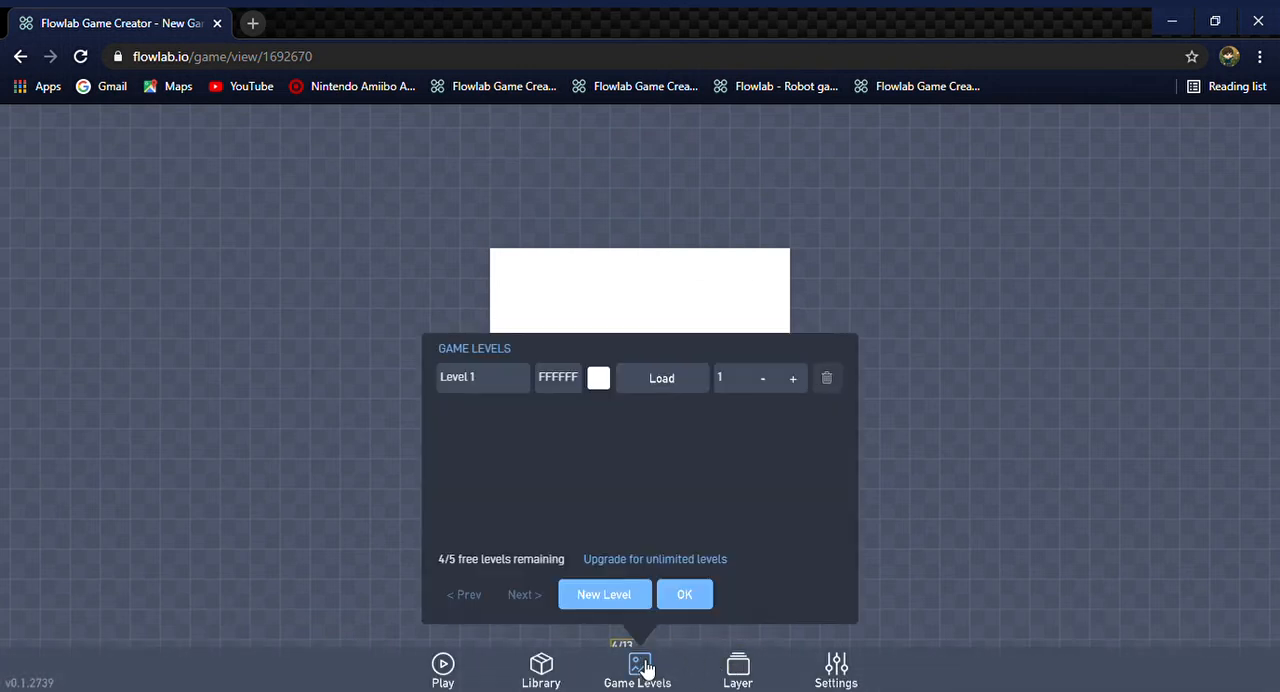
left_click(599, 379)
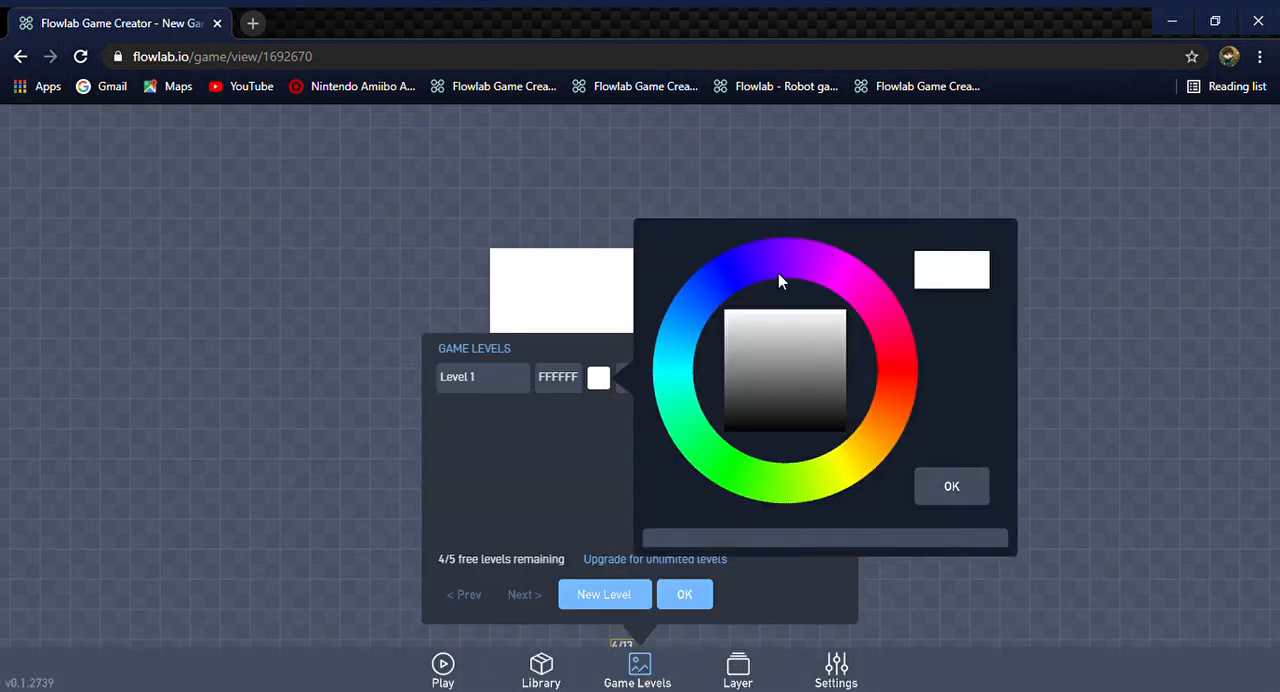
Try pink, green, yellow-green, blue, orange and purple as the background colour of Level 1
left_click(705, 292)
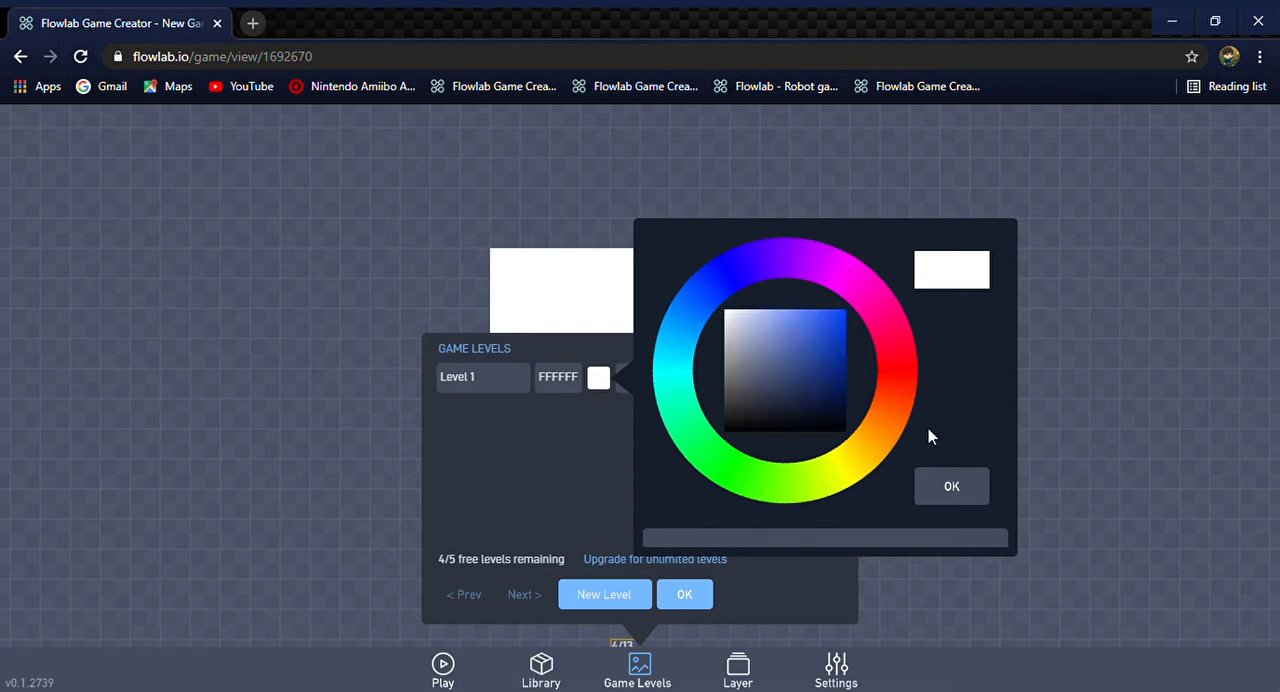
left_click(868, 311)
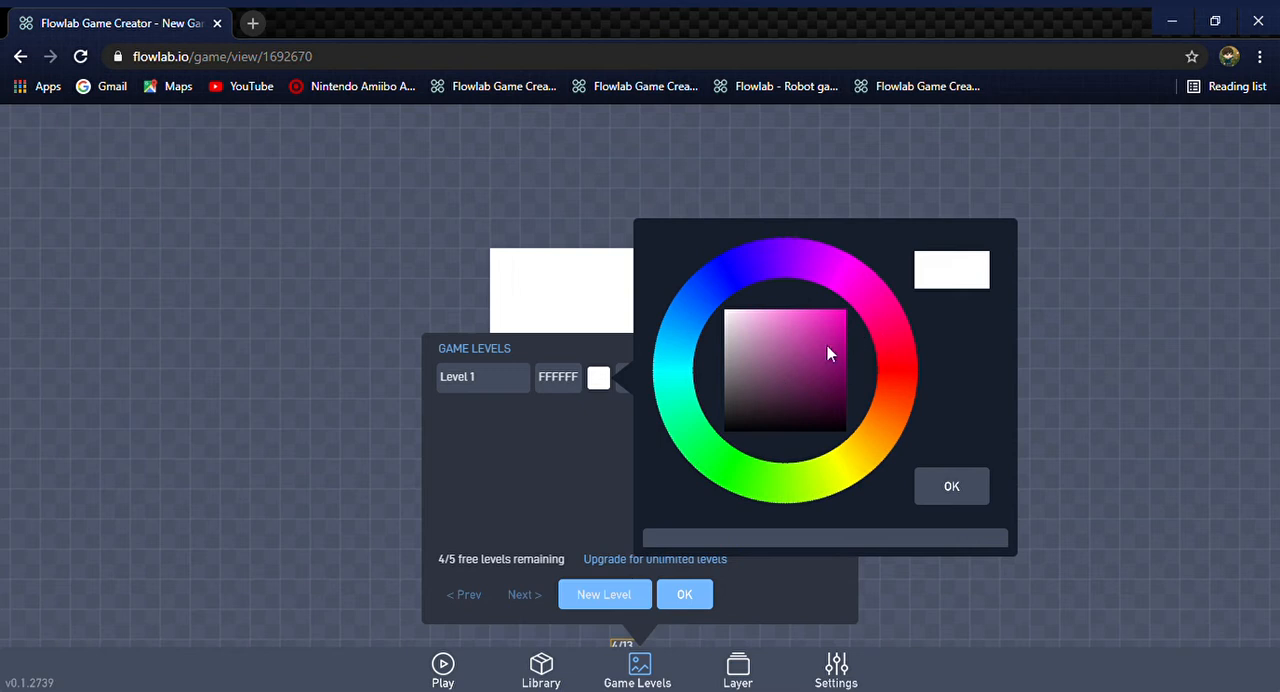
left_click(832, 335)
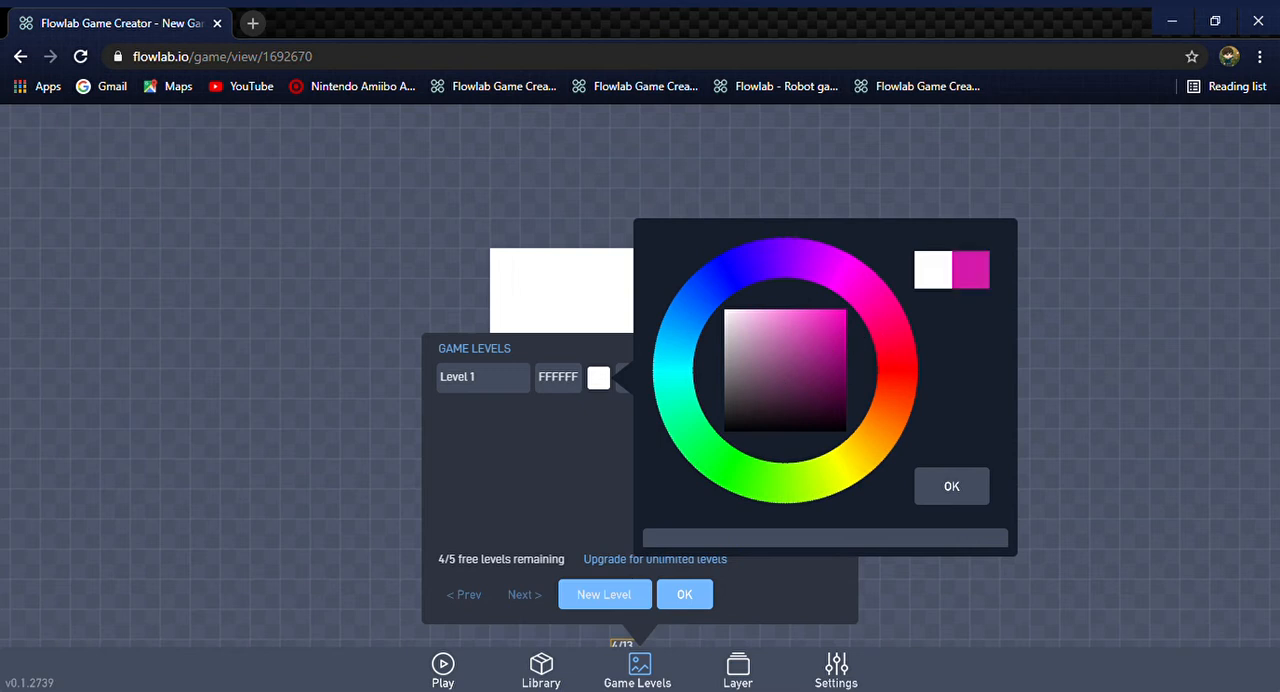
left_click(775, 478)
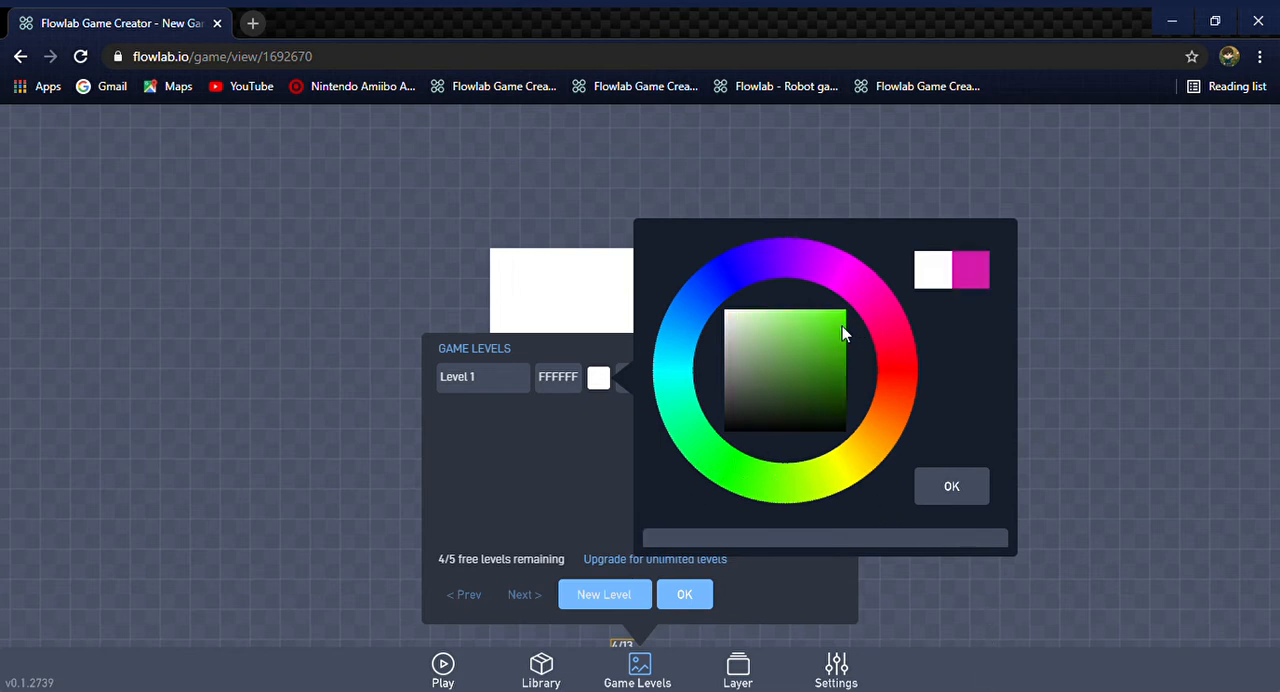
left_click(817, 343)
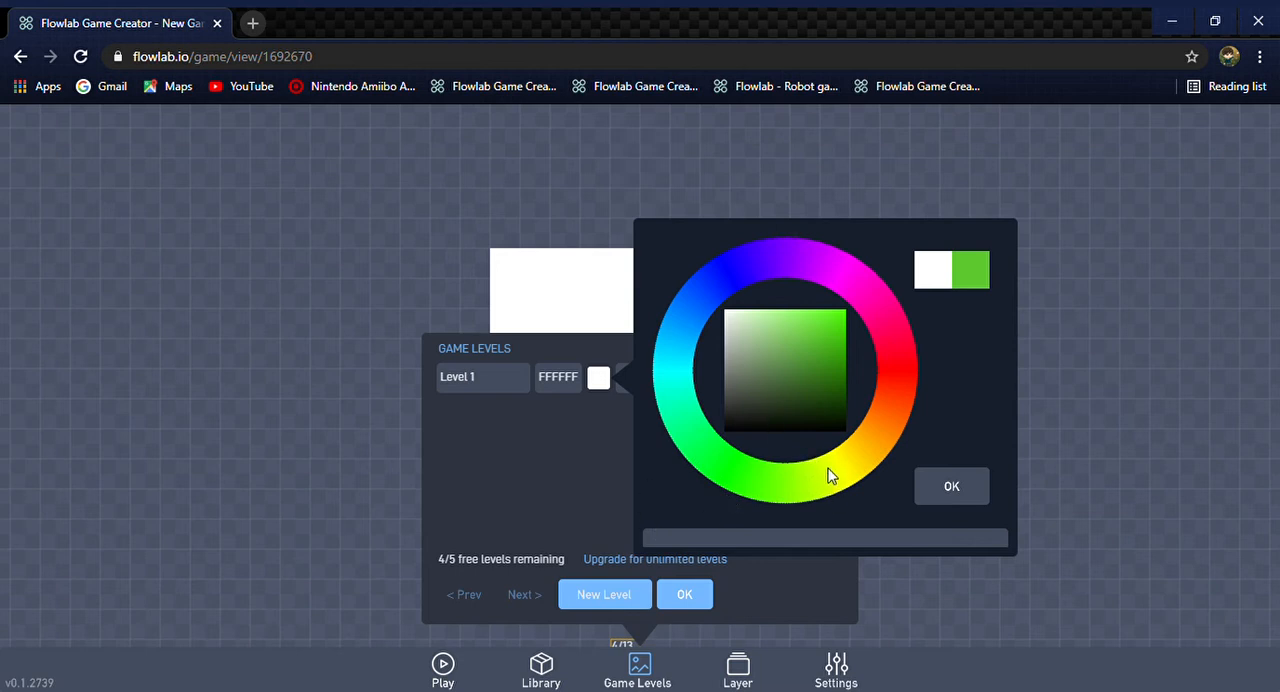
left_click(818, 475)
left_click(836, 324)
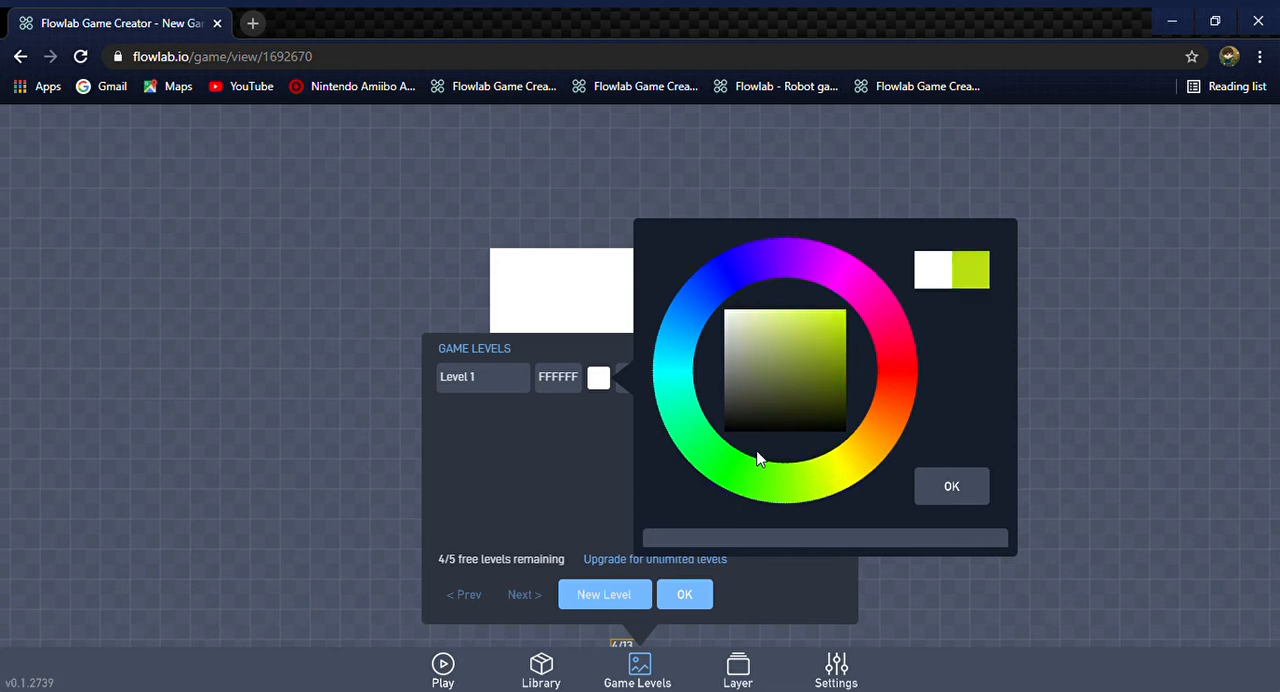
left_click(675, 325)
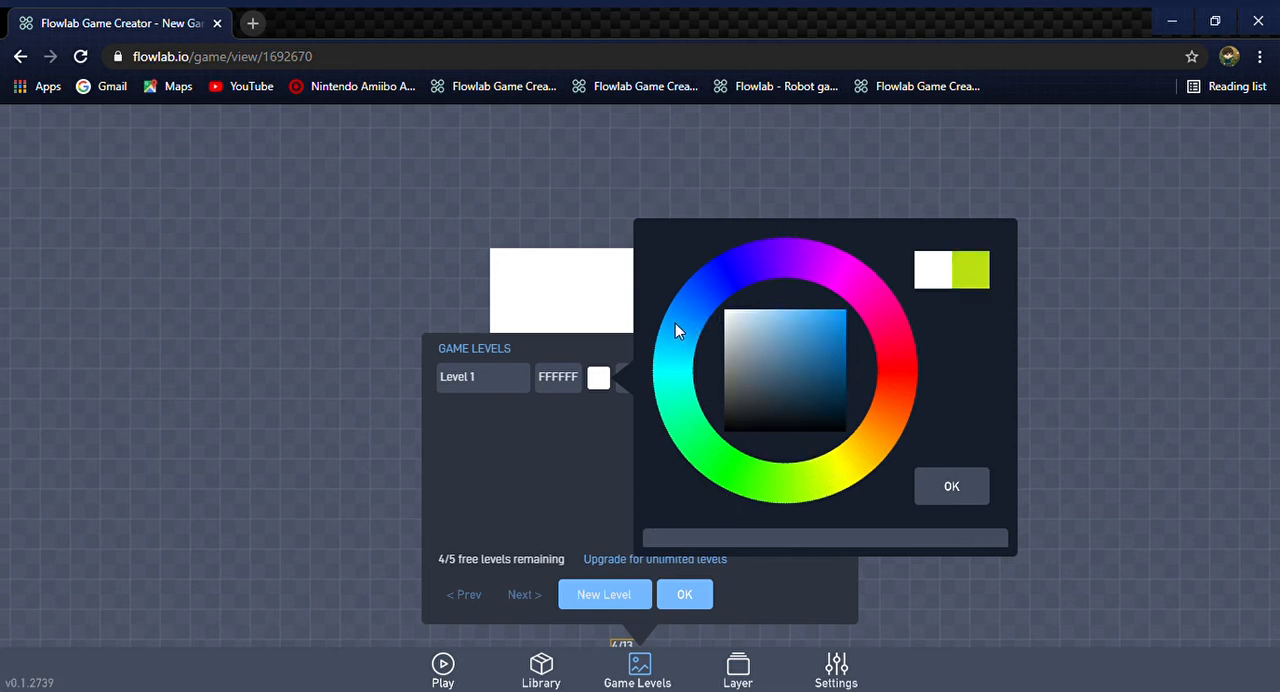
left_click(690, 305)
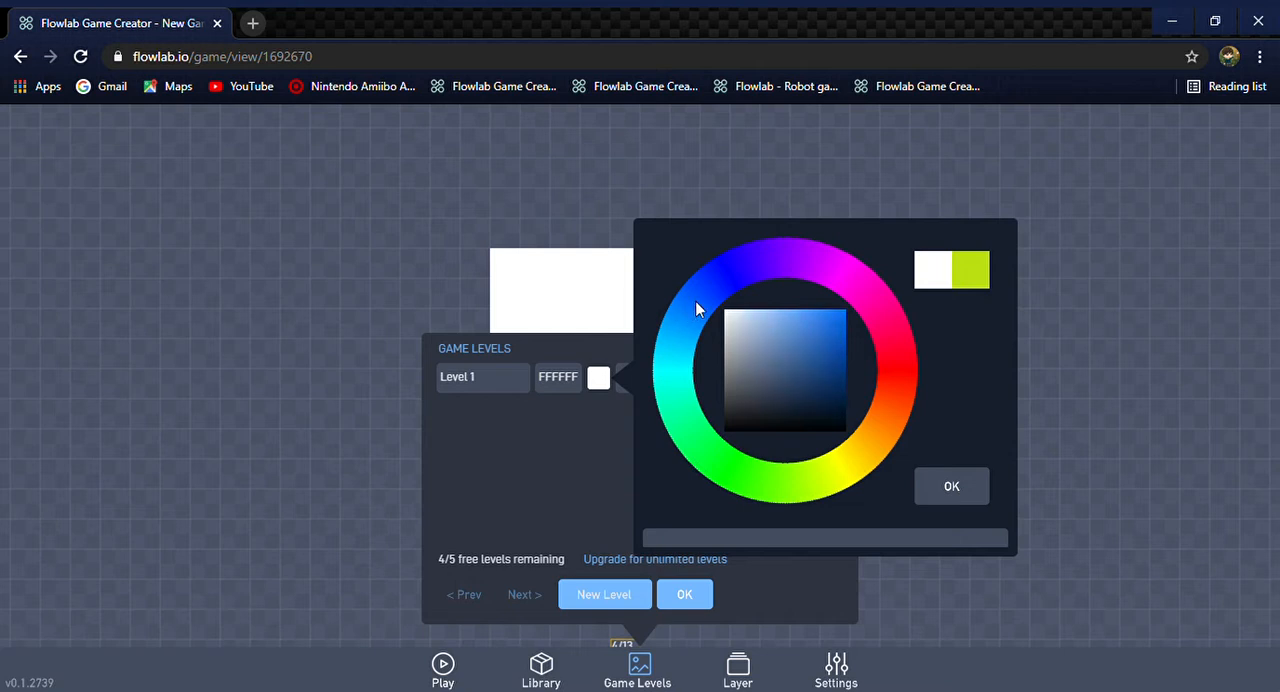
left_click(831, 323)
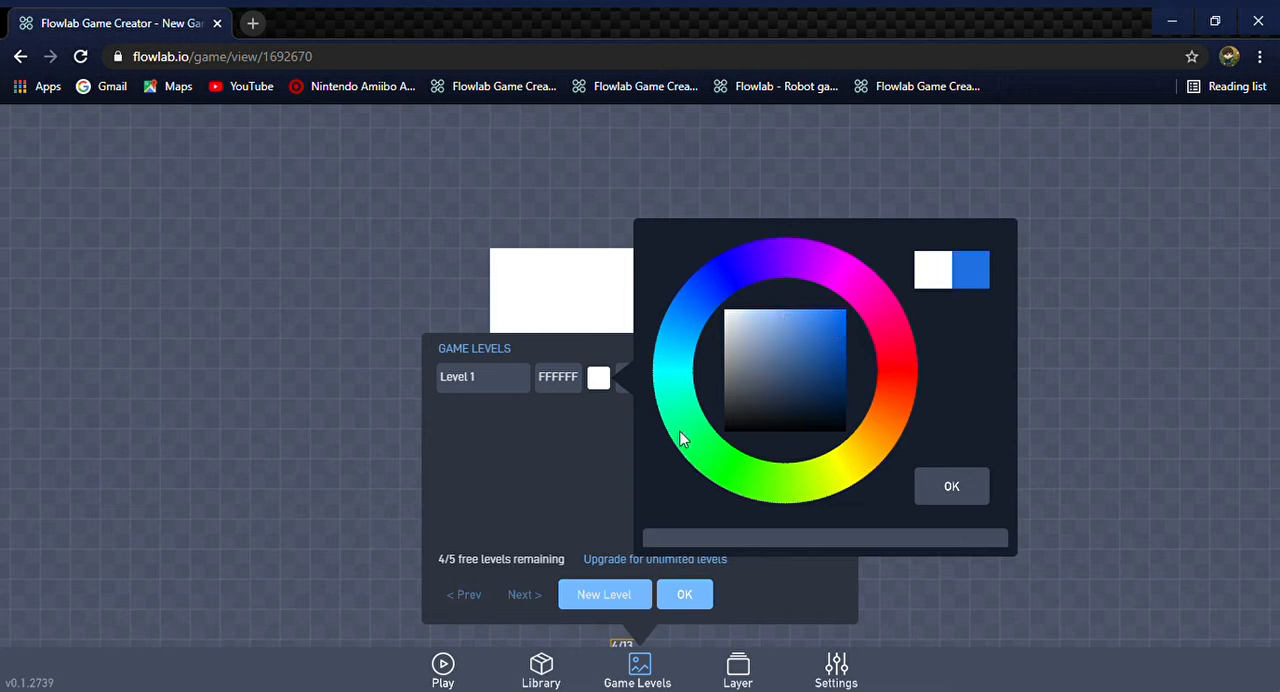
left_click(903, 414)
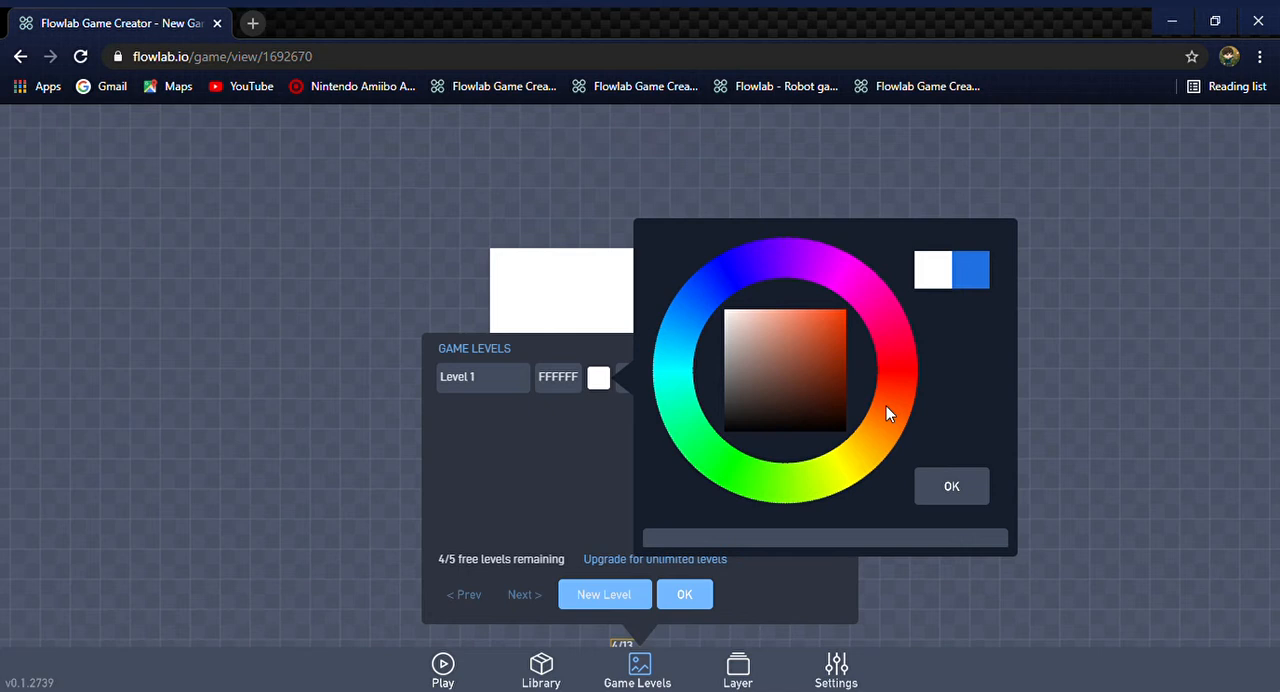
left_click(838, 326)
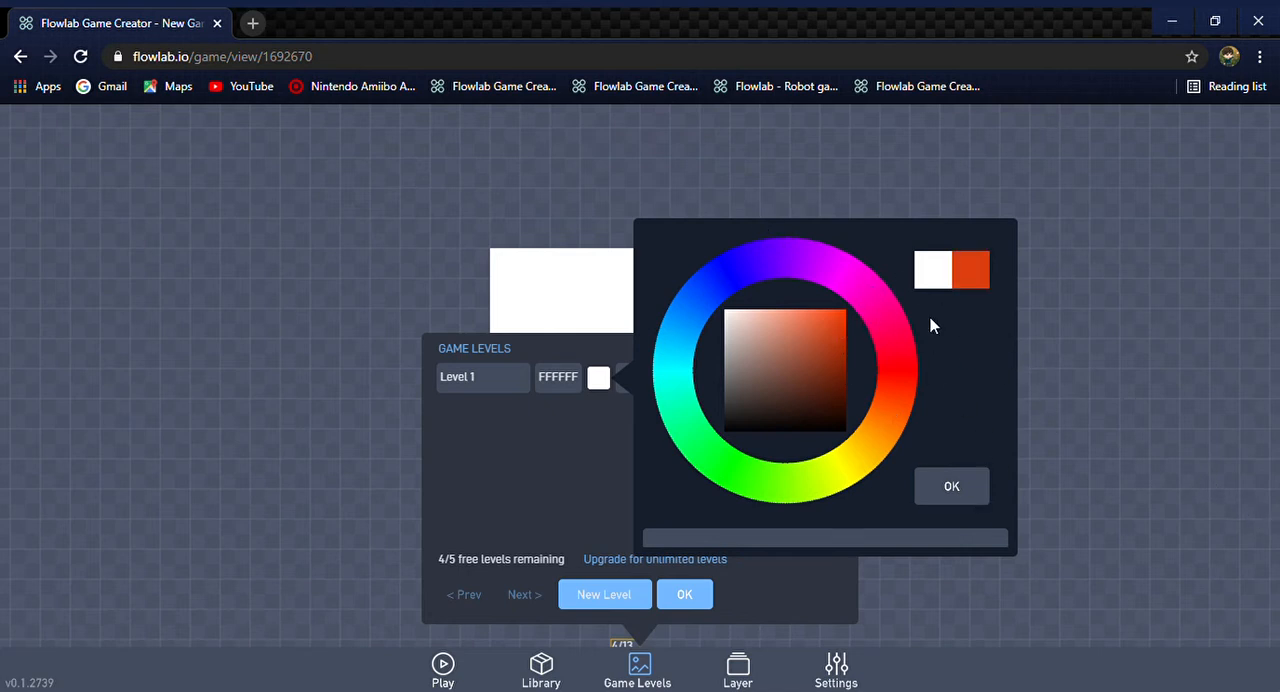
left_click(791, 250)
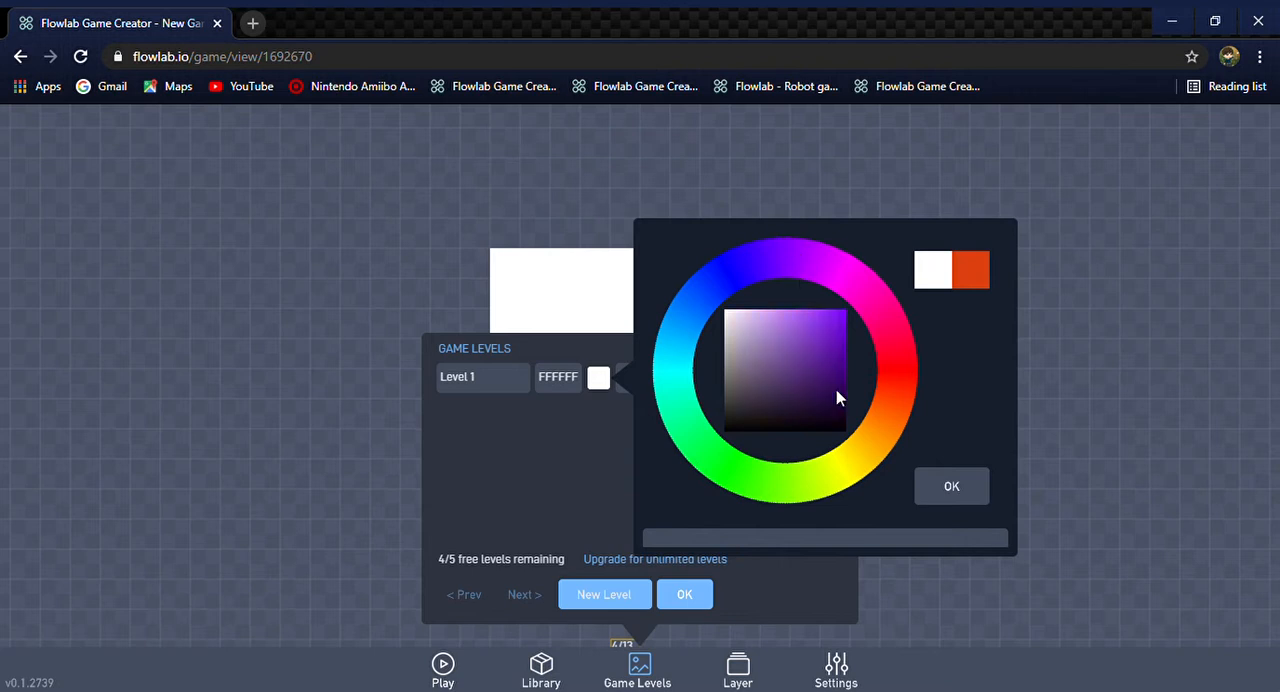
left_click(828, 340)
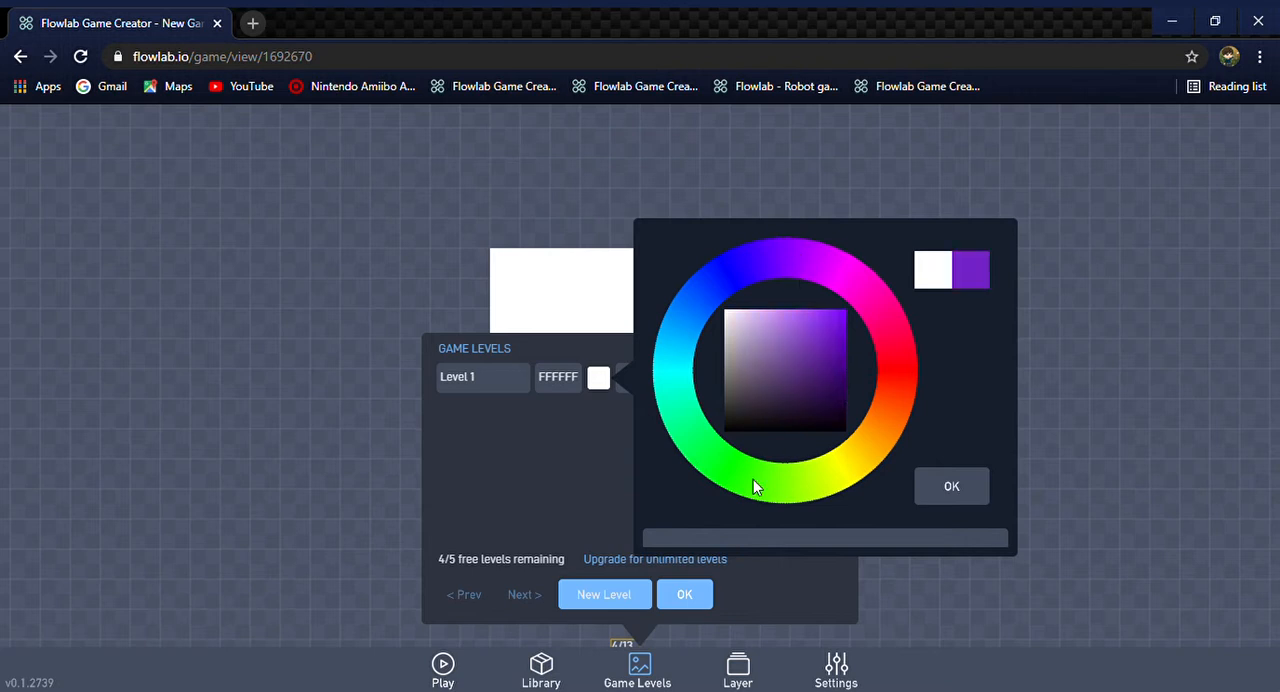
Set the background colour of Level 1 to bright blue (217AE9) and close the level list
left_click(685, 311)
left_click(830, 326)
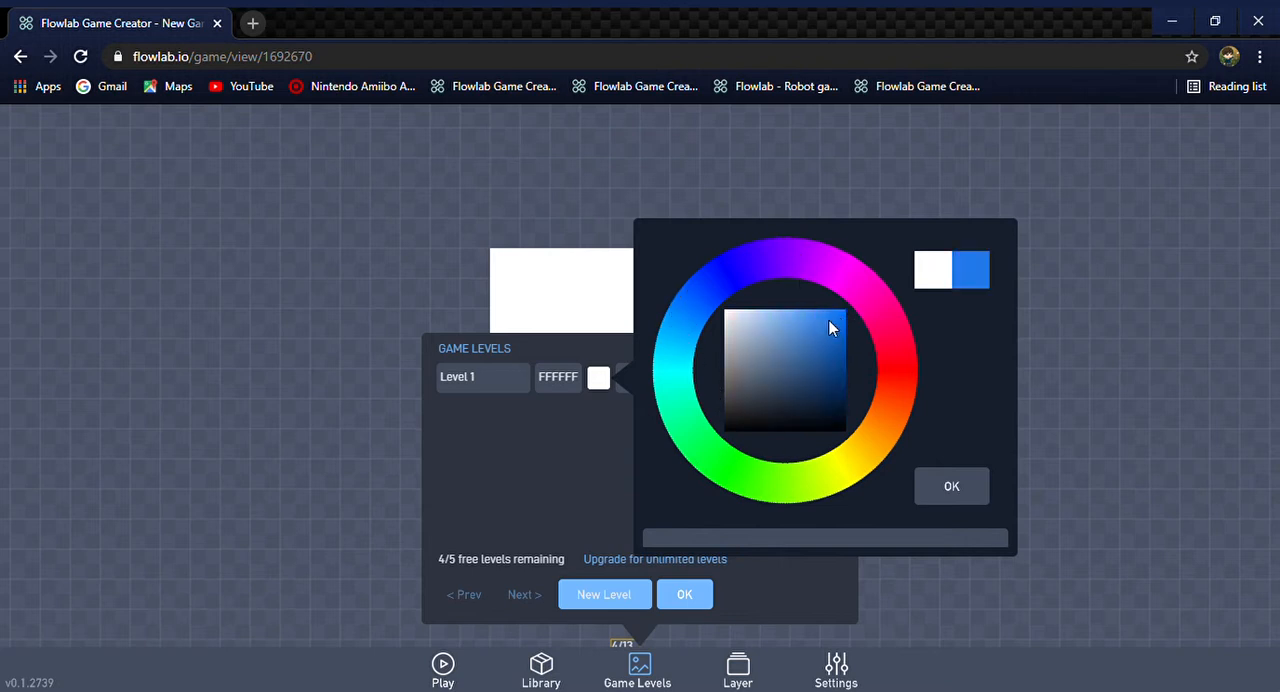
left_click(964, 496)
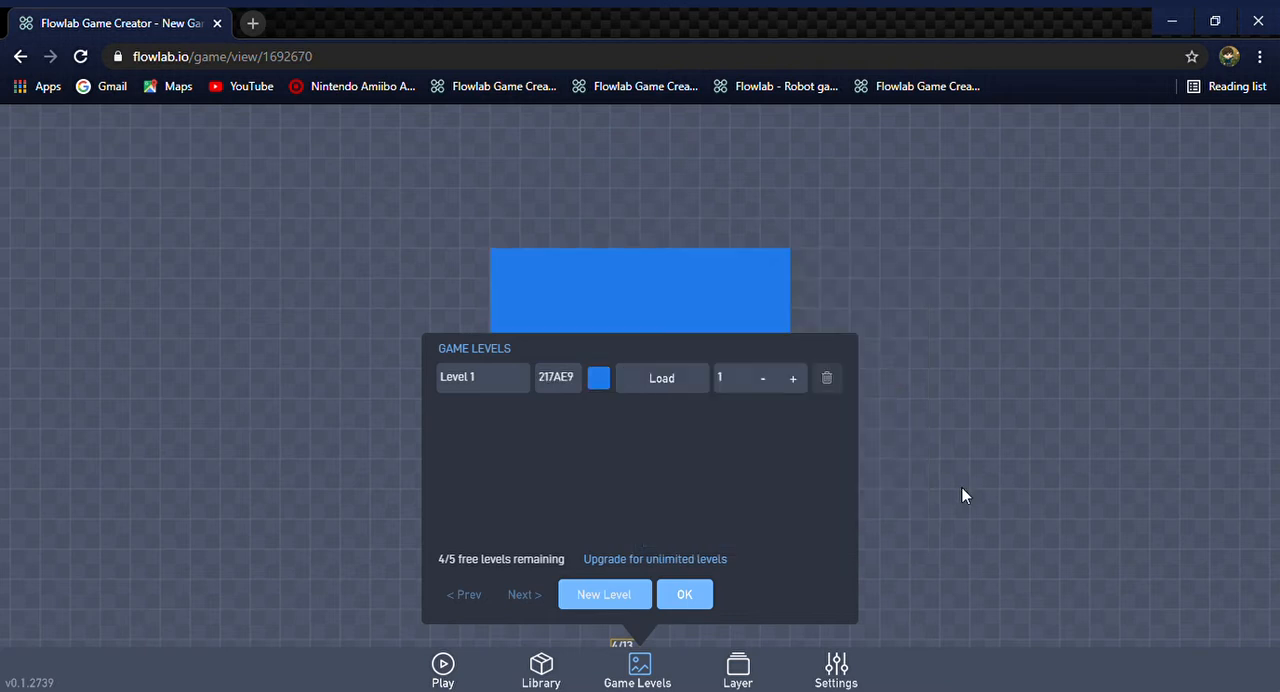
left_click(694, 597)
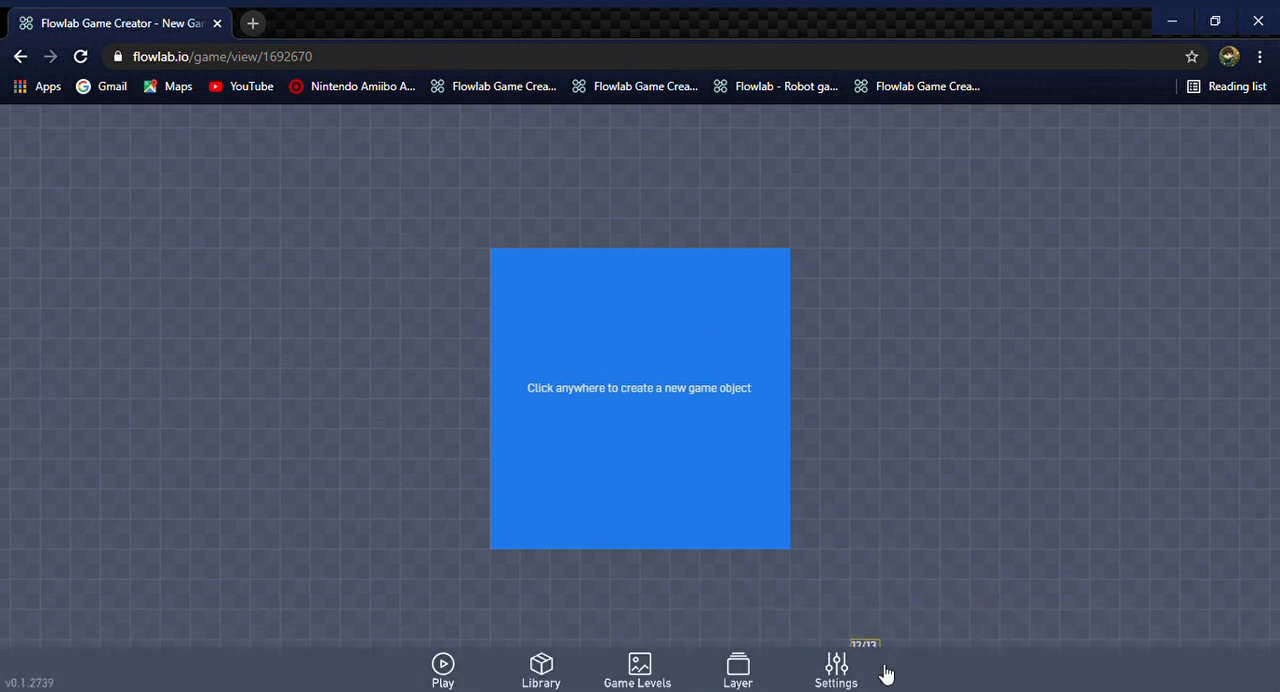
Set the game's width to 32 and its height to 24 in the game settings
left_click(840, 668)
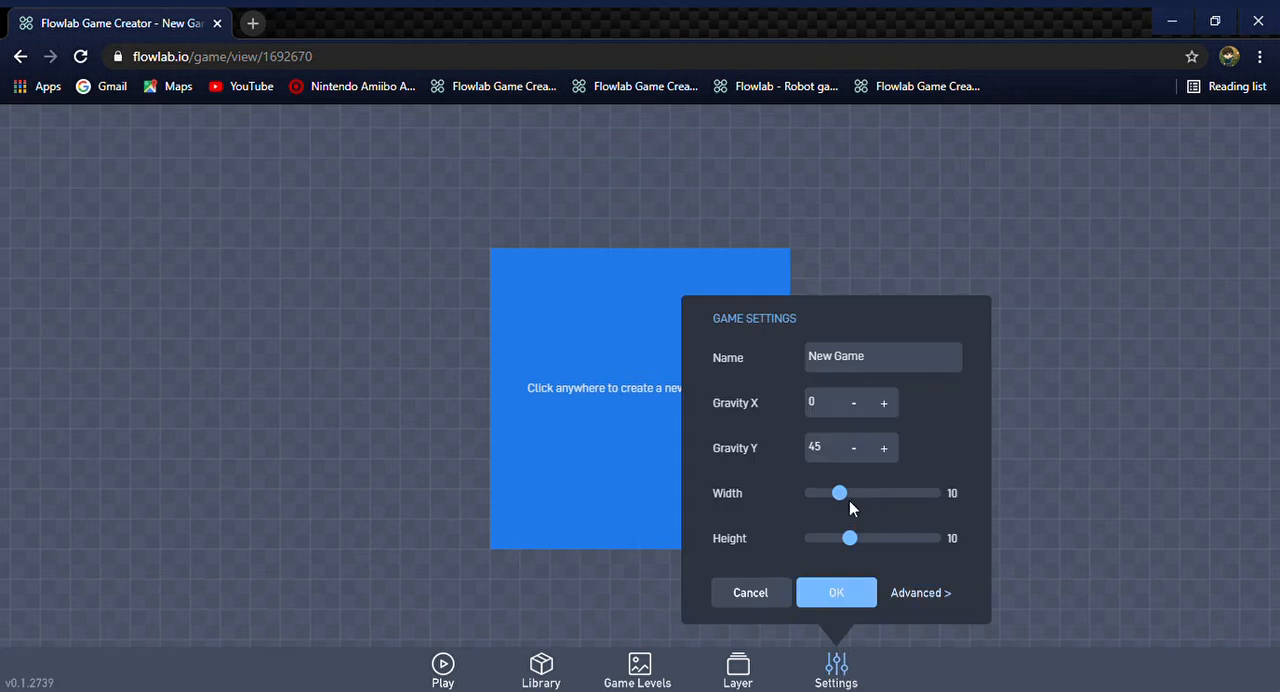
left_click_drag(840, 494, 950, 497)
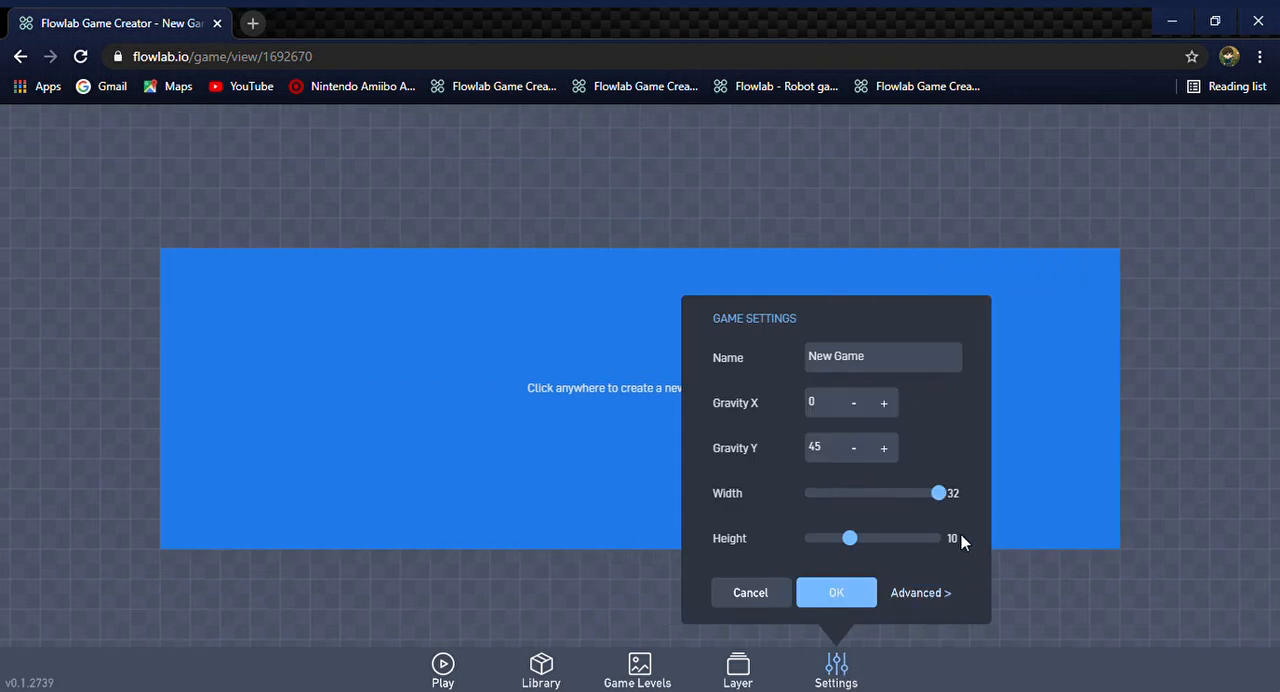
left_click_drag(858, 541, 938, 538)
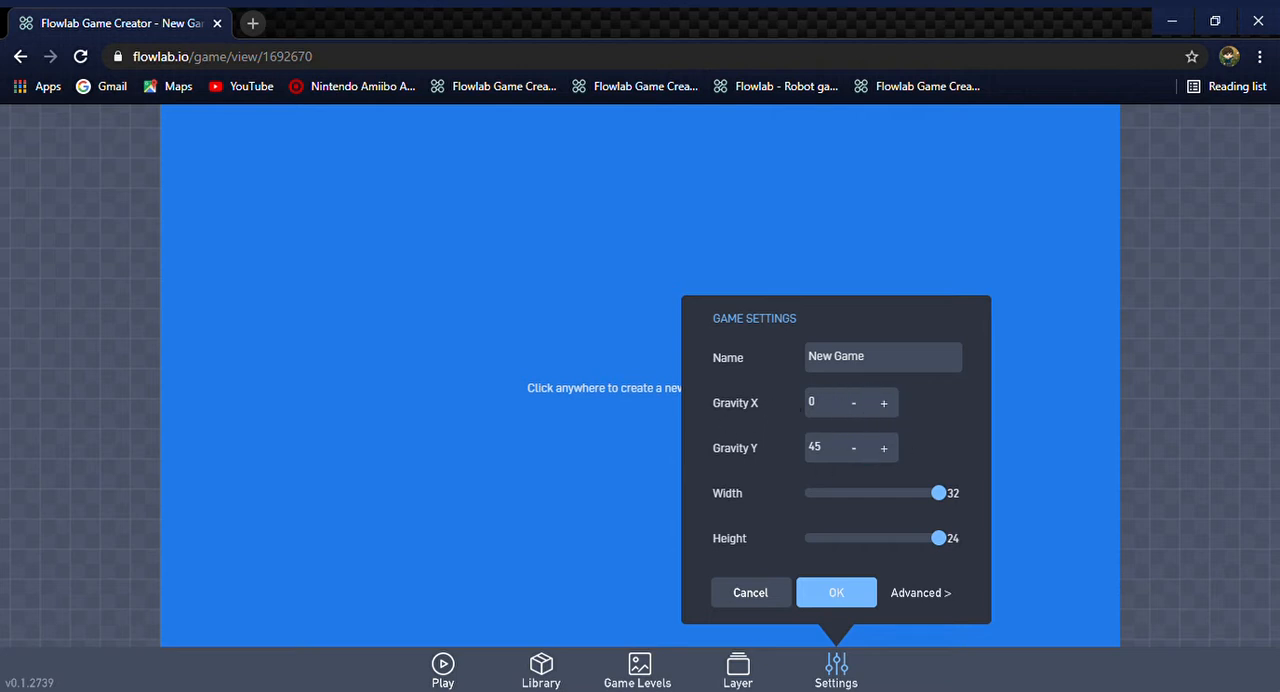
Rename the game as Exzample and apply the game settings
left_click(906, 362)
key("BackSpace")
key("BackSpace")
key("BackSpace")
key("BackSpace")
key("BackSpace")
key("BackSpace")
key("BackSpace")
key("BackSpace")
type("ss")
key("BackSpace")
key("BackSpace")
type("Exzample")
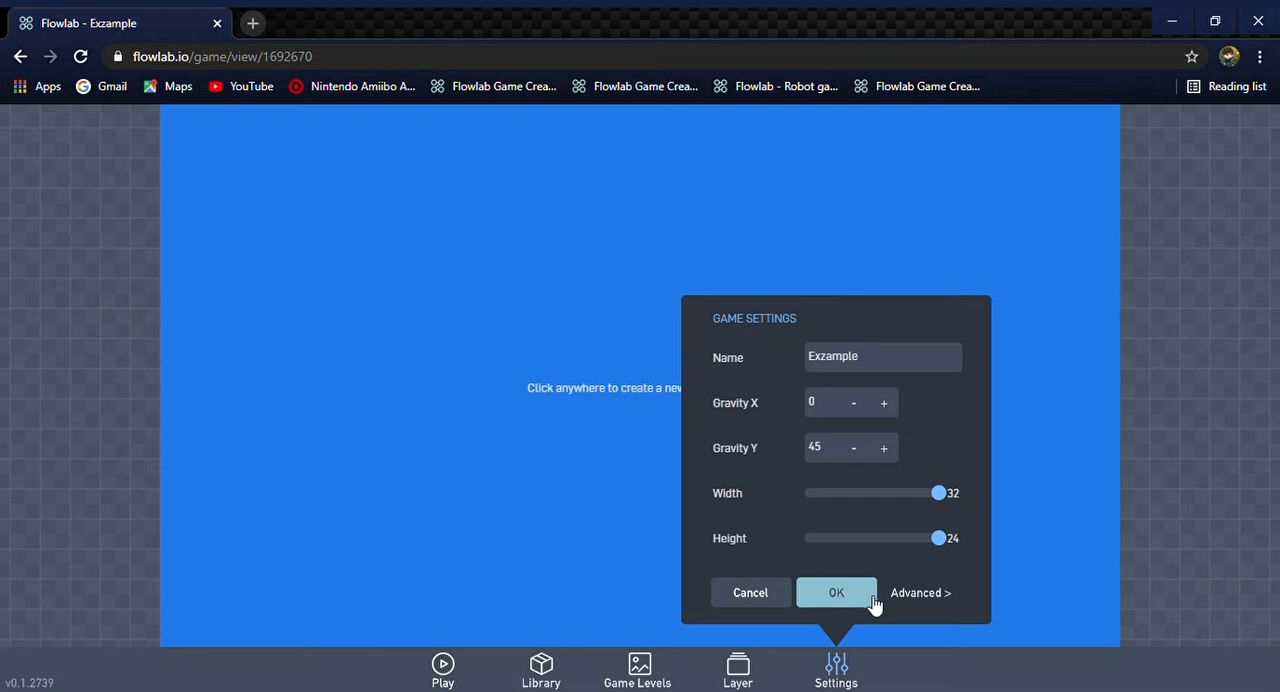
left_click(834, 598)
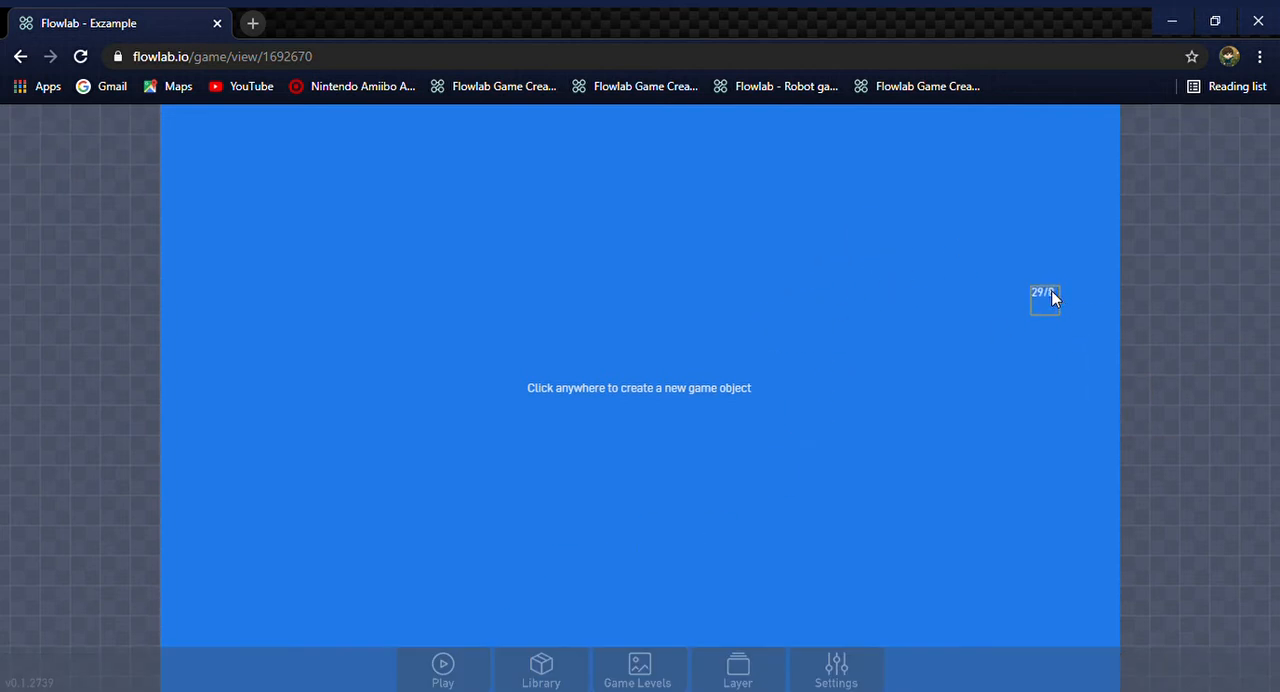
Create a new game object in the empty area just outside the blue level and open its sprite for editing
left_click(1203, 252)
left_click(1165, 252)
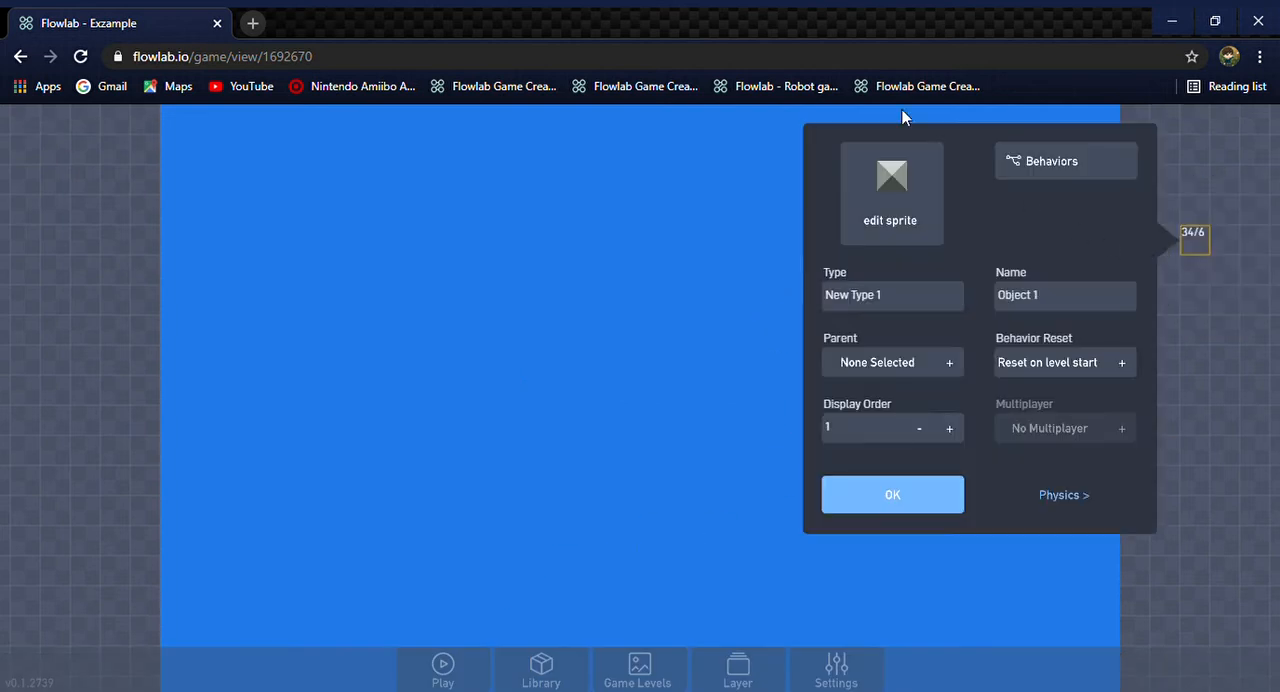
left_click(886, 180)
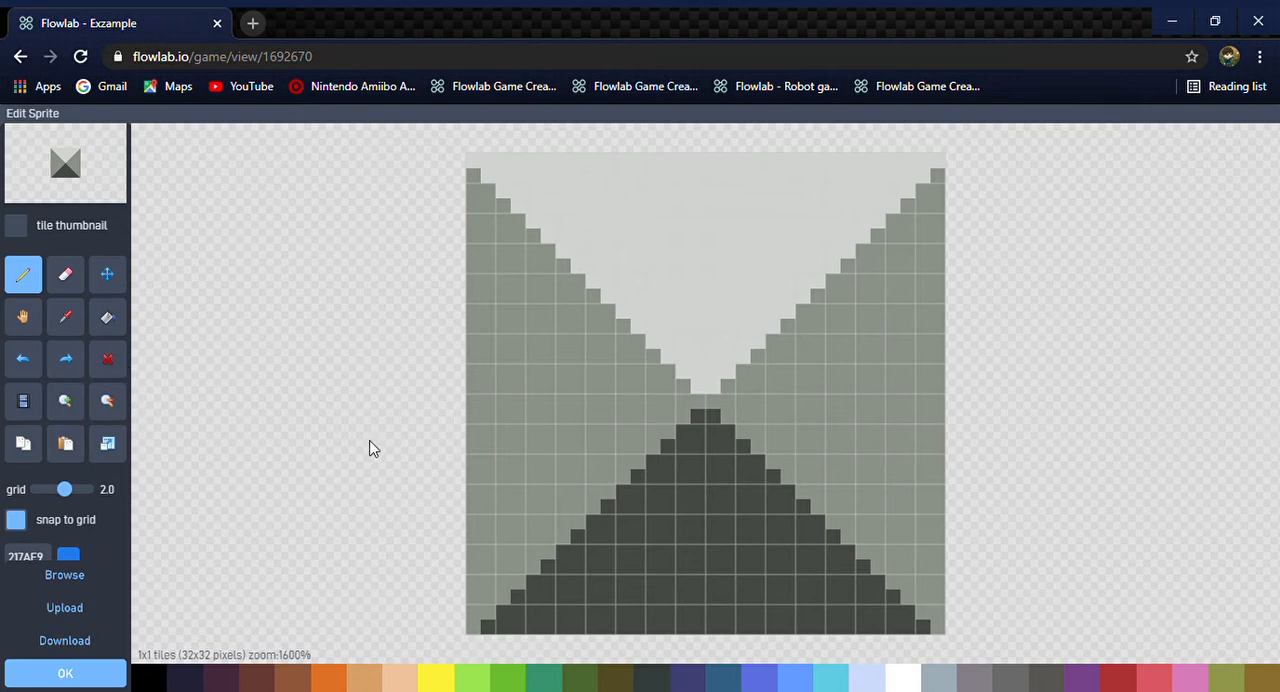
Open the sprite library and examine the sprites in its tutorial category
left_click(66, 580)
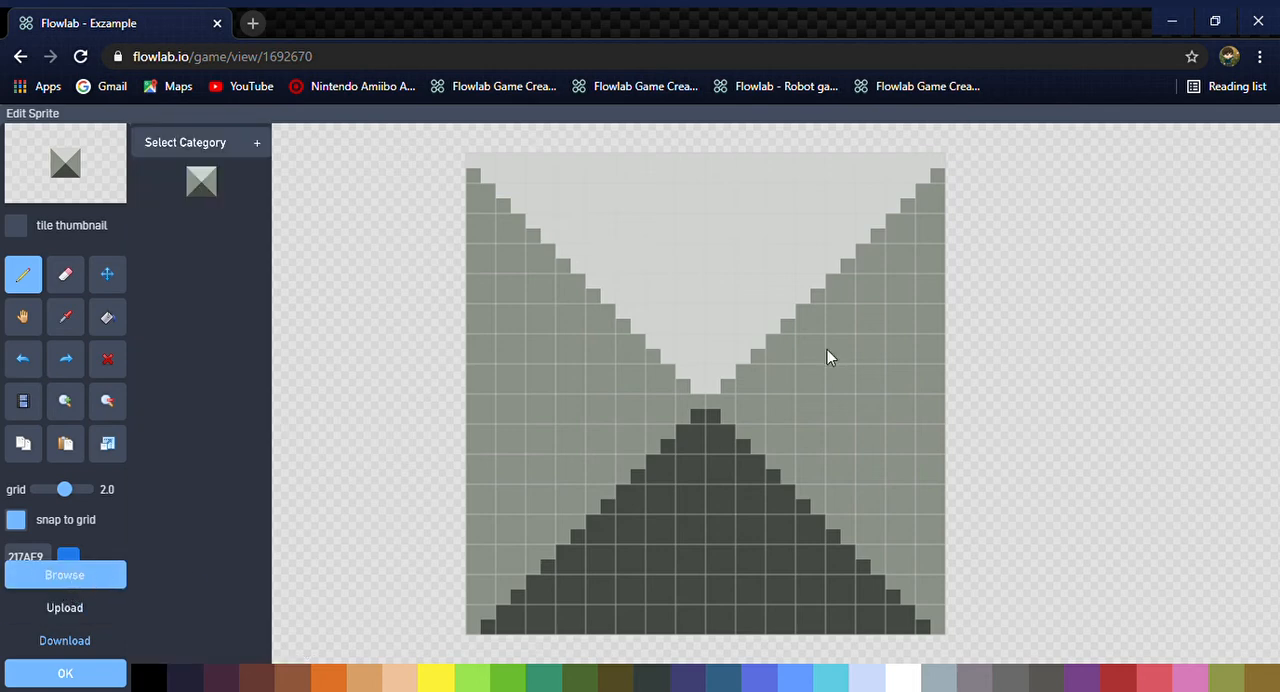
left_click(172, 141)
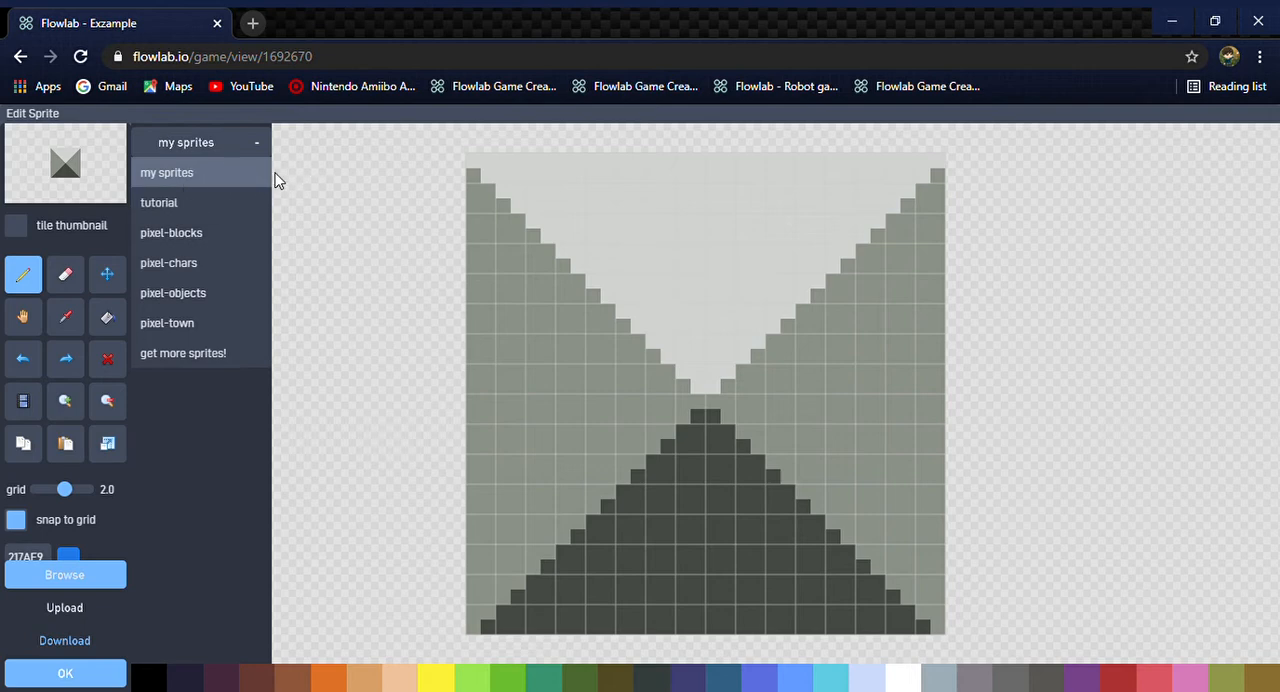
left_click(218, 207)
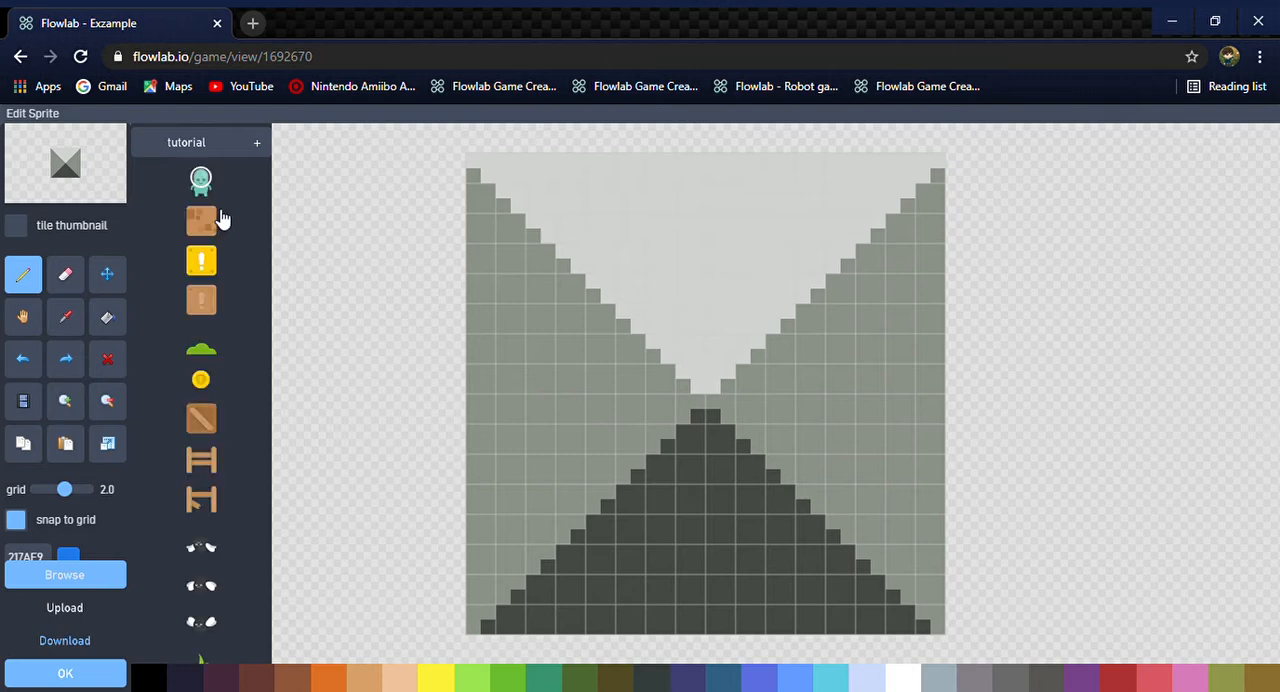
scroll(183, 445, "down", 10)
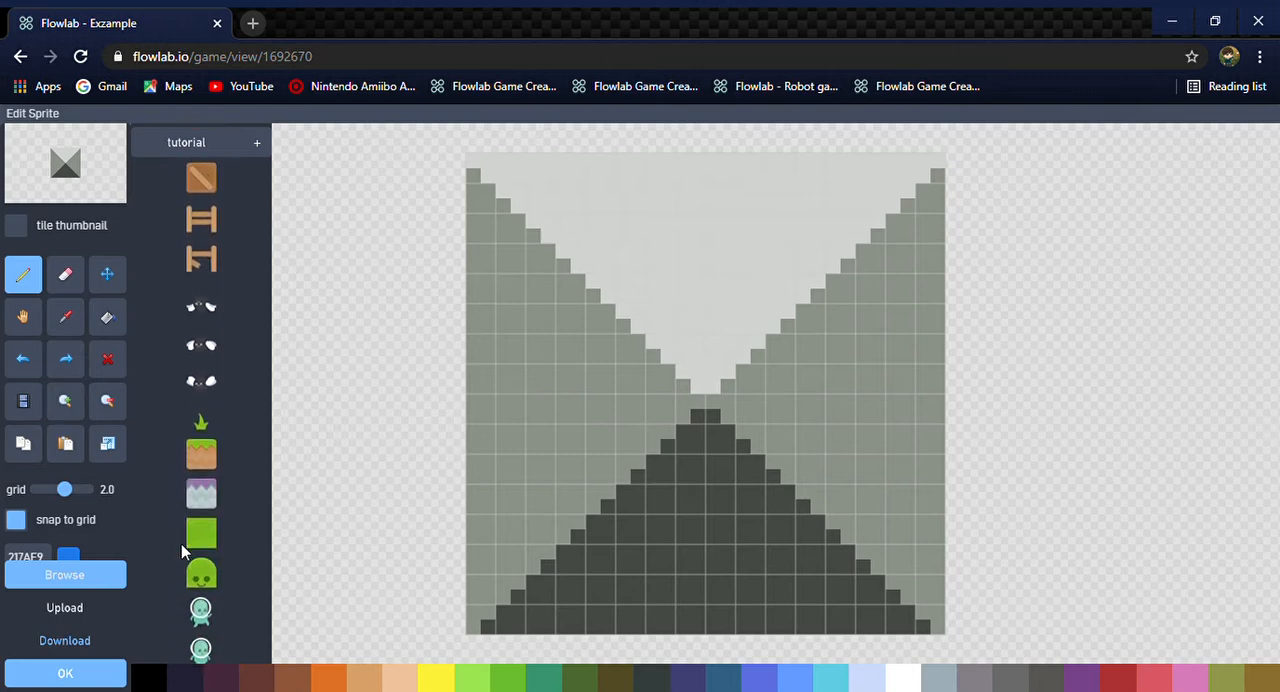
scroll(237, 463, "down", 2)
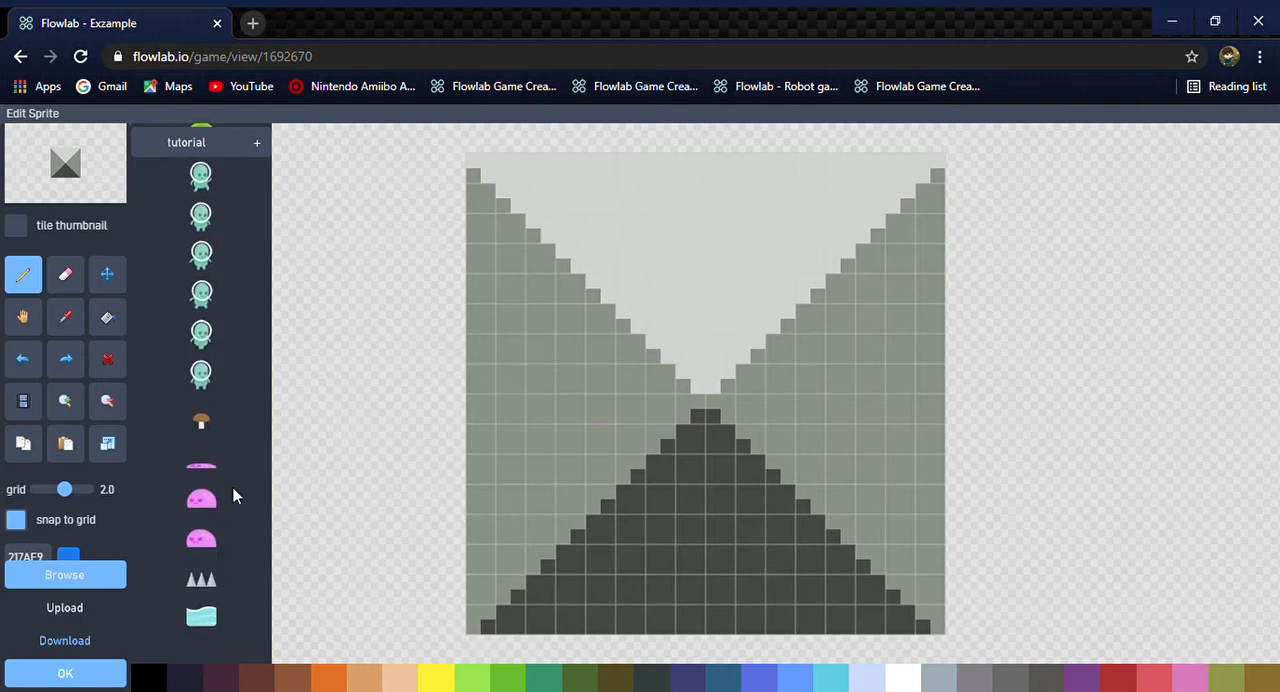
scroll(237, 491, "up", 6)
Look through the pixel-blocks, pixel-chars, pixel-objects and pixel-town sprite categories
left_click(218, 143)
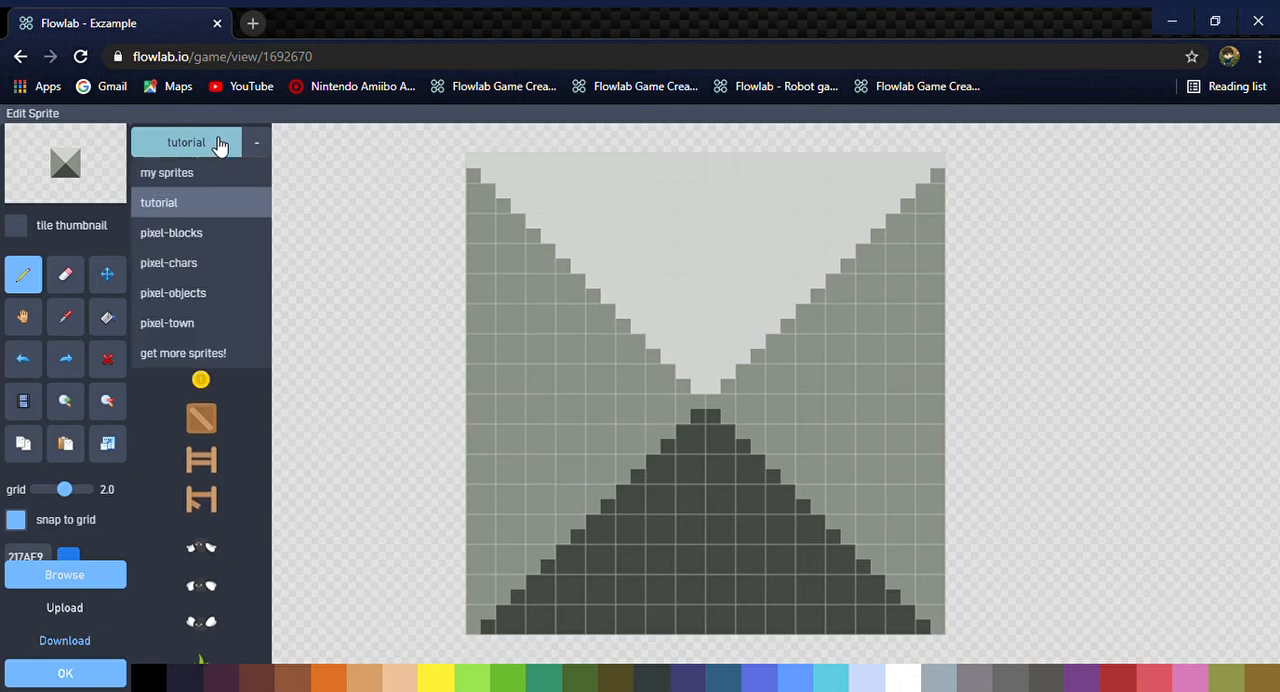
left_click(225, 223)
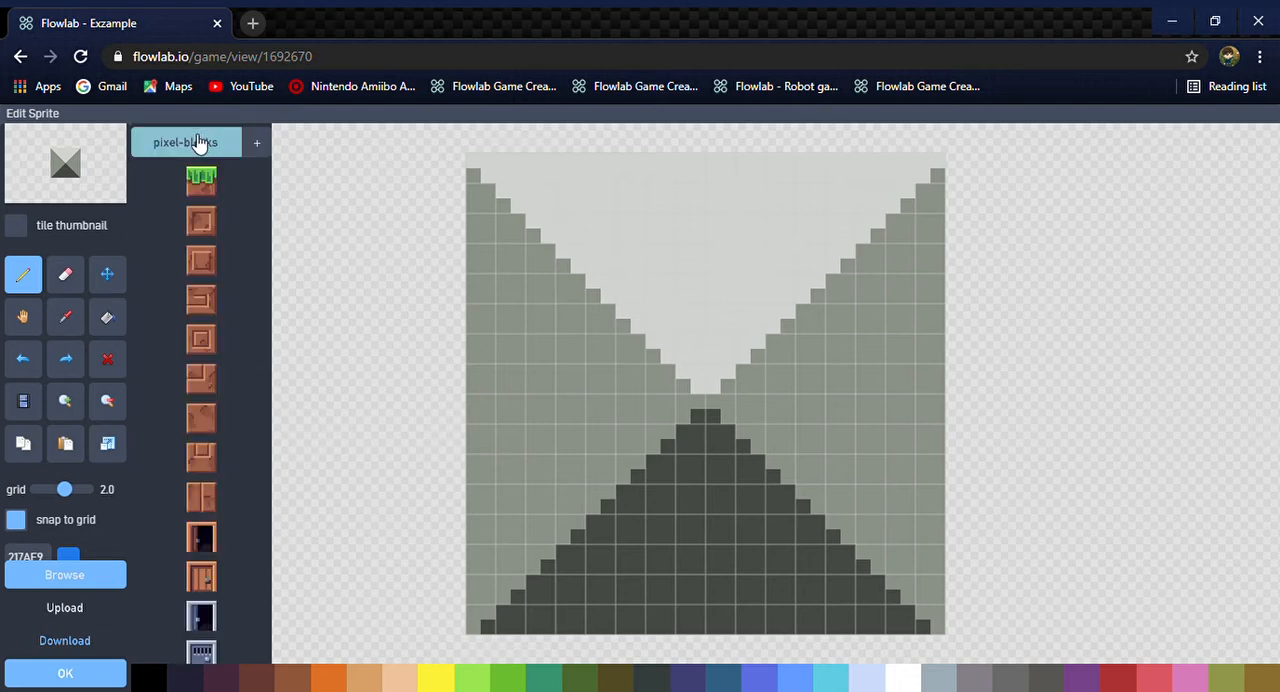
left_click(195, 142)
left_click(186, 265)
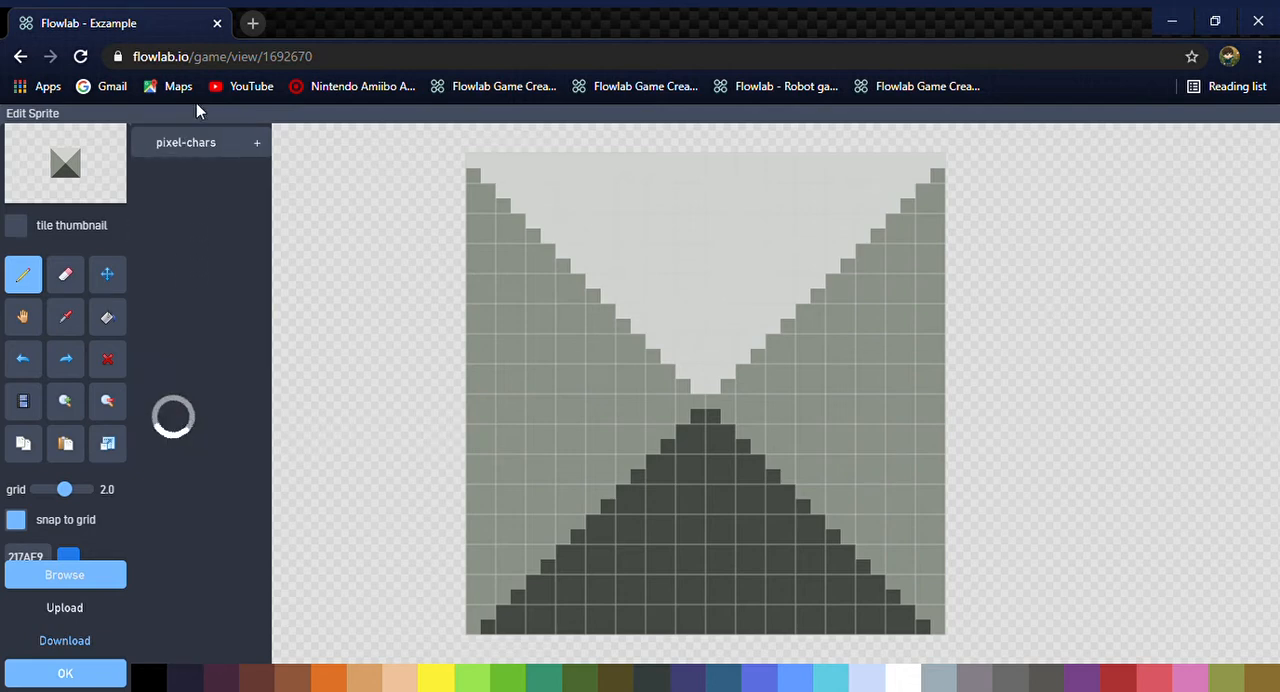
left_click(203, 143)
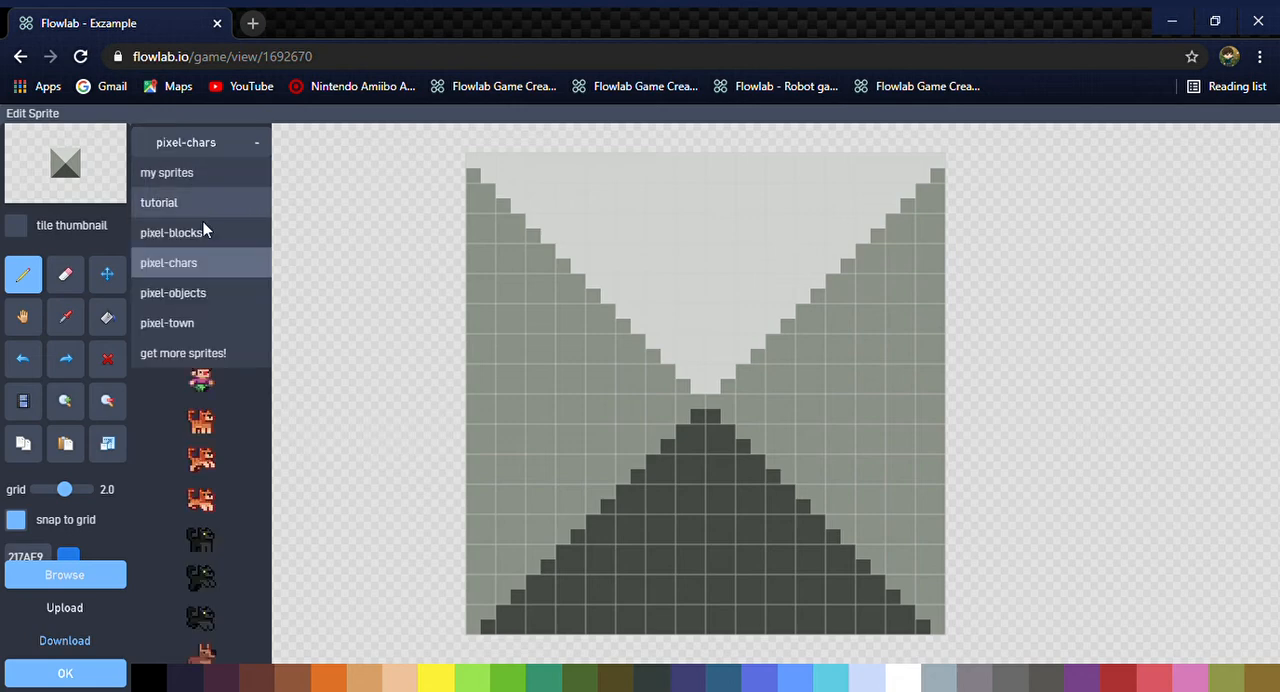
left_click(208, 289)
left_click(208, 145)
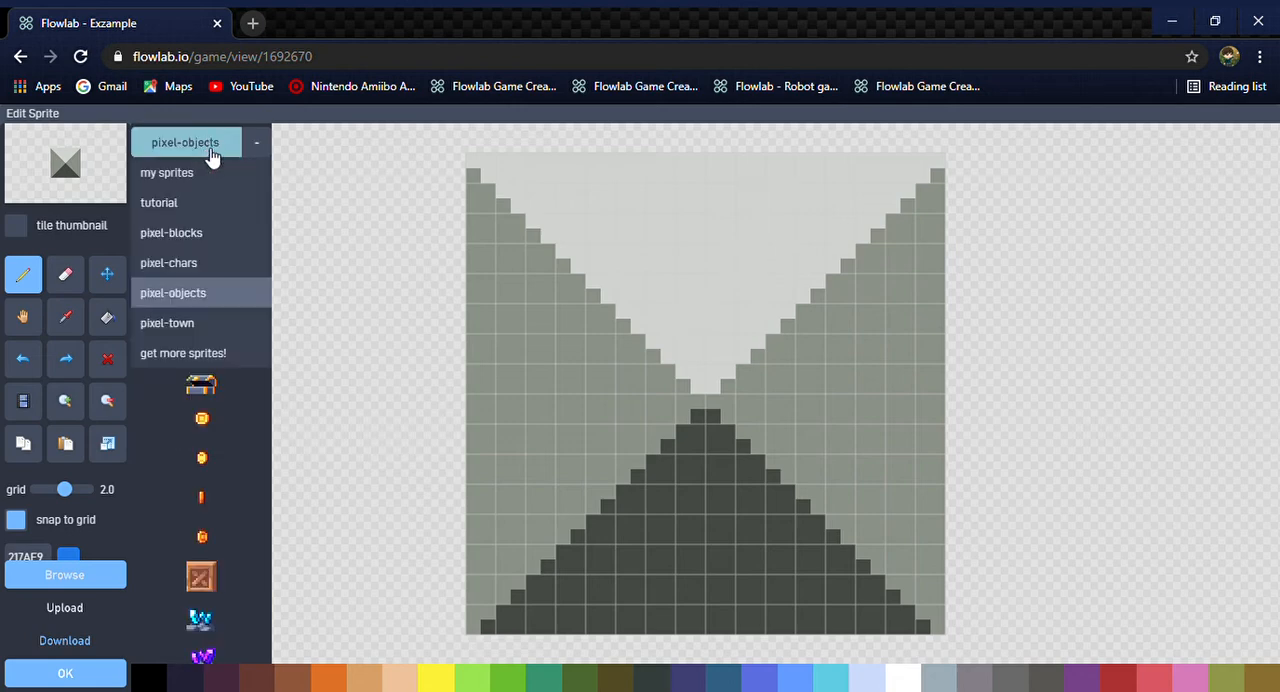
left_click(198, 322)
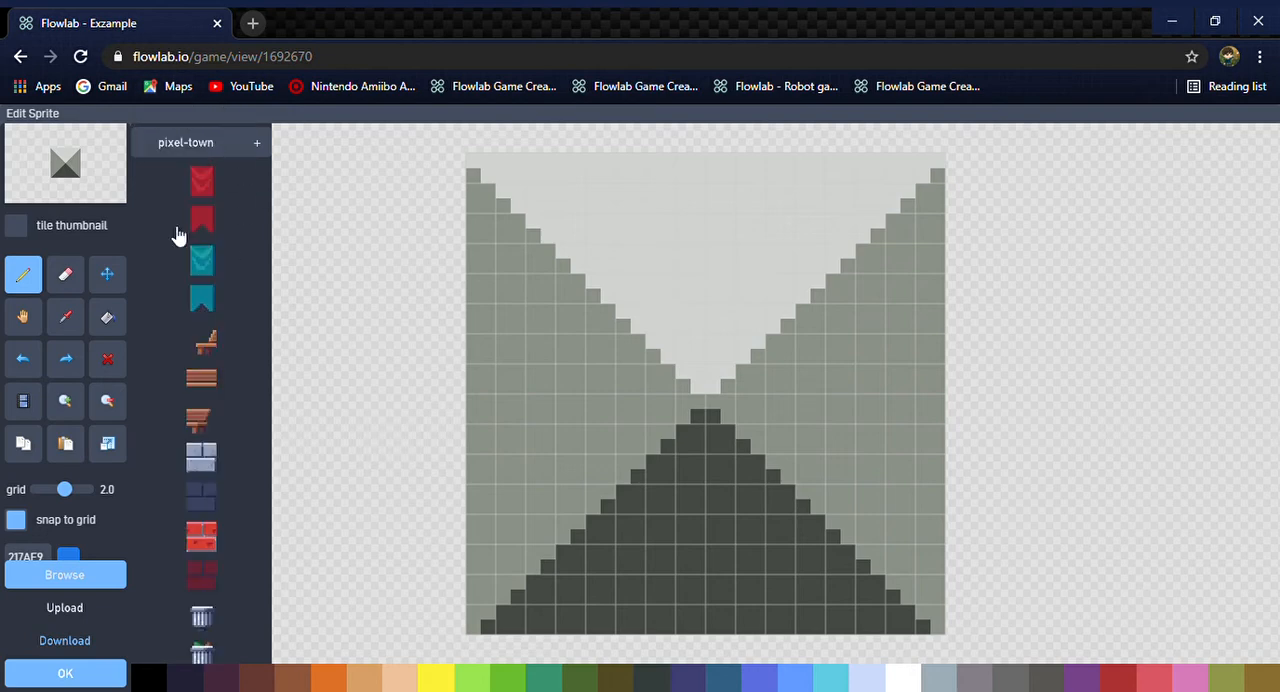
Load the teal astronaut character from the tutorial category as the object's sprite
left_click(212, 146)
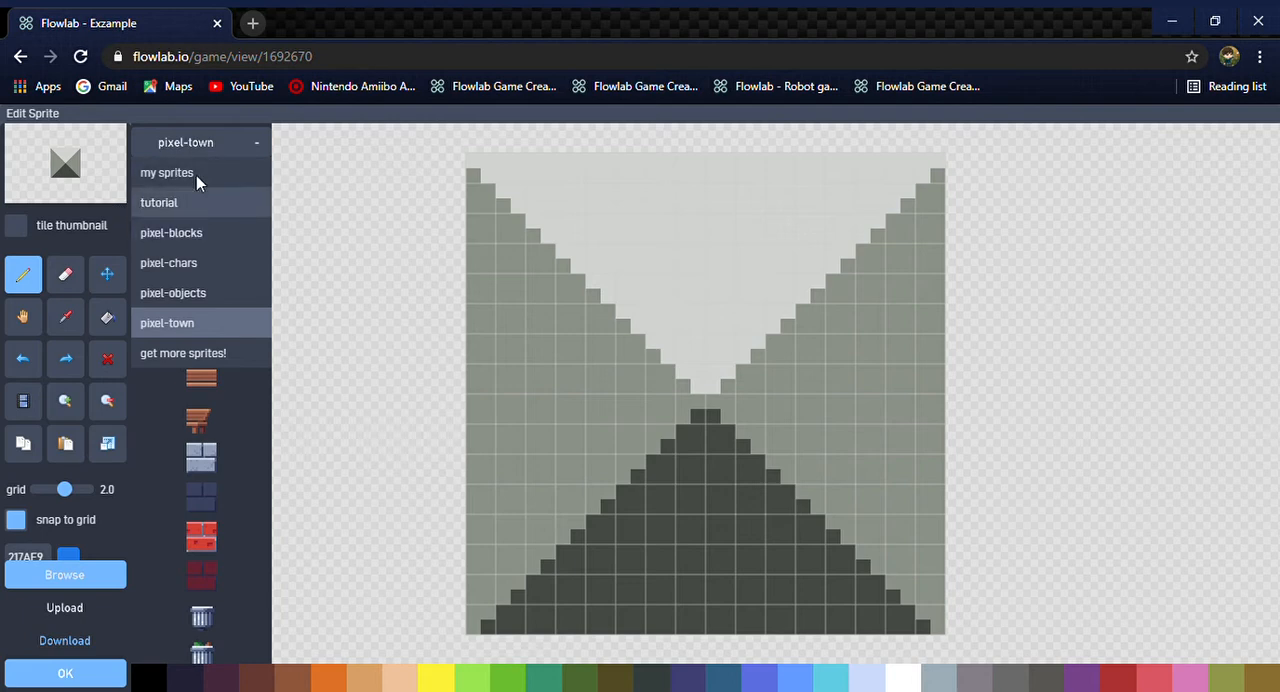
left_click(205, 201)
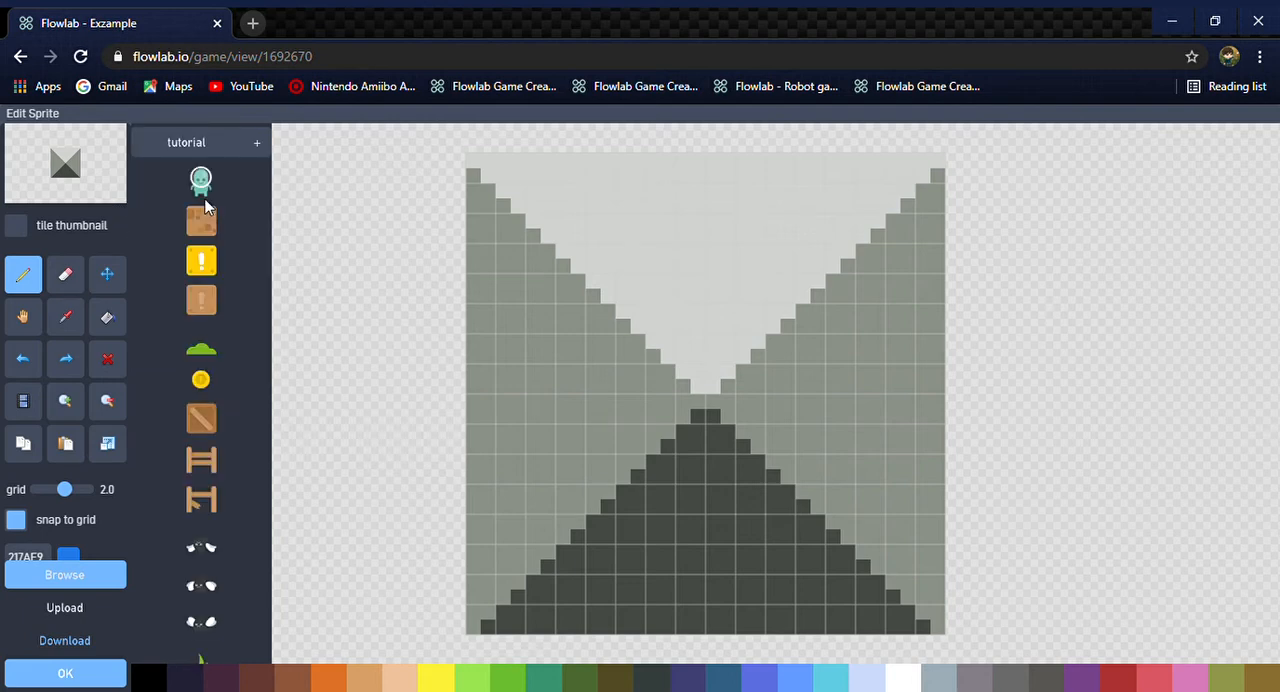
left_click(201, 182)
Replace the sprite with the green smiling round-topped block from the tutorial category
scroll(177, 593, "down", 2)
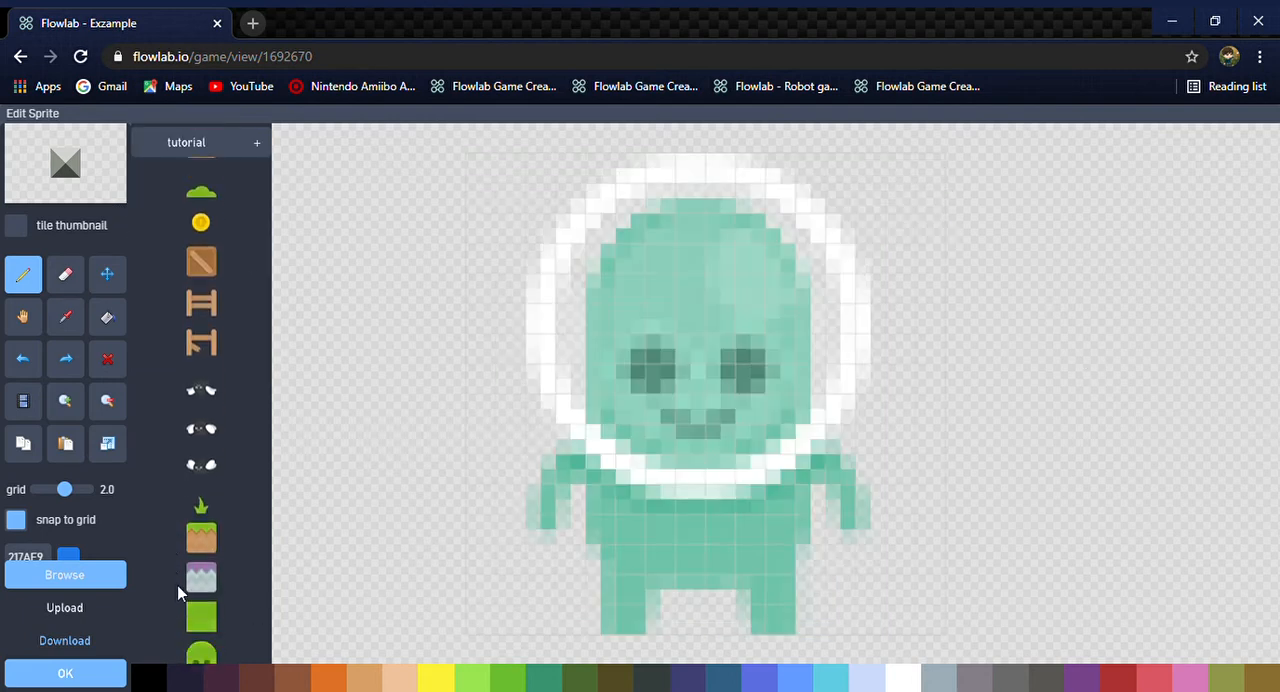
scroll(177, 585, "down", 1)
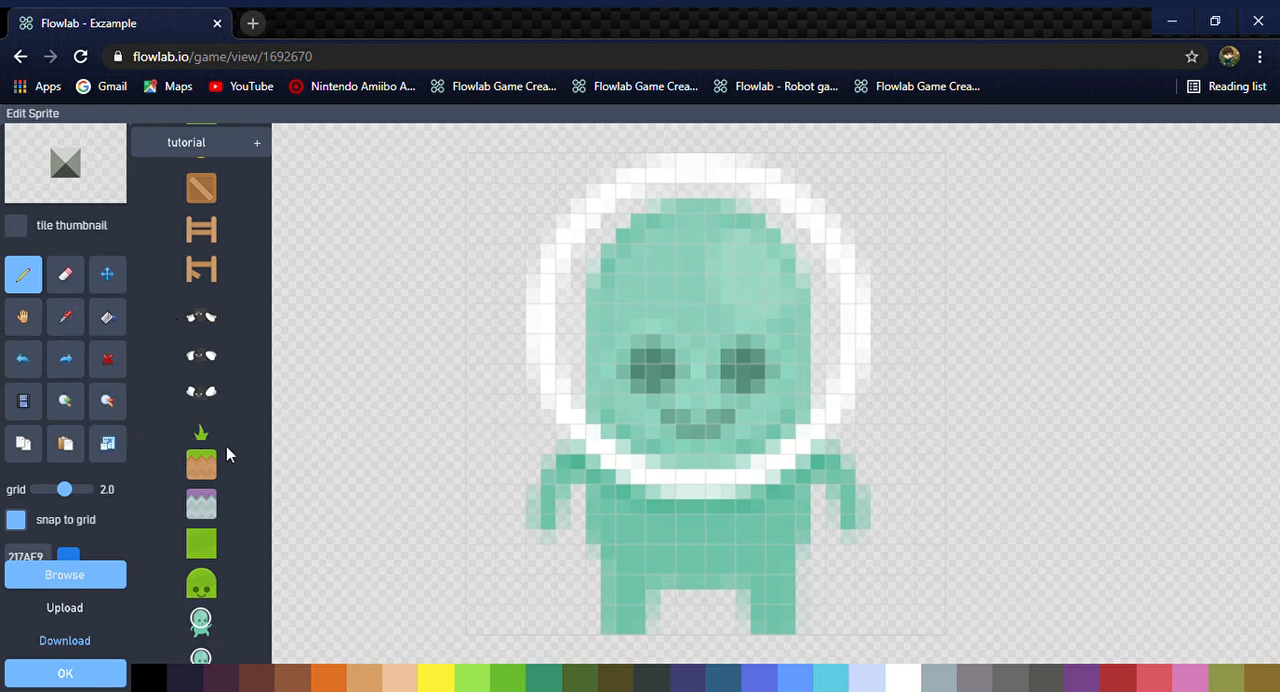
scroll(226, 450, "down", 1)
scroll(214, 486, "down", 1)
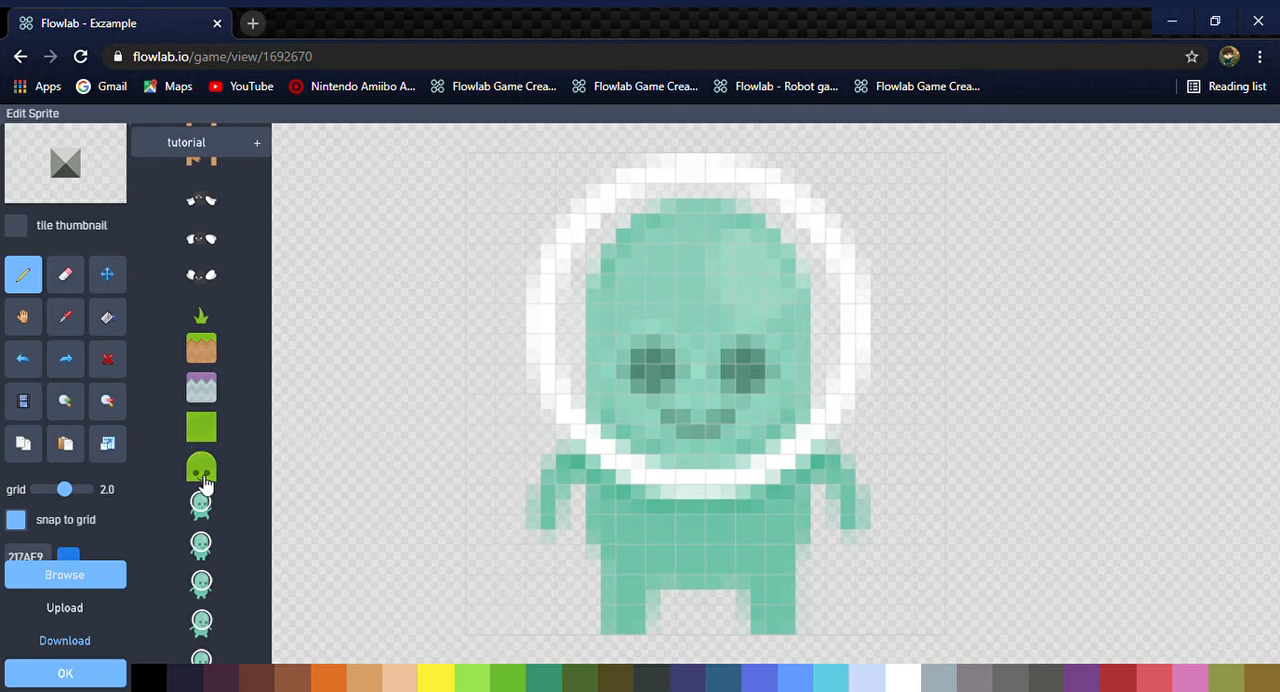
left_click(201, 468)
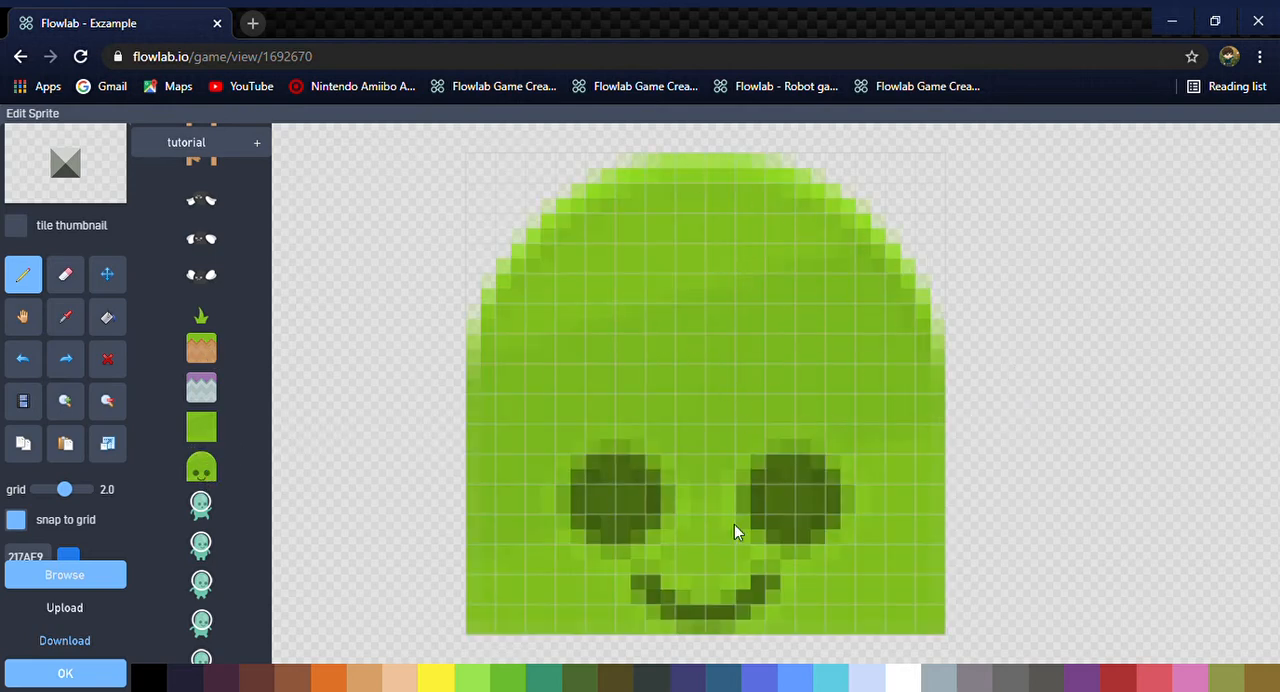
Replace the sprite with the standing character in the pink shirt and green trousers from the pixel-chars category
scroll(208, 540, "down", 6)
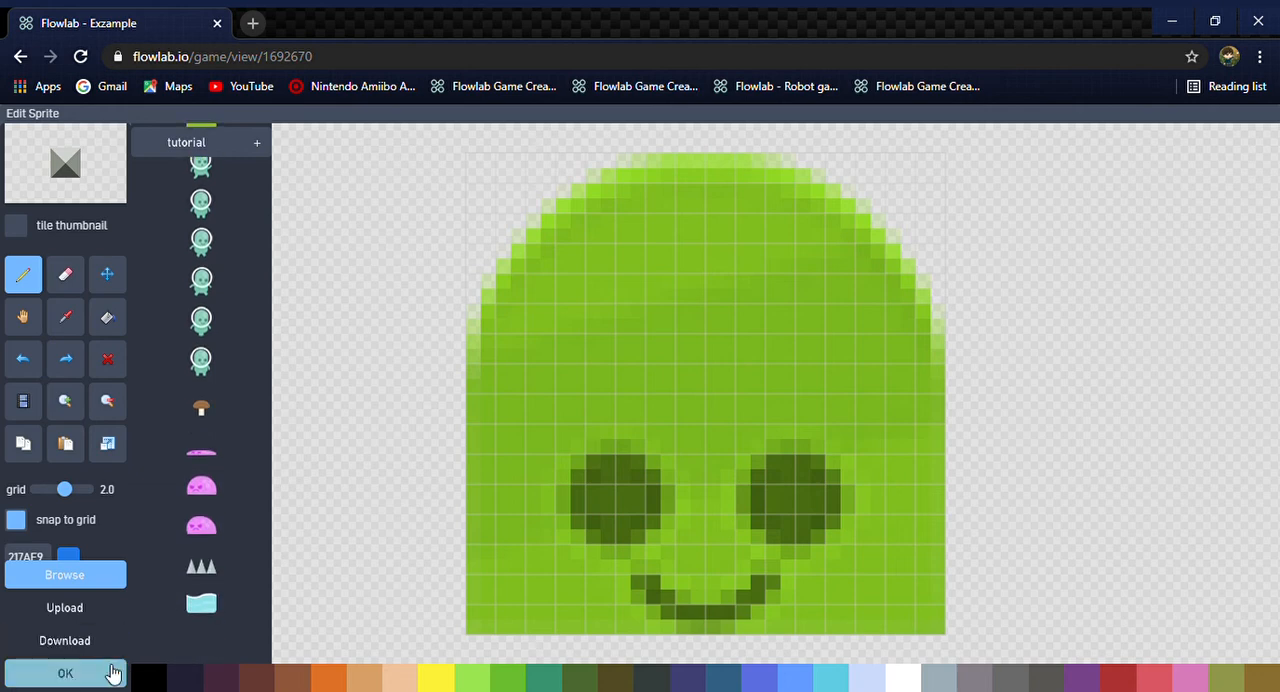
scroll(136, 190, "up", 10)
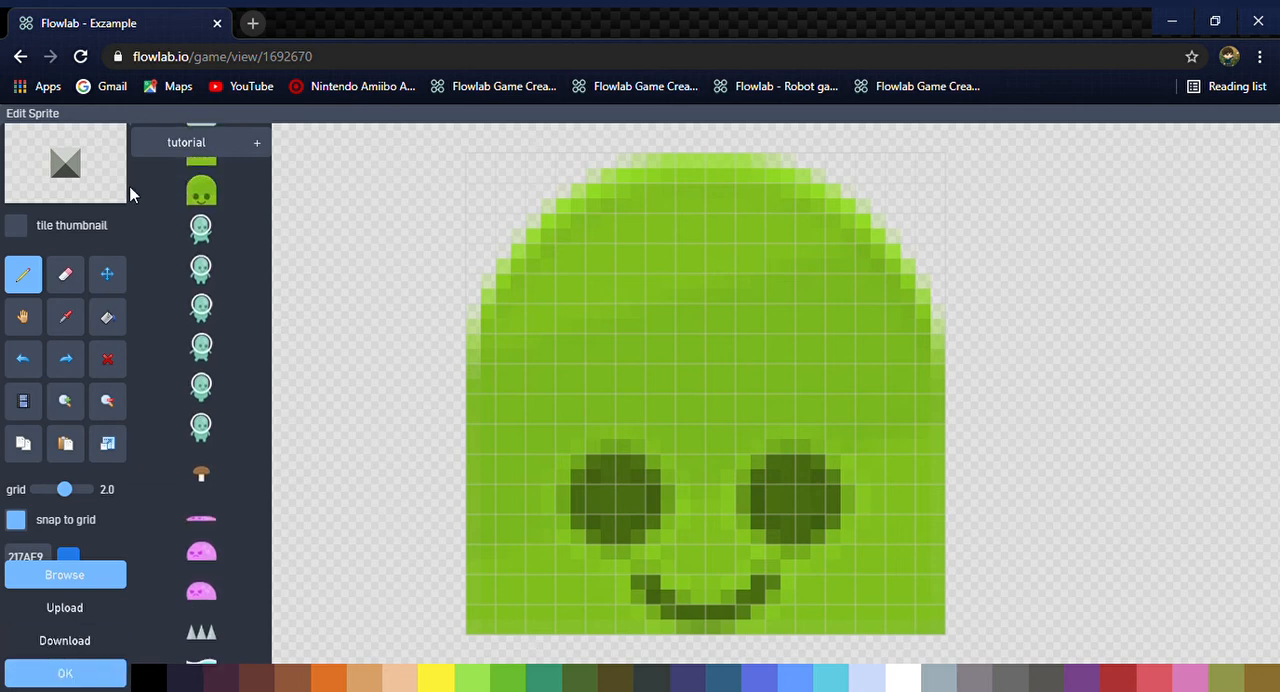
left_click(213, 146)
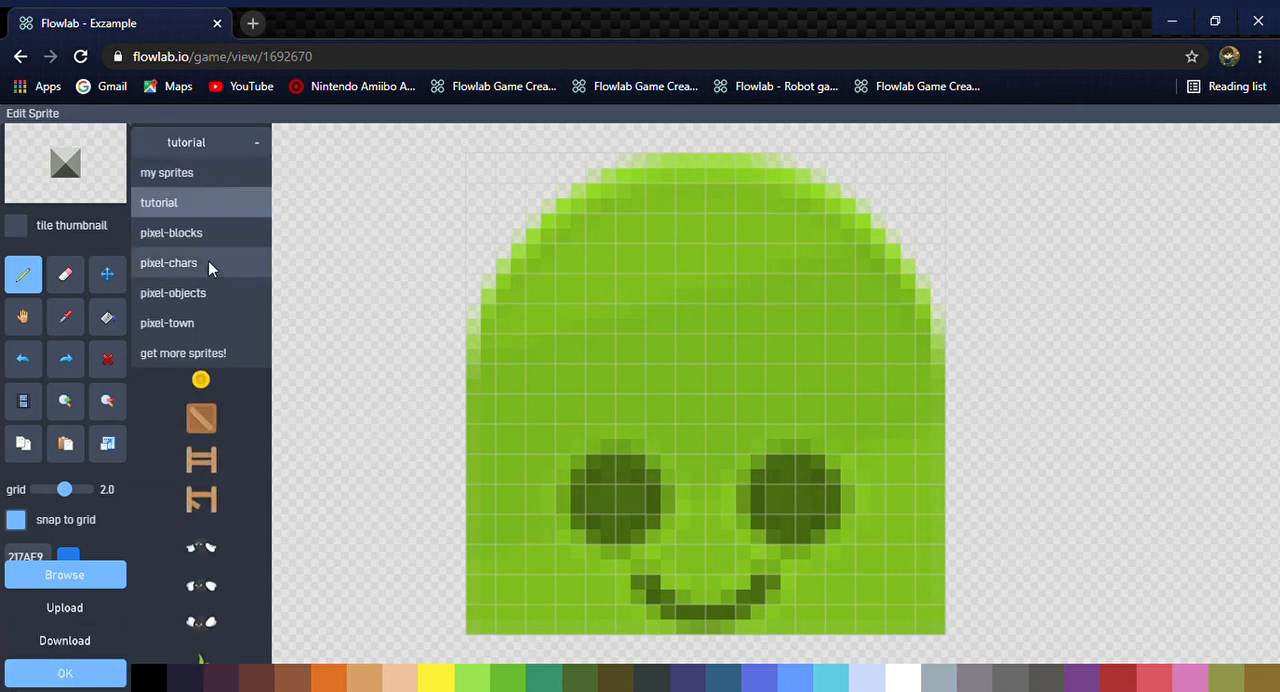
left_click(170, 263)
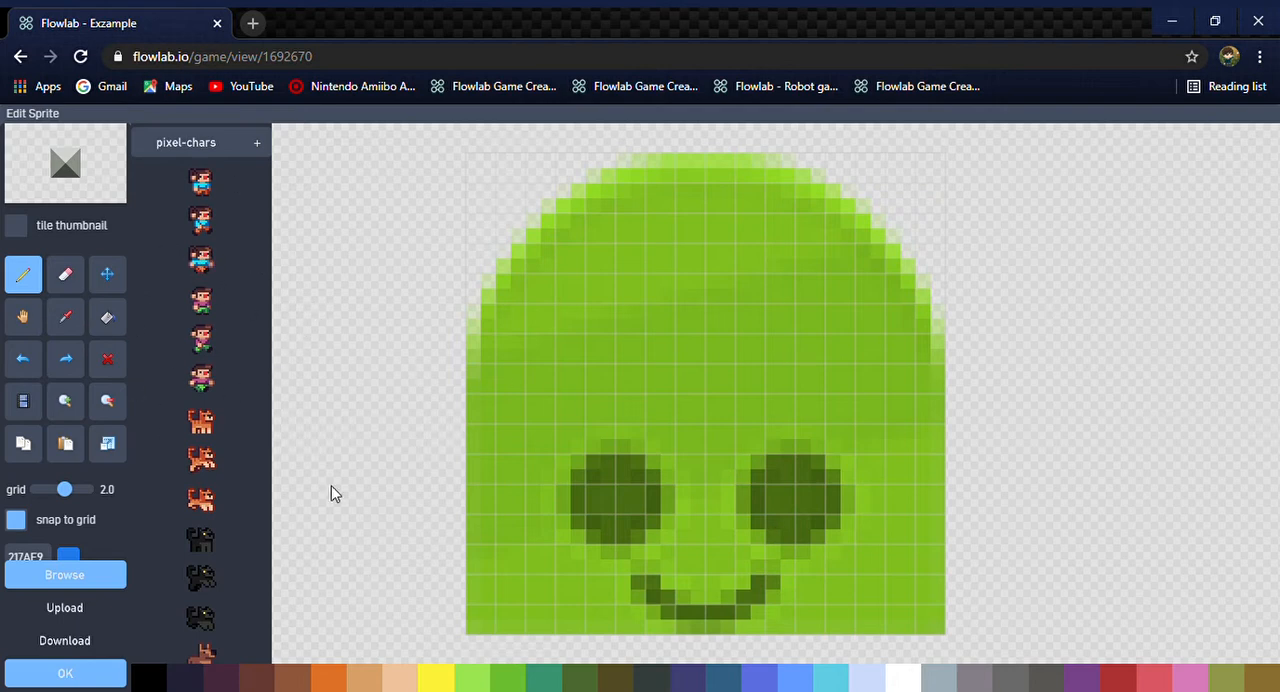
left_click(216, 304)
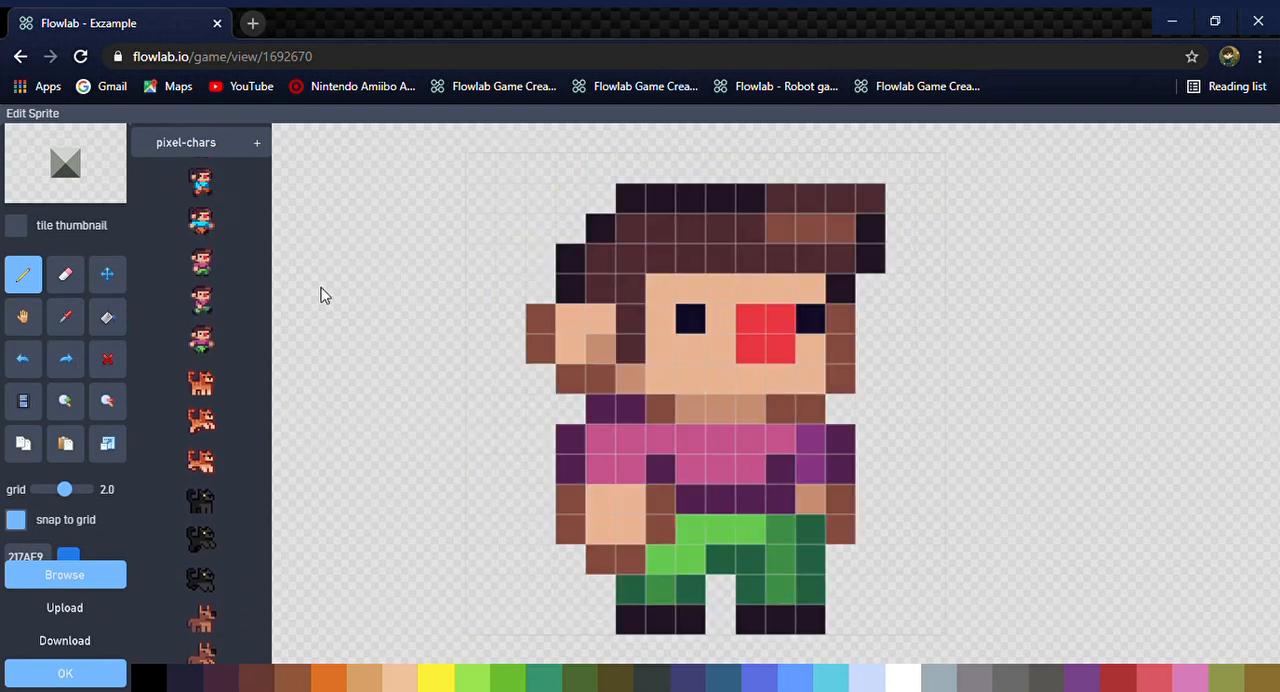
scroll(183, 394, "down", 2)
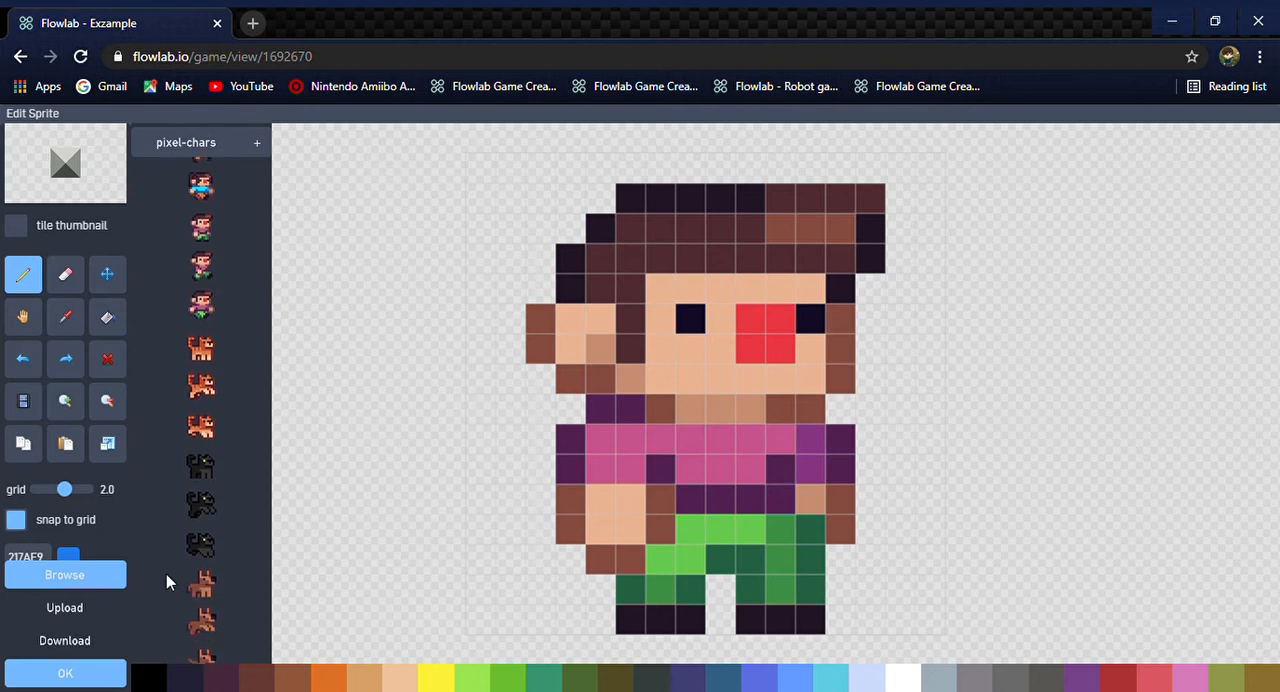
scroll(243, 400, "up", 3)
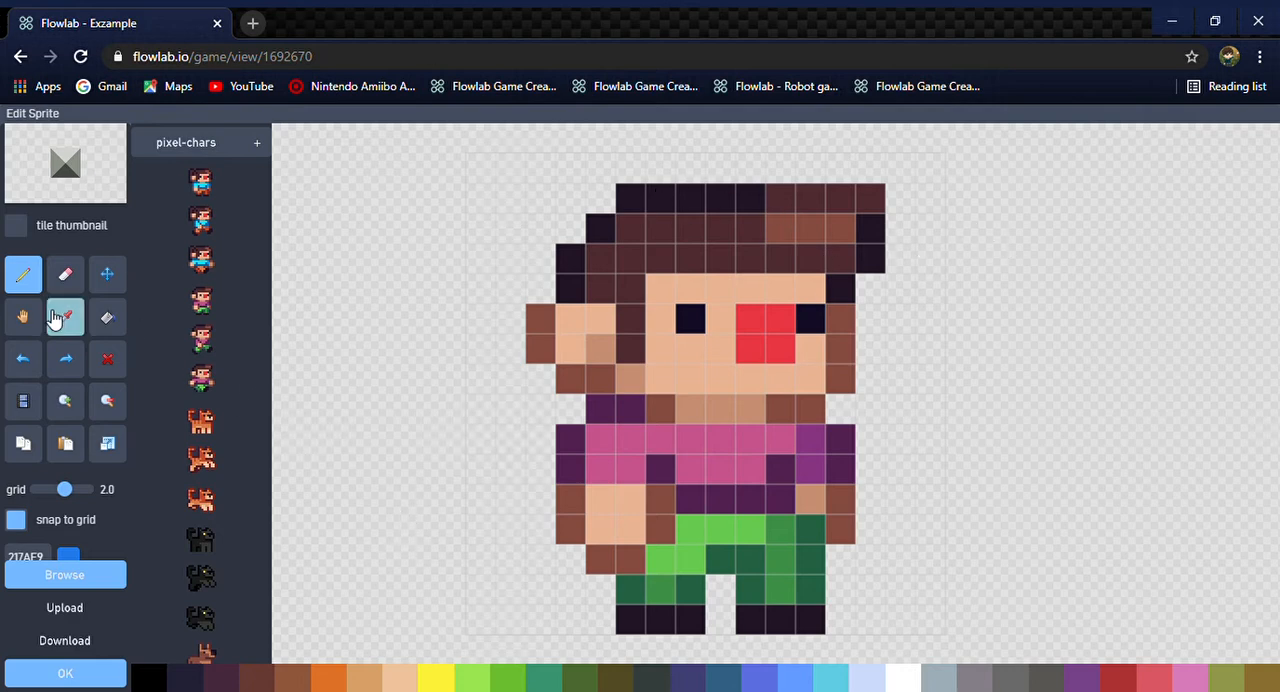
Create a new animation named walking for the character's sprite
left_click(24, 401)
scroll(1050, 412, "down", 2)
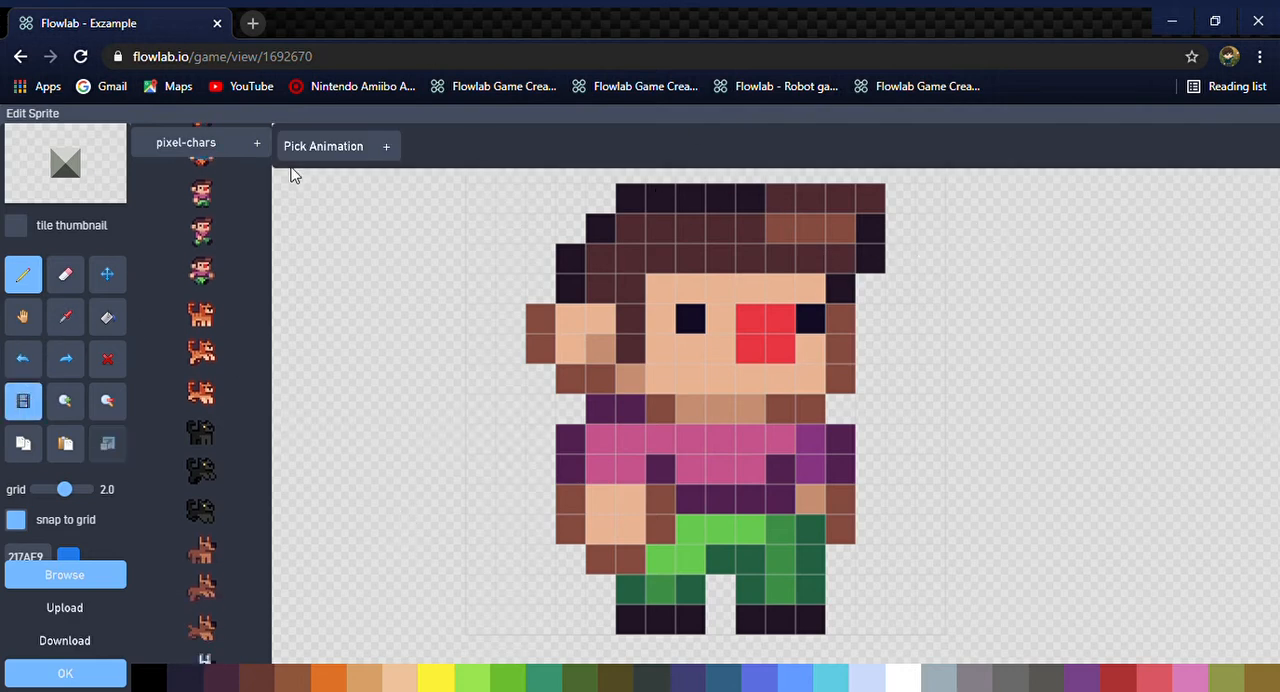
scroll(240, 394, "up", 2)
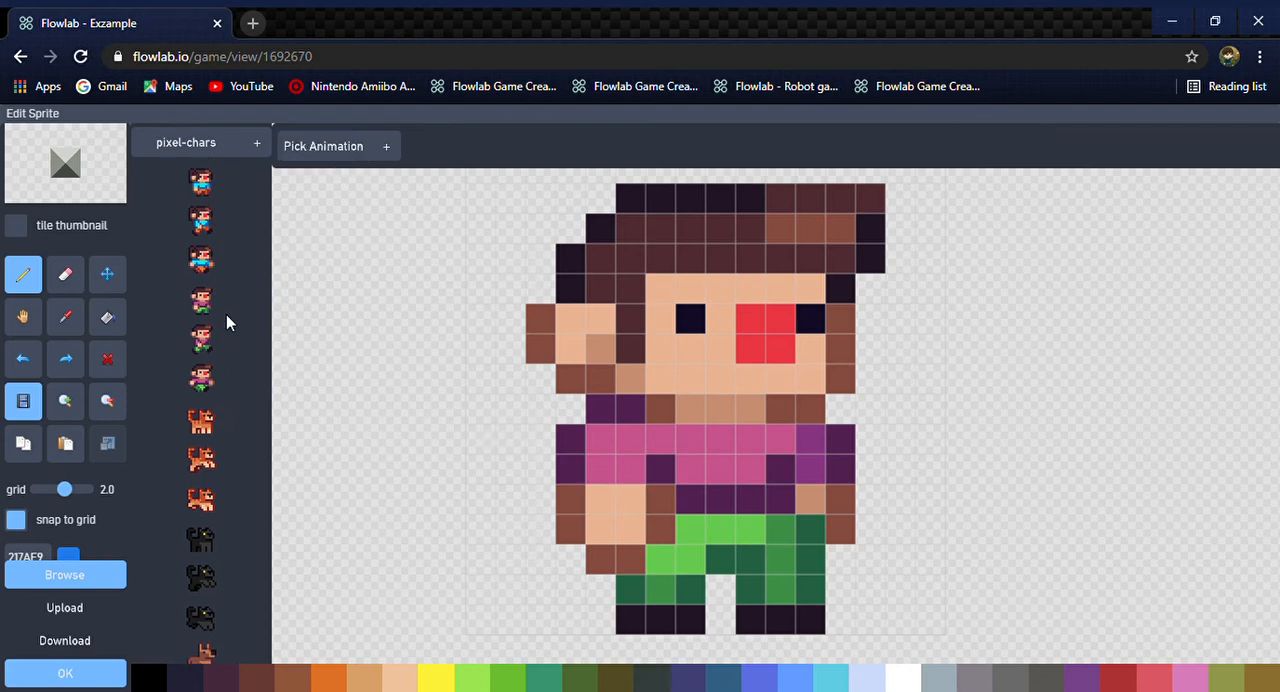
left_click(332, 158)
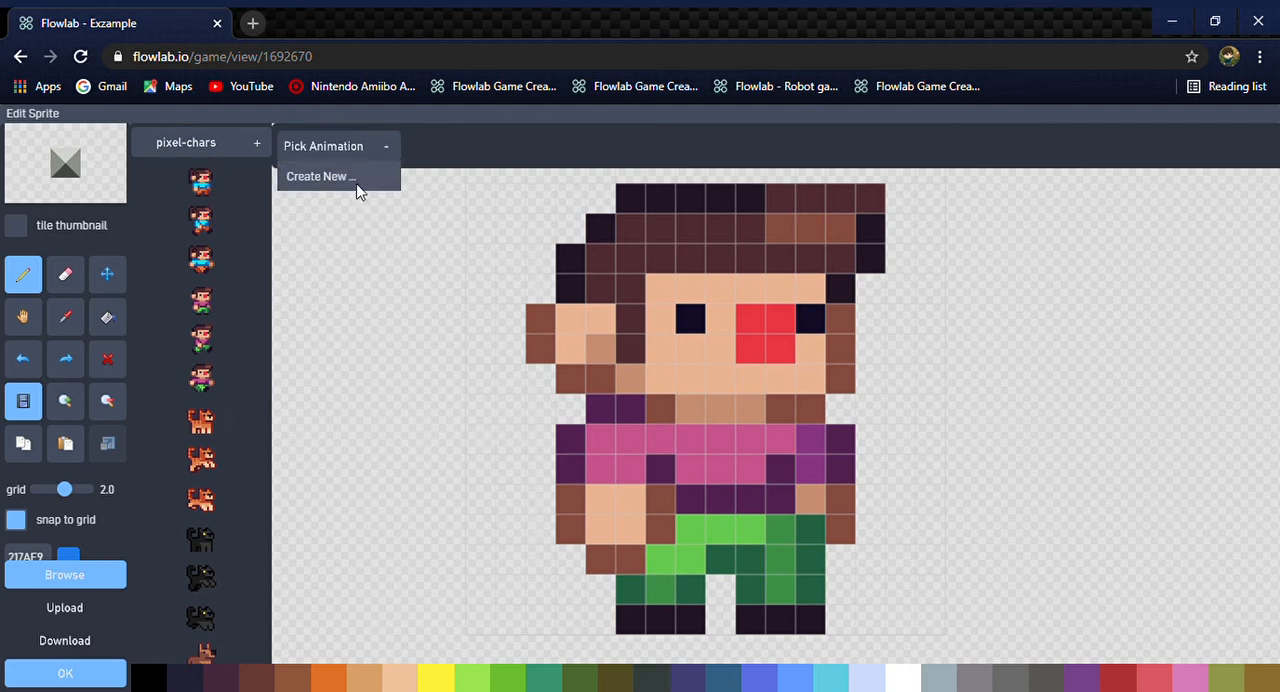
left_click(358, 182)
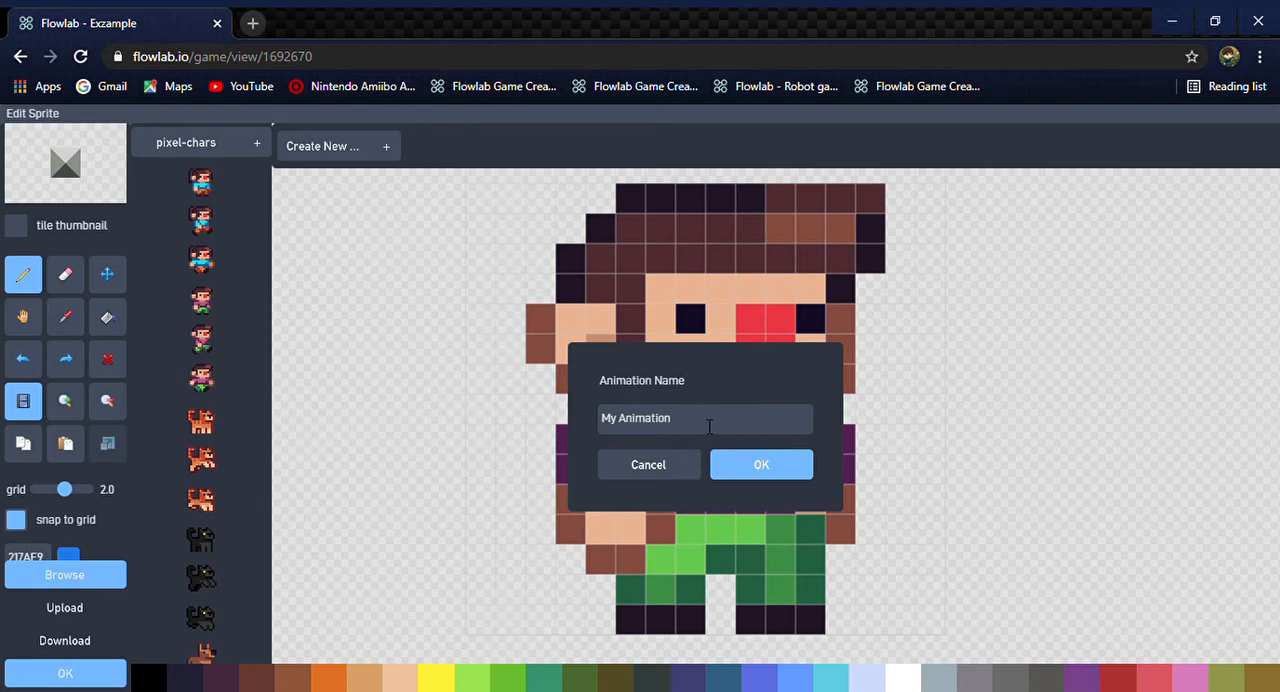
key("BackSpace")
key("BackSpace")
key("BackSpace")
key("BackSpace")
key("BackSpace")
key("BackSpace")
key("BackSpace")
key("BackSpace")
type("walking")
left_click(765, 470)
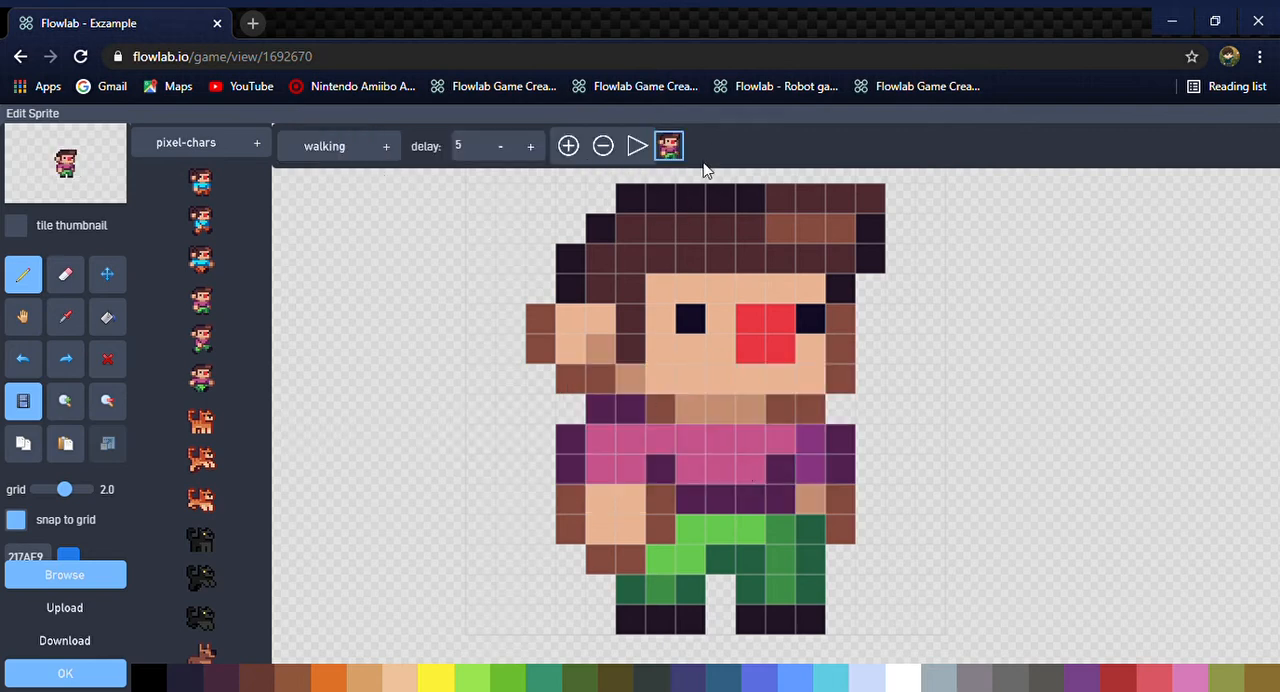
Add a second frame with the pink-shirted character's striding pose and a third with its arms-out pose to the walking animation
left_click(570, 147)
left_click(203, 340)
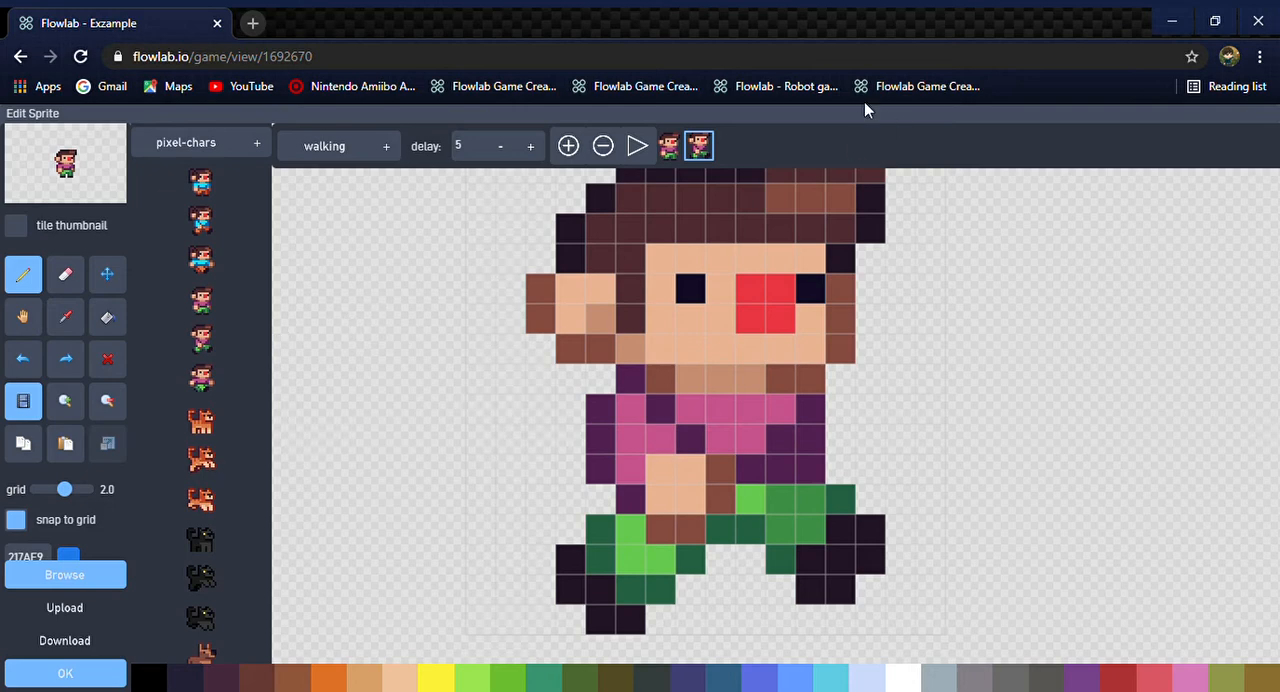
left_click(568, 147)
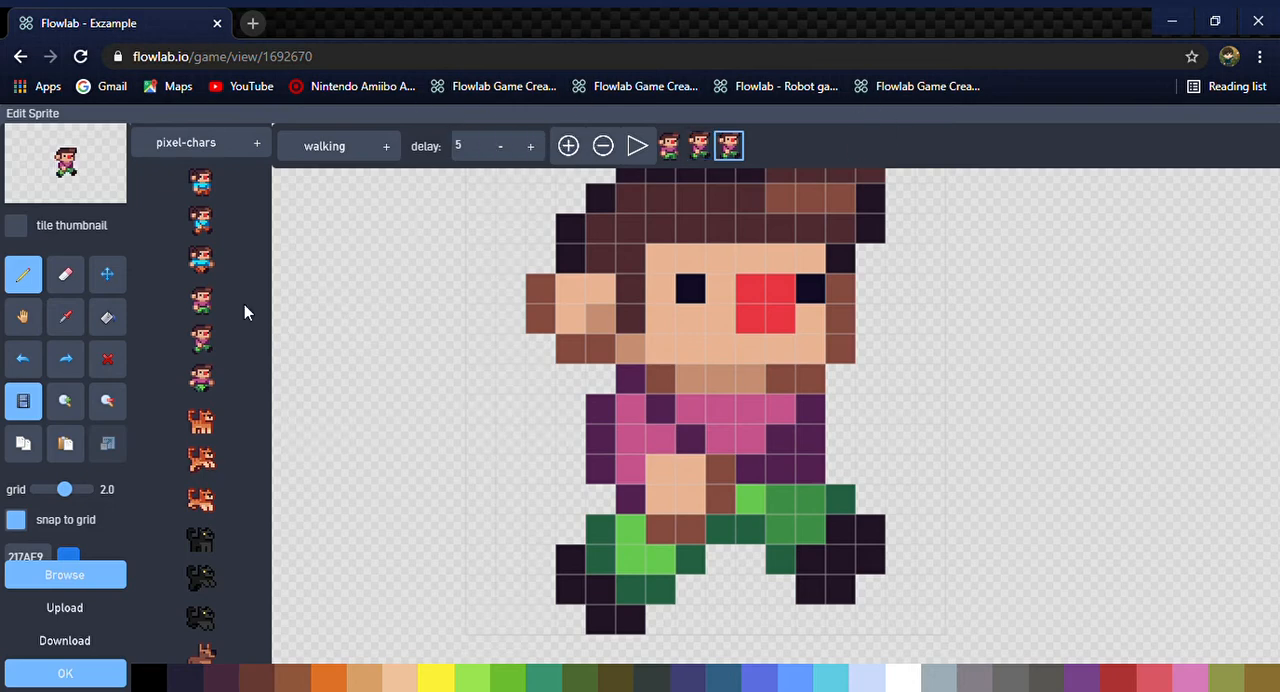
left_click(207, 383)
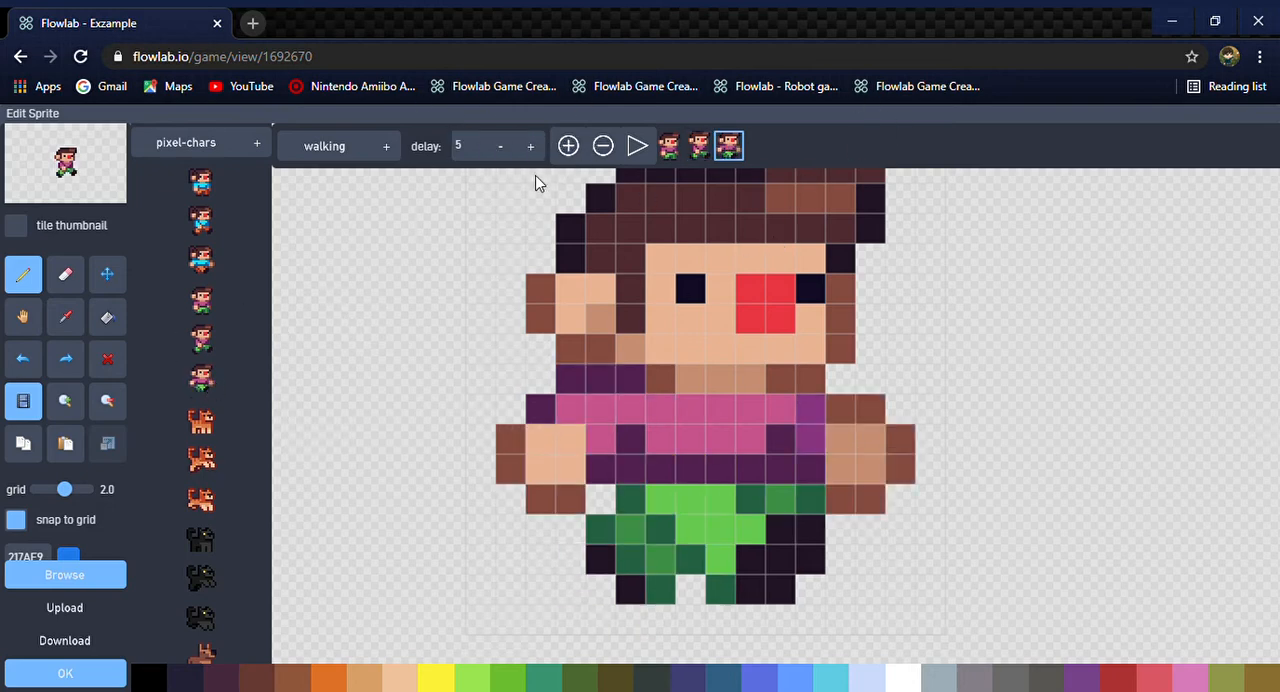
Add fourth, fifth and sixth frames with the pink-shirted character's standing, striding and arms-out poses to the walking animation
left_click(568, 146)
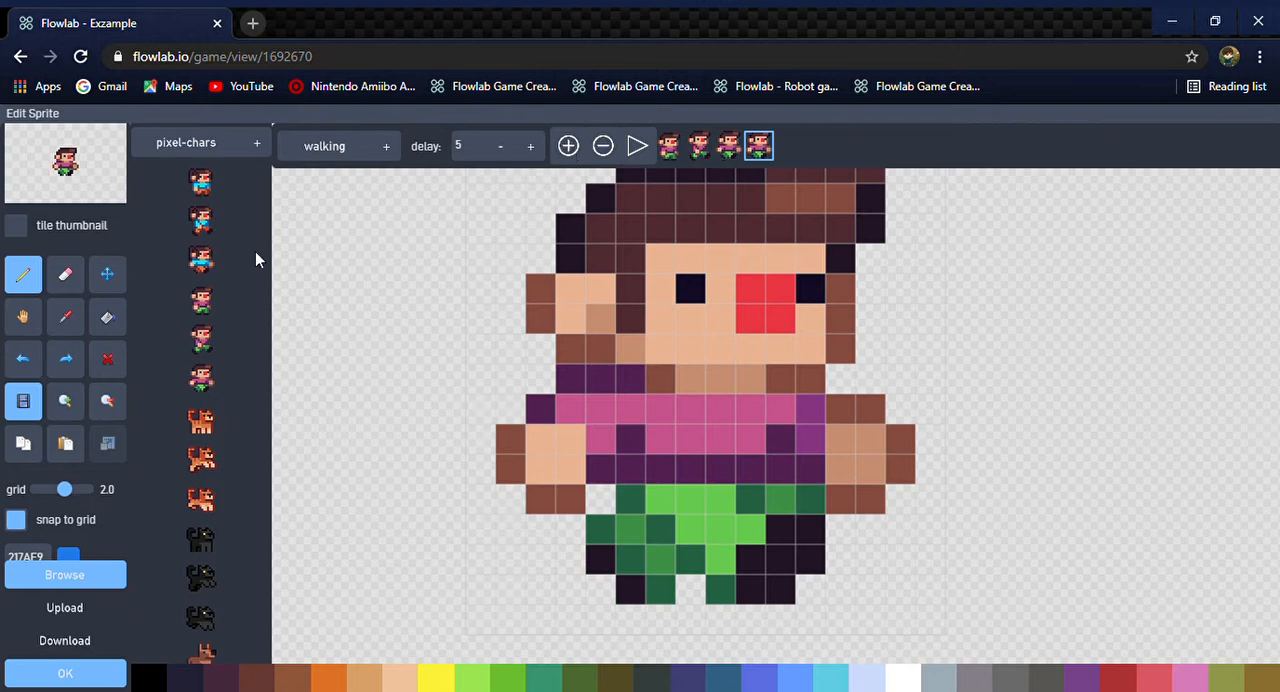
left_click(213, 308)
left_click(569, 147)
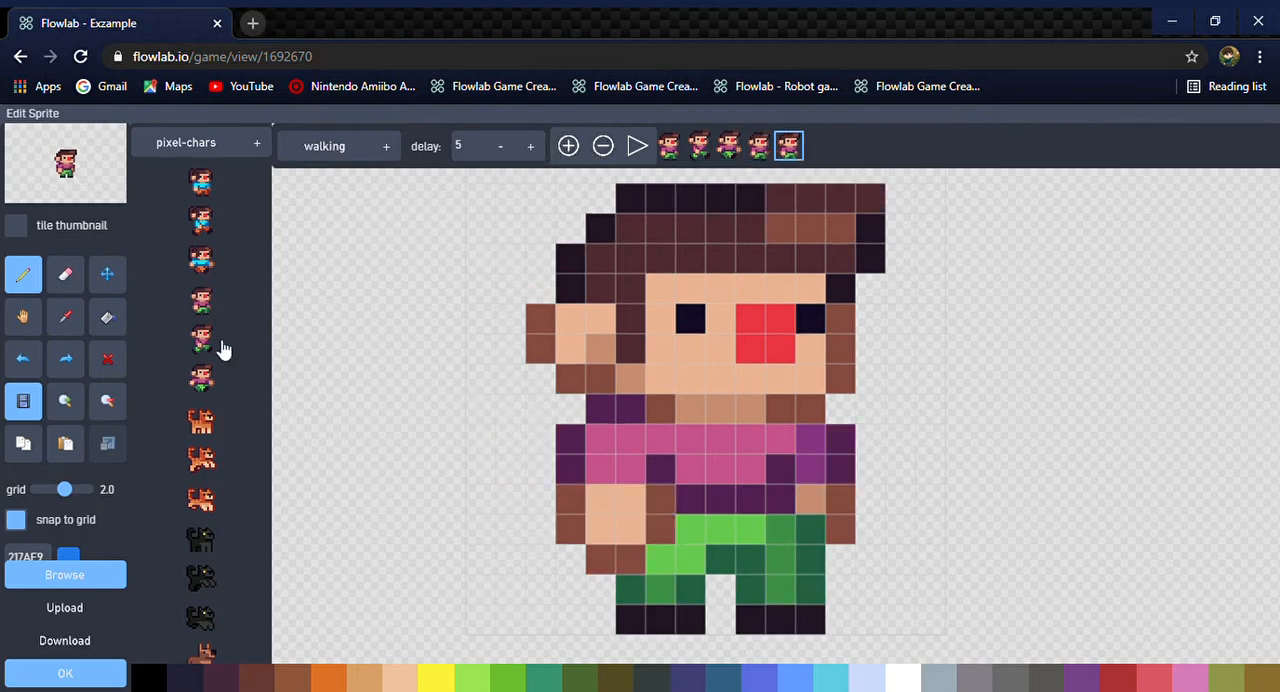
left_click(213, 345)
left_click(568, 146)
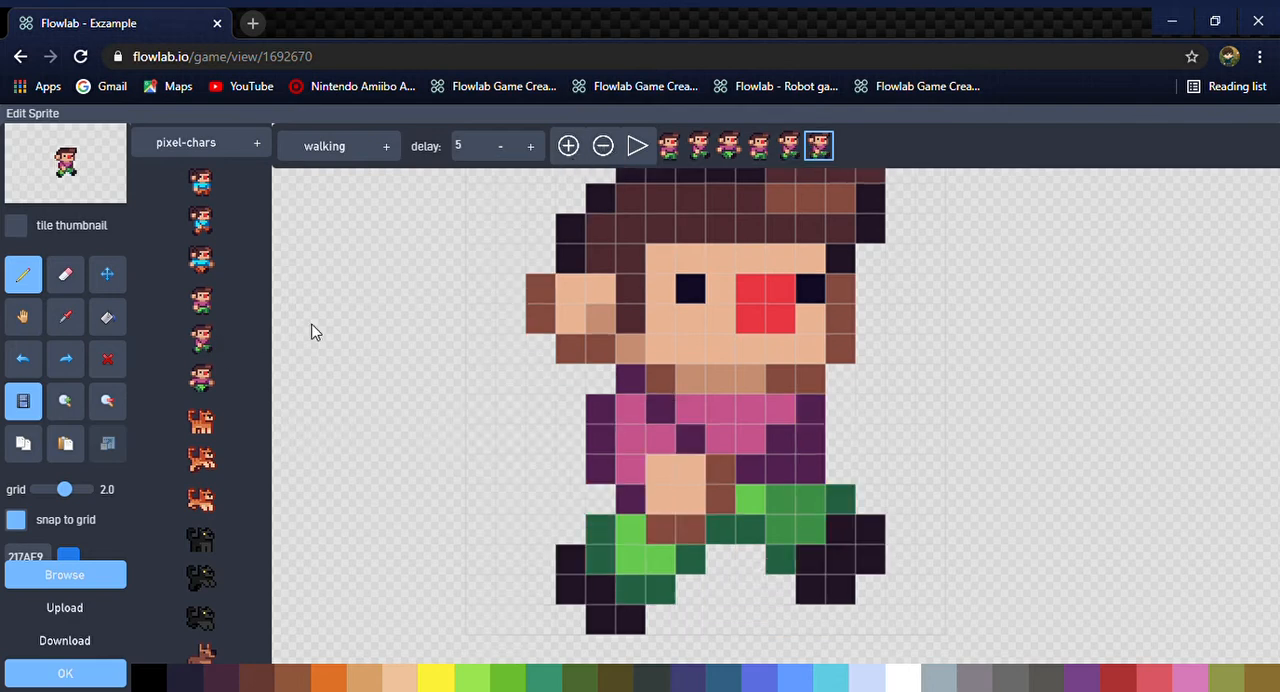
left_click(214, 382)
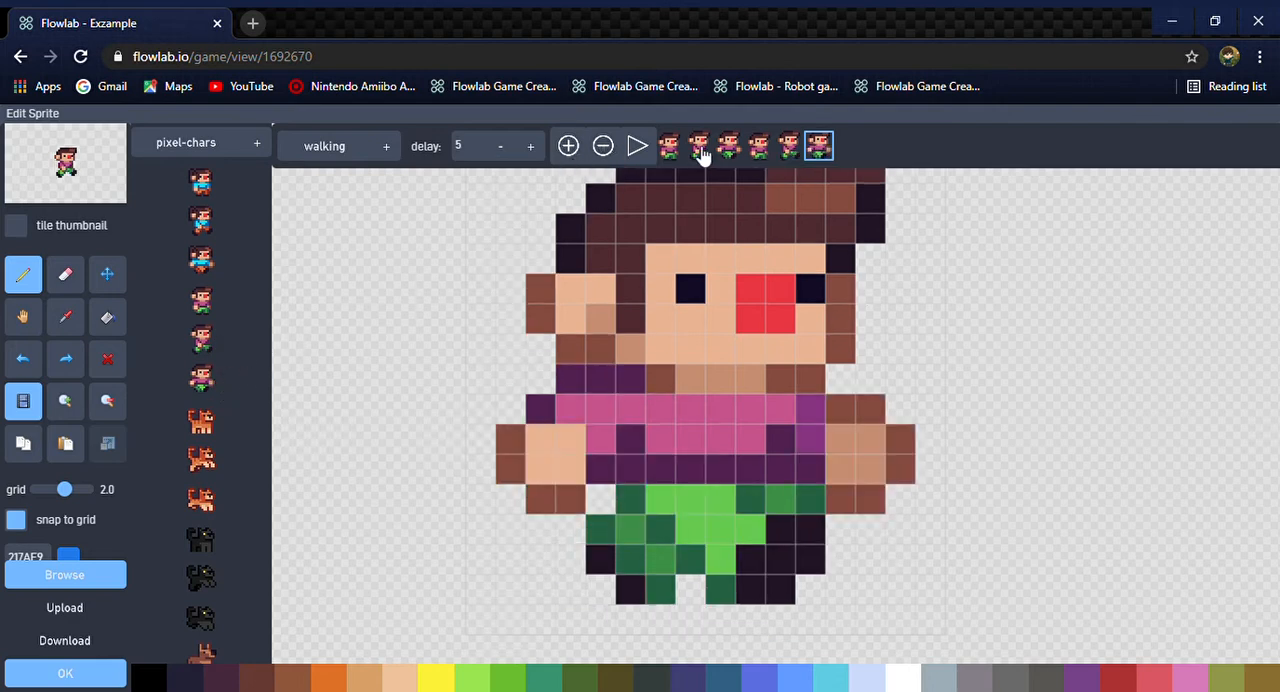
Preview the walking animation and try frame delays of 3 and 4
left_click(640, 147)
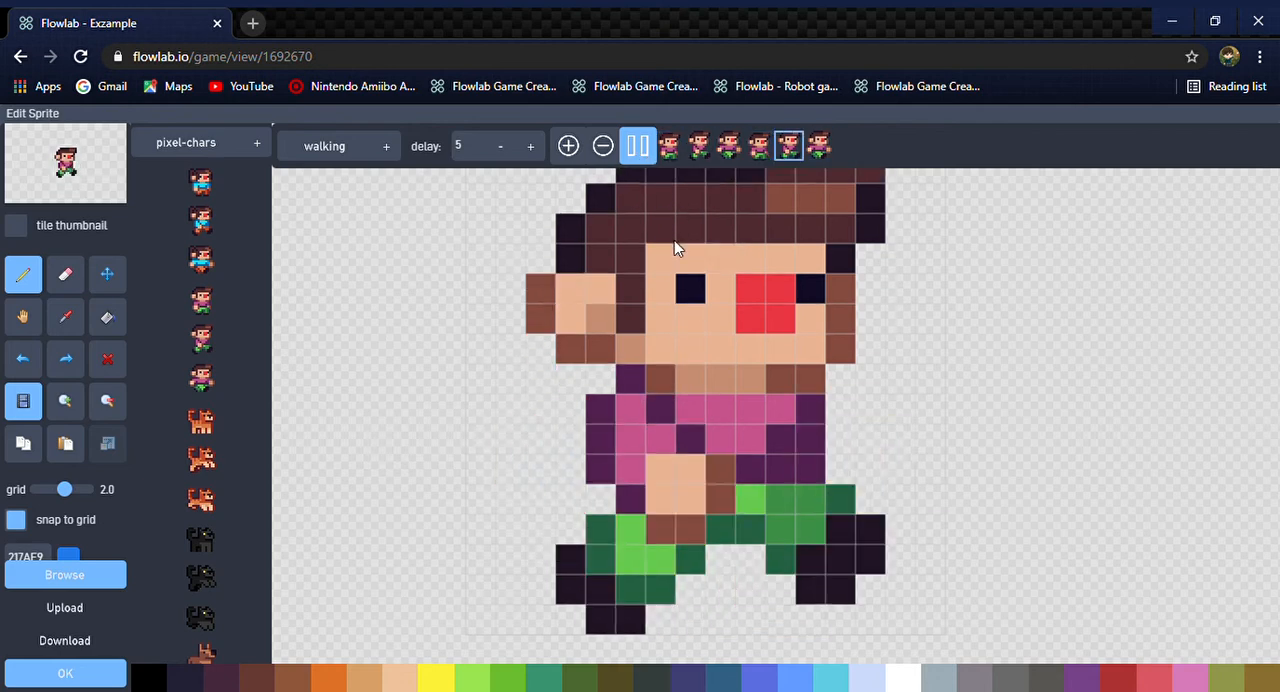
left_click(637, 148)
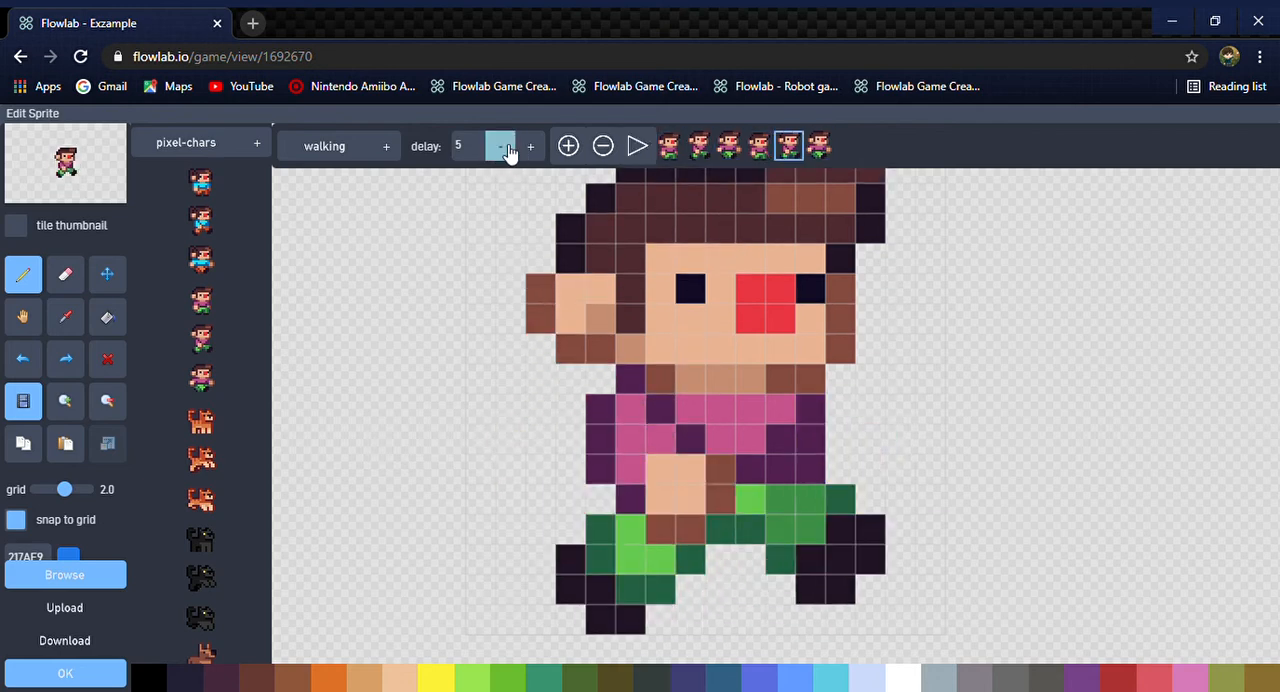
left_click(502, 150)
left_click(502, 150)
left_click(637, 148)
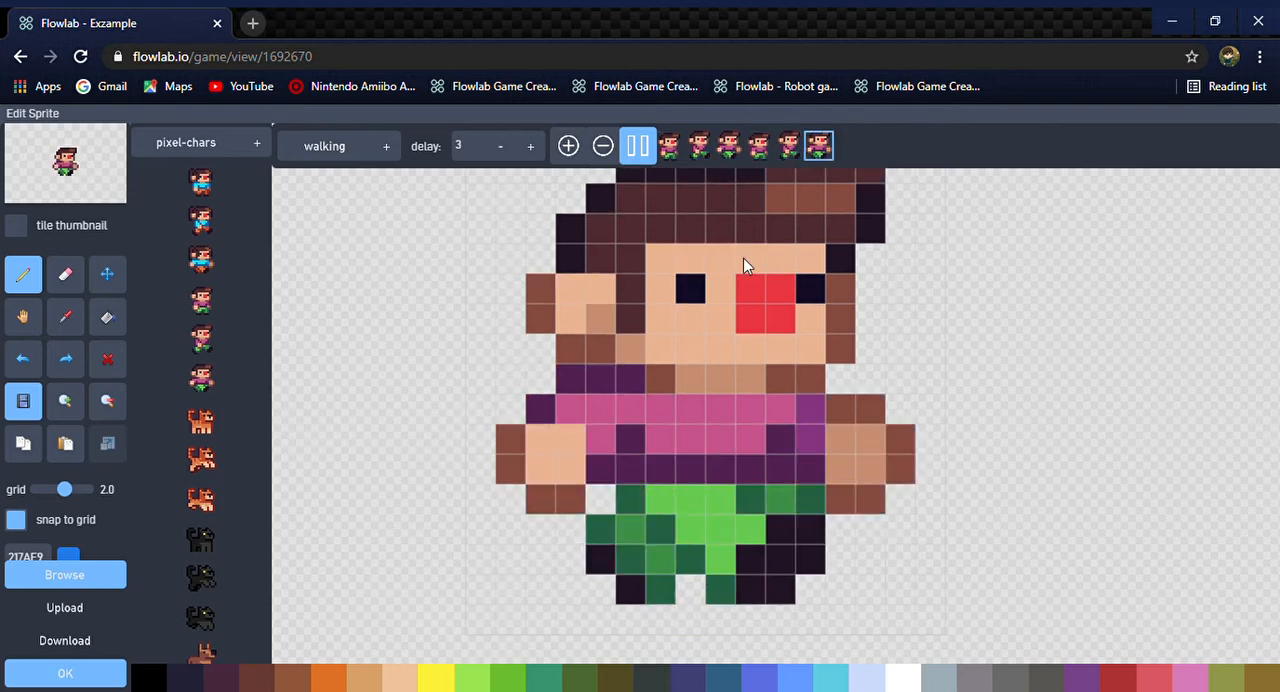
left_click(530, 146)
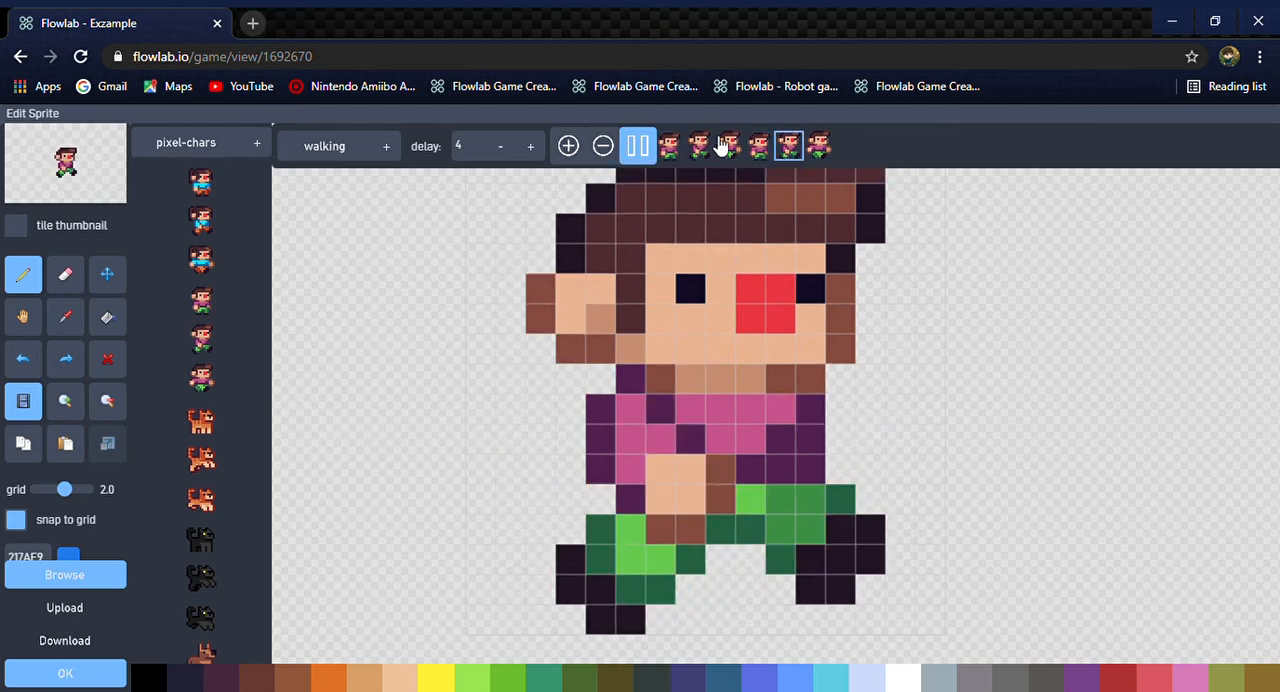
left_click(650, 148)
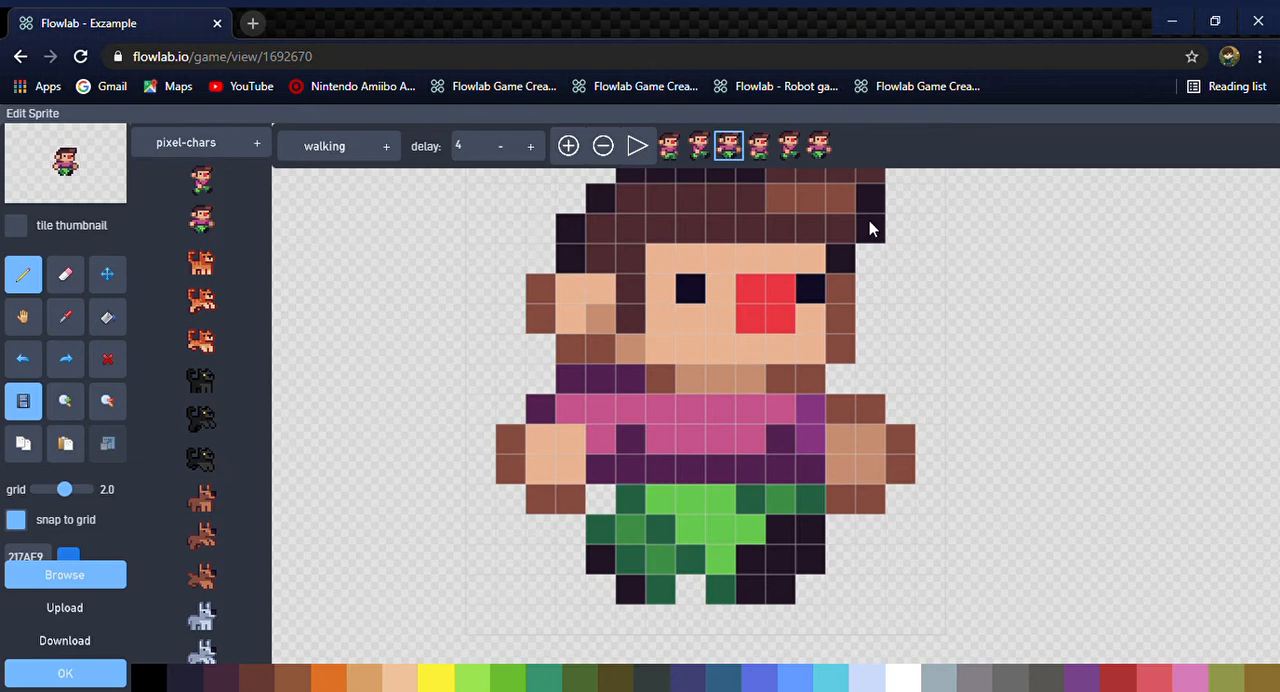
Append three frames with the brown dog's standing, leaping and running poses to the walking animation and preview it
left_click(822, 147)
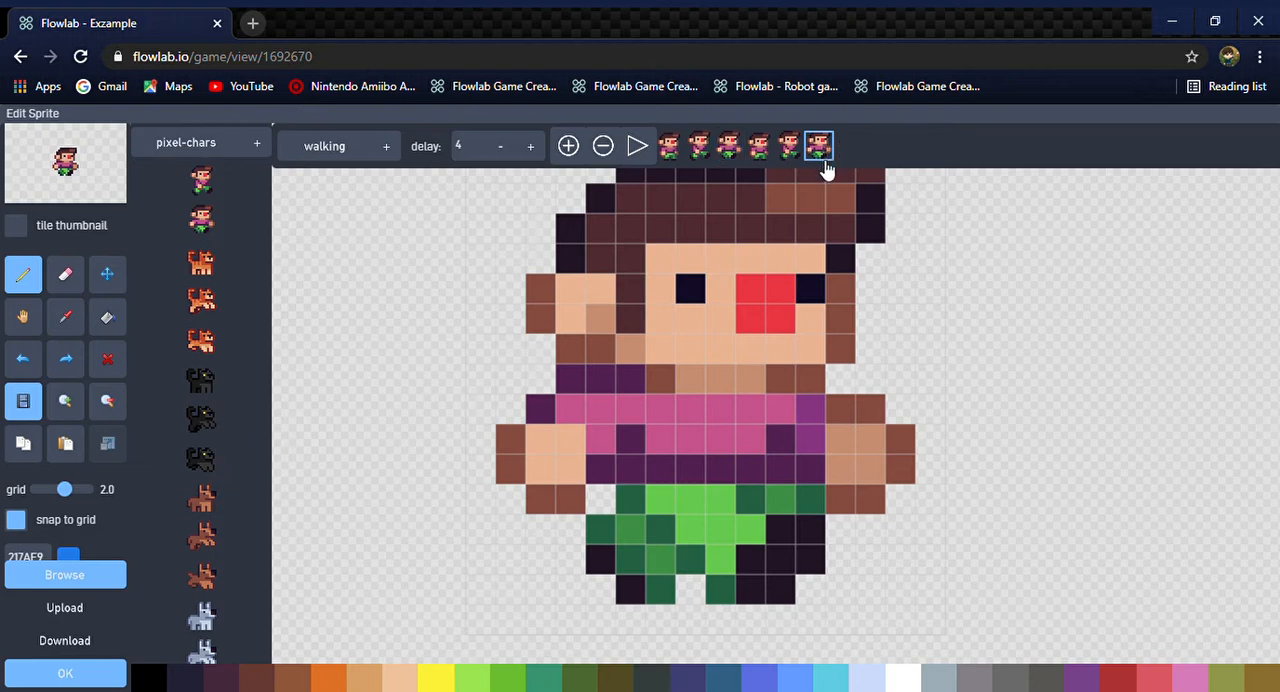
left_click(568, 146)
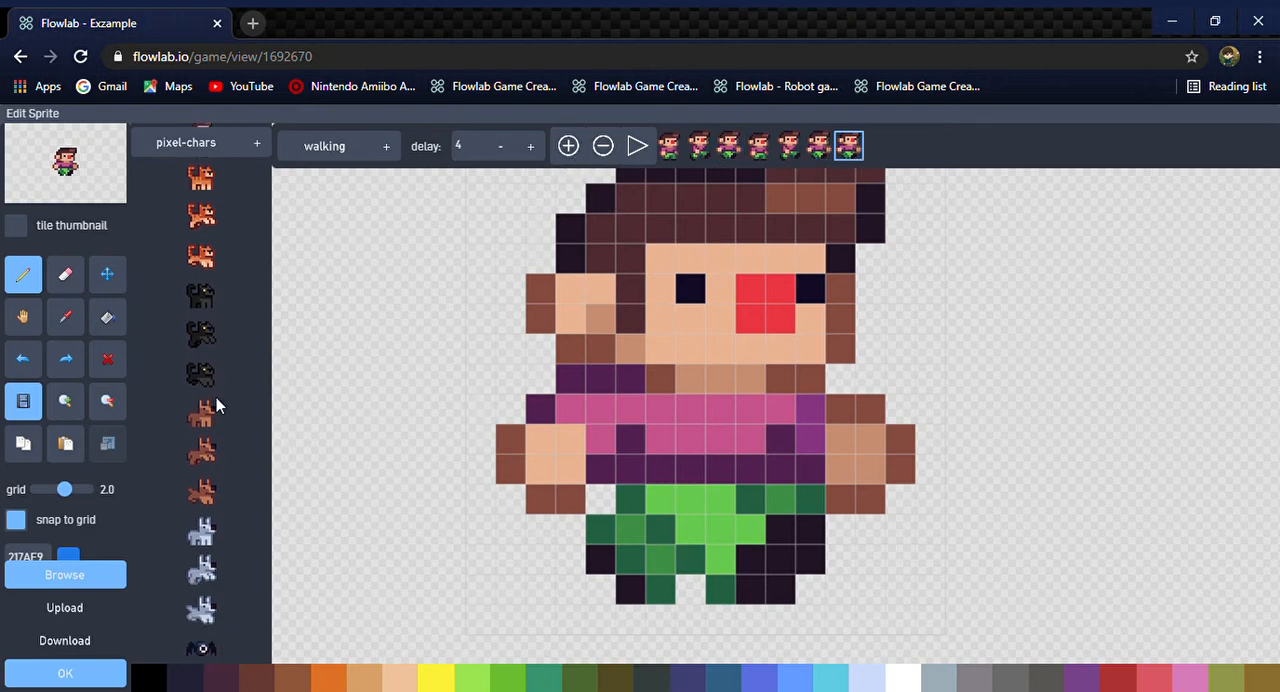
left_click(205, 410)
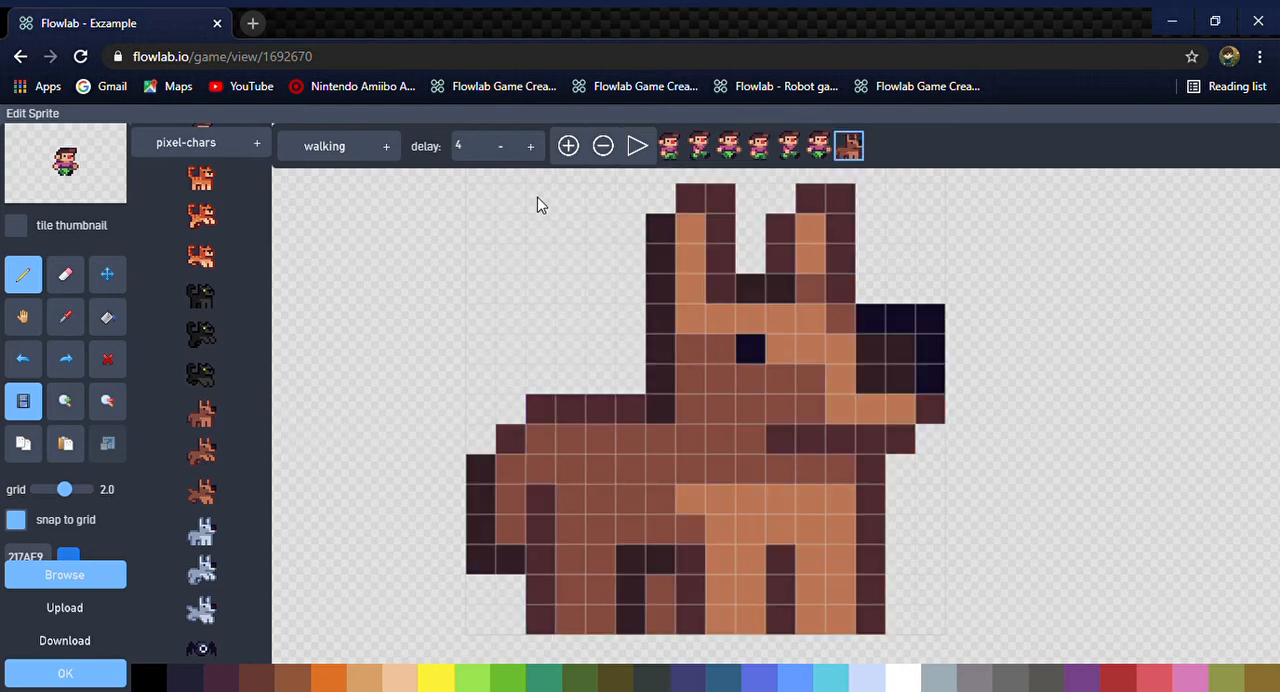
left_click(569, 146)
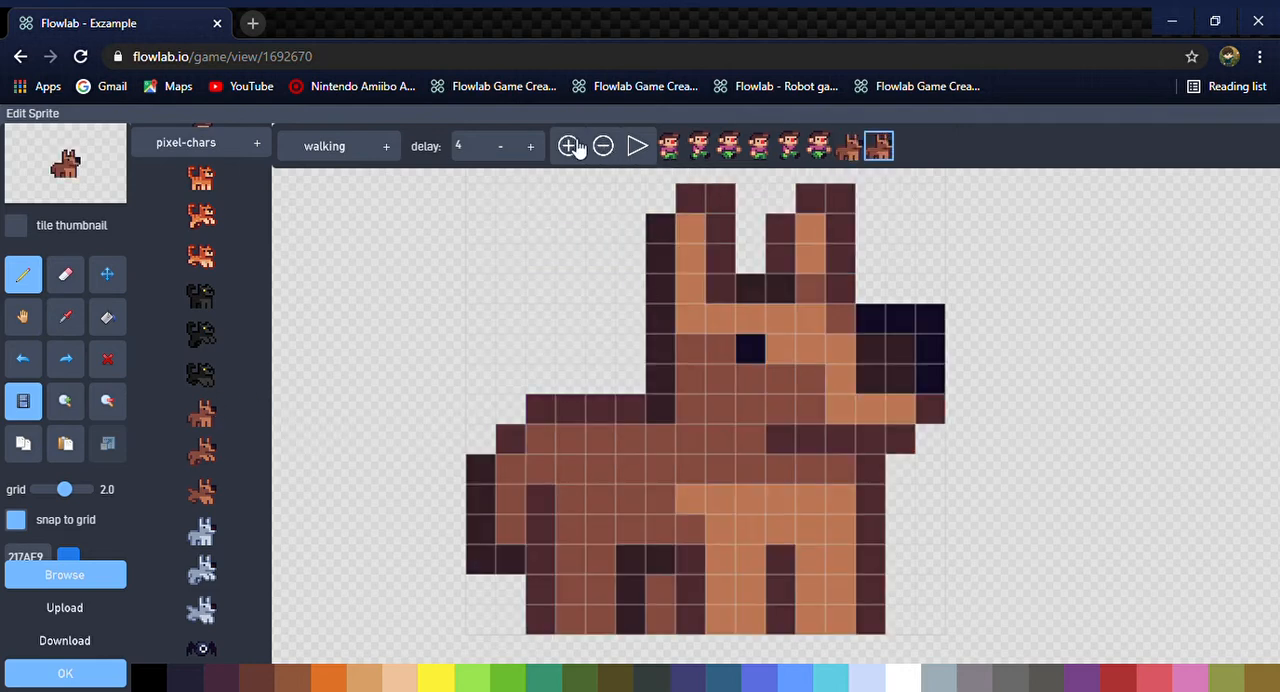
left_click(216, 451)
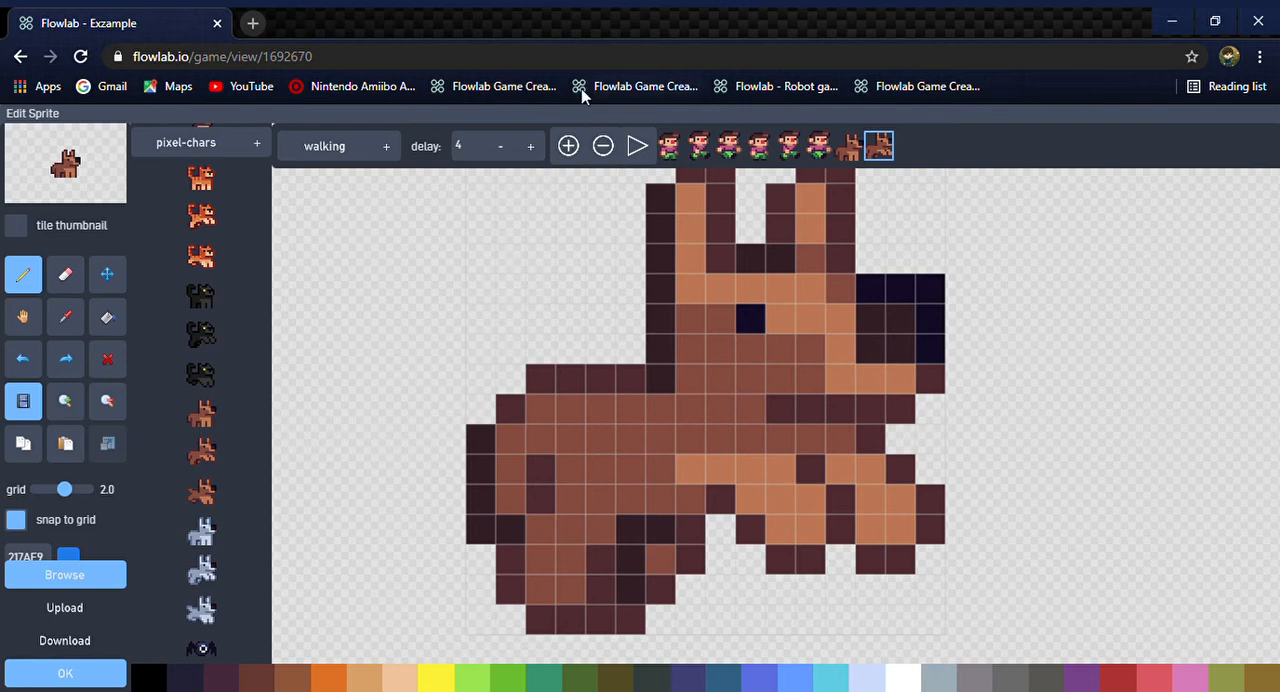
left_click(569, 146)
scroll(203, 497, "down", 1)
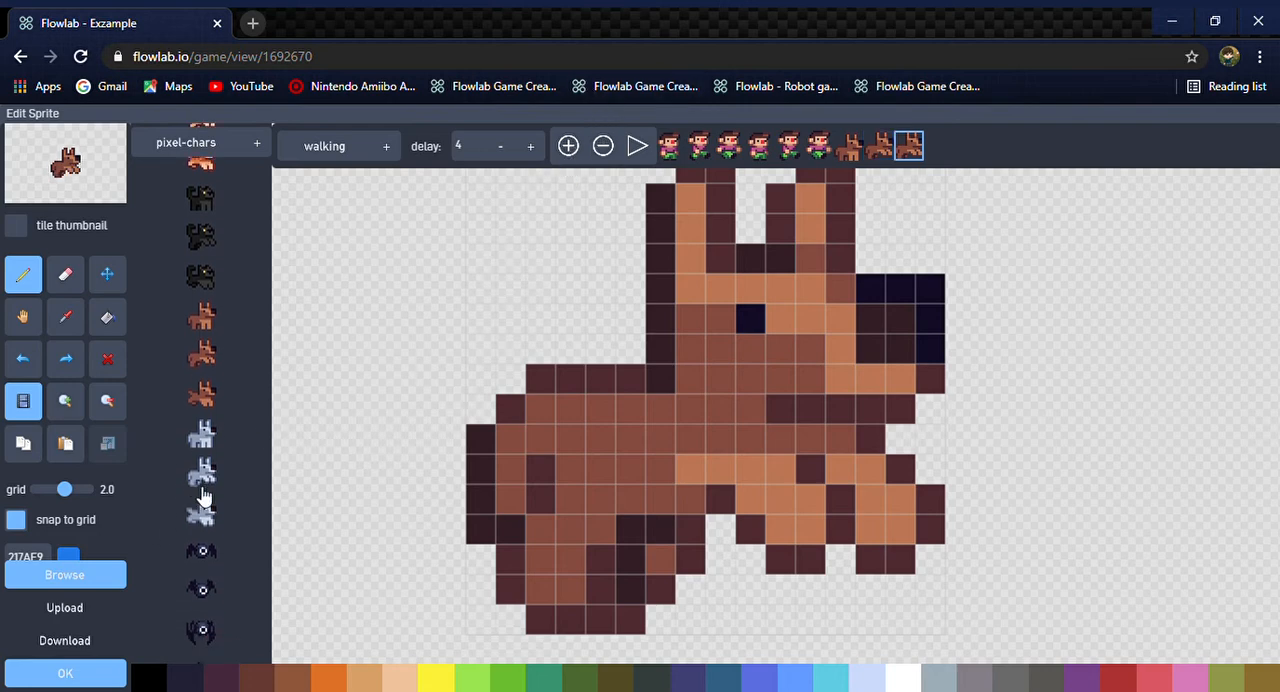
left_click(205, 401)
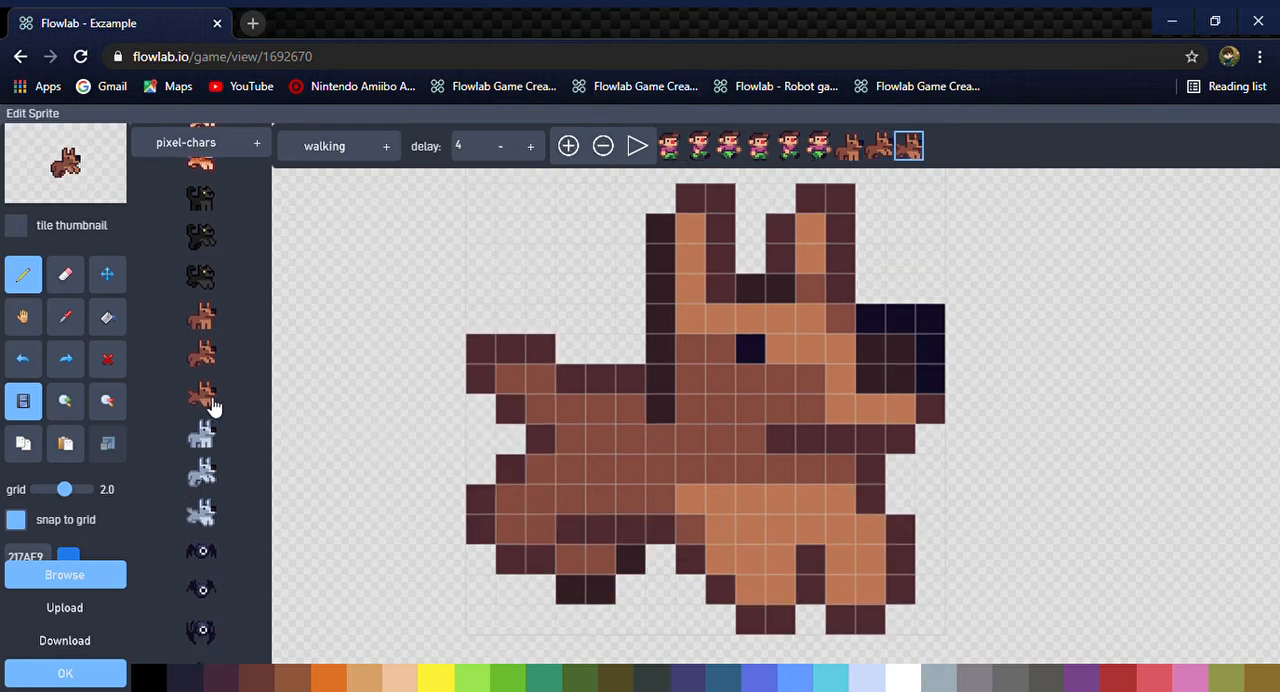
left_click(636, 146)
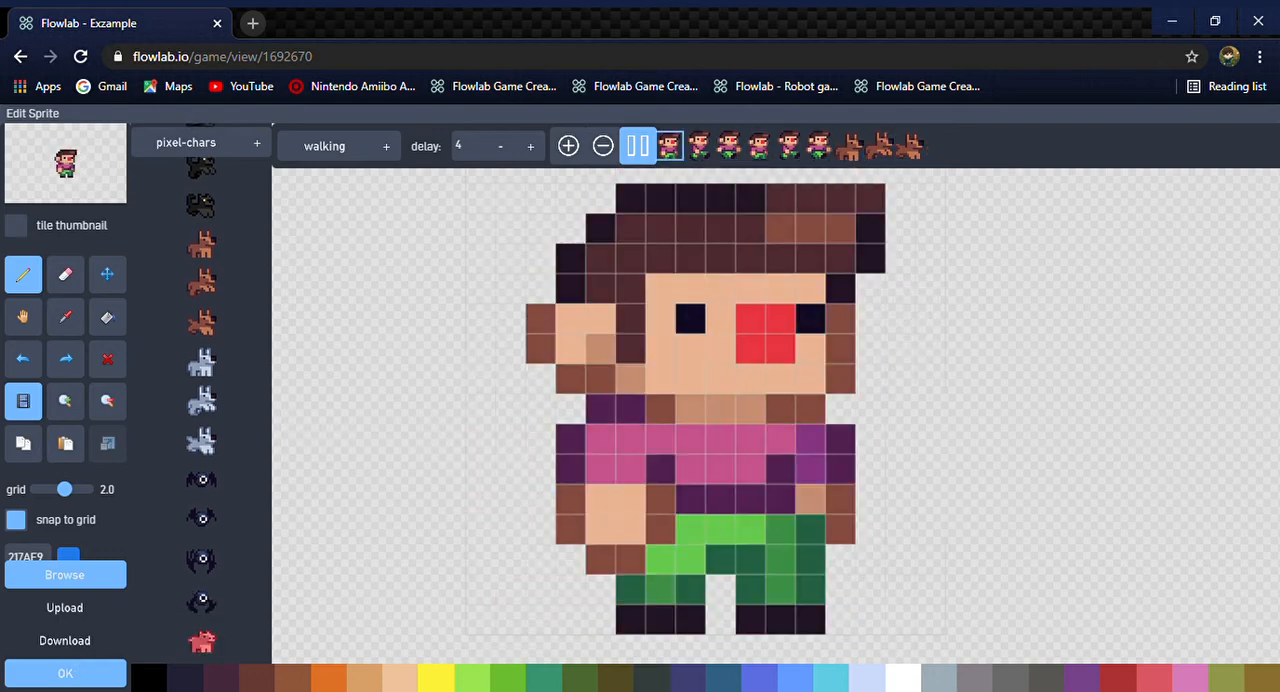
scroll(220, 514, "down", 5)
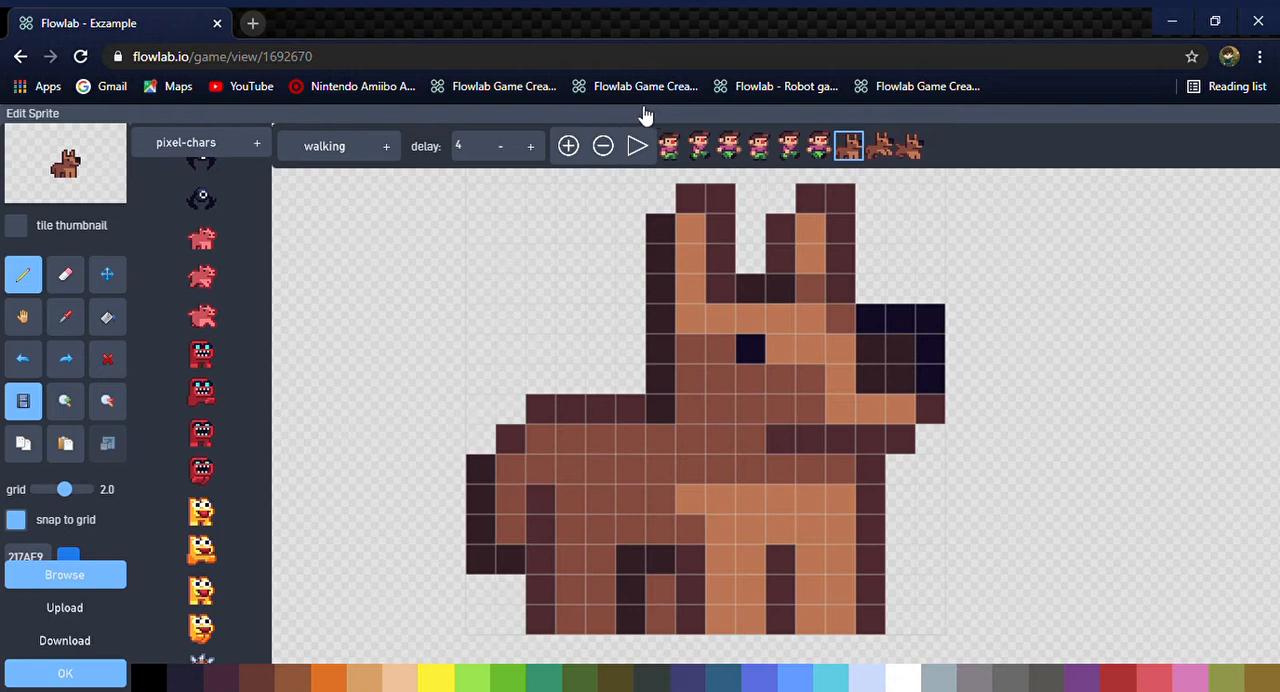
Delete the three brown dog frames and the first standing character frame from the walking animation
left_click(604, 147)
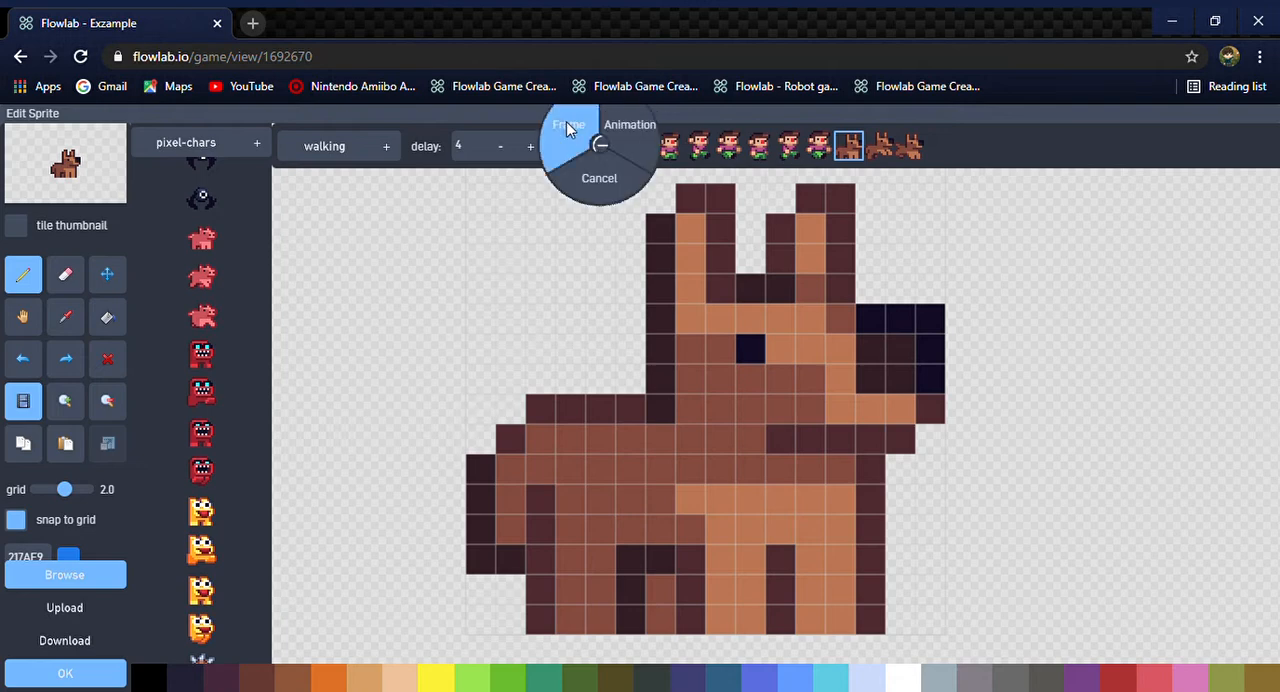
left_click(569, 127)
left_click(611, 146)
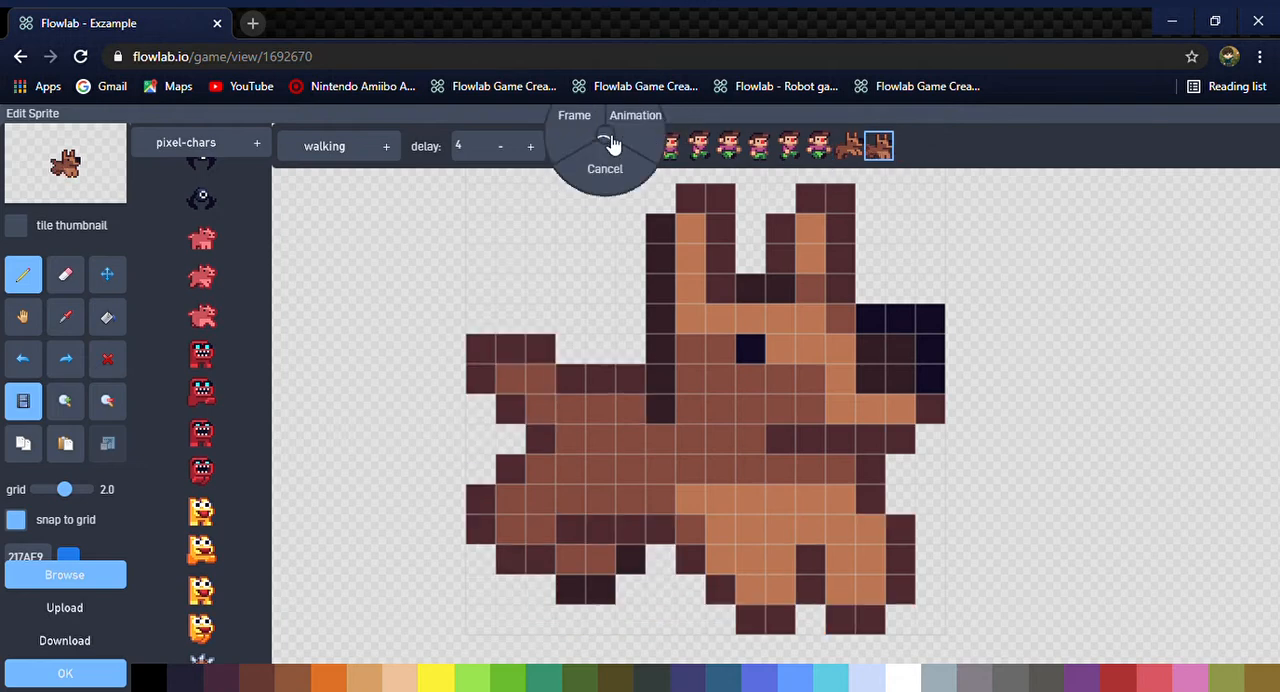
left_click(603, 128)
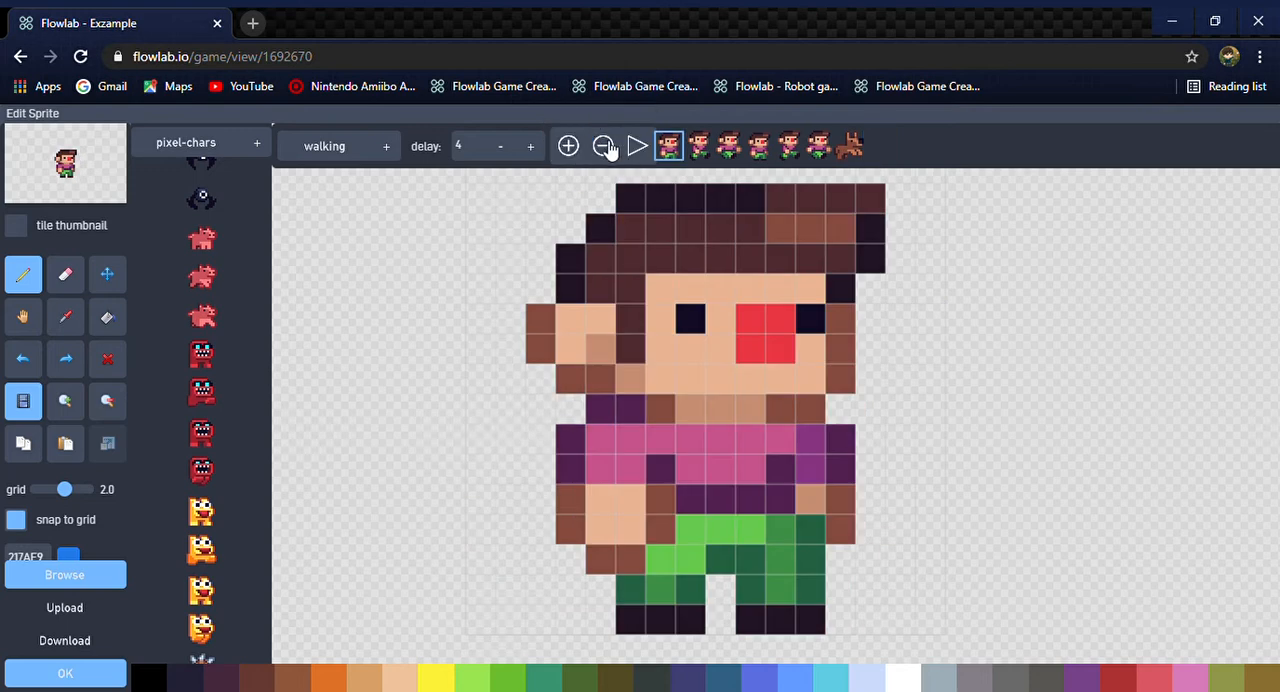
left_click(607, 147)
left_click(597, 130)
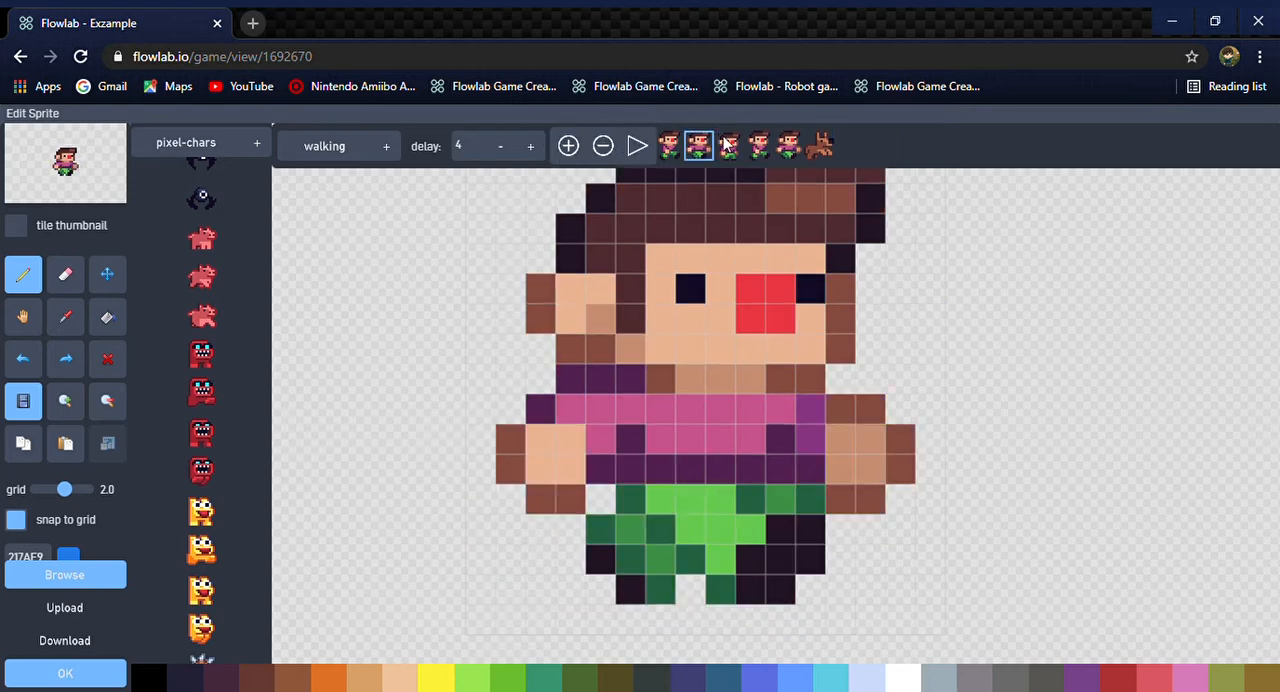
left_click(819, 146)
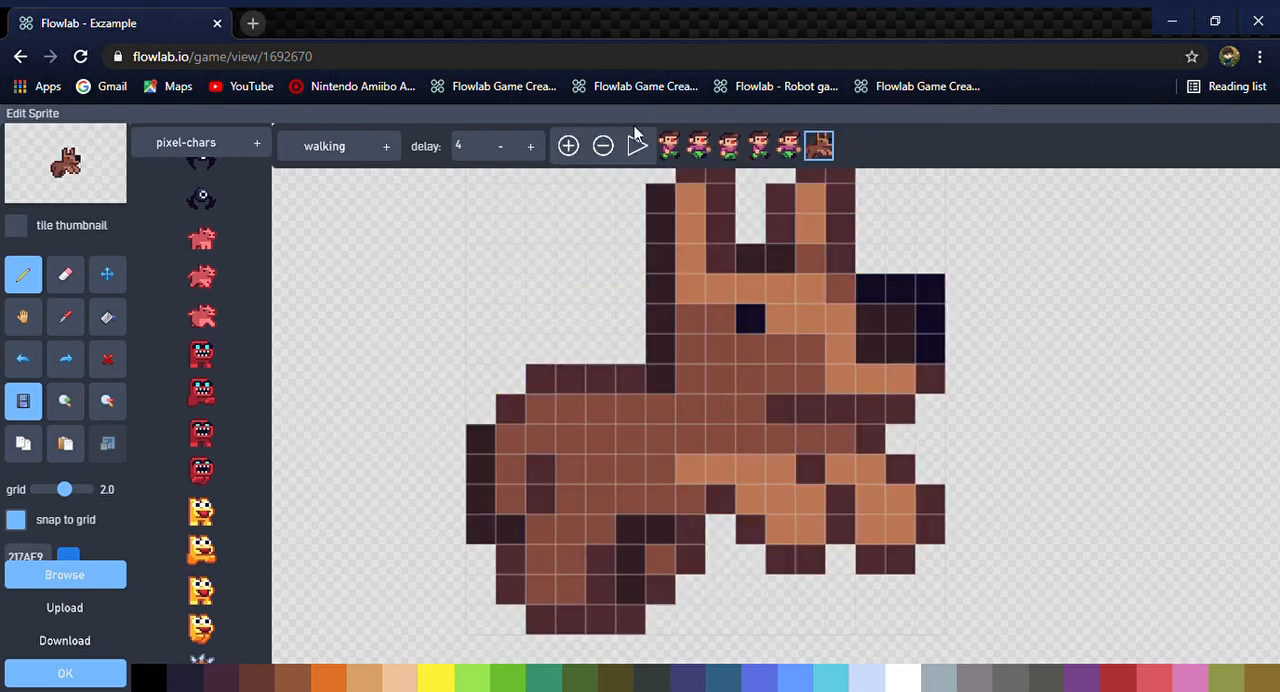
left_click(615, 148)
left_click(598, 120)
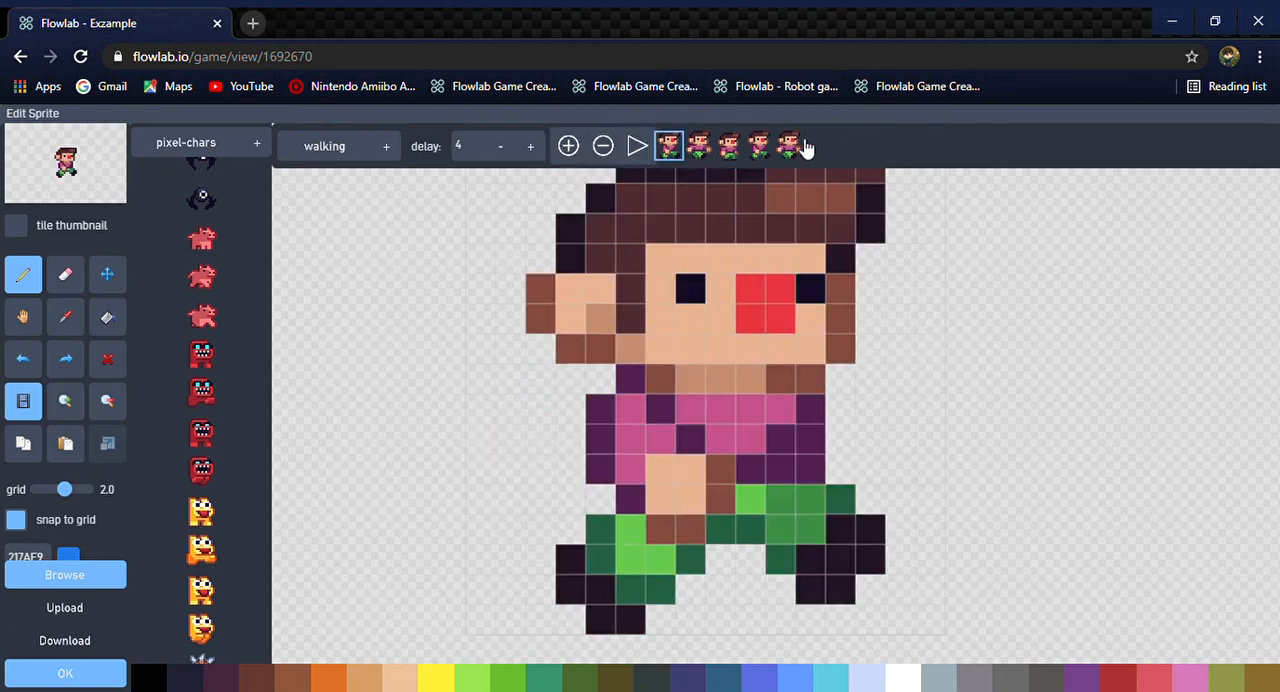
Check the remaining frames and delete the first striding and arms-out ones, so the walking animation starts with the standing pose
left_click(790, 146)
left_click(761, 146)
left_click(728, 146)
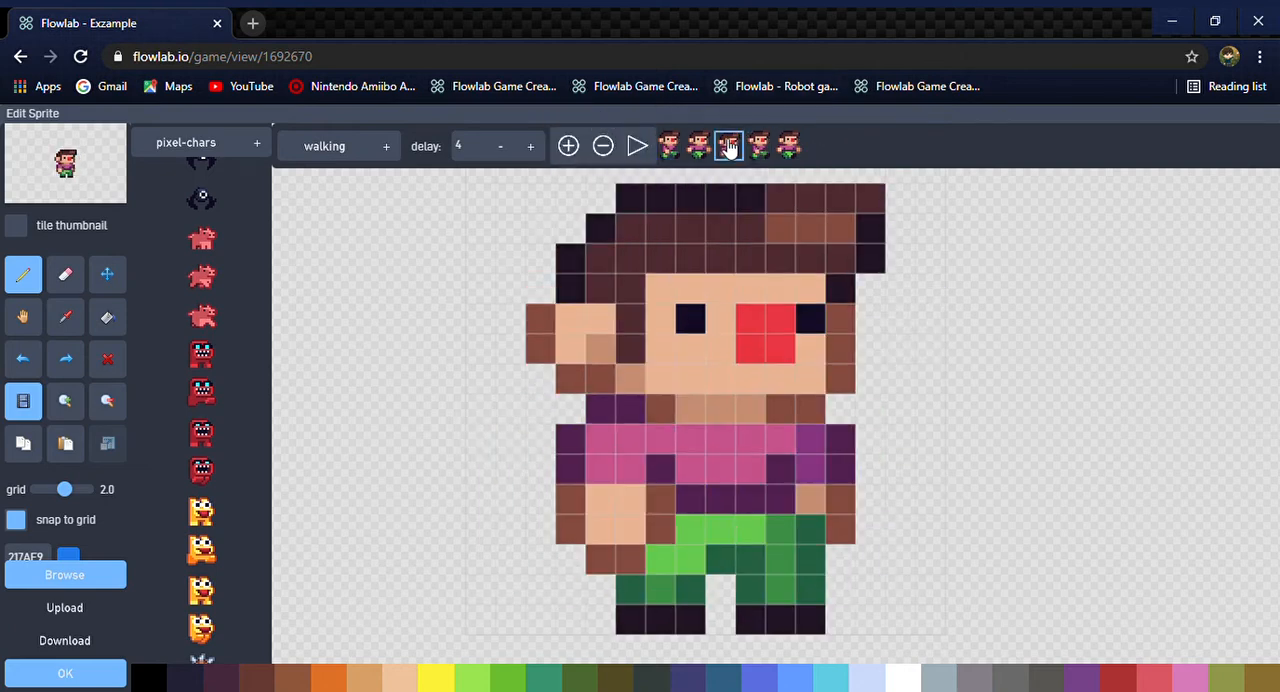
left_click(699, 146)
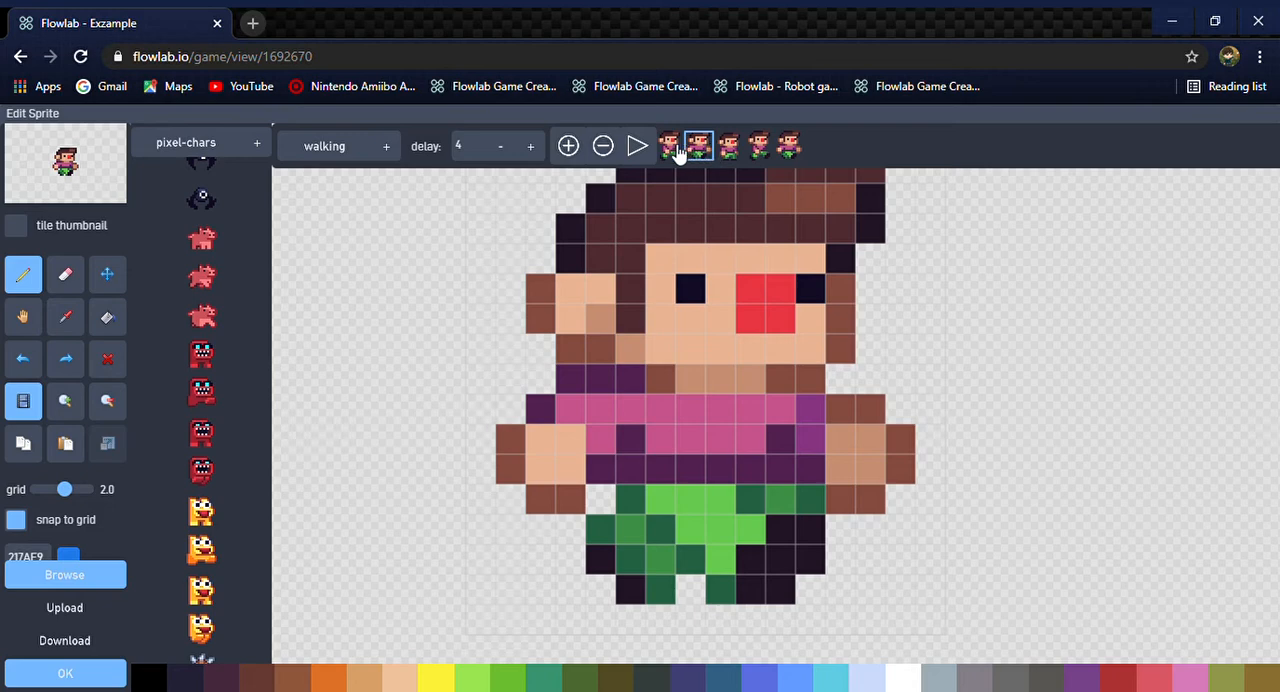
left_click(669, 147)
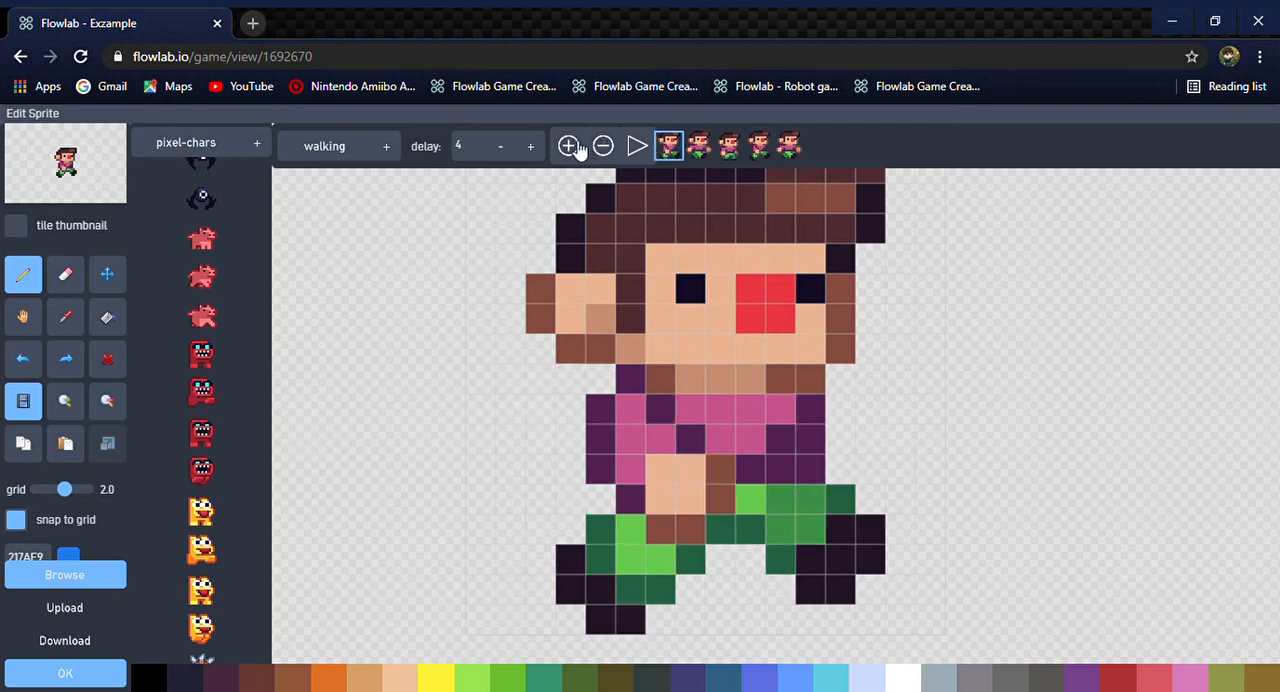
left_click(699, 146)
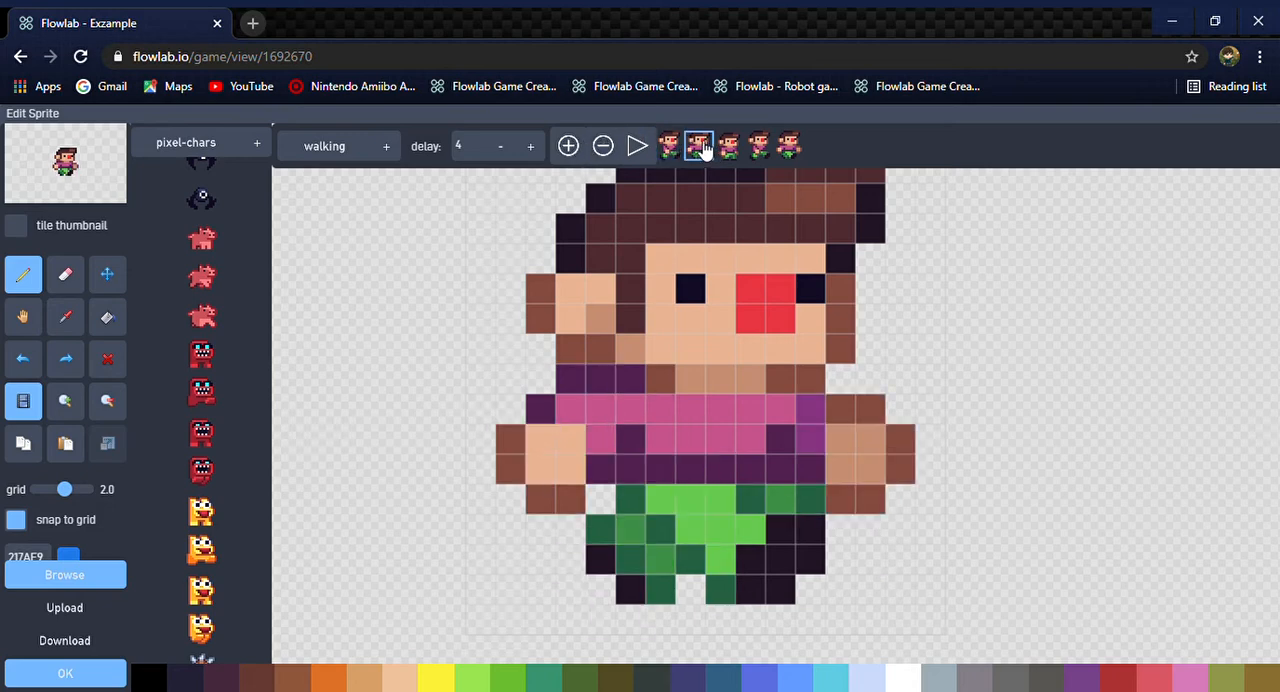
left_click(605, 147)
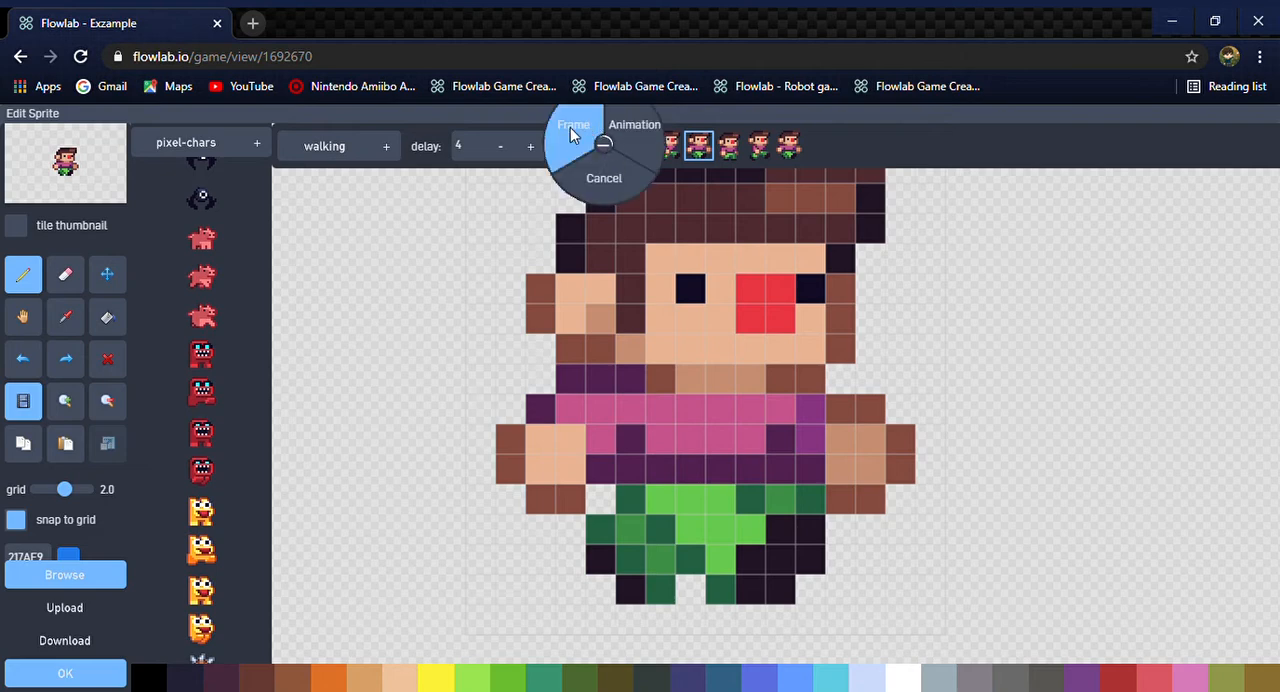
left_click(571, 128)
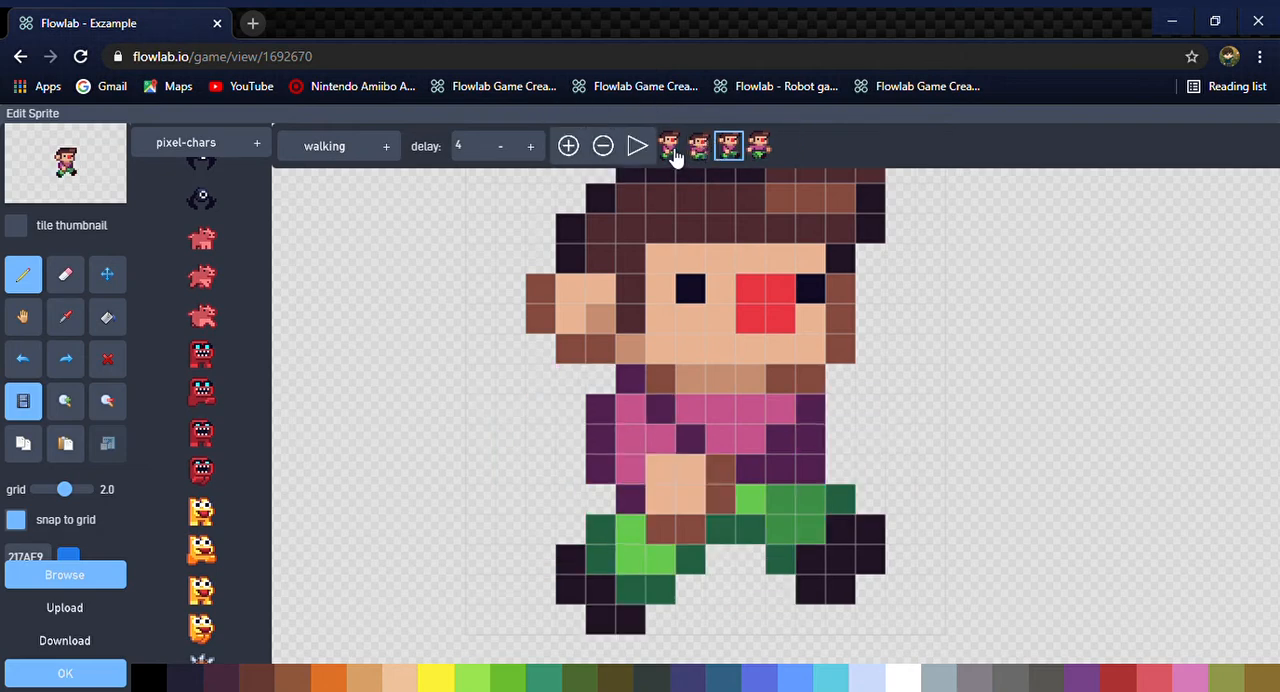
left_click(669, 148)
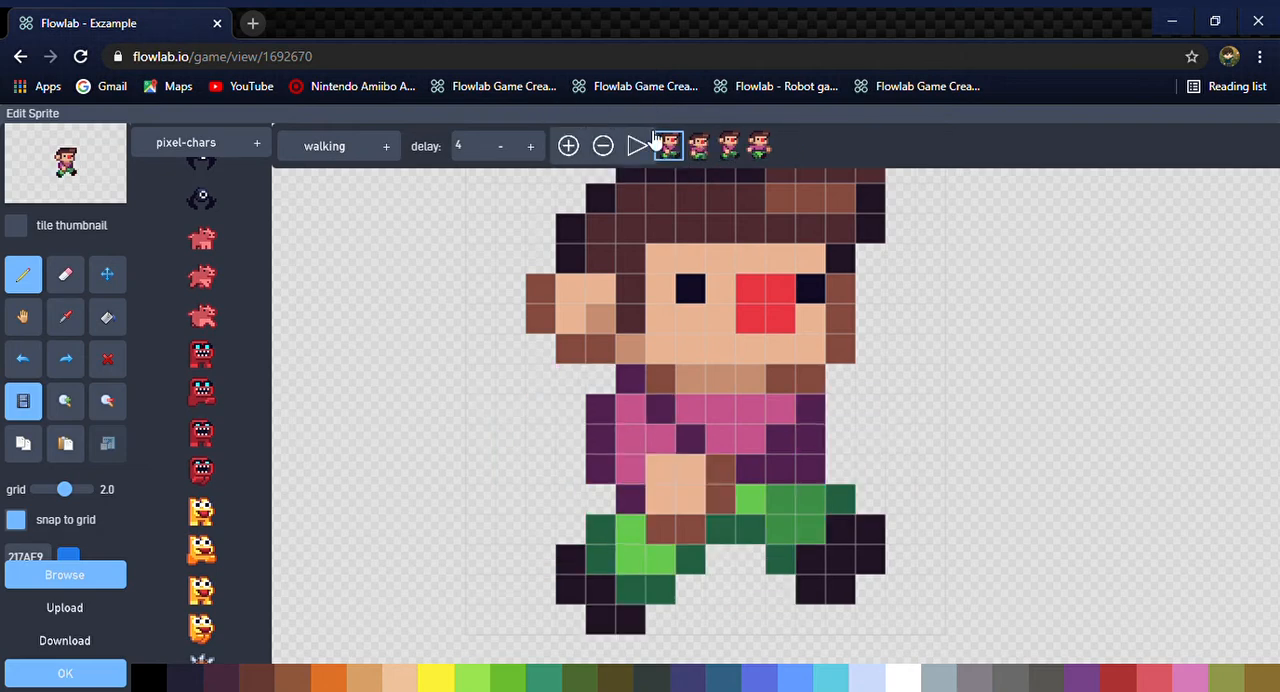
left_click(605, 147)
left_click(571, 126)
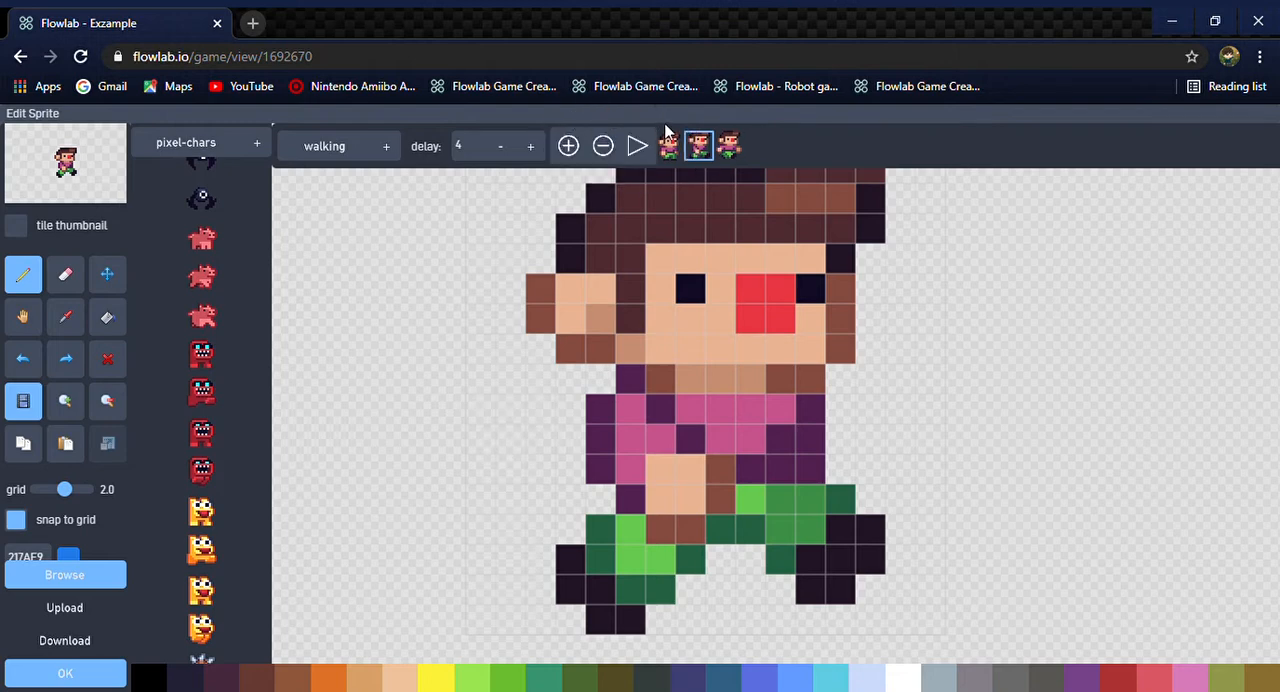
Set the walking animation's delay to 3 while previewing it, and accept the sprite edits
left_click(638, 147)
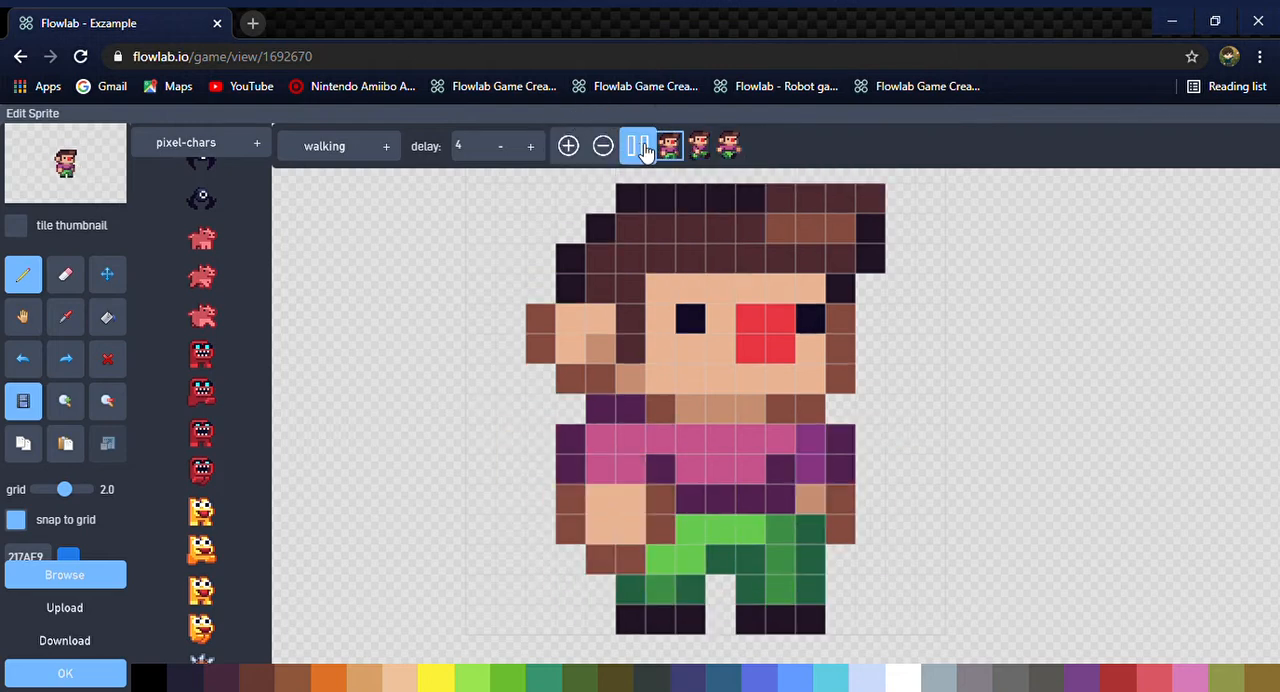
left_click(528, 150)
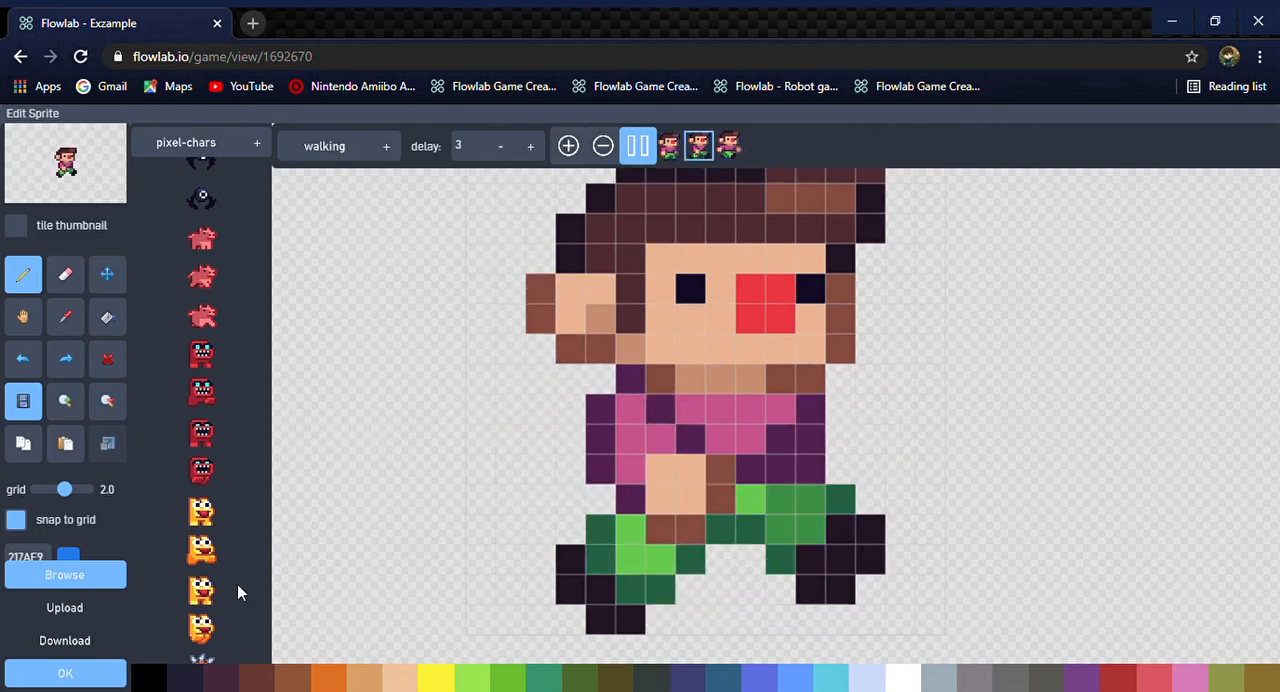
scroll(237, 584, "down", 1)
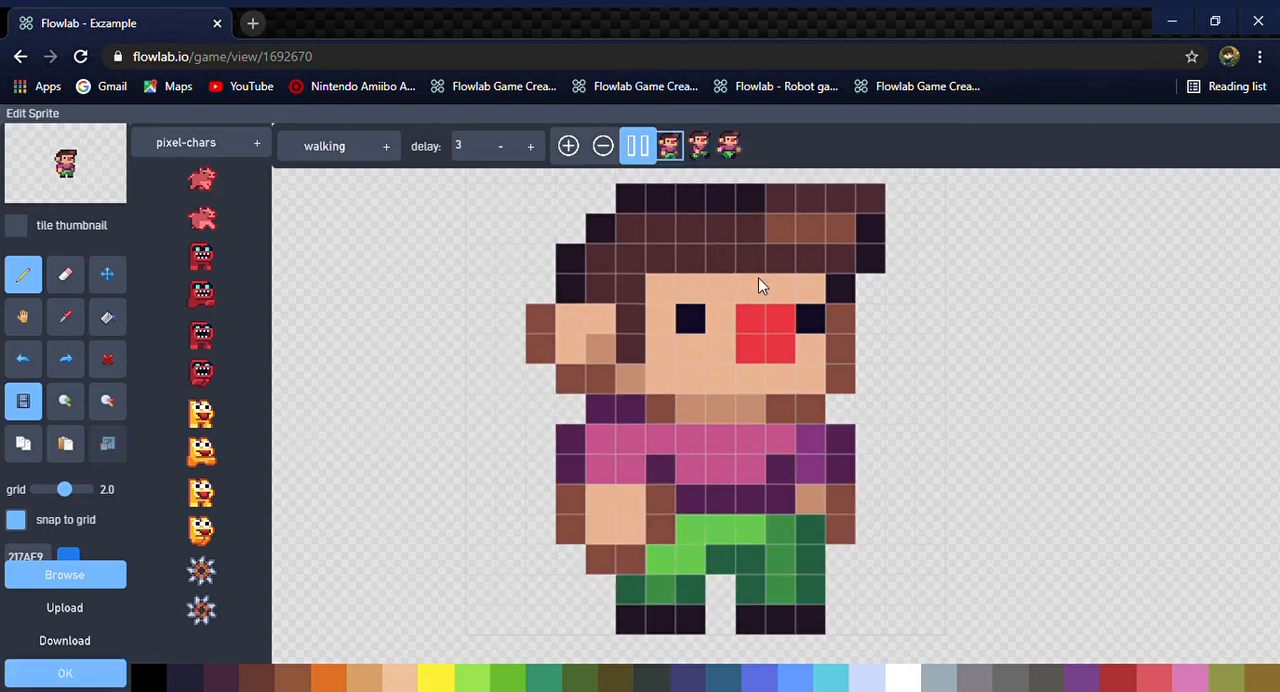
left_click(110, 670)
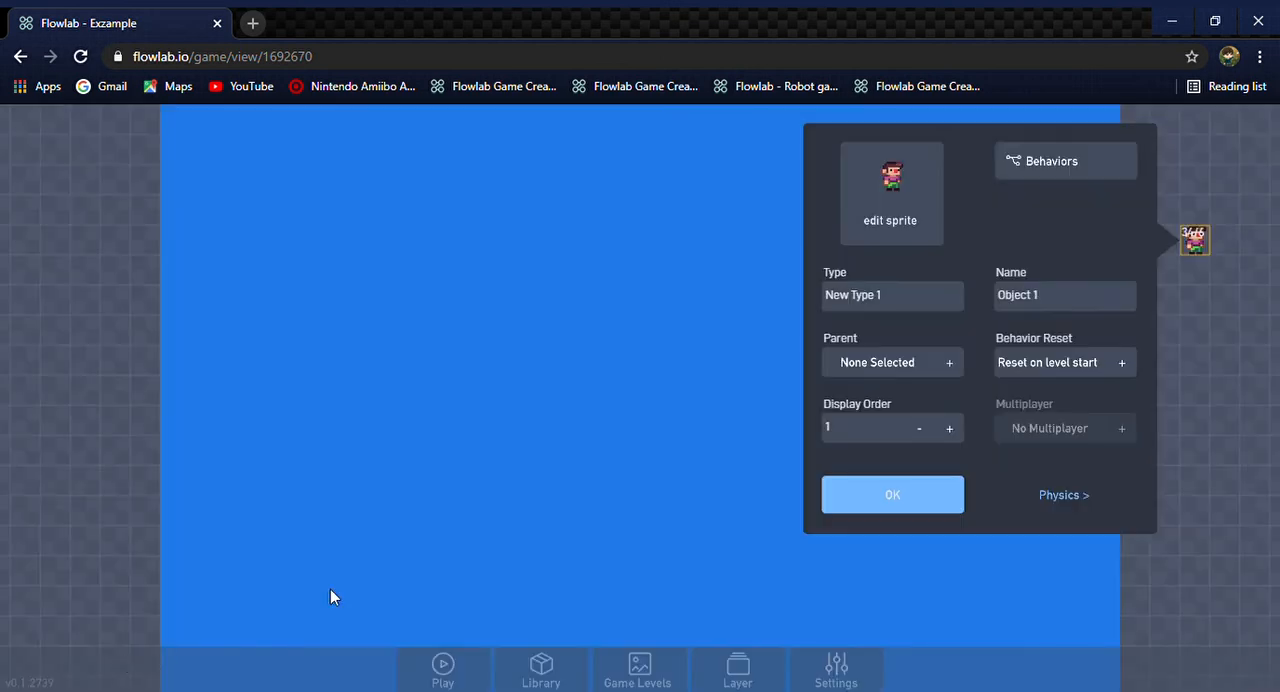
Make the character object movable in its physics properties
left_click(1083, 515)
left_click(851, 153)
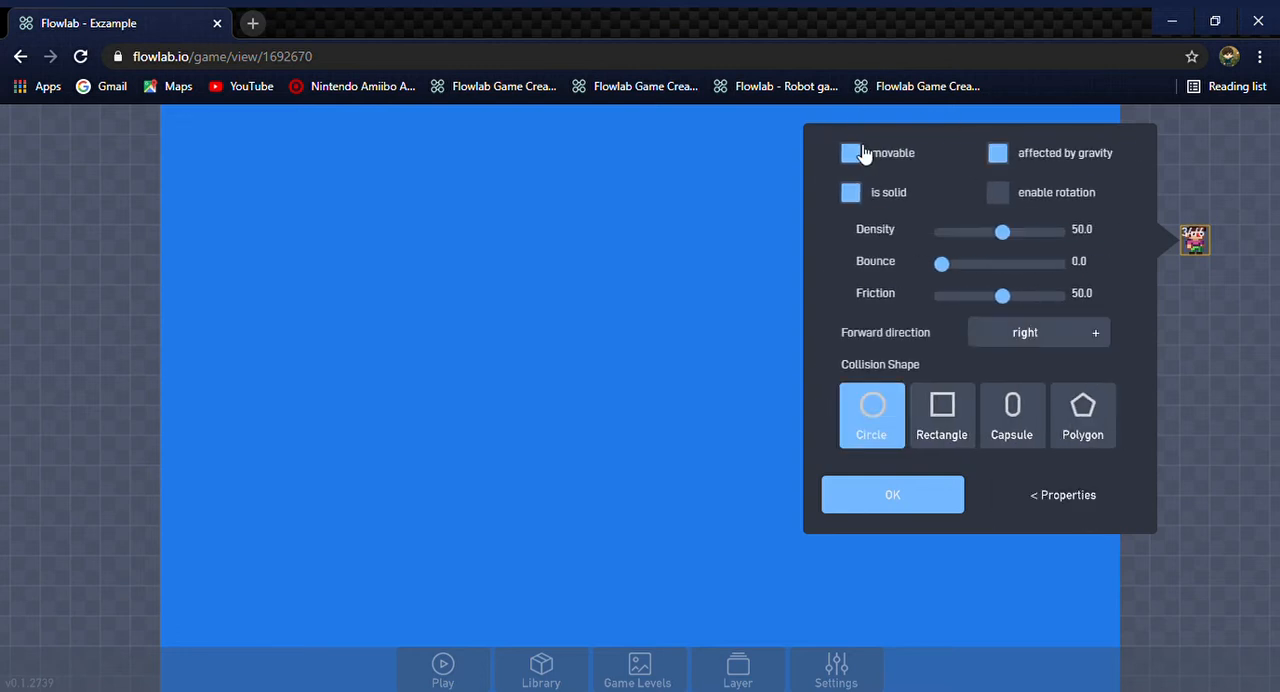
Accept the physics settings, add the Run & Jump behavior bundle to the character, and move the character near the level's left edge
left_click(916, 502)
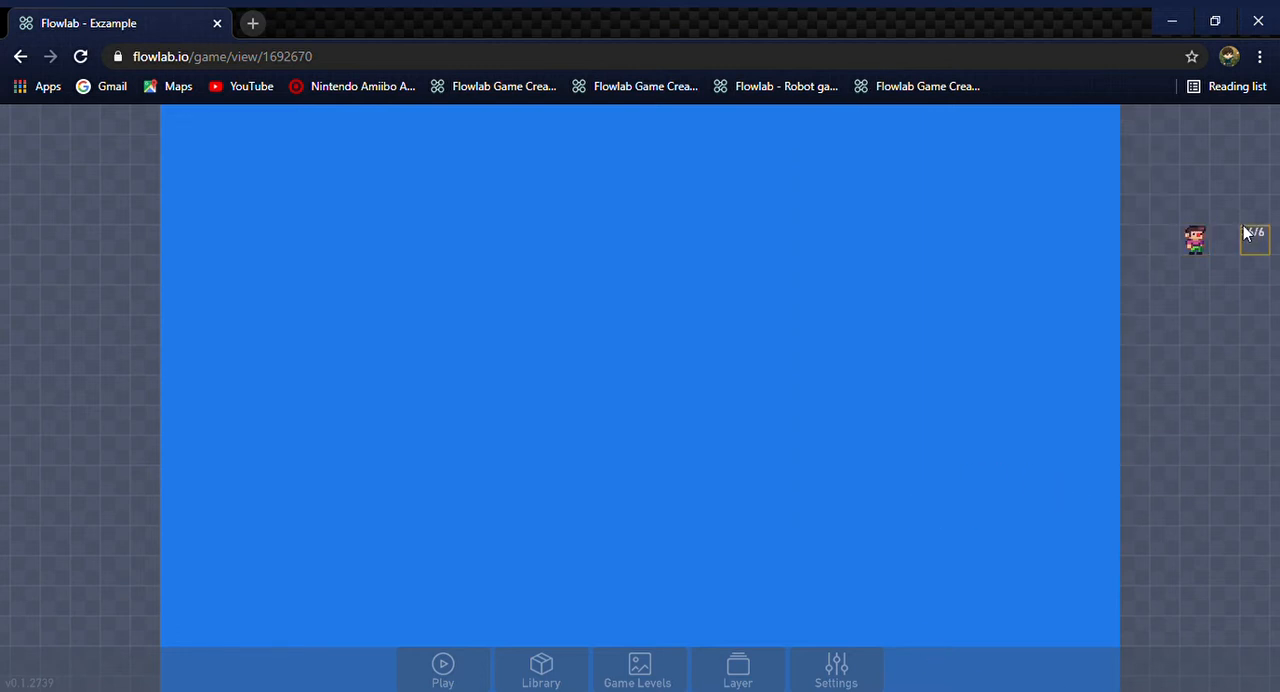
left_click(1191, 243)
left_click(1207, 222)
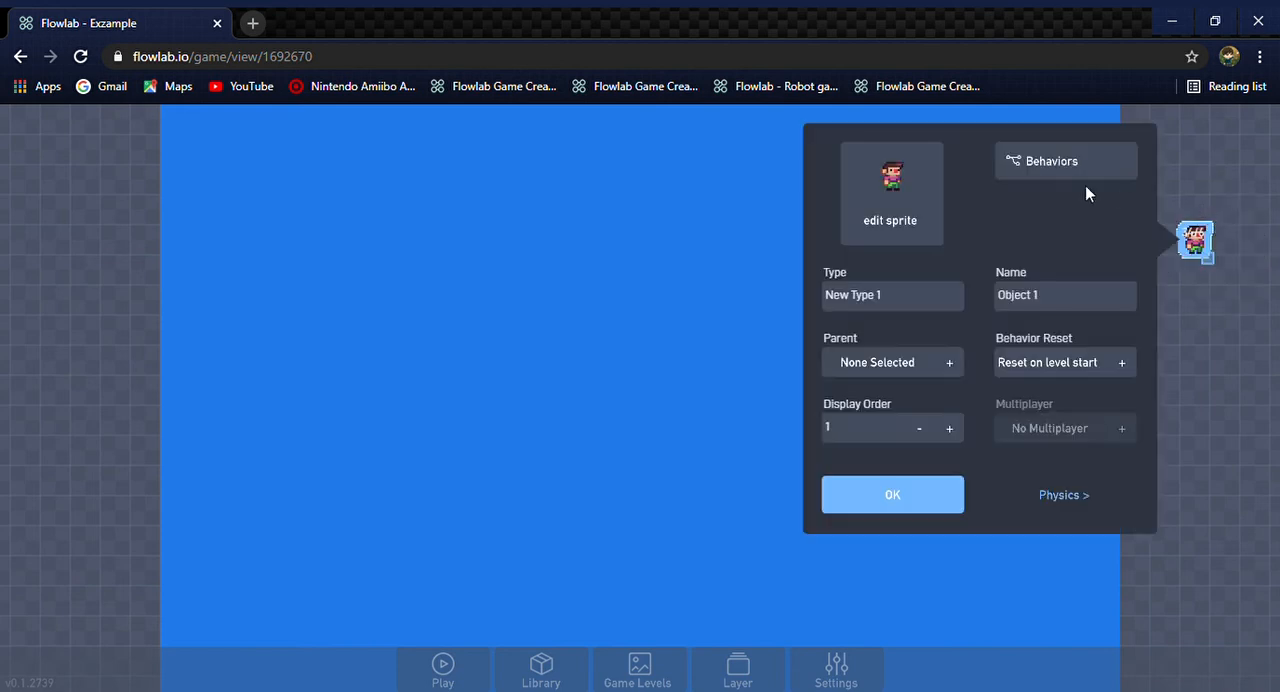
left_click(1078, 172)
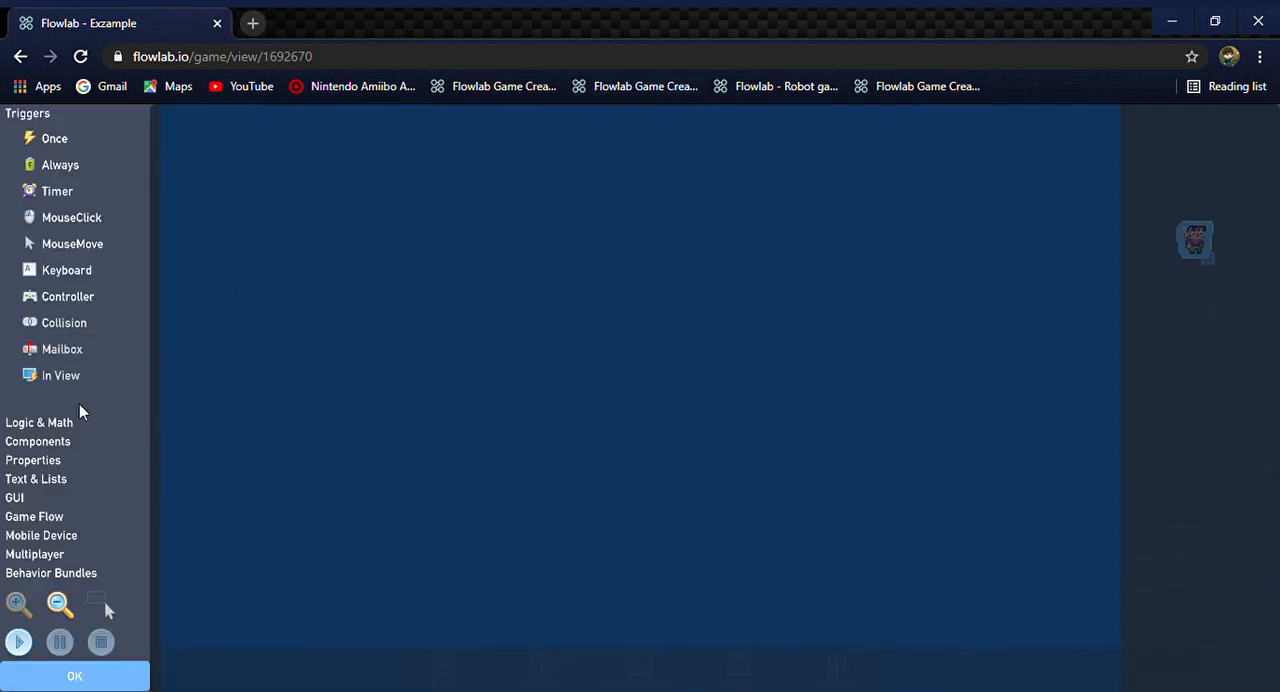
left_click(95, 574)
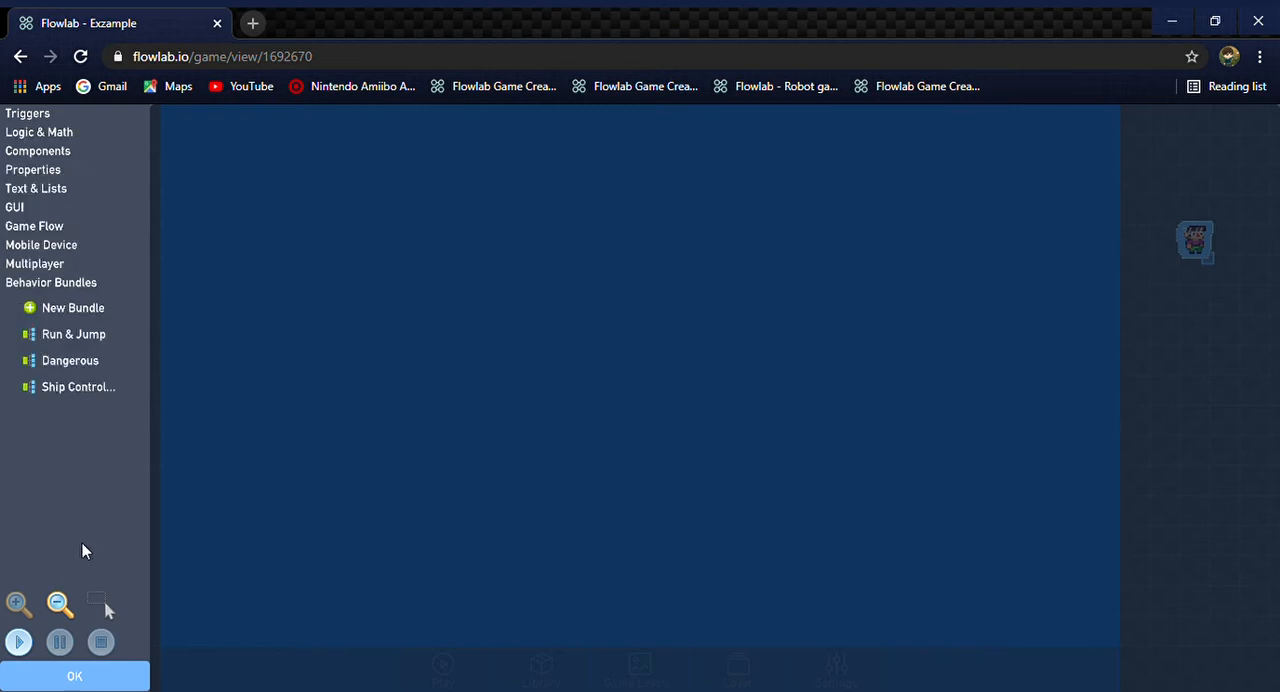
left_click(94, 338)
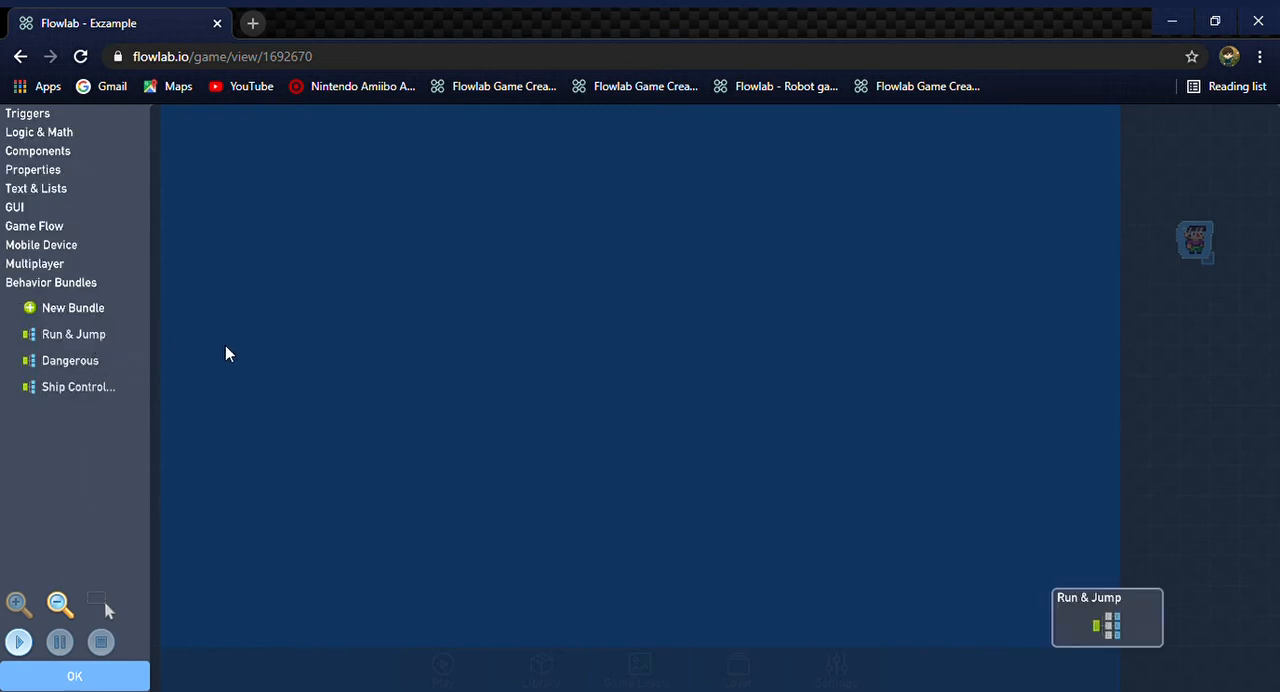
left_click_drag(1153, 640, 365, 265)
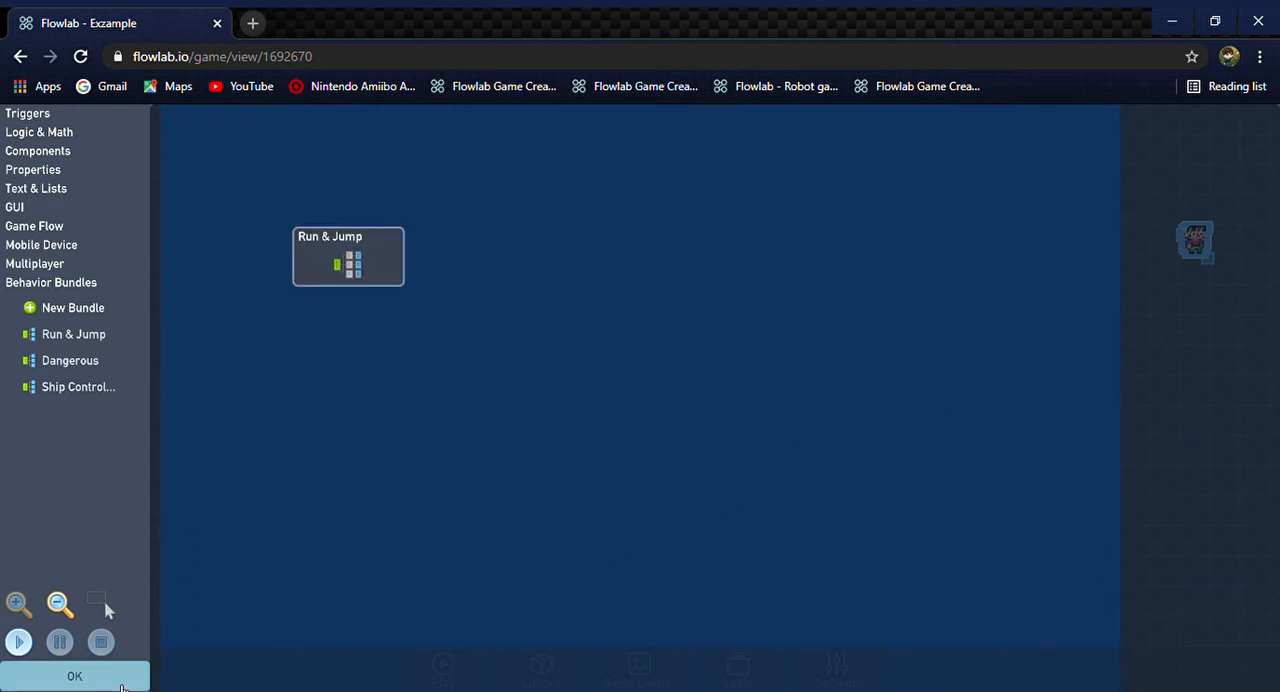
left_click(121, 686)
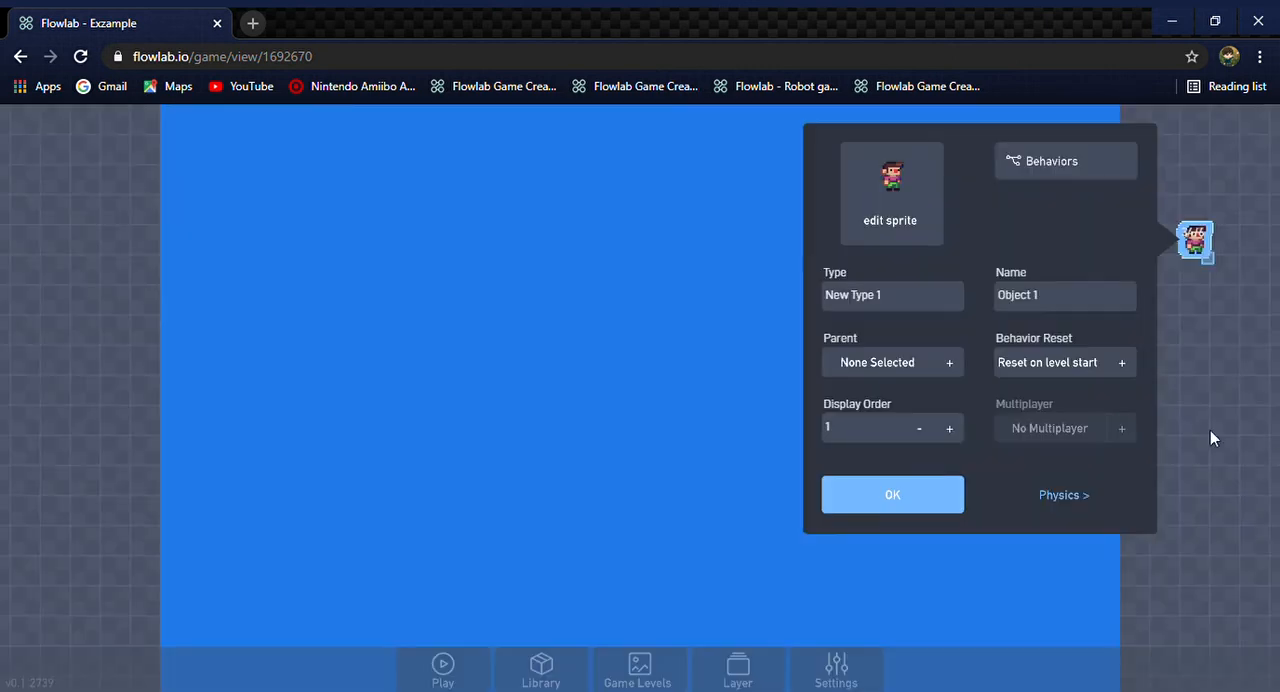
left_click(928, 494)
left_click_drag(1211, 237, 60, 198)
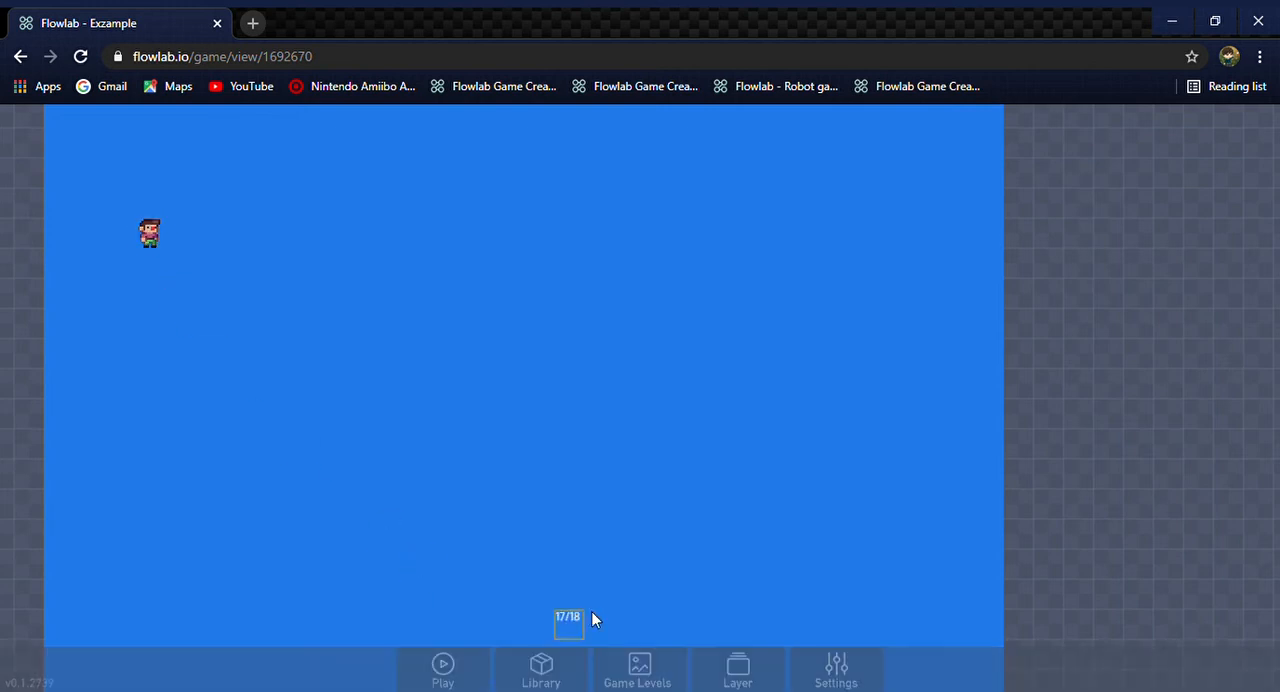
Create a new game object in the empty lower middle area of the level
left_click(587, 504)
left_click(566, 503)
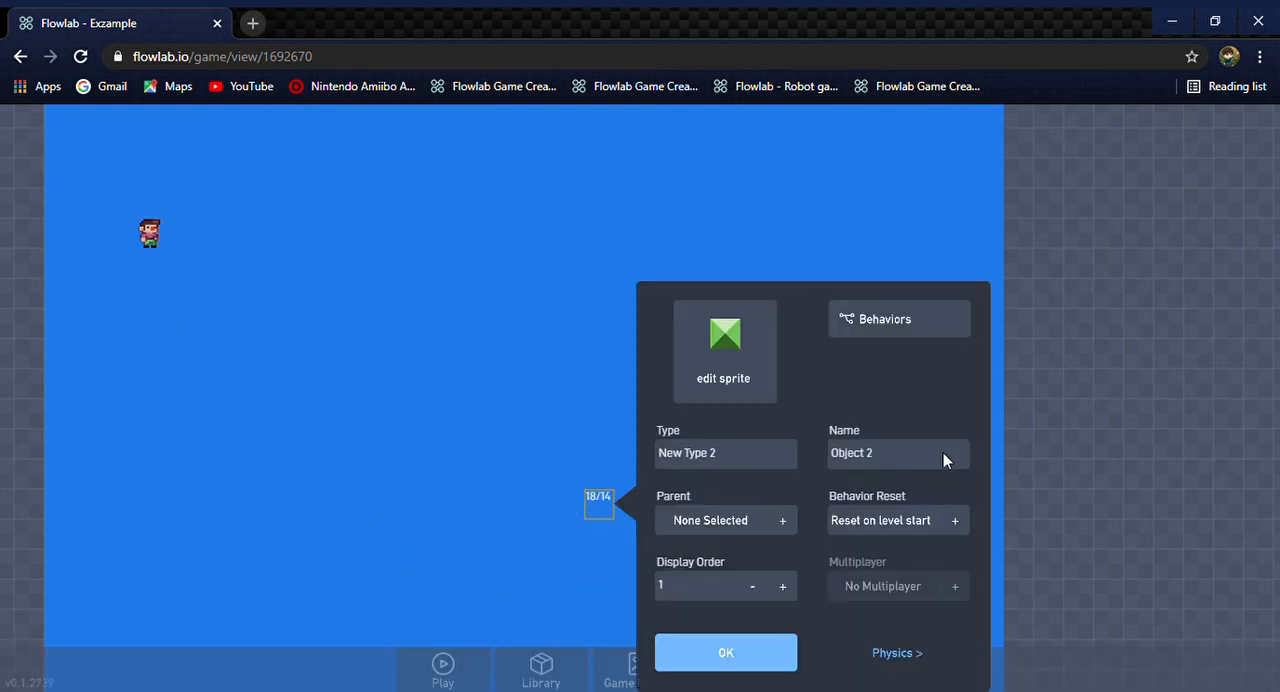
left_click(746, 362)
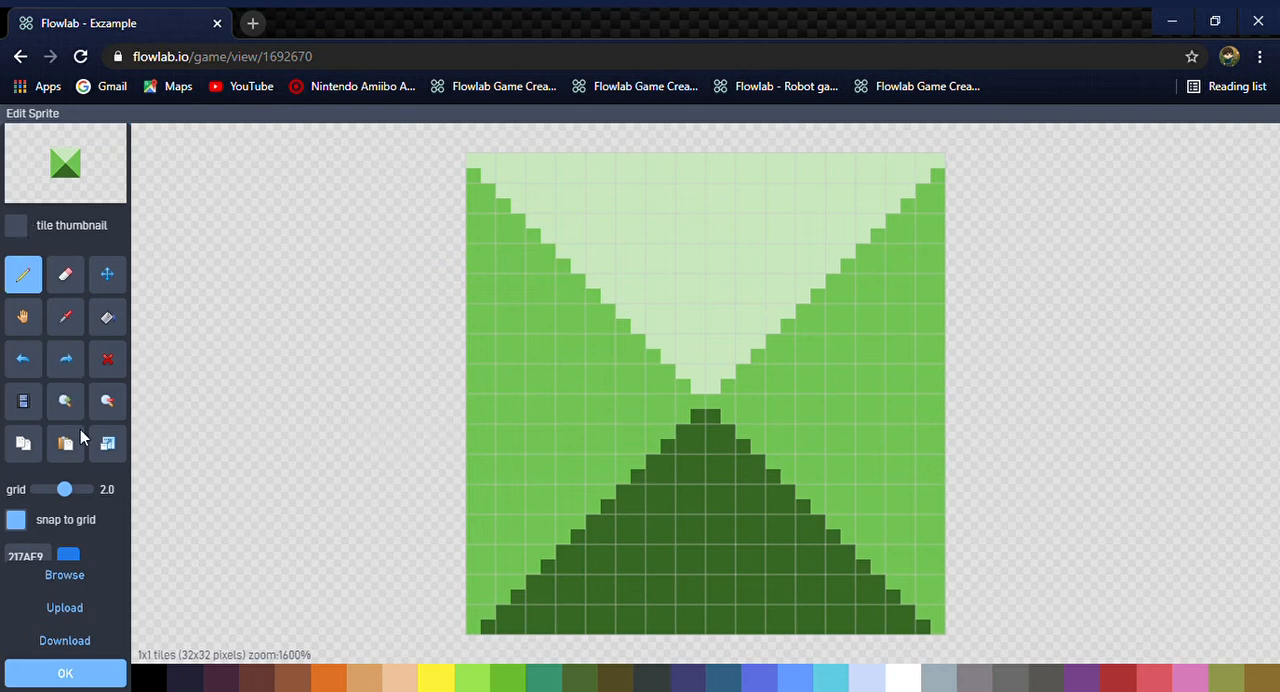
left_click(99, 579)
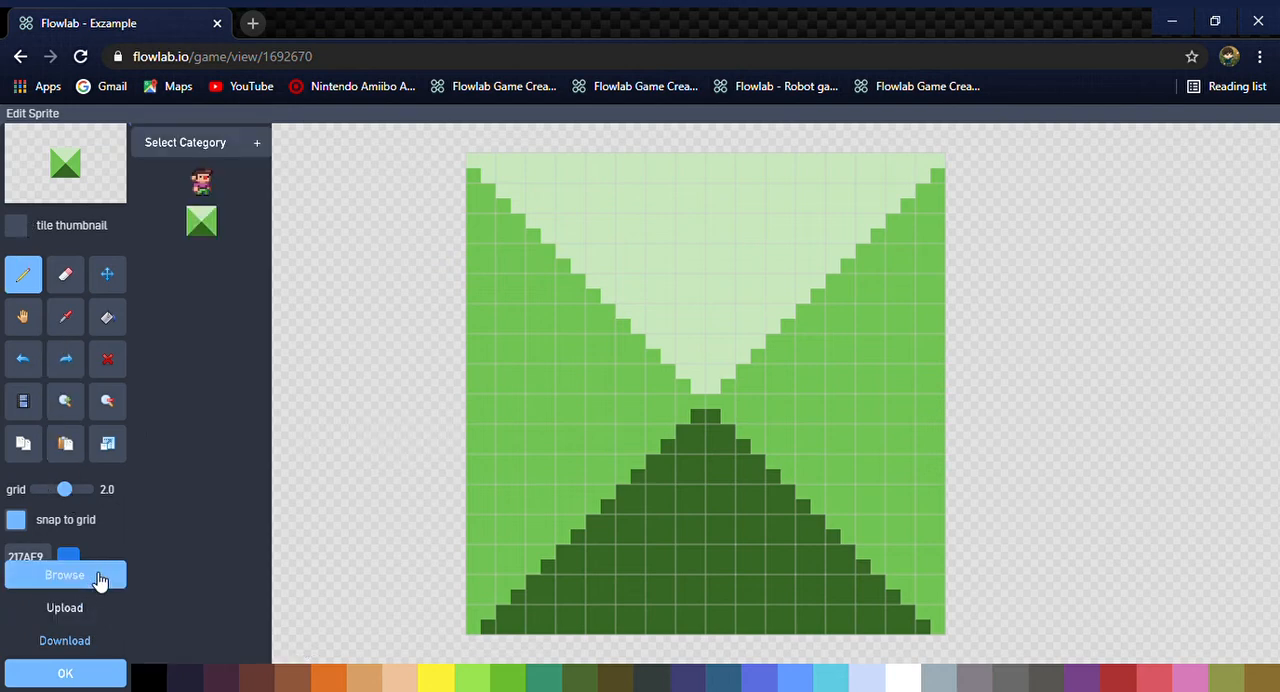
left_click(203, 141)
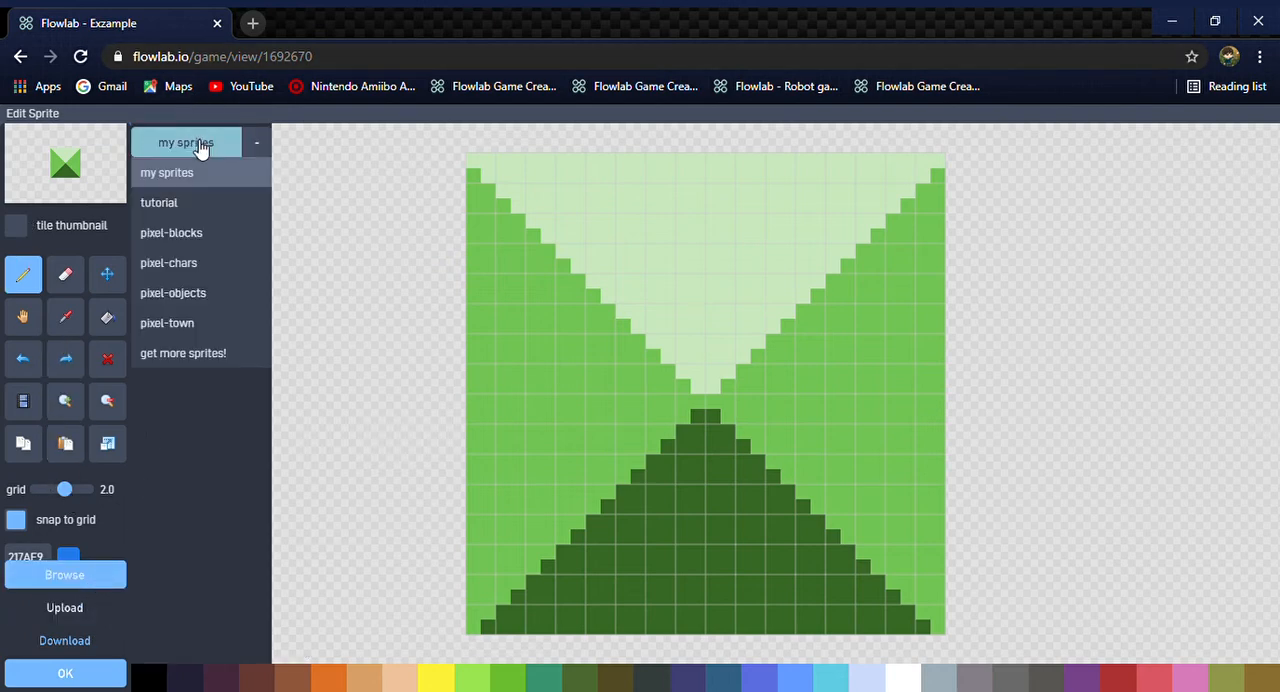
left_click(211, 232)
left_click(86, 683)
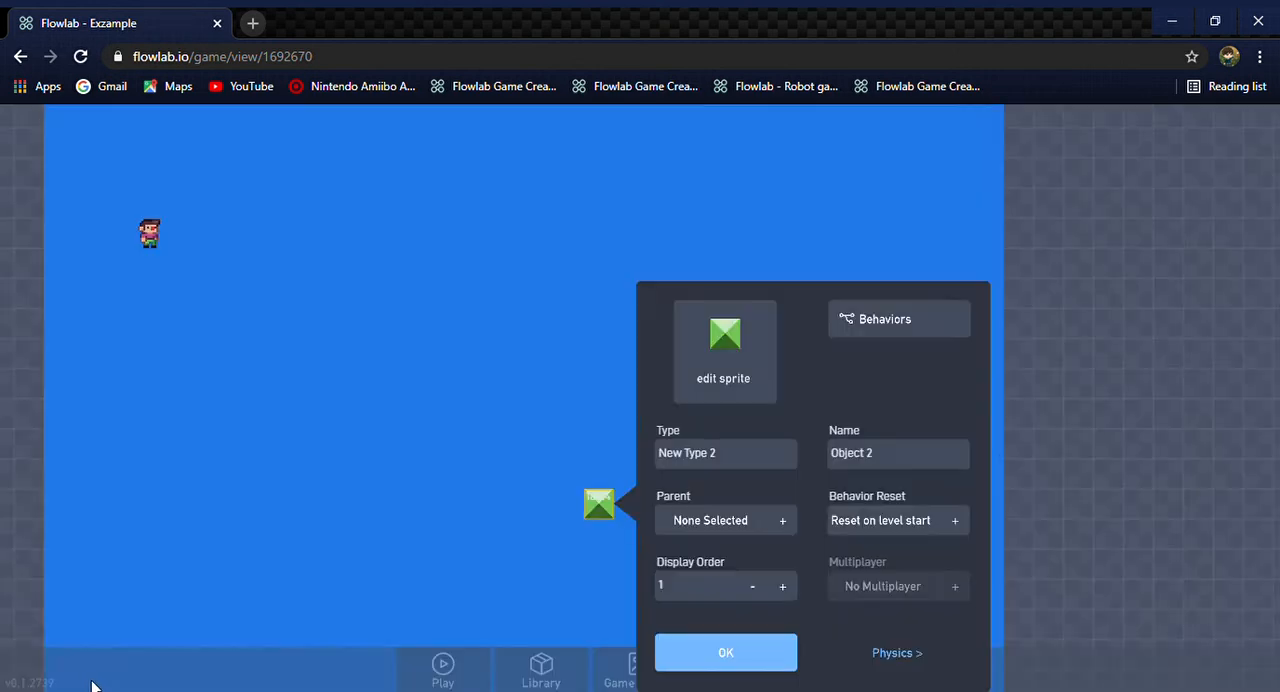
Give the new object the grass-topped dirt block sprite from the pixel-blocks category and accept the object
left_click(737, 362)
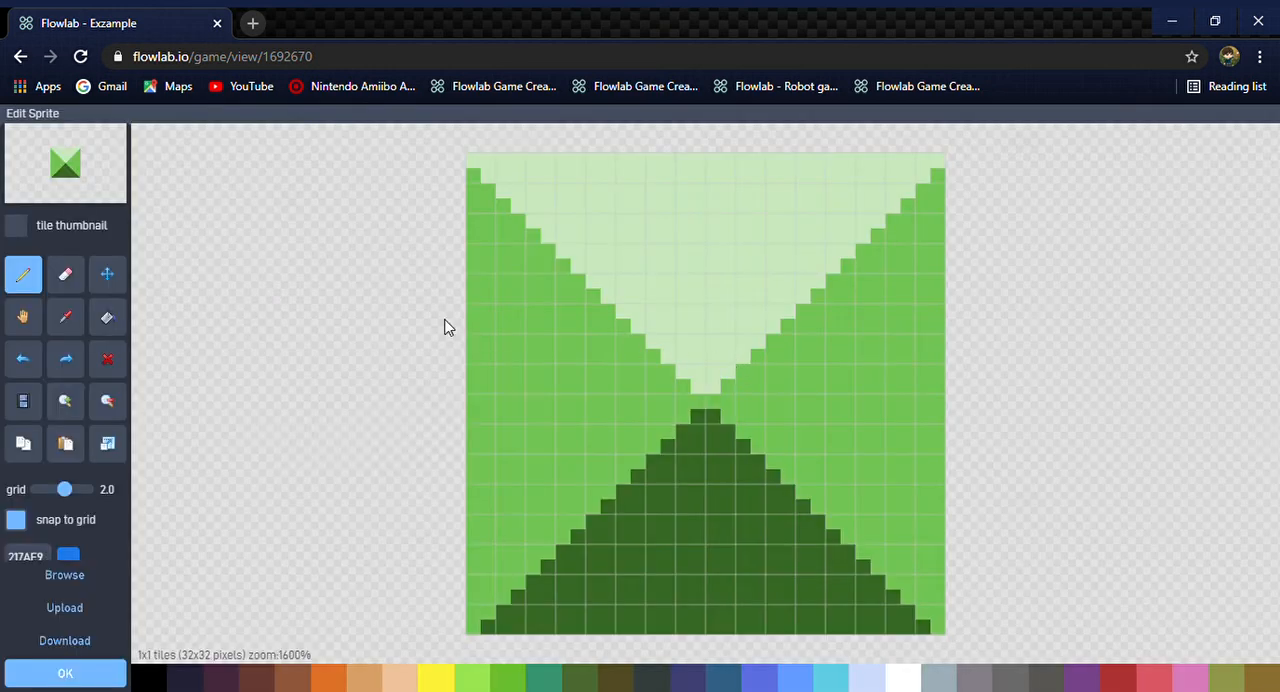
left_click(102, 576)
left_click(181, 144)
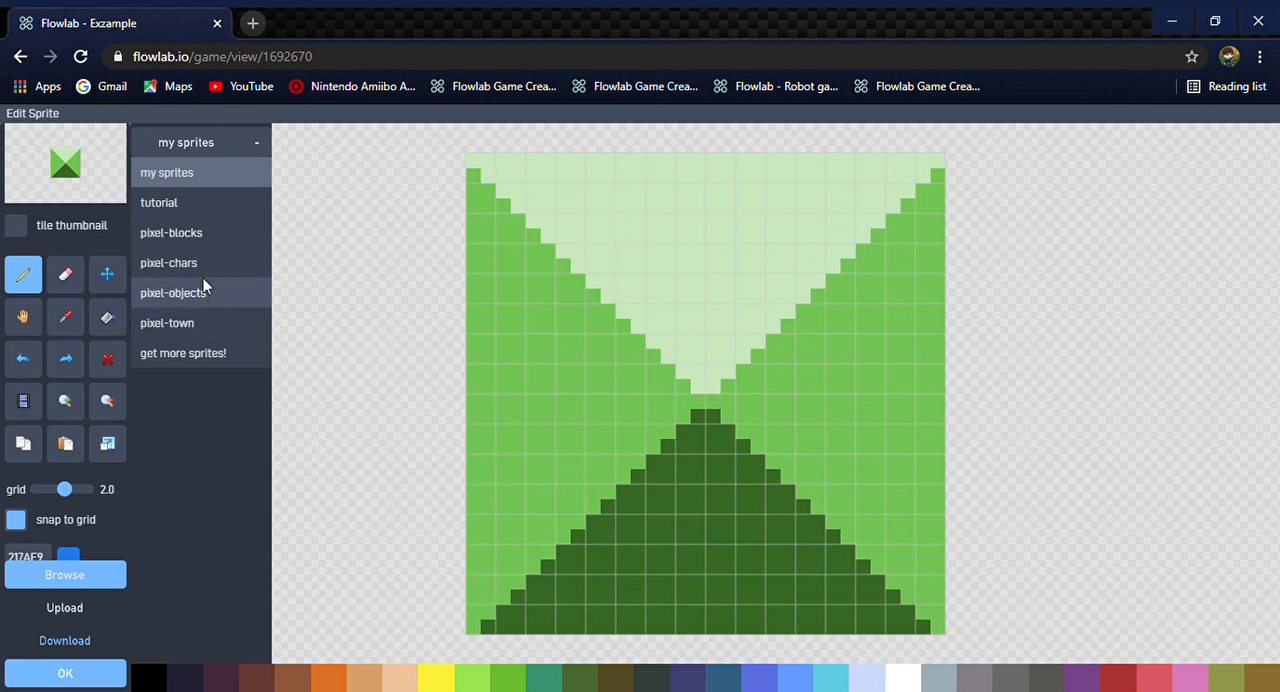
left_click(207, 232)
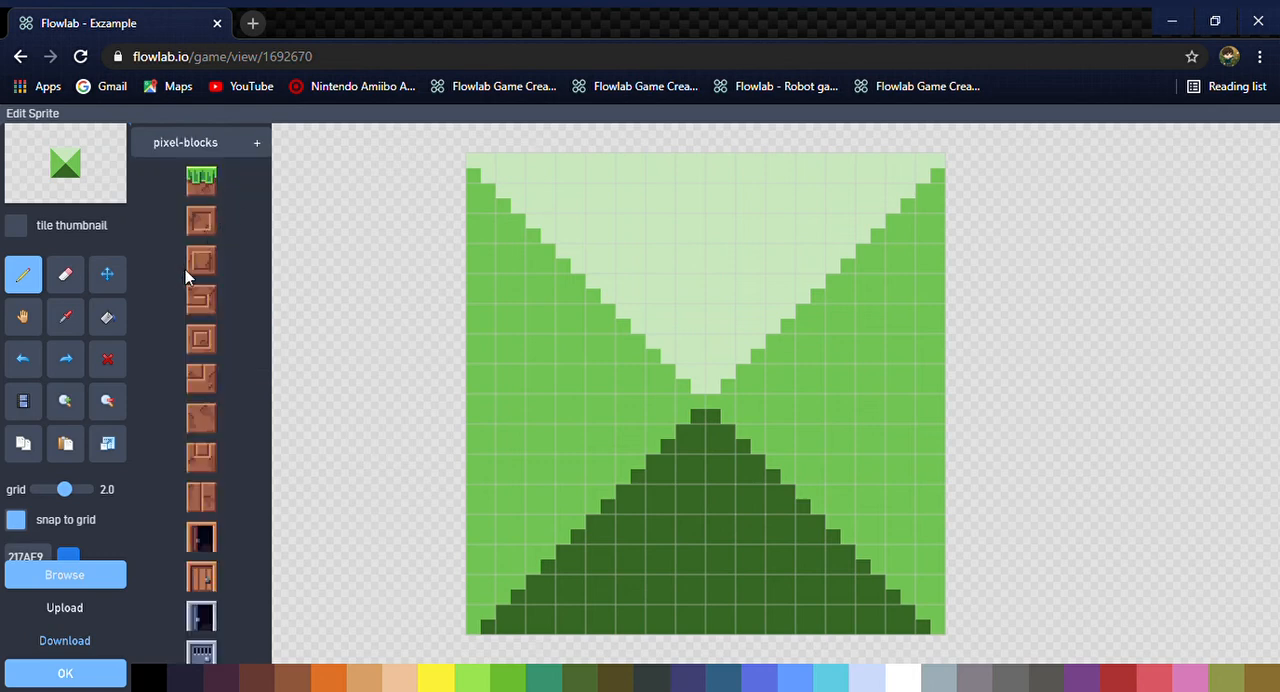
scroll(201, 338, "down", 4)
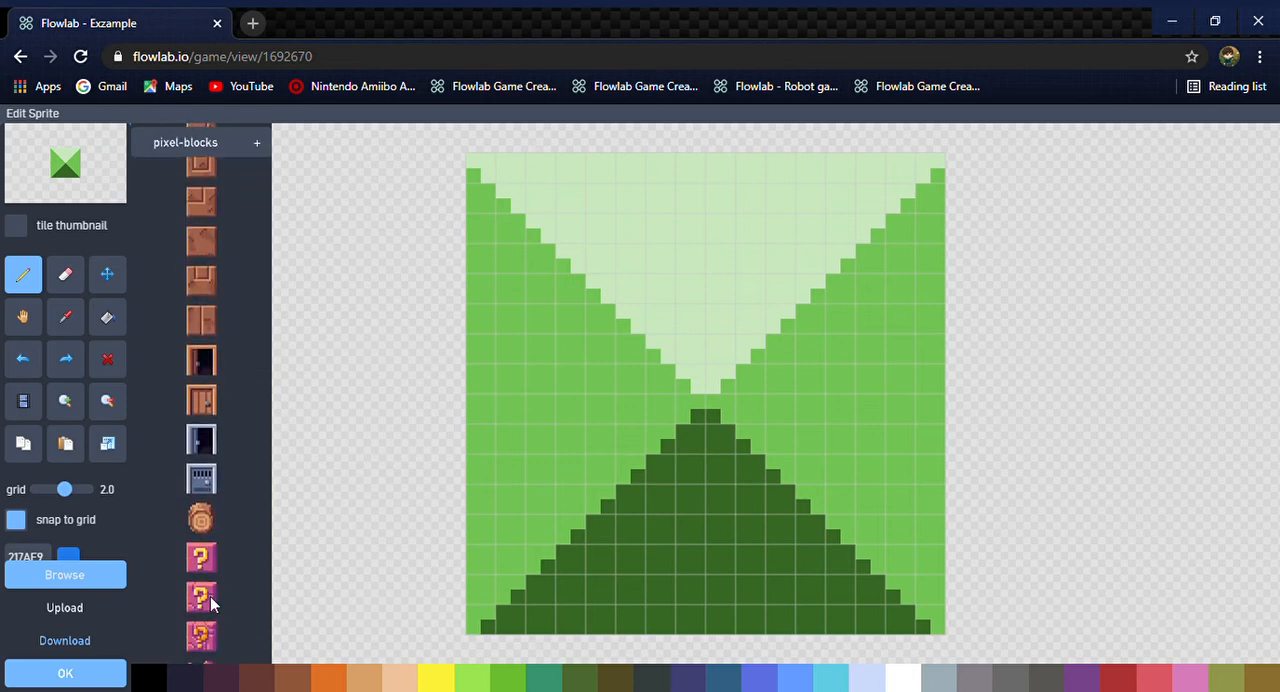
scroll(229, 256, "up", 5)
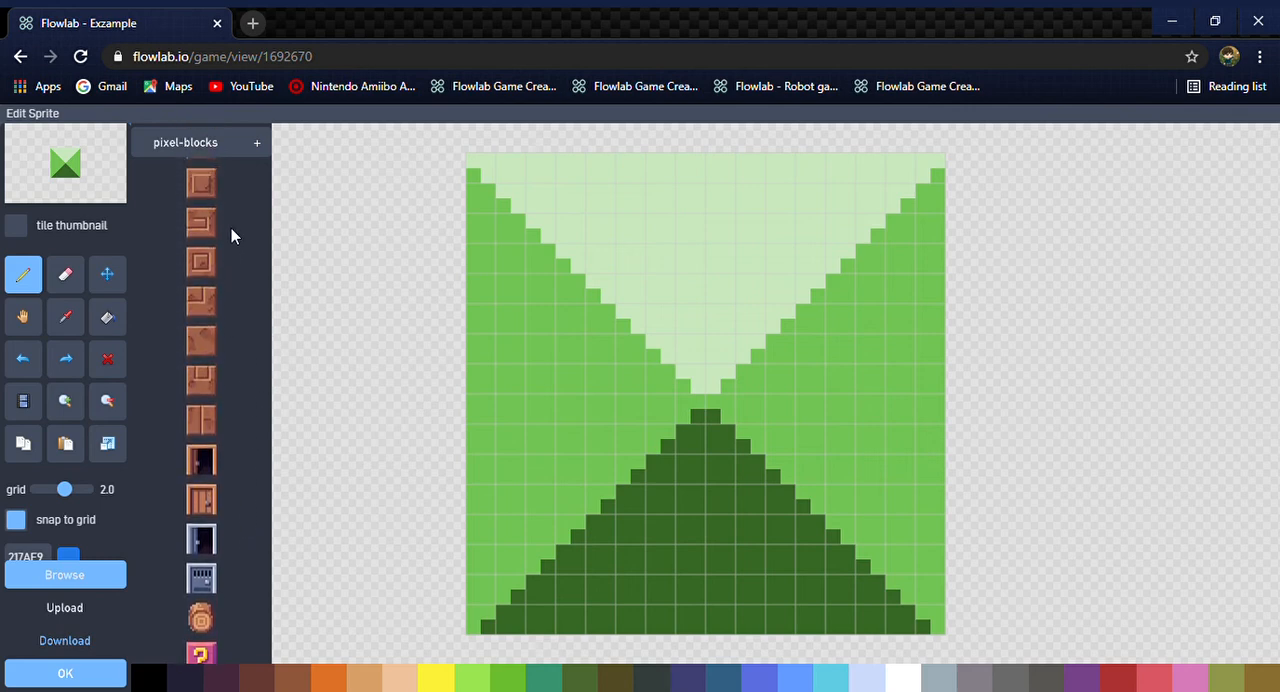
left_click(203, 185)
scroll(249, 620, "down", 3)
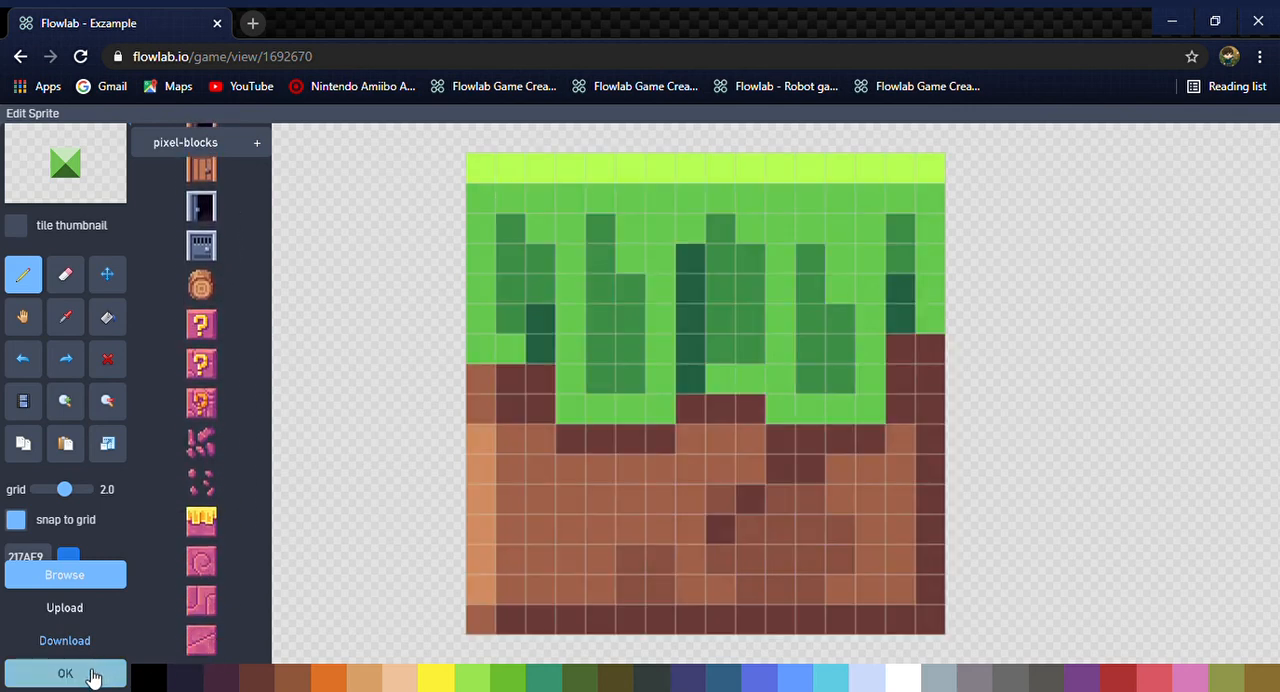
left_click(98, 674)
left_click(721, 660)
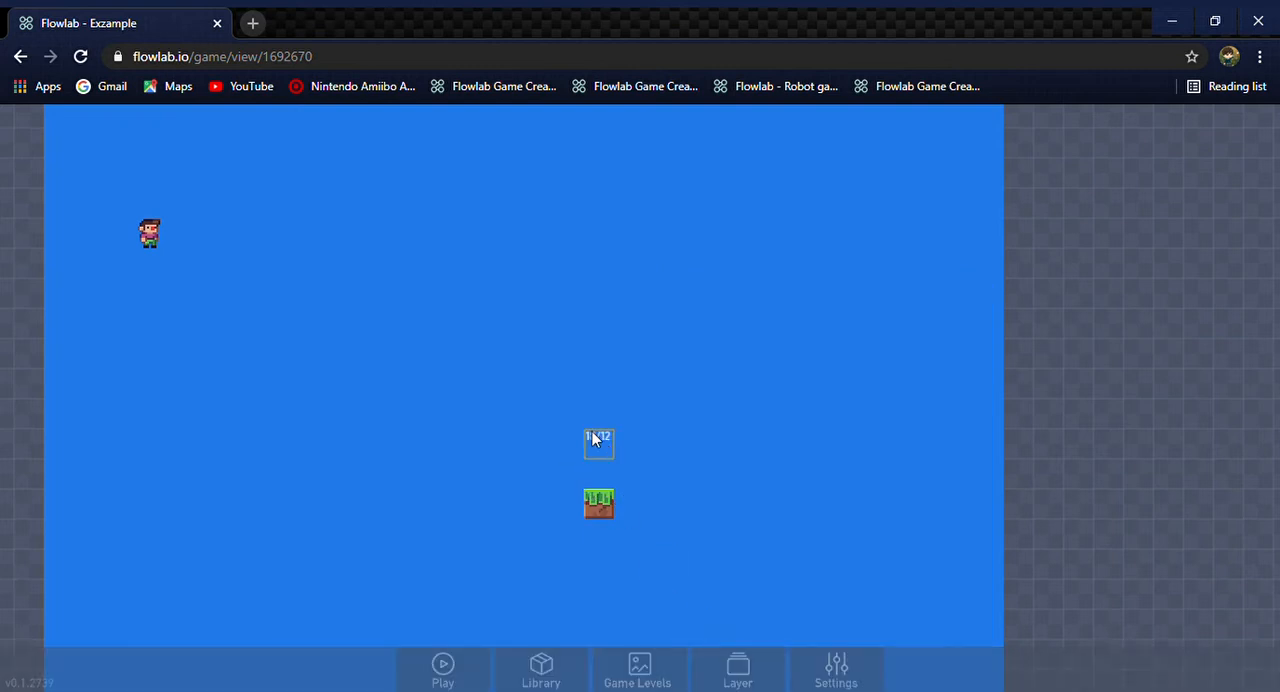
Move the grass block beneath the character and lower the character to stand directly on it
left_click_drag(600, 508, 153, 366)
left_click_drag(156, 240, 156, 330)
Add an Animation behavior for the walking animation inside the character's Run & Jump bundle
left_click(150, 322)
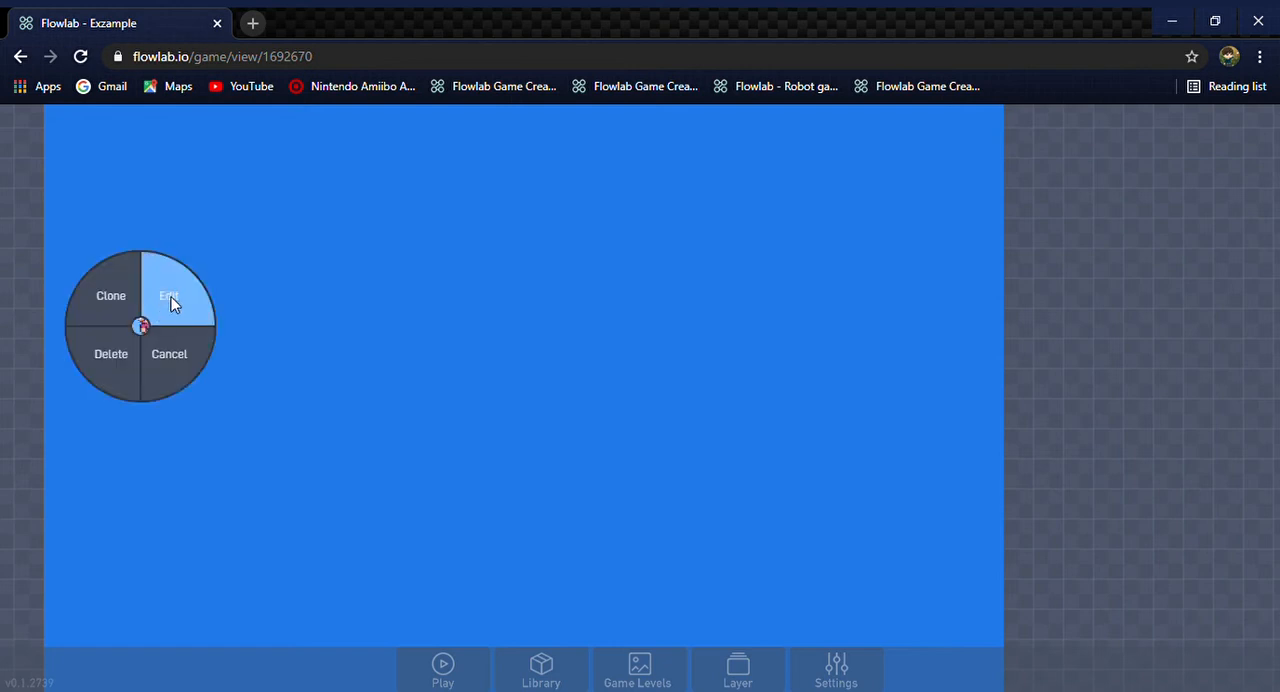
left_click(171, 297)
left_click(396, 183)
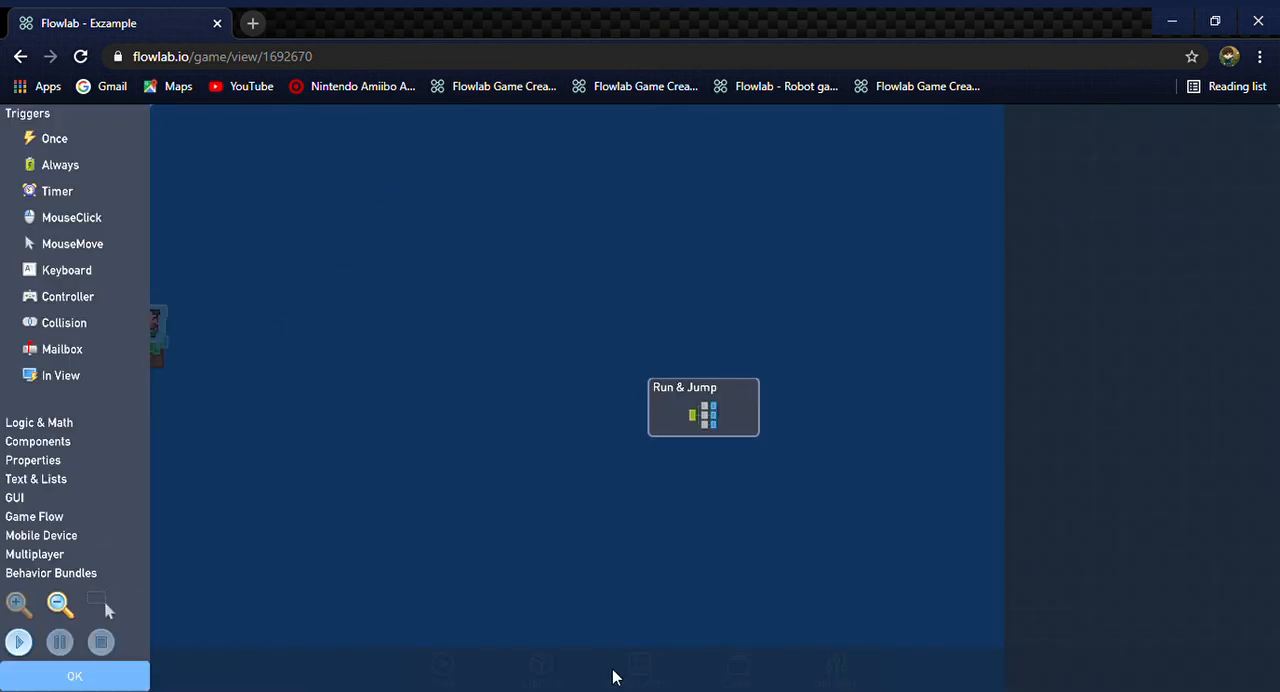
left_click(712, 412)
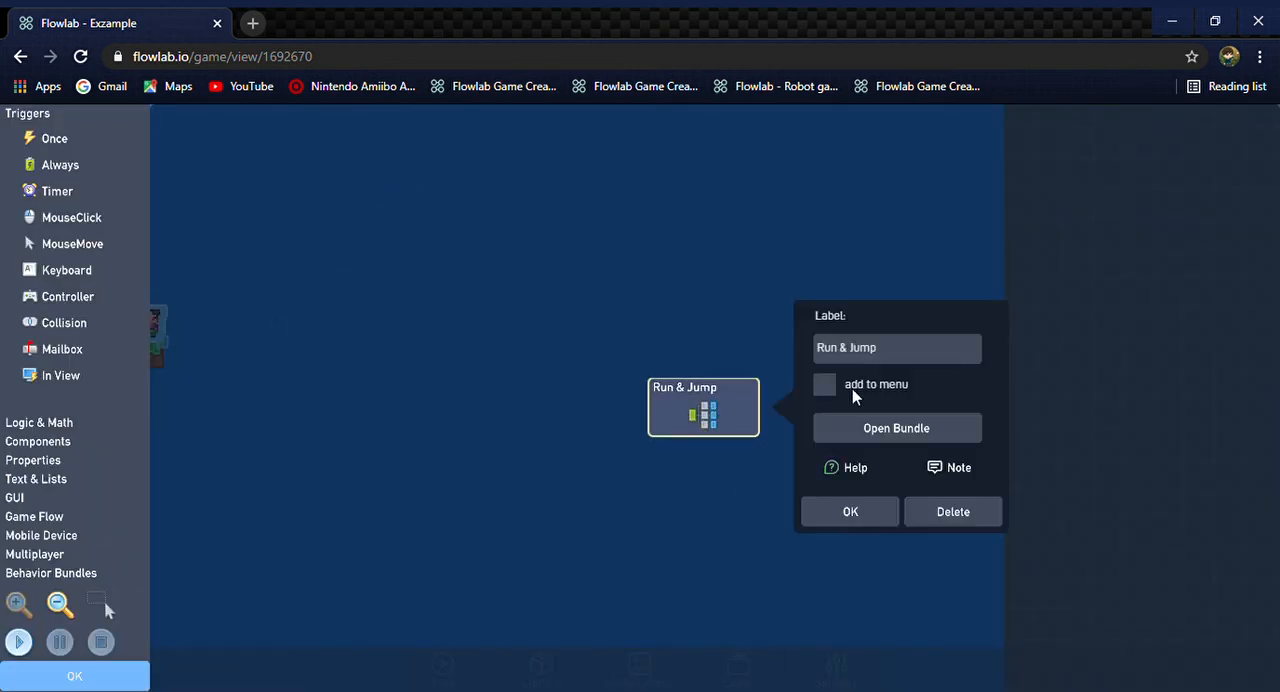
left_click(896, 428)
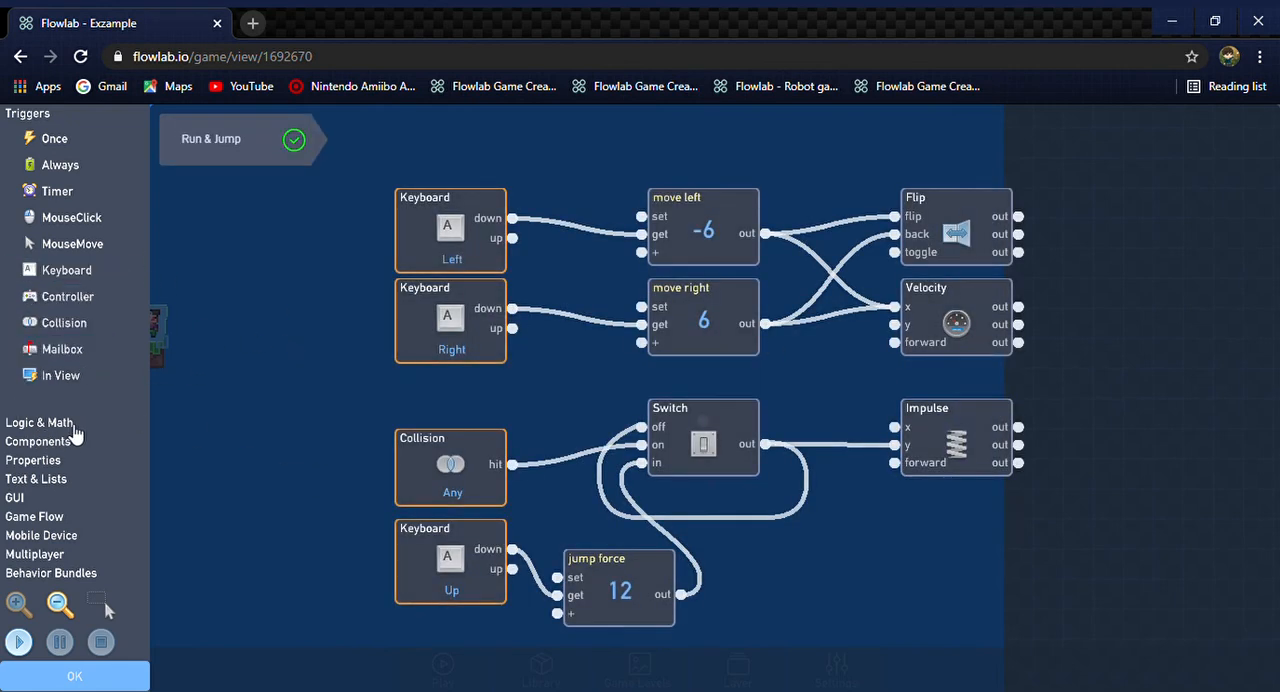
left_click(59, 462)
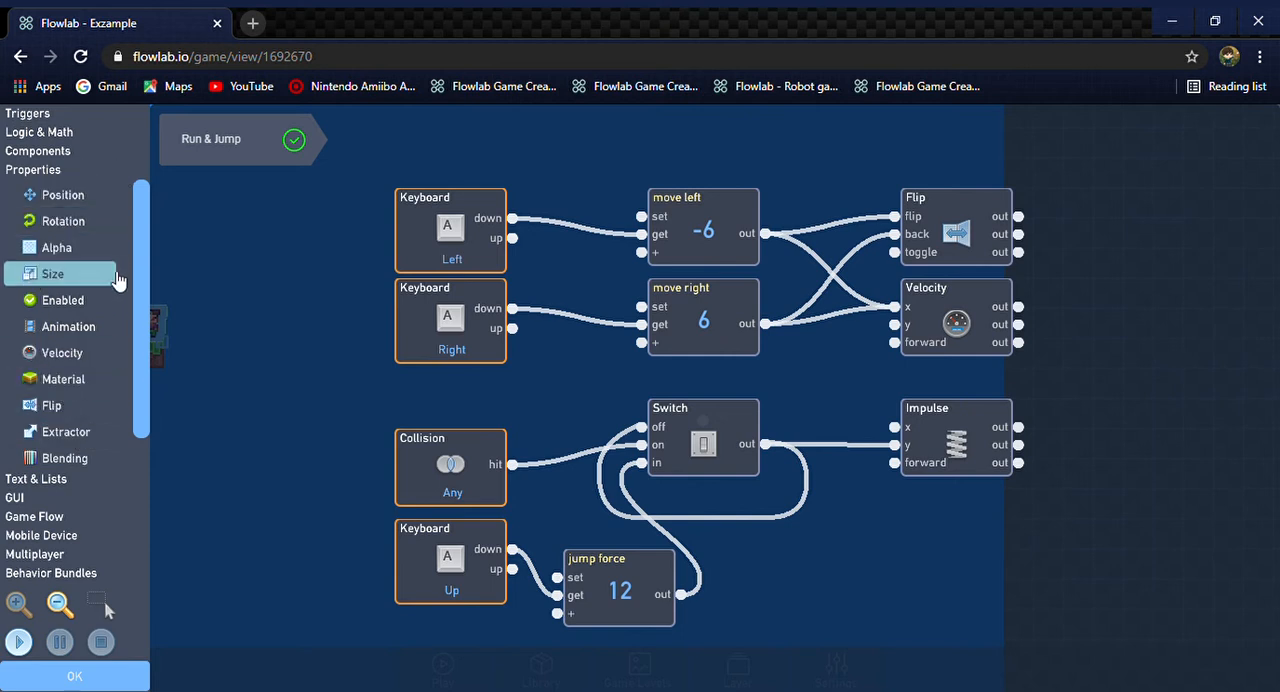
left_click_drag(68, 326, 625, 200)
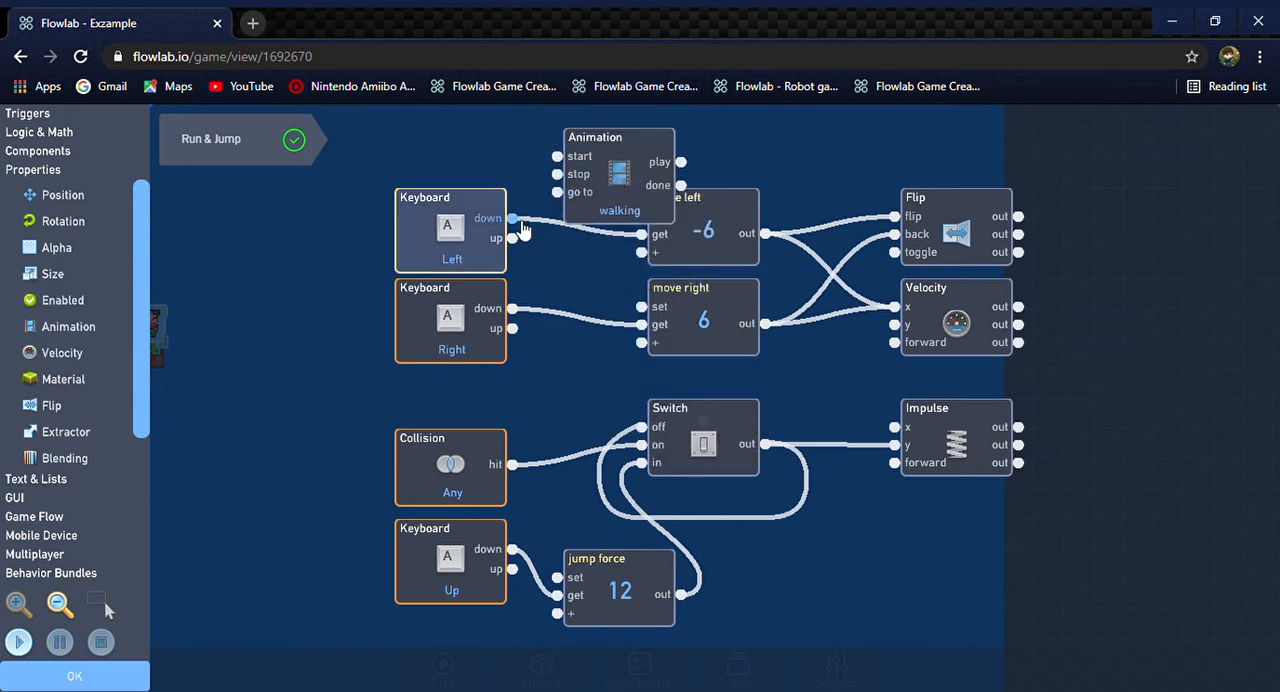
Connect the down outputs of the Left and Right Keyboard triggers to the walking Animation's start input, and accept the character's edits
left_click_drag(520, 221, 566, 160)
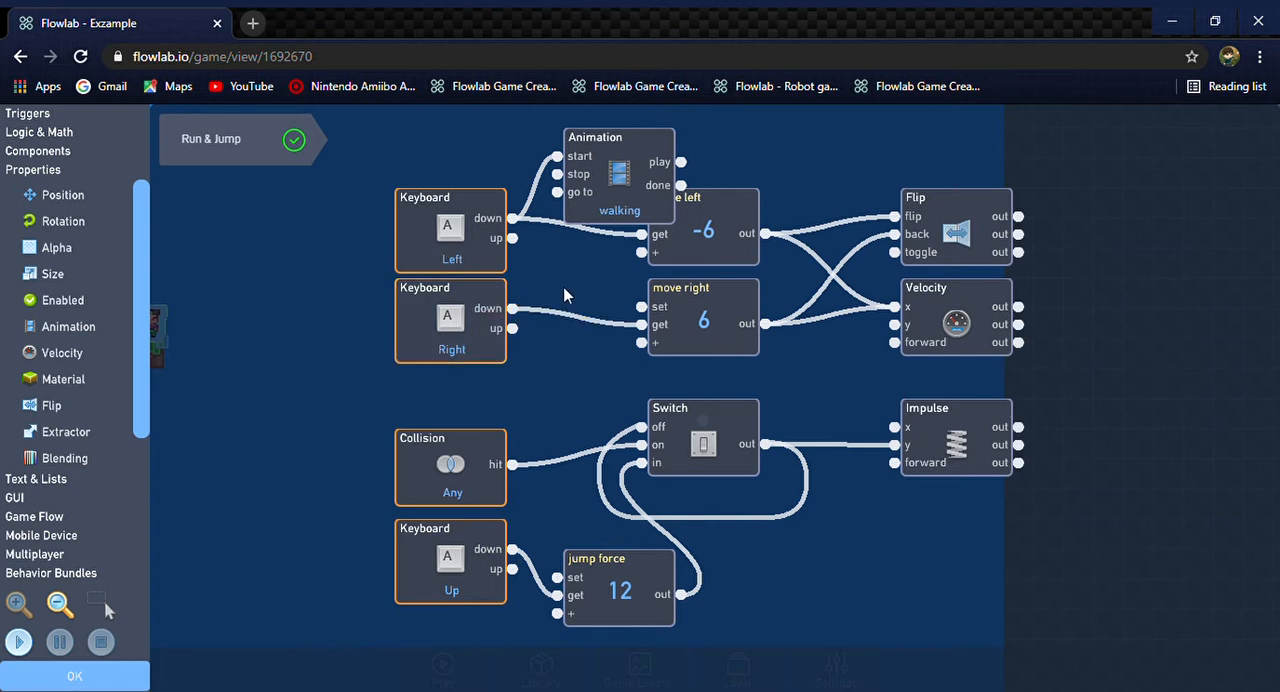
left_click_drag(513, 309, 563, 158)
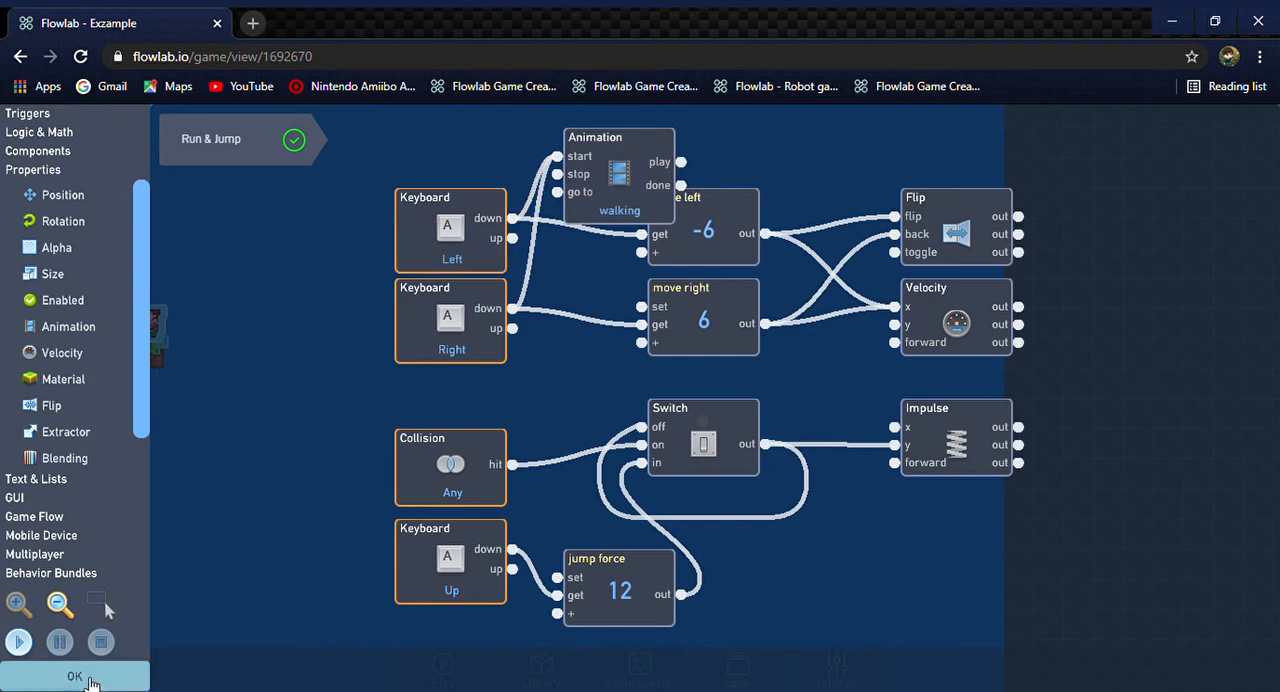
left_click(90, 679)
left_click(276, 490)
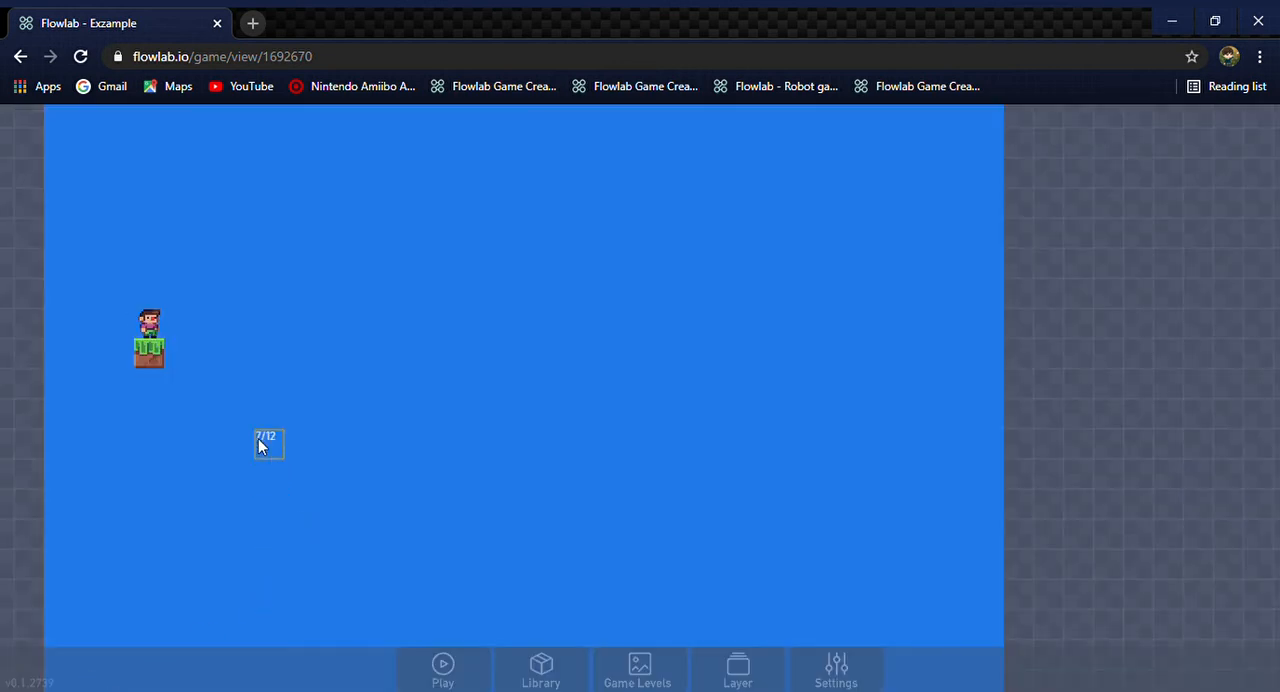
left_click(160, 360)
left_click(185, 348)
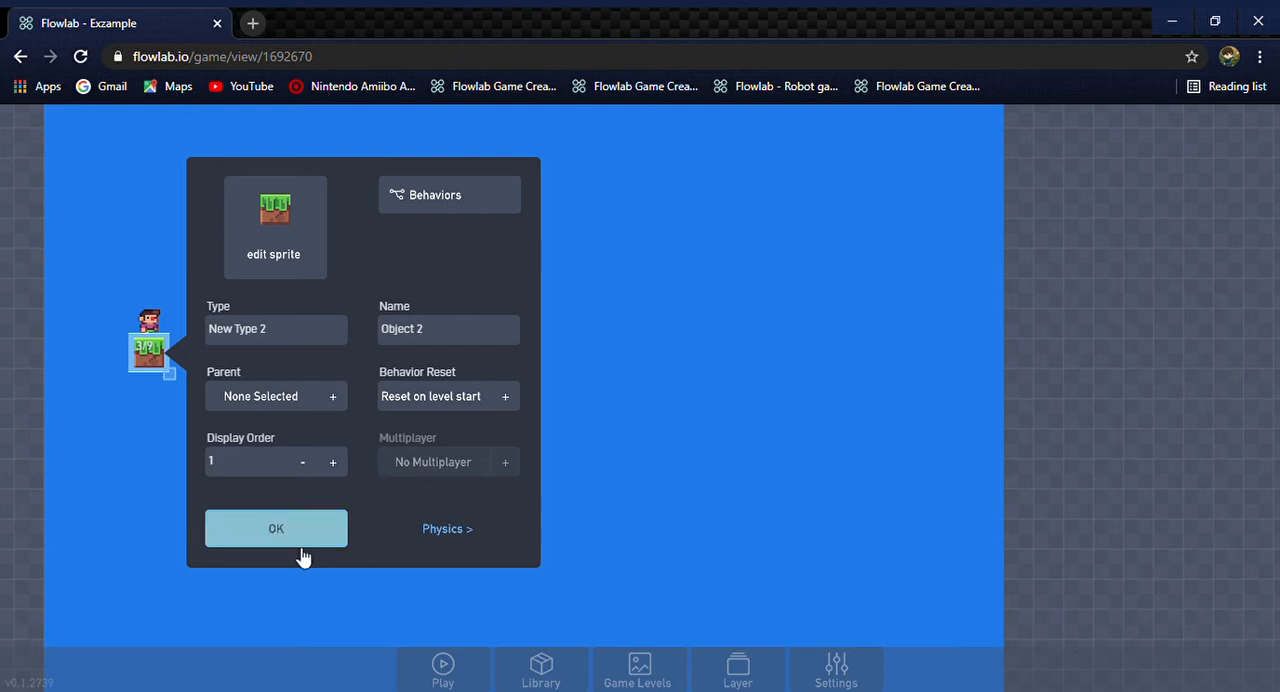
left_click(266, 546)
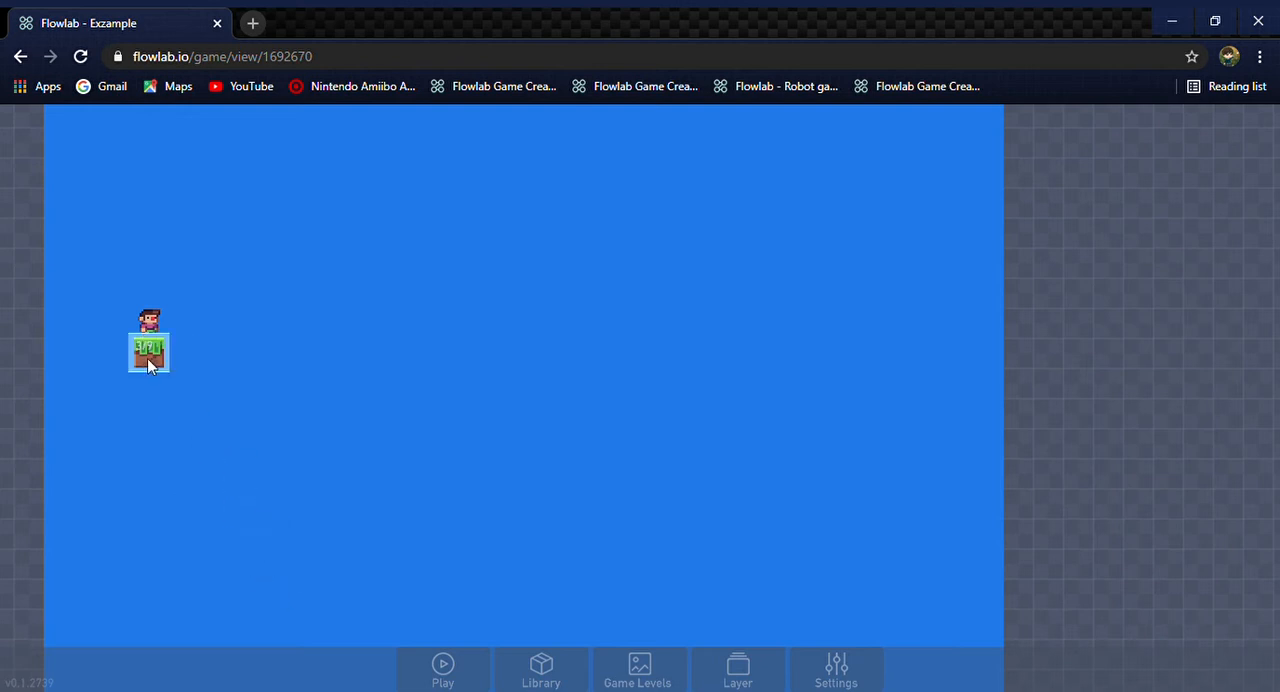
Clone the grass block into a continuous horizontal row from under the character to the level's right edge
left_click(148, 356)
left_click(132, 326)
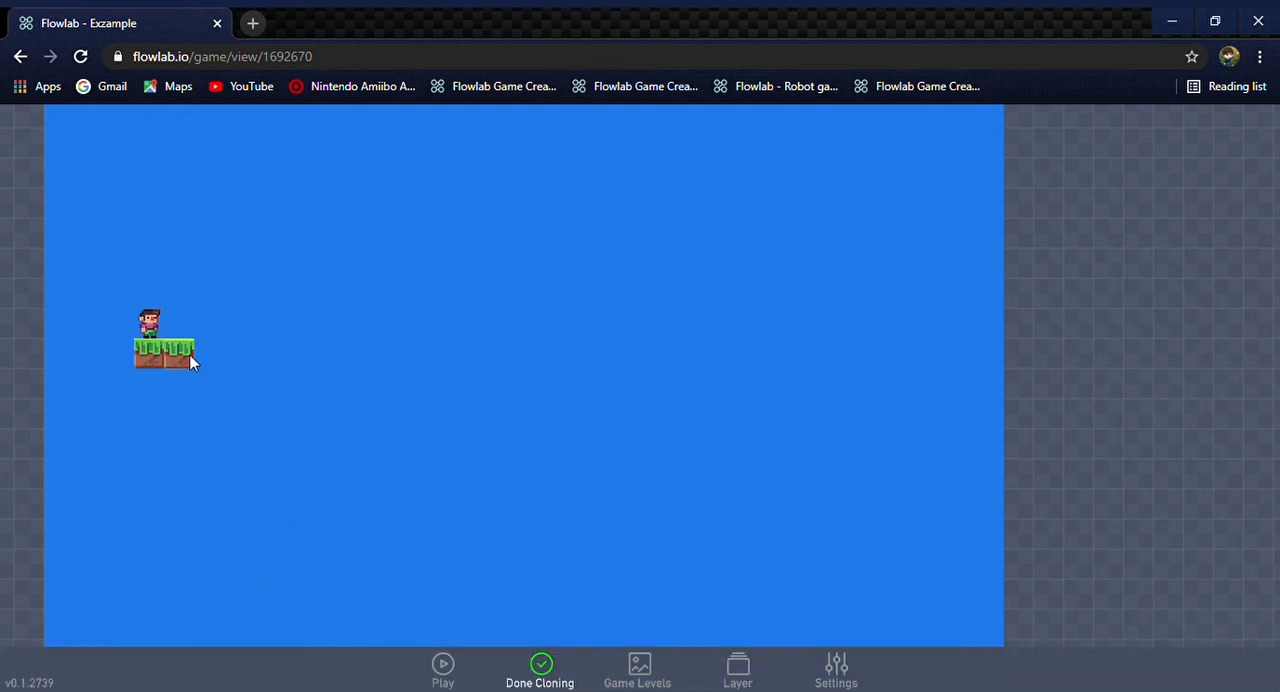
left_click(282, 356)
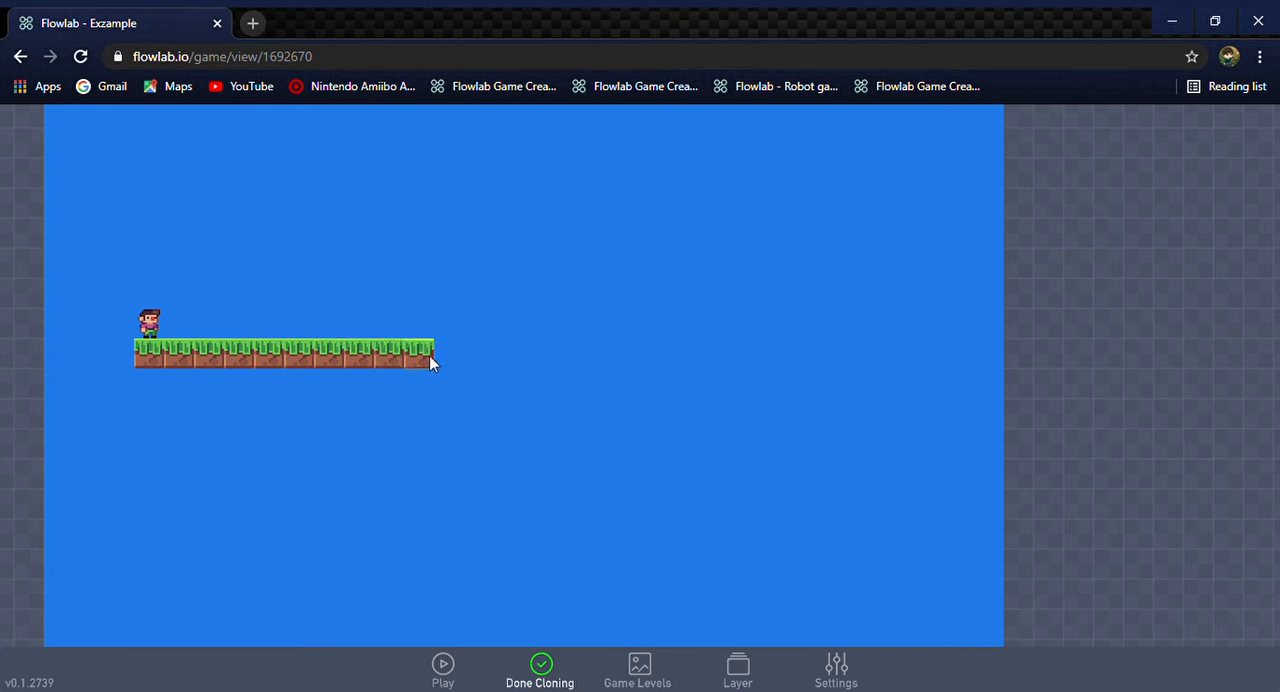
left_click_drag(430, 357, 473, 359)
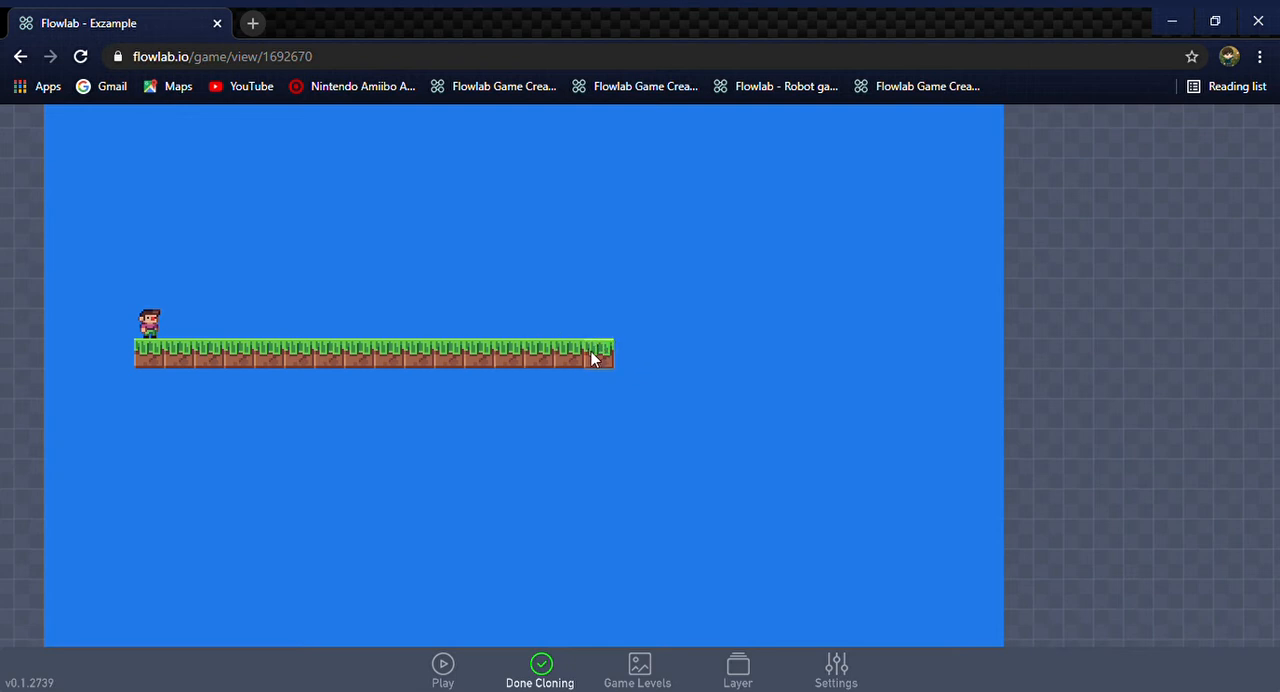
left_click_drag(591, 353, 626, 350)
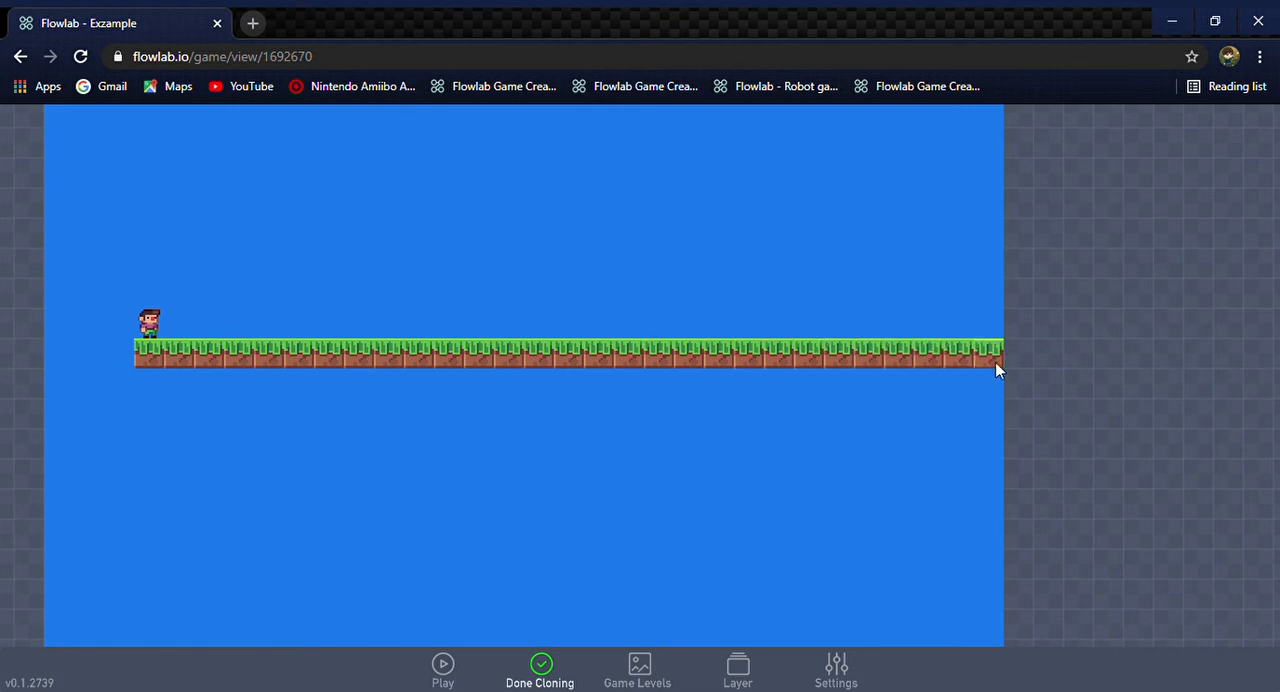
Clone grass blocks into scattered platforms above and below the ground row, and delete one block directly above the ground
mouse_move(995, 363)
left_mouse_down()
mouse_move(1262, 354)
mouse_move(1101, 350)
mouse_move(1004, 437)
mouse_move(587, 236)
mouse_move(323, 351)
mouse_move(390, 578)
mouse_move(75, 445)
mouse_move(333, 593)
left_mouse_up()
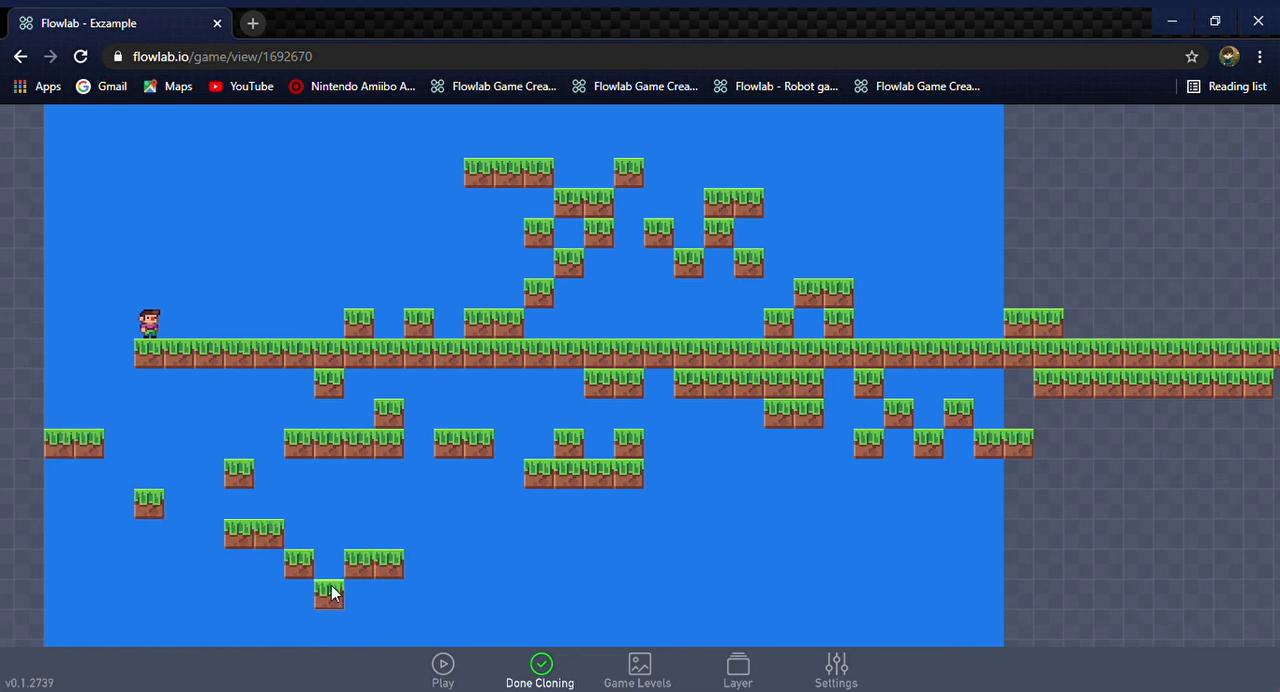
left_click(558, 672)
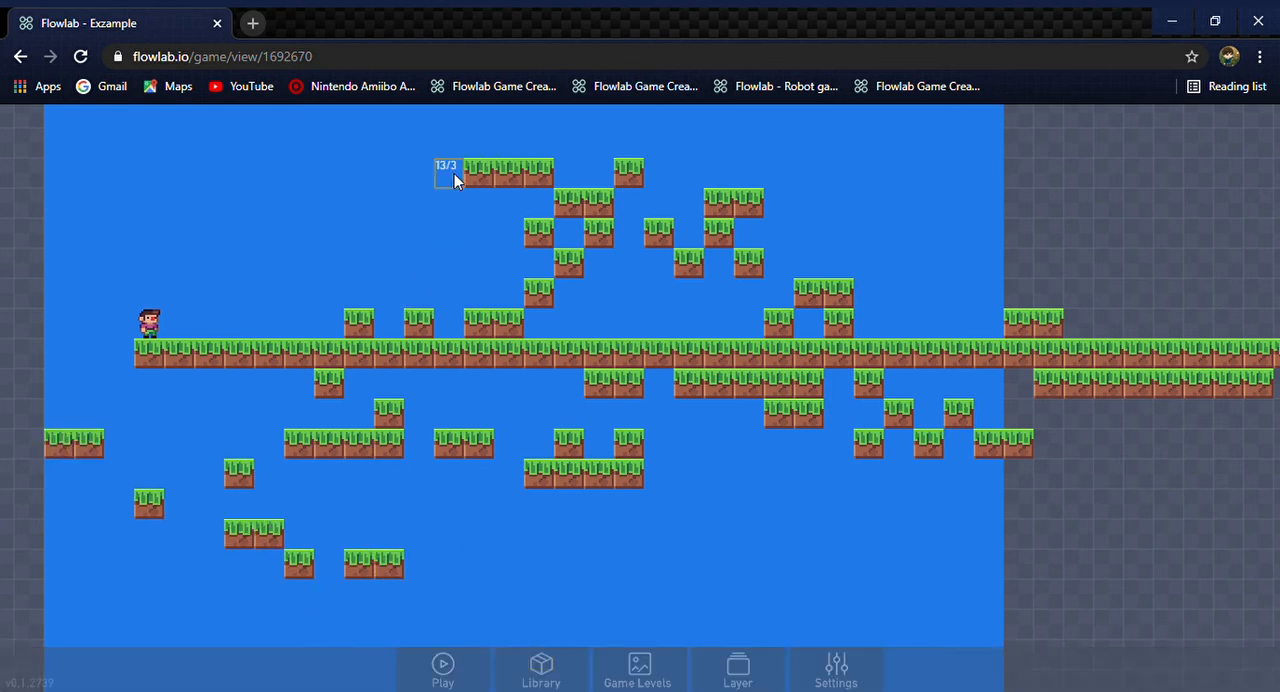
left_click(545, 290)
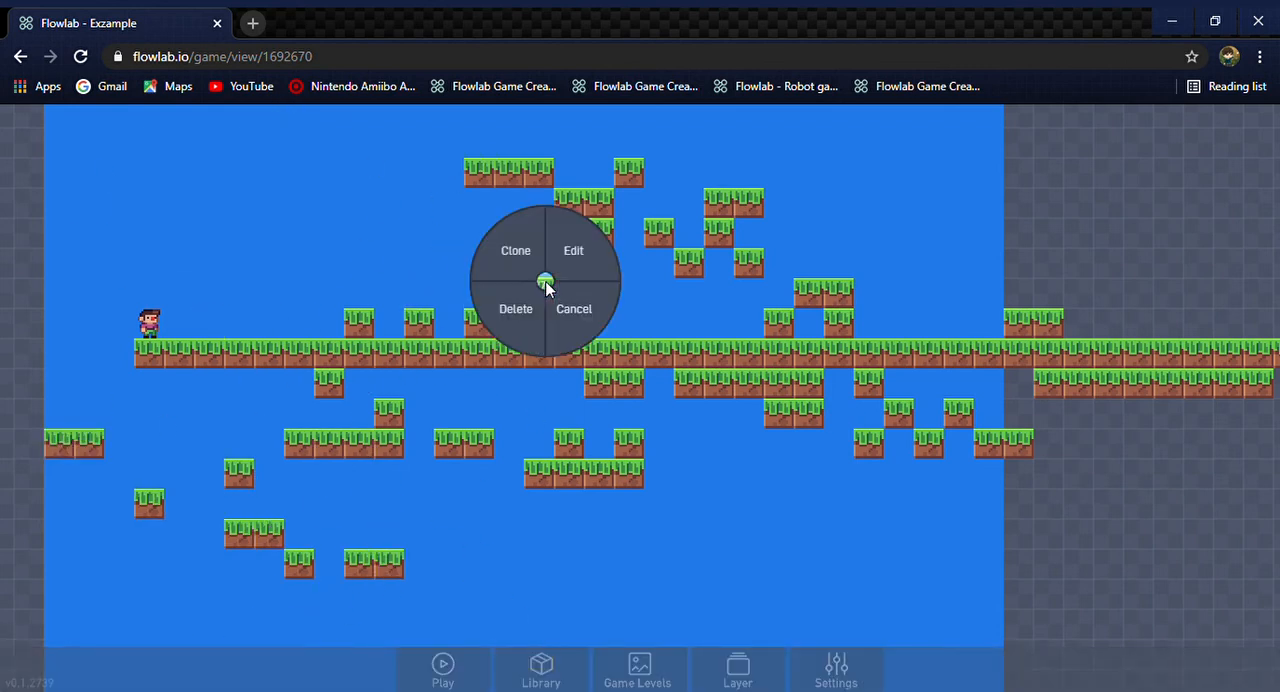
left_click(512, 274)
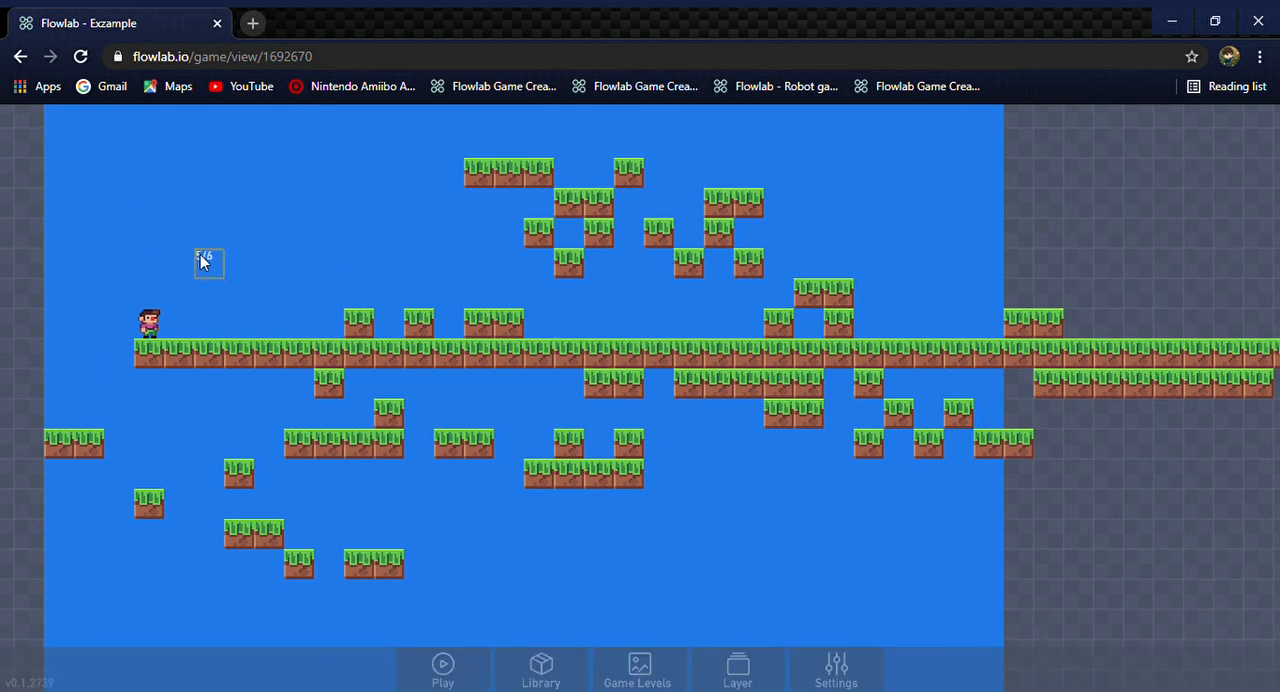
Add a Sound component inside the character's Run & Jump bundle and place it above the jump force number
left_click(152, 320)
left_click(186, 278)
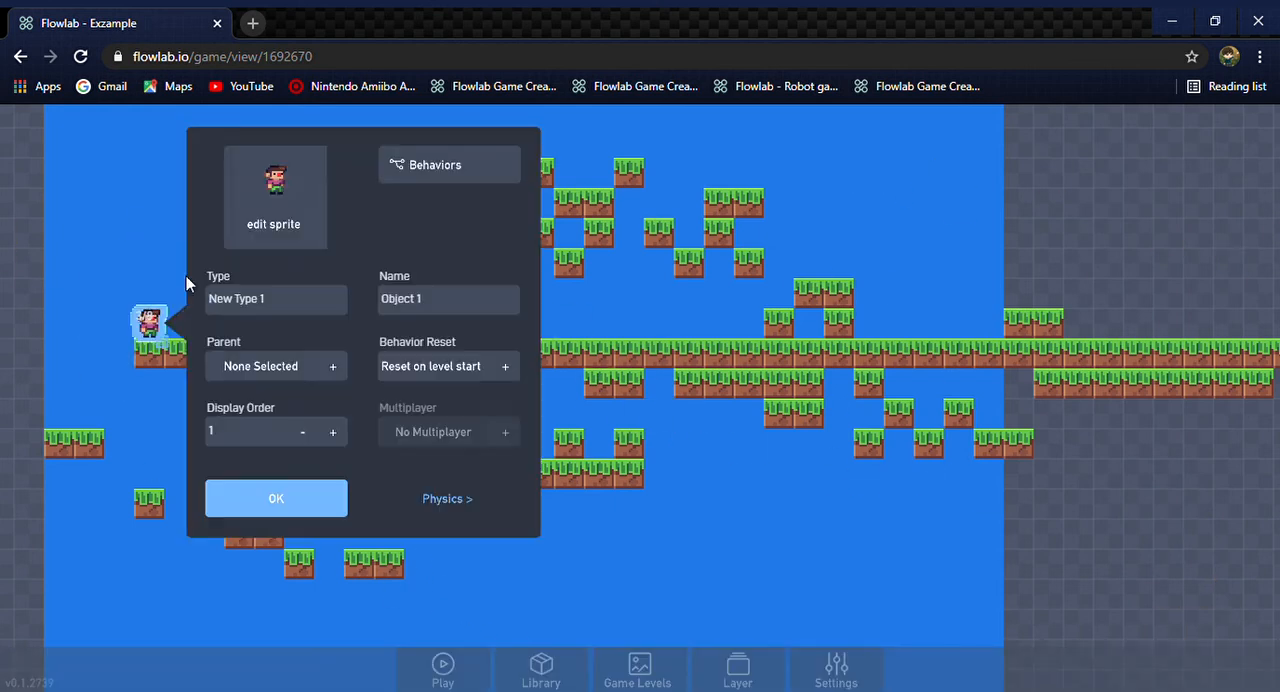
left_click(428, 160)
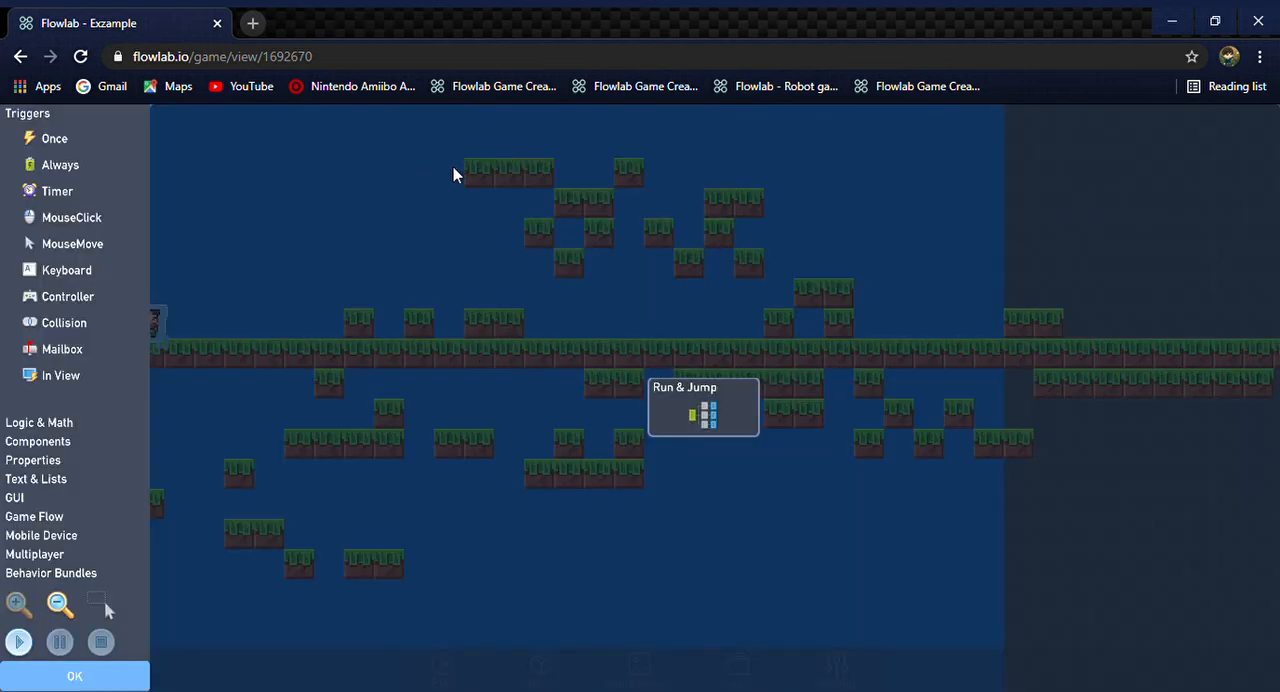
left_click(706, 414)
left_click(834, 438)
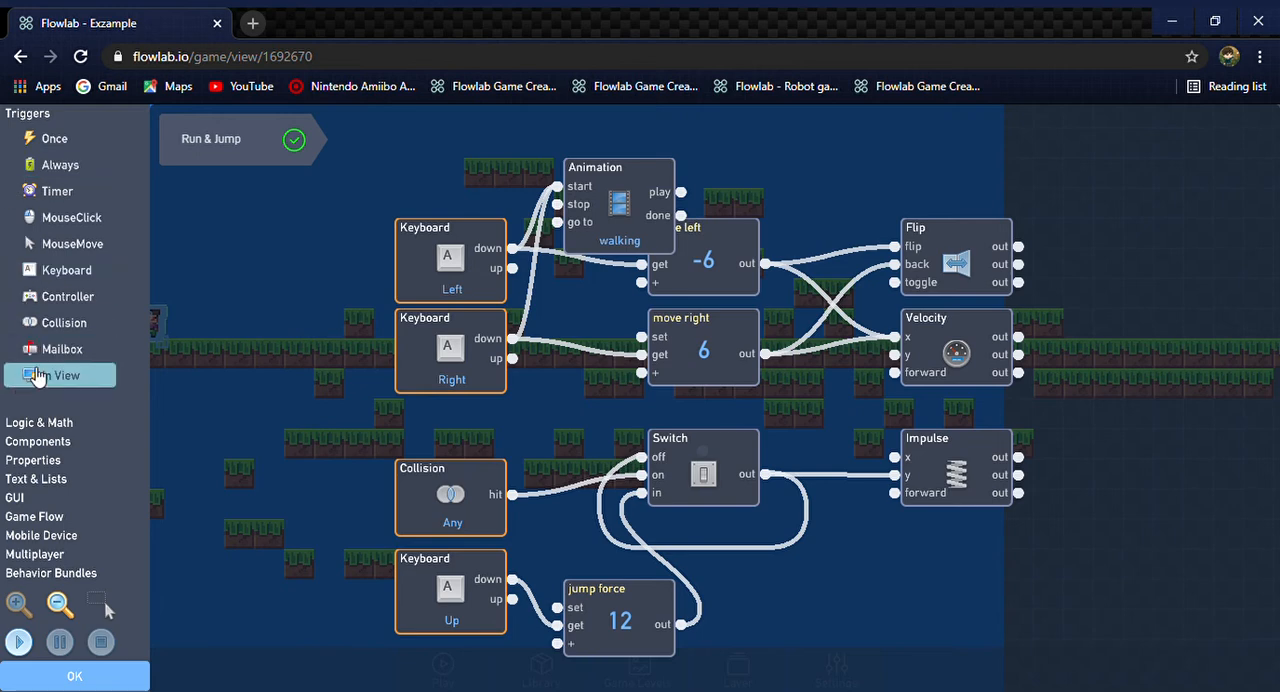
left_click(68, 443)
left_click(90, 177)
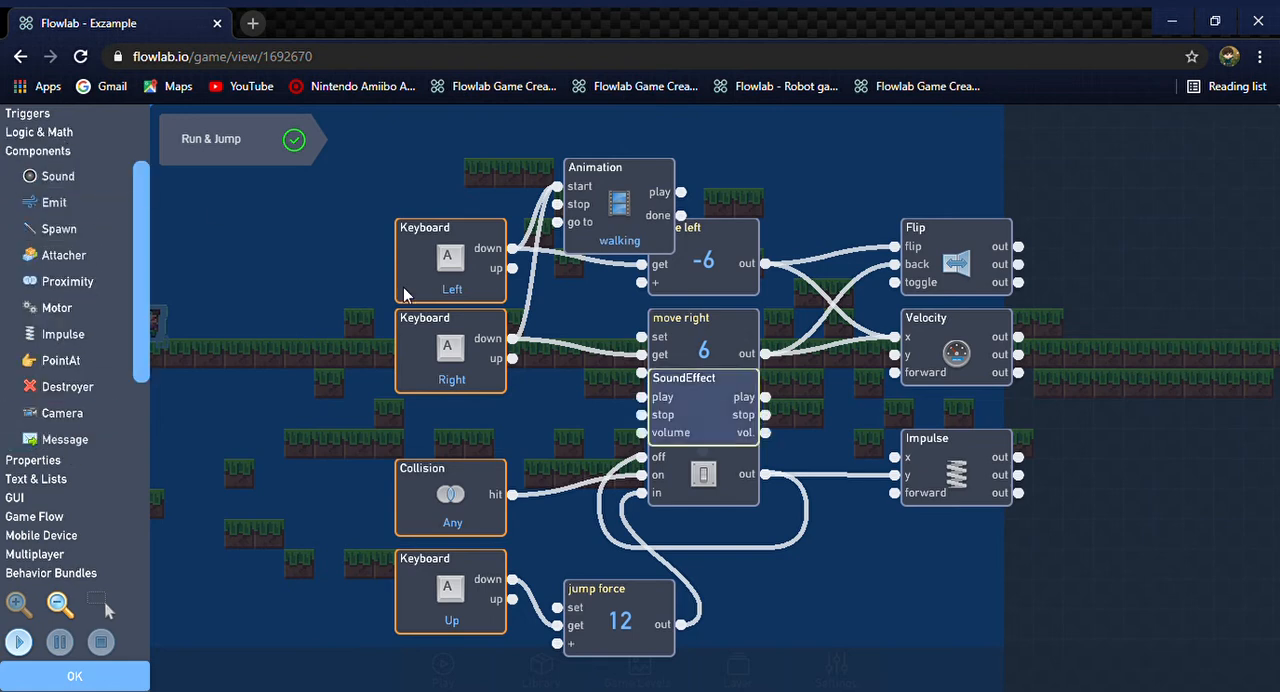
left_click_drag(705, 414, 657, 537)
Test the game from the behavior editor by making the character run right and left and jump
left_click(17, 645)
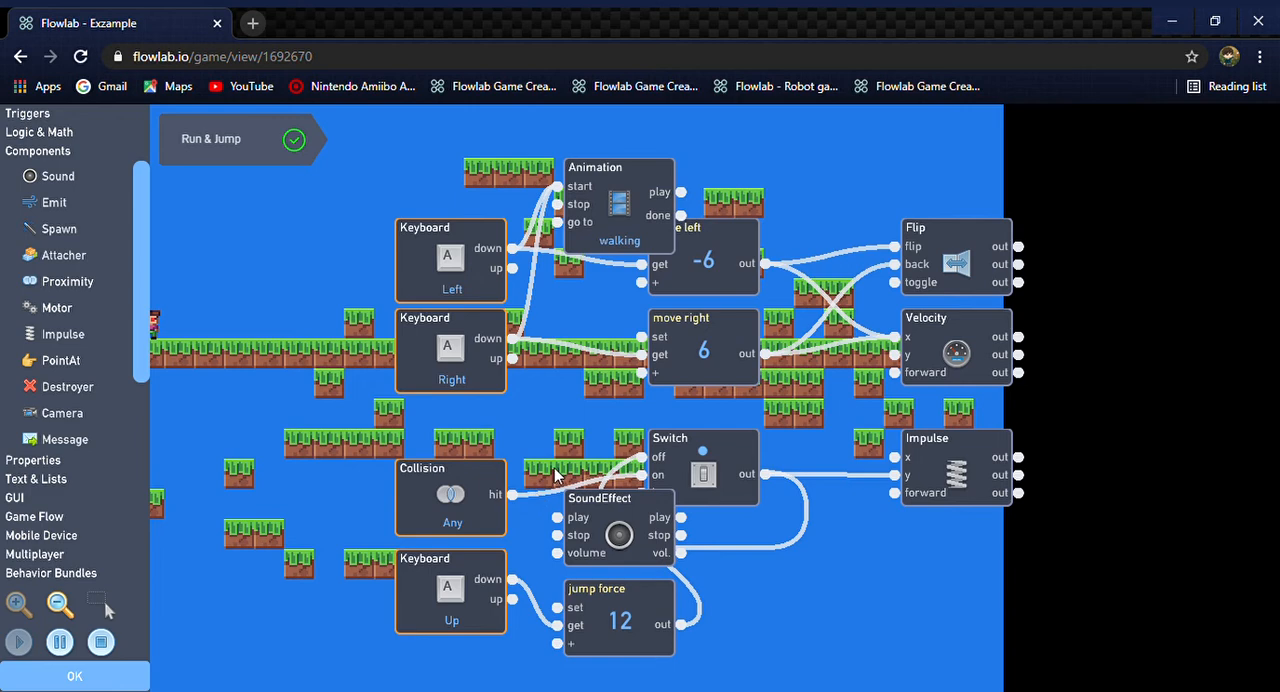
key("Right")
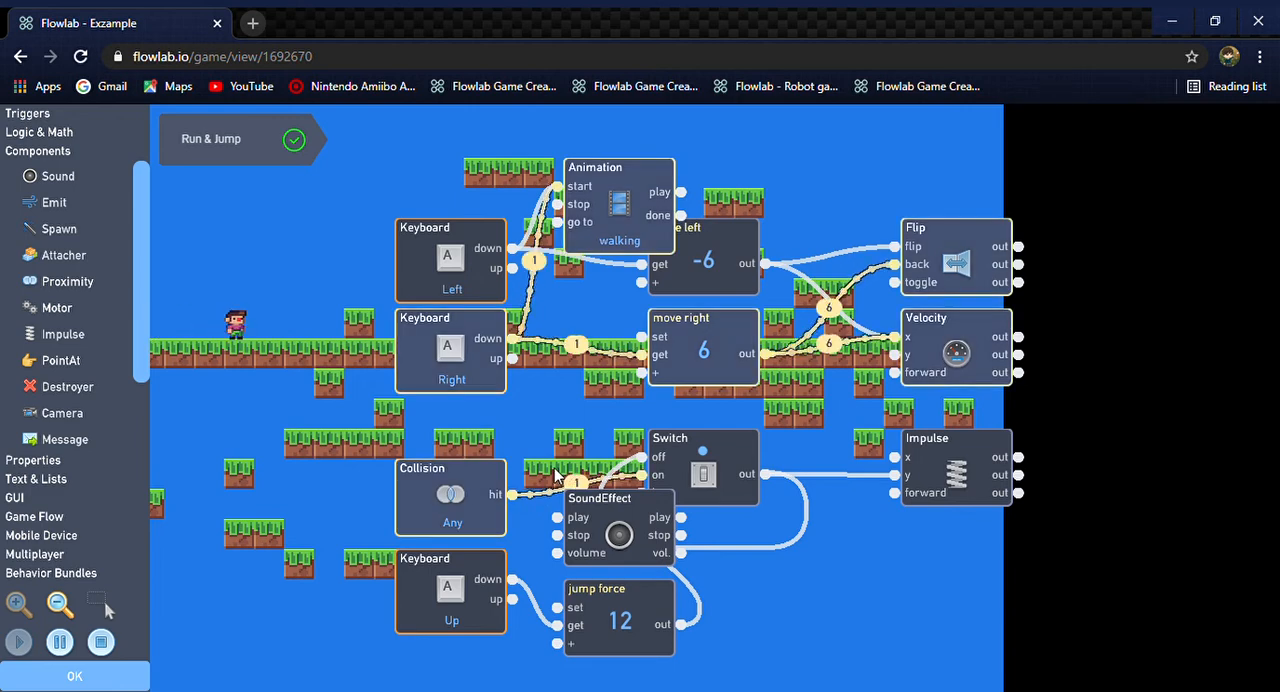
key("Up")
key("Up")
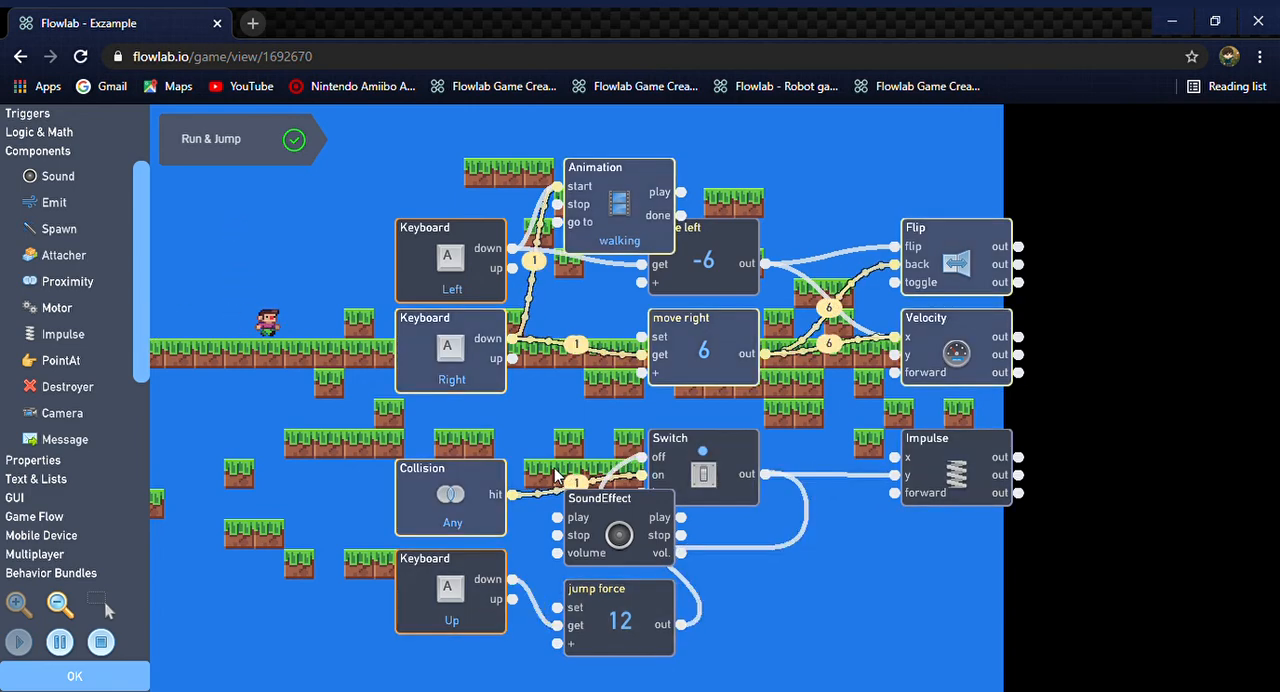
key("Up")
key("Left")
key("Right")
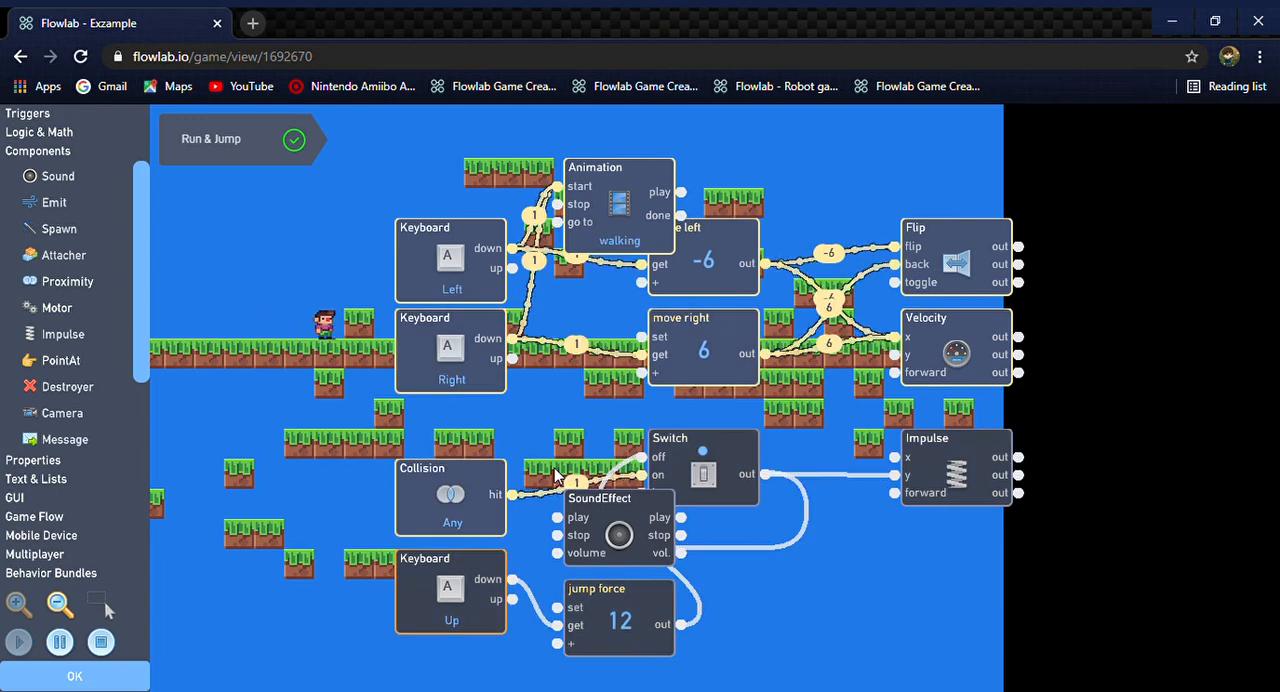
key("Up")
key("Up")
key("Right")
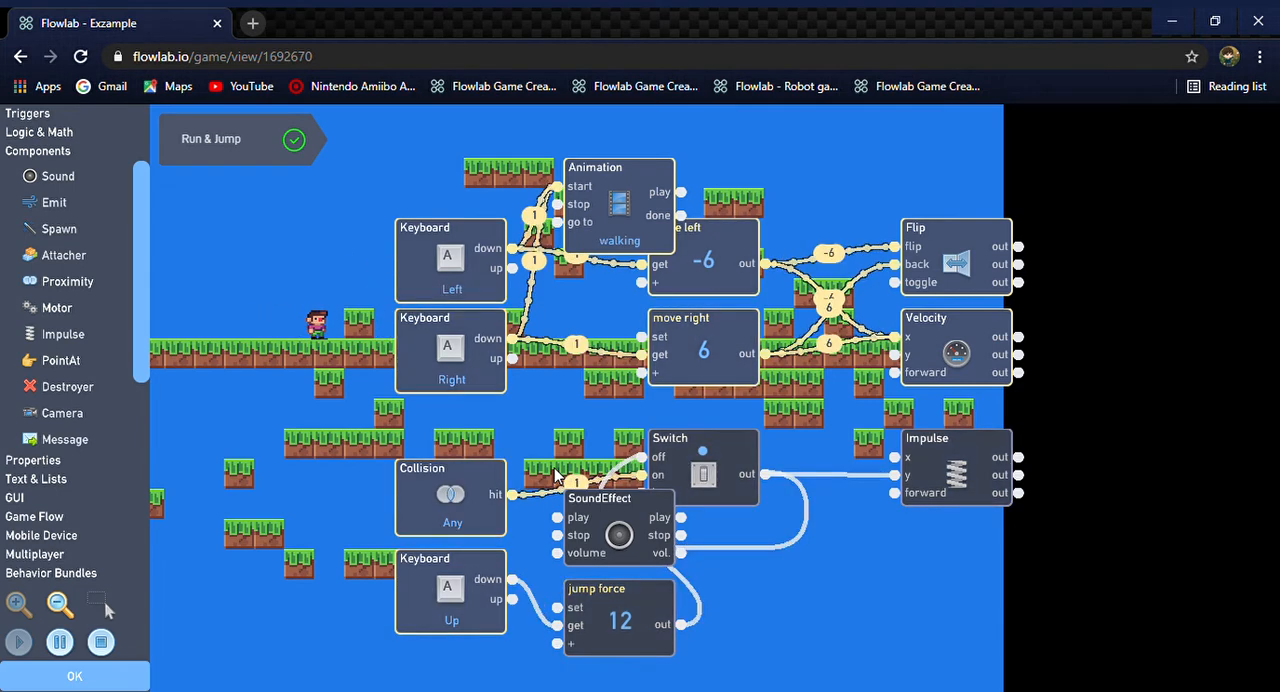
key("Up")
key("Left")
key("Up")
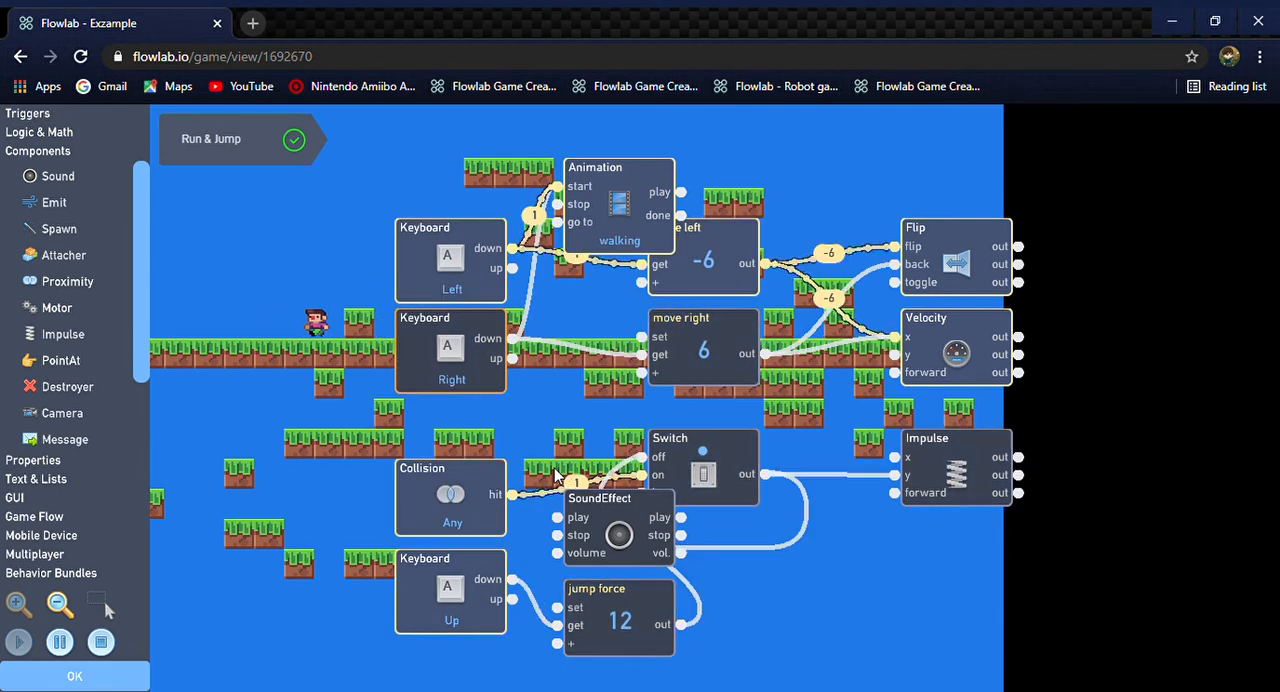
Open the jumping category of the effects sound library for the SoundEffect behavior
left_click(600, 525)
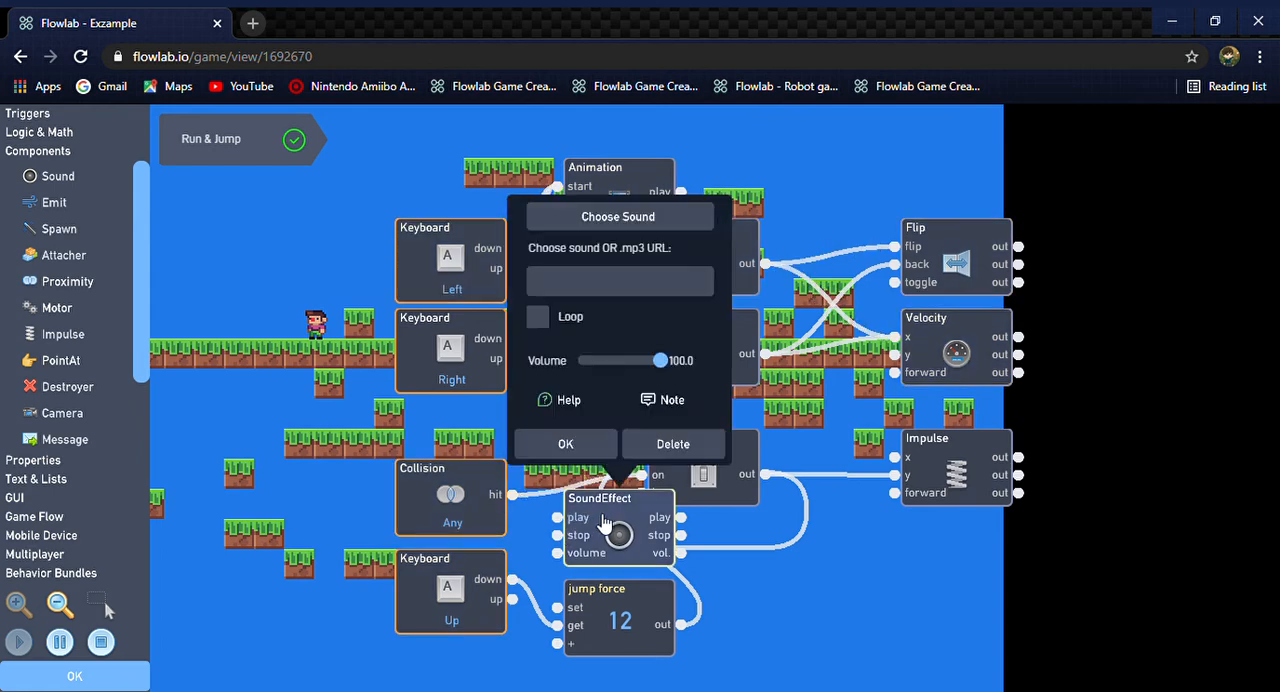
left_click(634, 218)
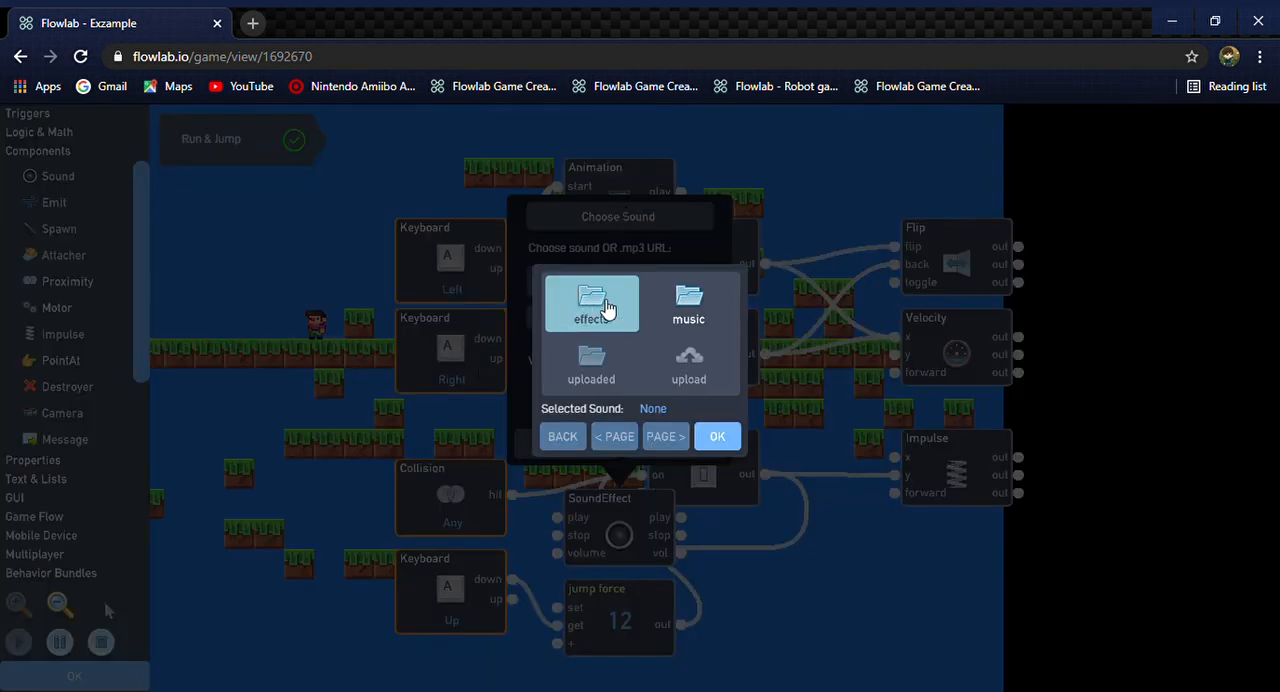
left_click(596, 305)
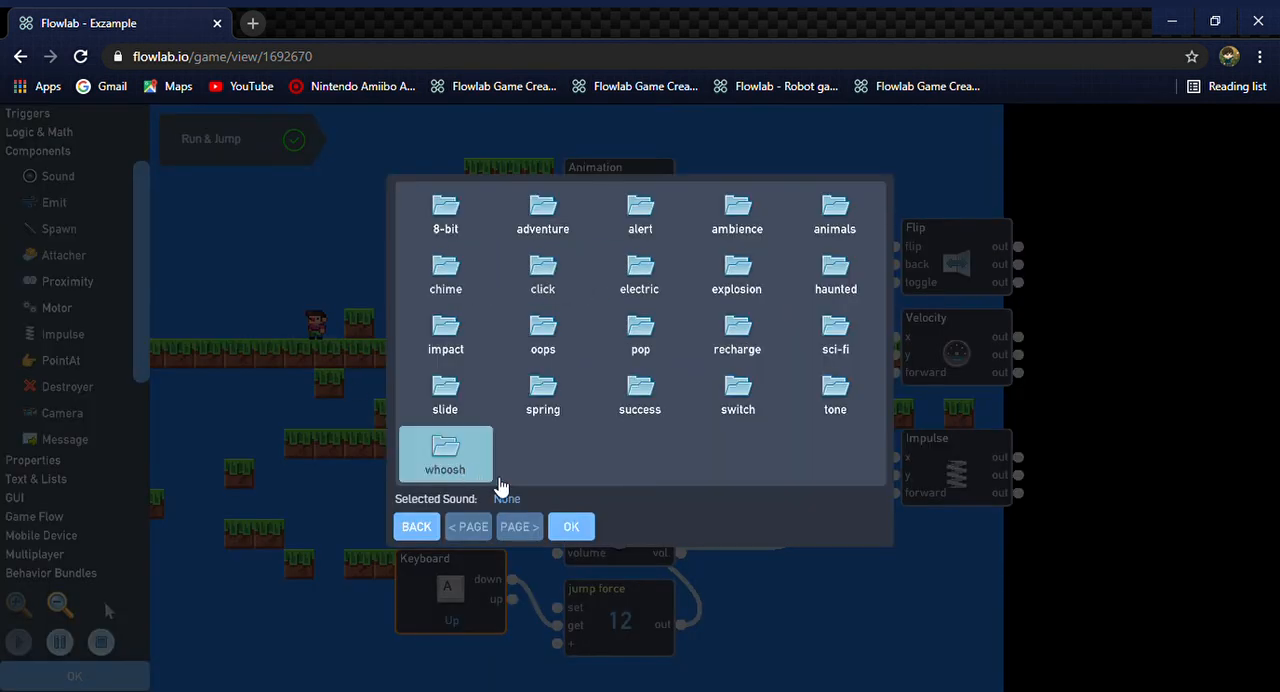
left_click(443, 218)
left_click(745, 367)
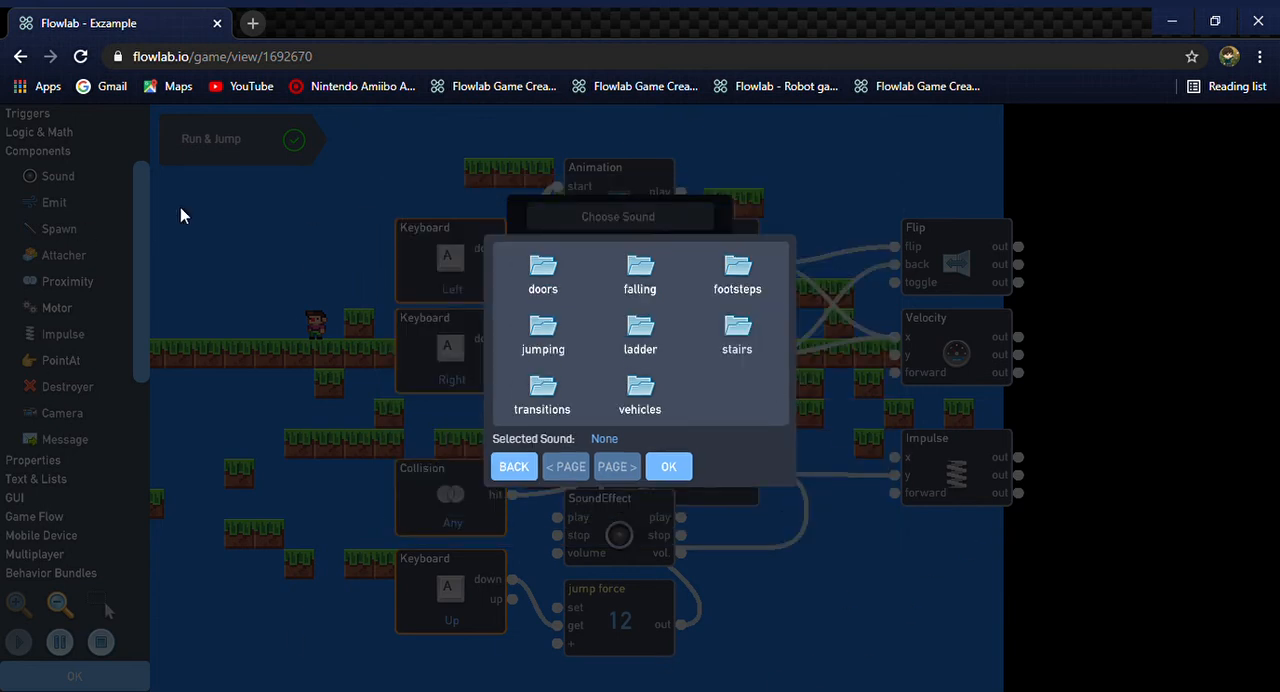
left_click(545, 333)
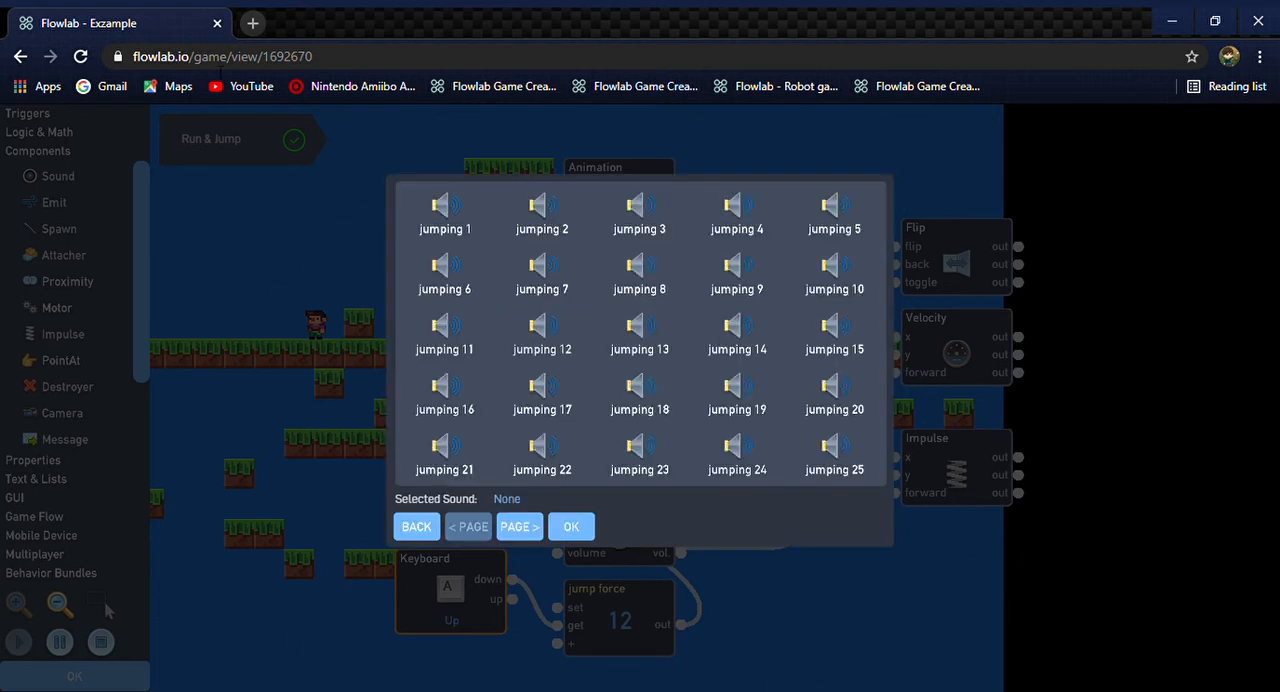
Preview several jumping sounds on both pages, including jumping 2, jumping 10, jumping 14 and jumping 26
left_click(447, 220)
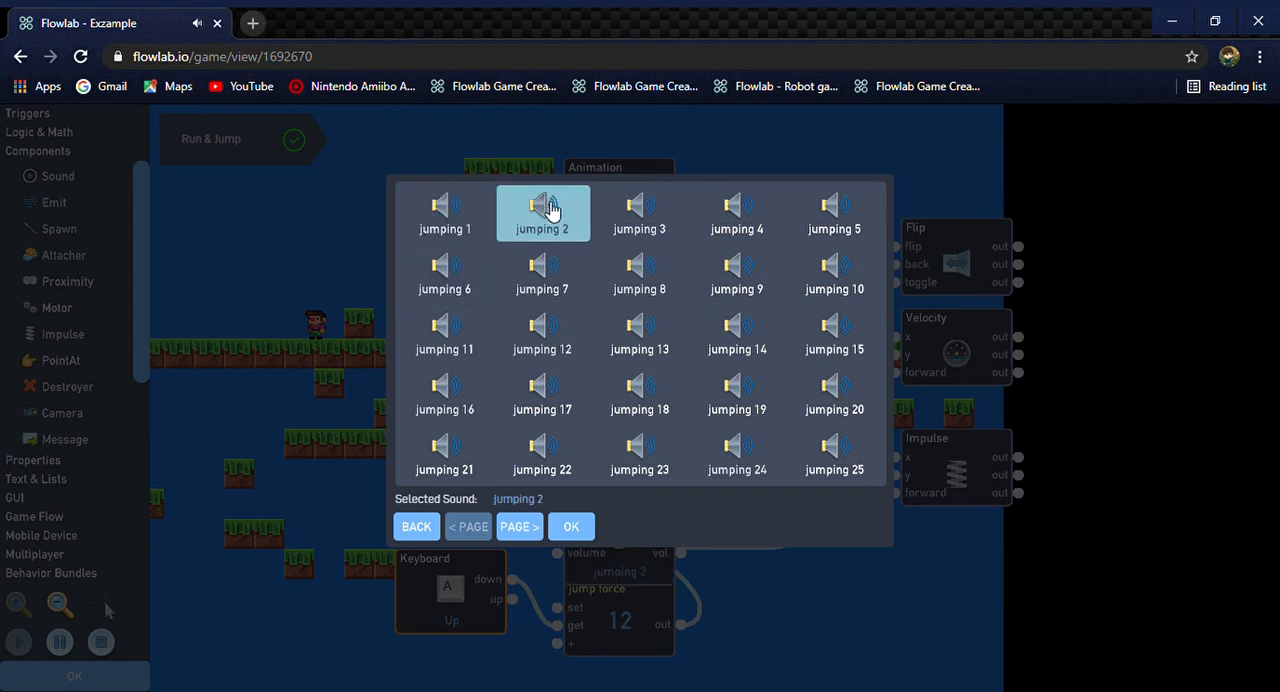
left_click(640, 205)
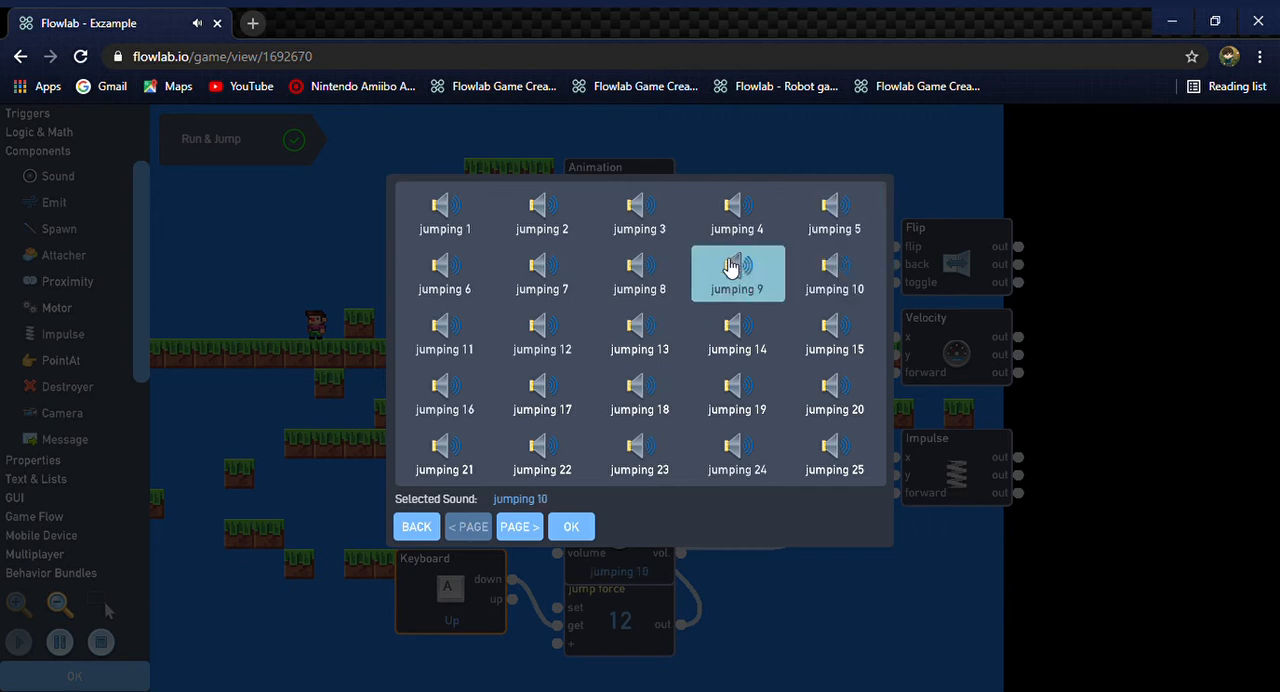
left_click(746, 336)
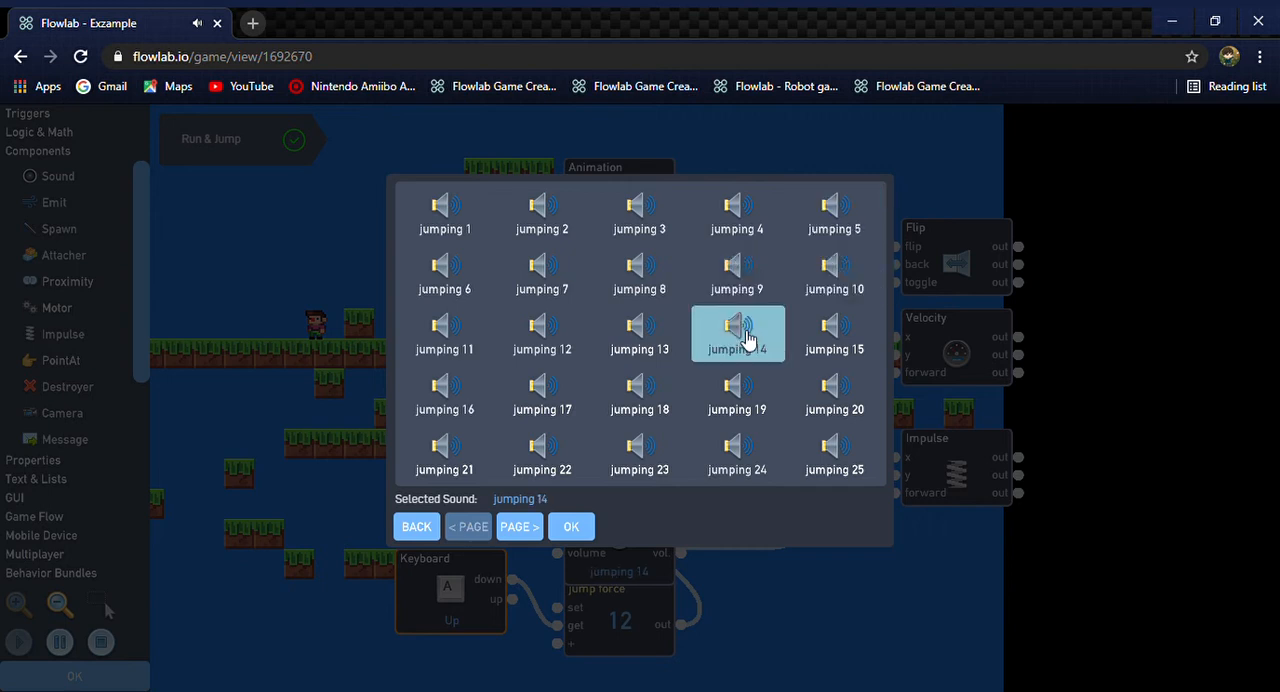
left_click(505, 529)
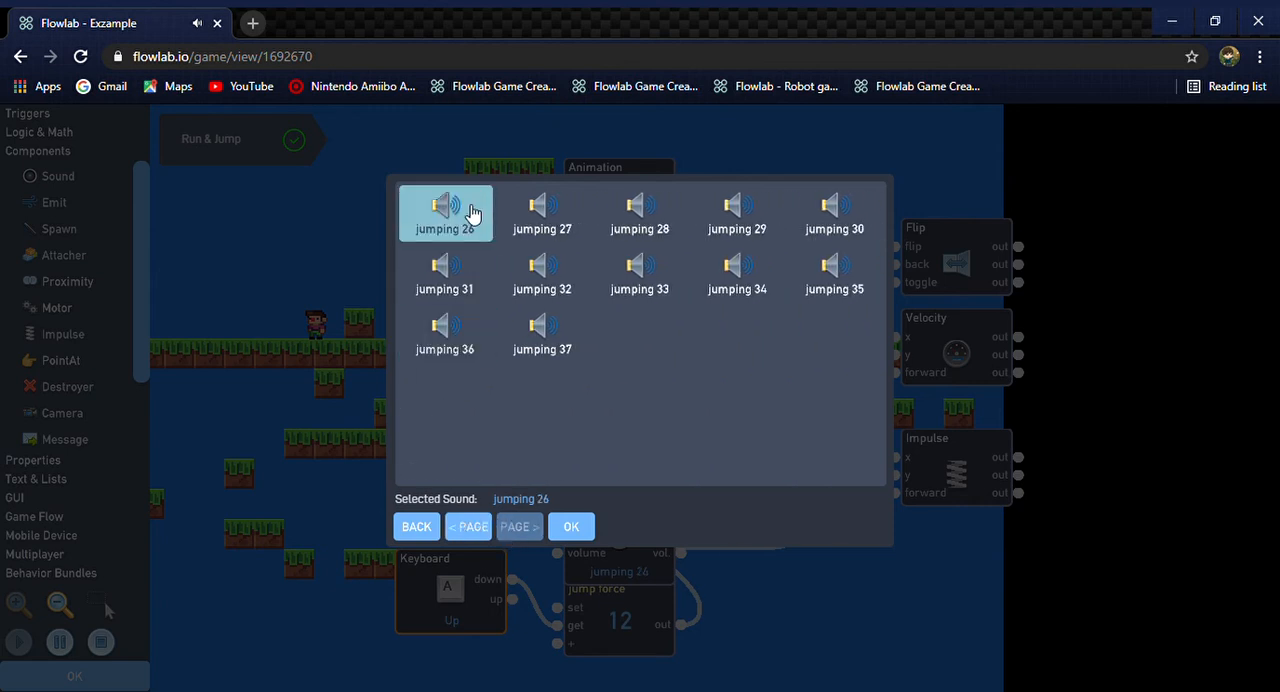
left_click(466, 526)
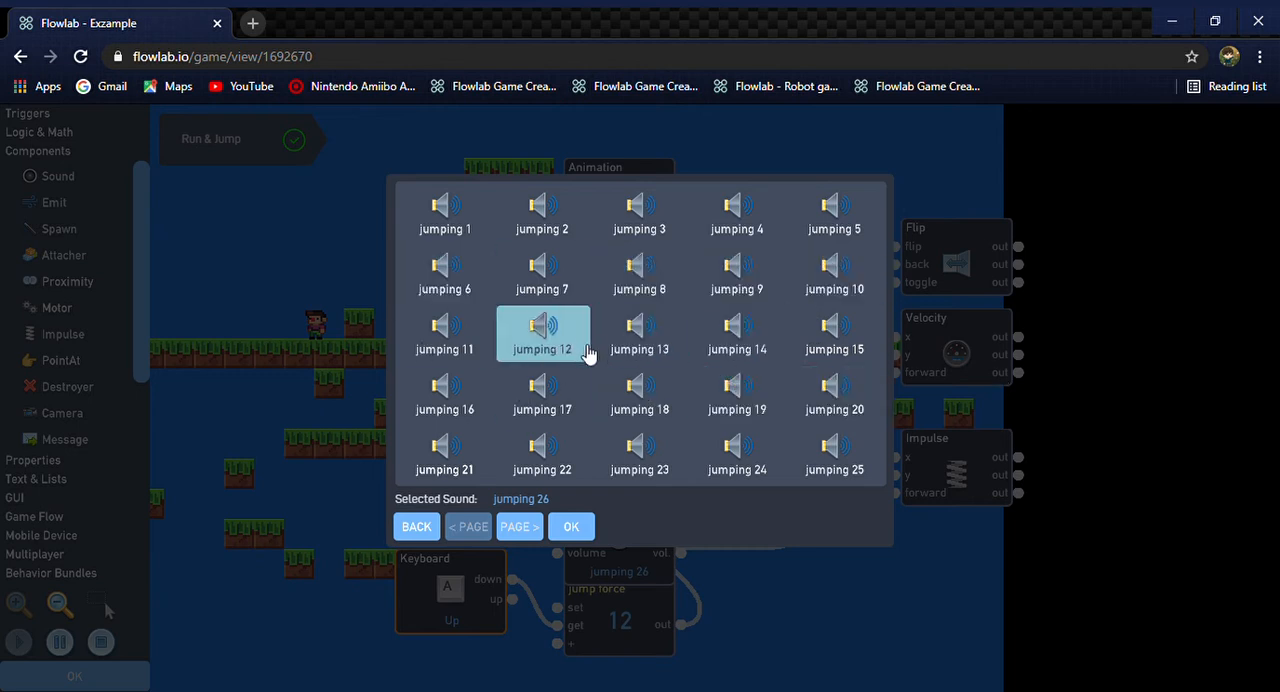
Assign the jumping 7 sound to the SoundEffect behavior and move the behavior up clear of the jump force number
left_click(550, 280)
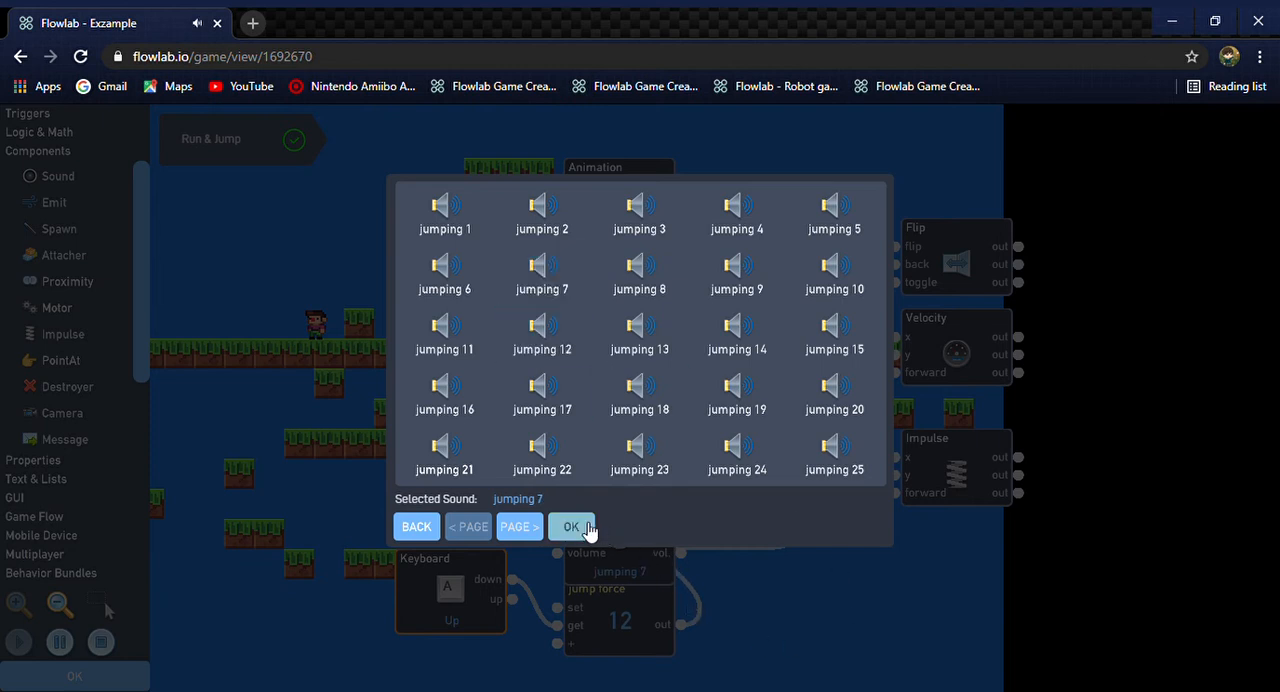
left_click(589, 528)
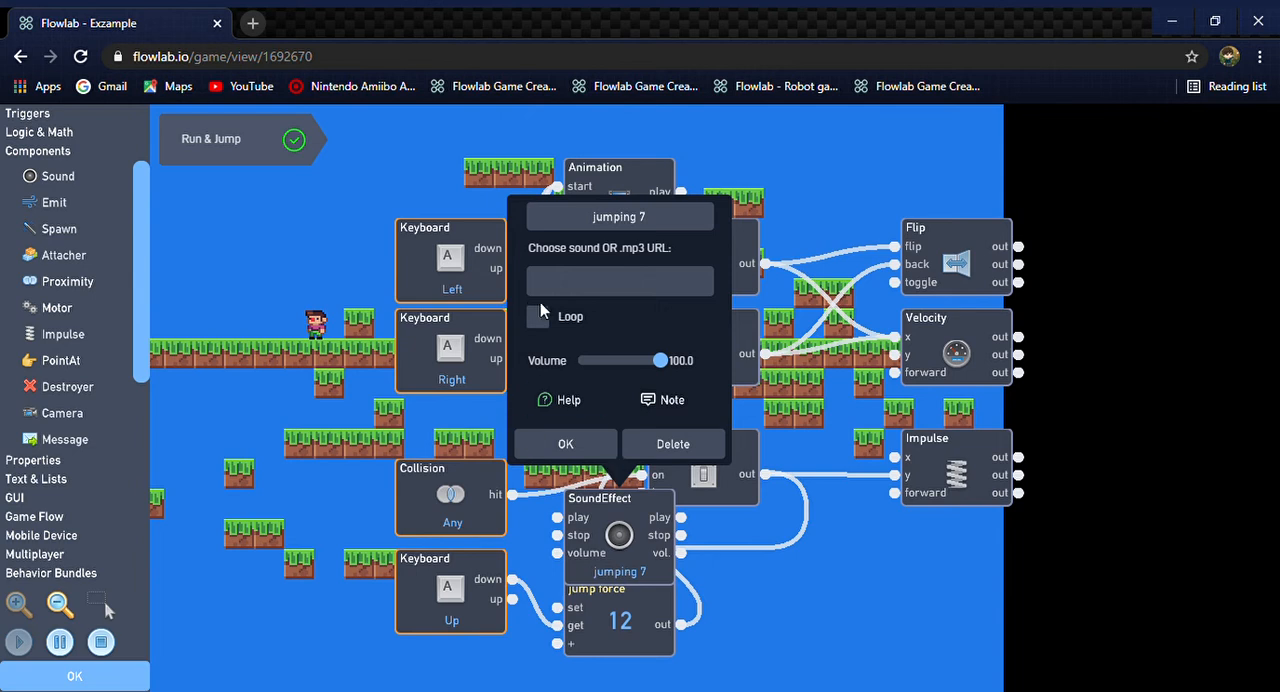
left_click(565, 446)
left_click_drag(614, 534, 615, 504)
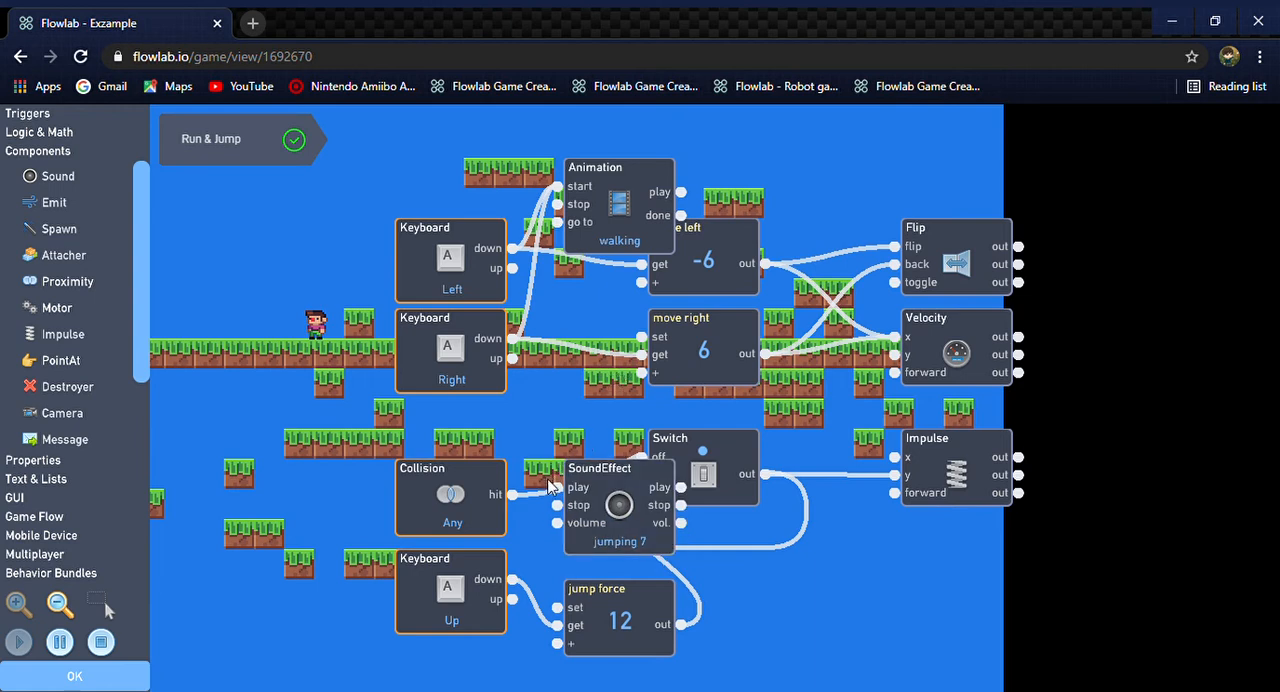
Connect the down output of the Up Keyboard trigger to the SoundEffect's play input
left_click(570, 491)
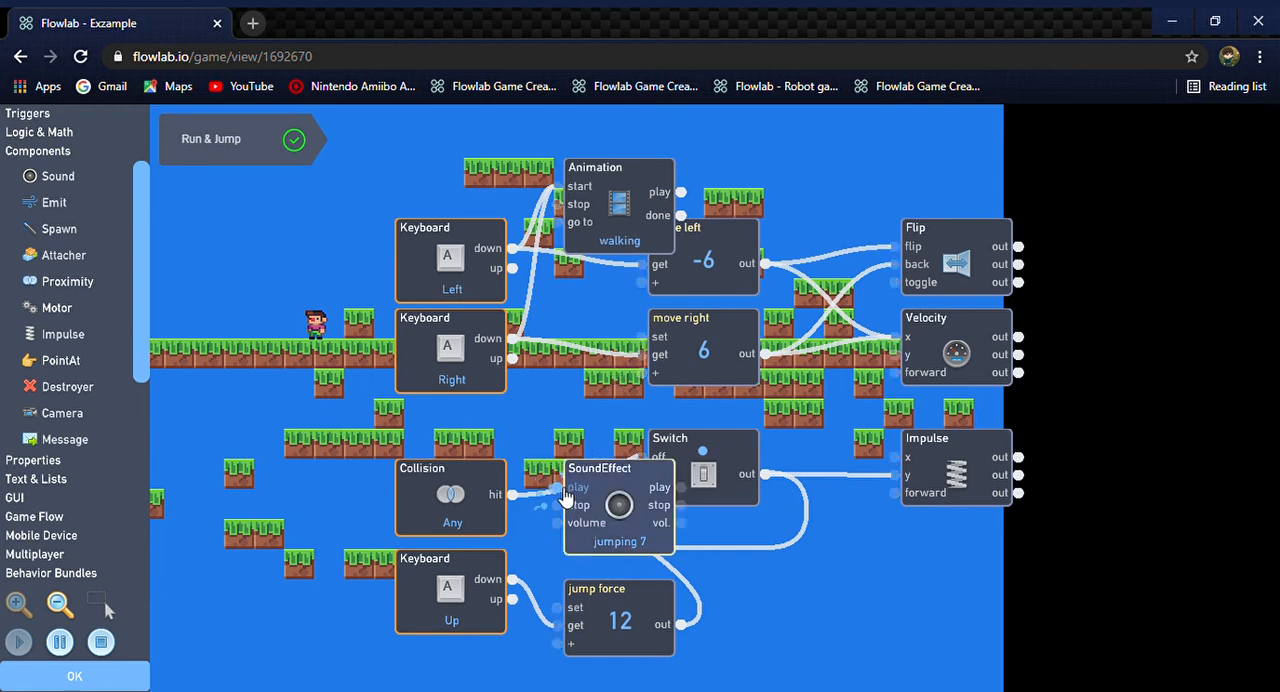
left_click(519, 581)
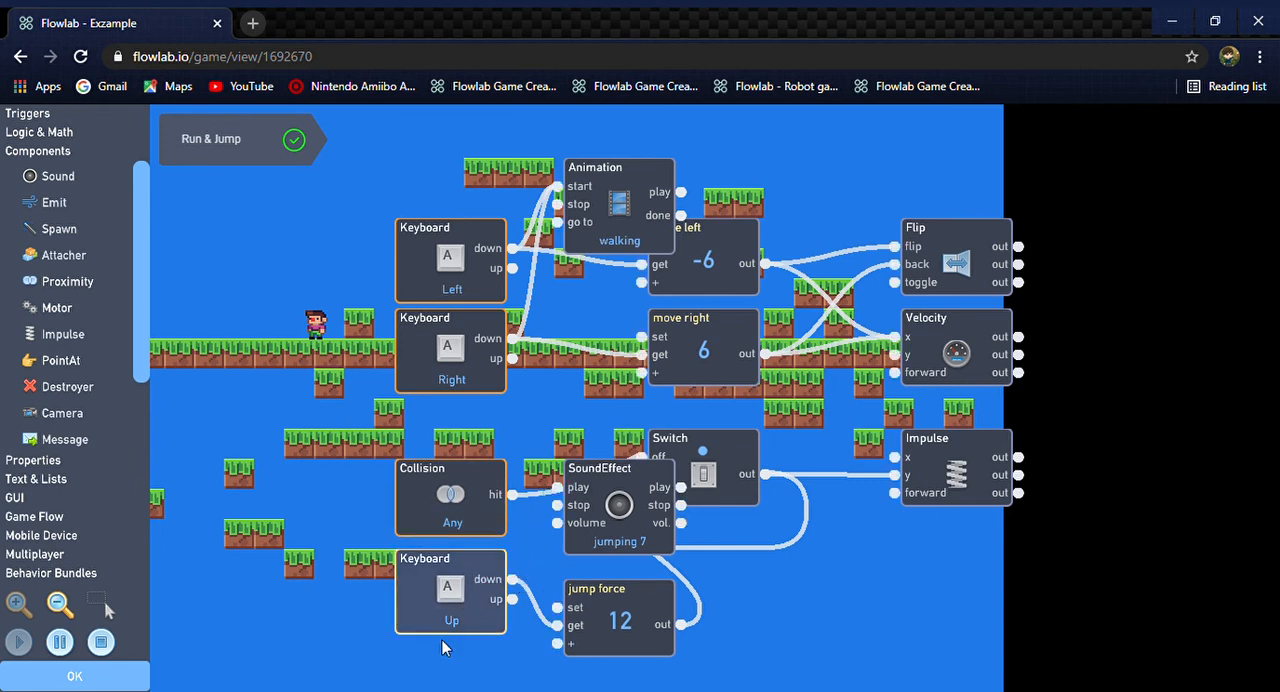
left_click(516, 579)
left_click_drag(523, 556, 567, 493)
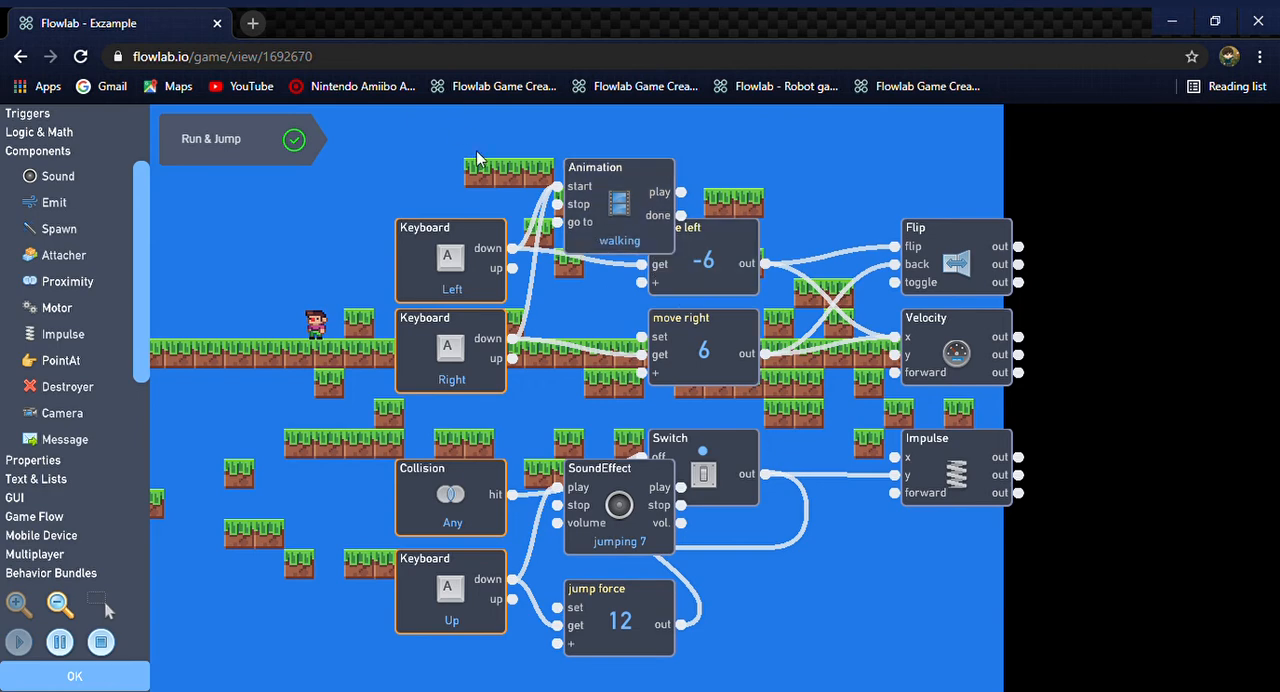
Check the walking Animation's settings, restart the game test, and make the character run right and jump
left_click(638, 188)
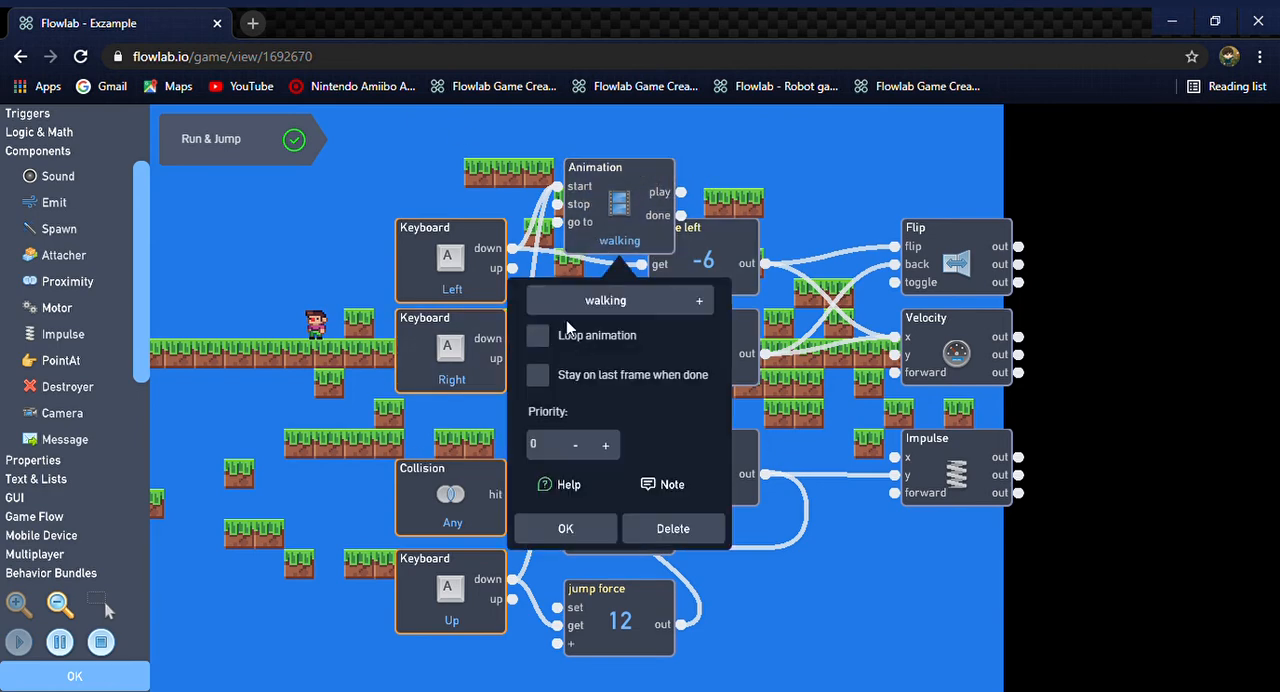
left_click(558, 532)
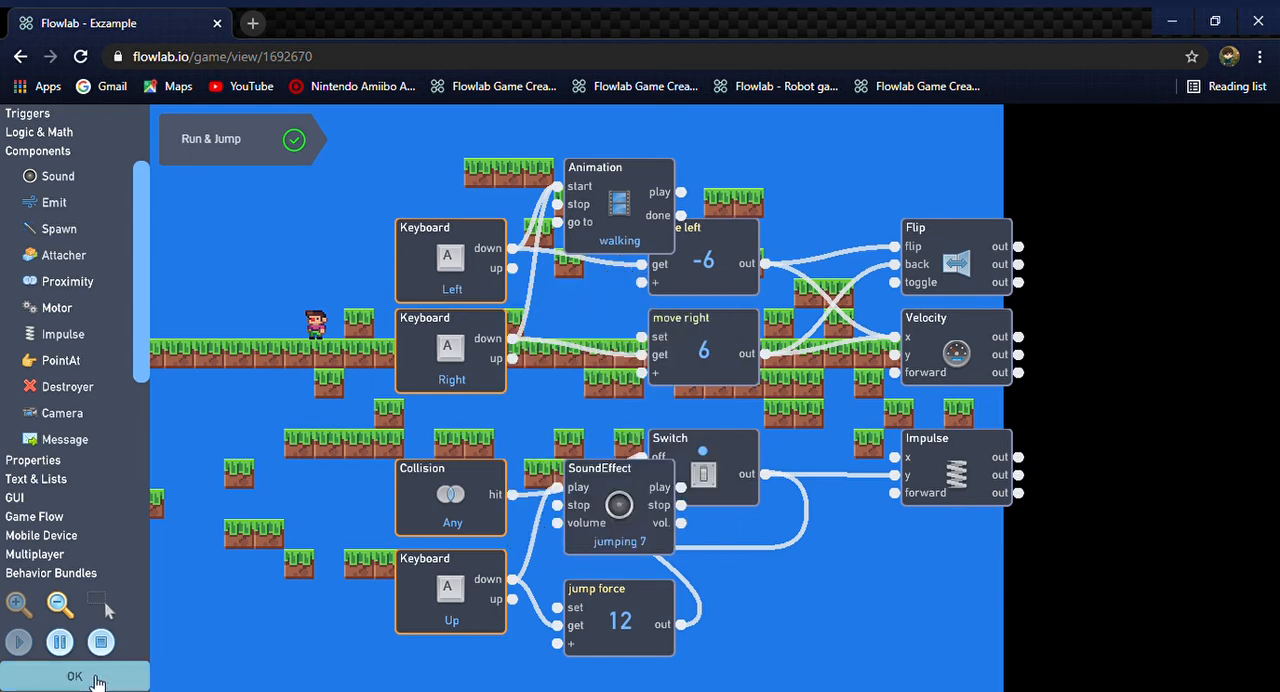
left_click(100, 641)
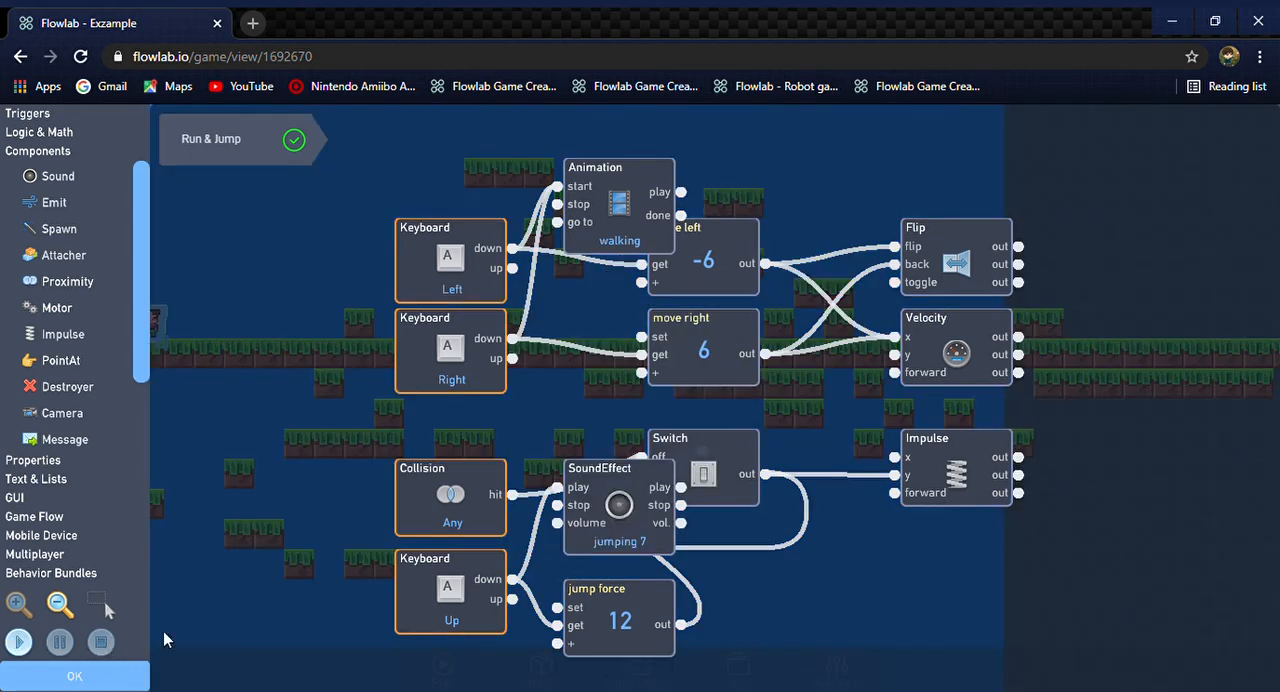
left_click(29, 646)
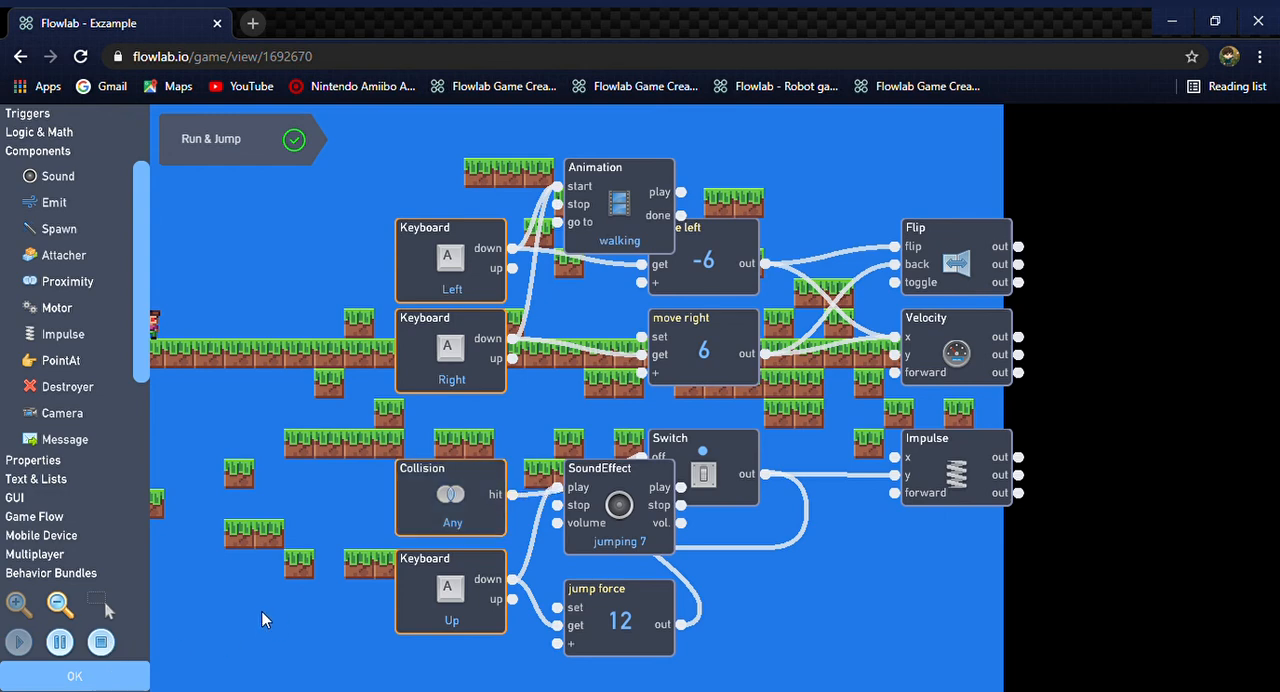
key("Right")
key("Up")
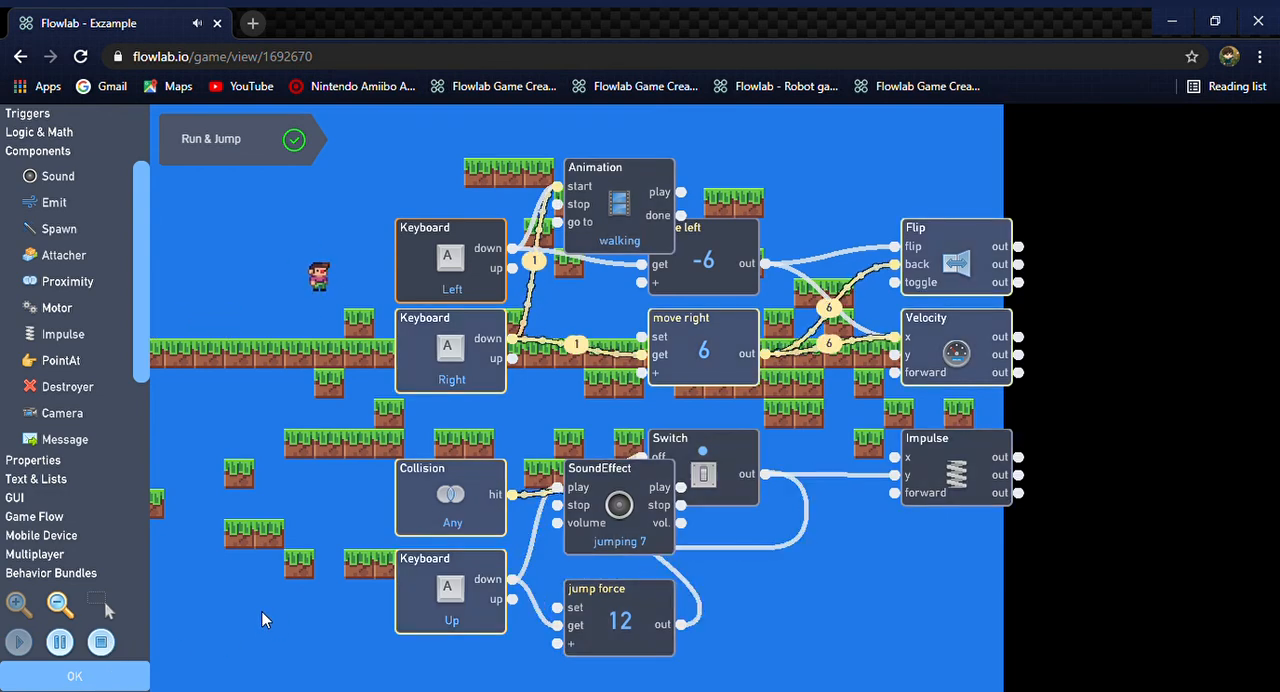
Test the character by repeatedly running left and right and jumping over the ground block, and stop the game test
key("Left")
key("Right")
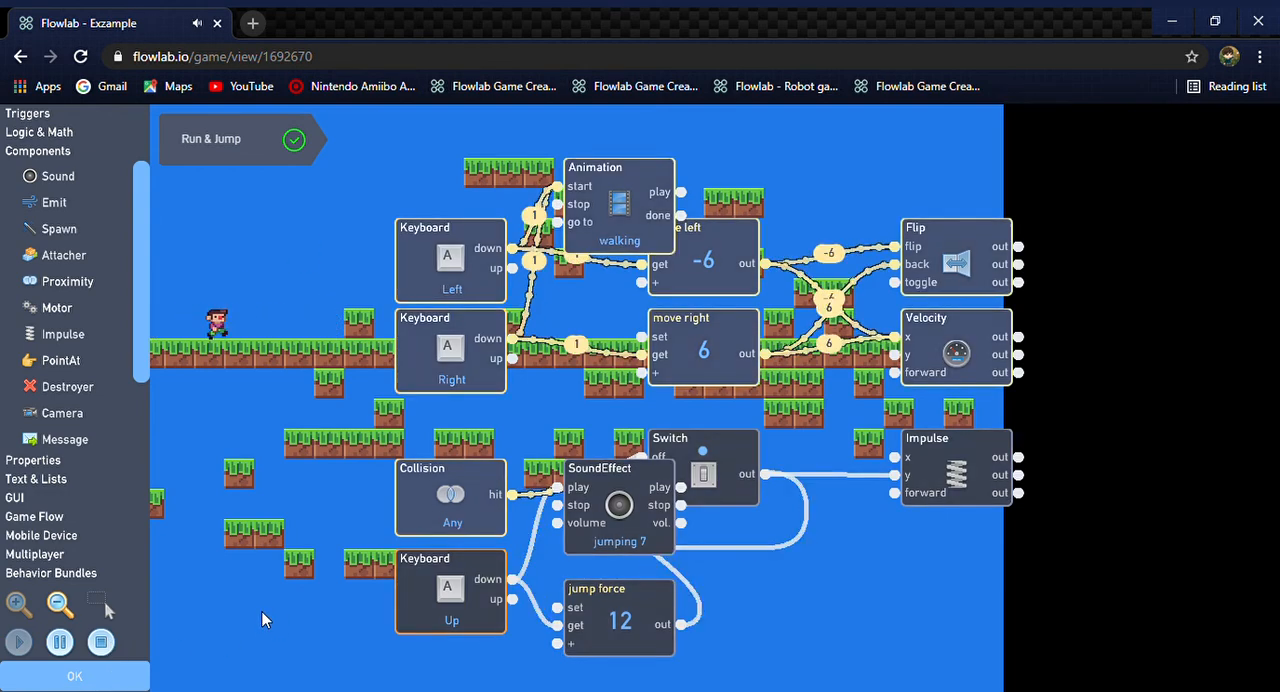
key("Up")
key("Left")
key("Right")
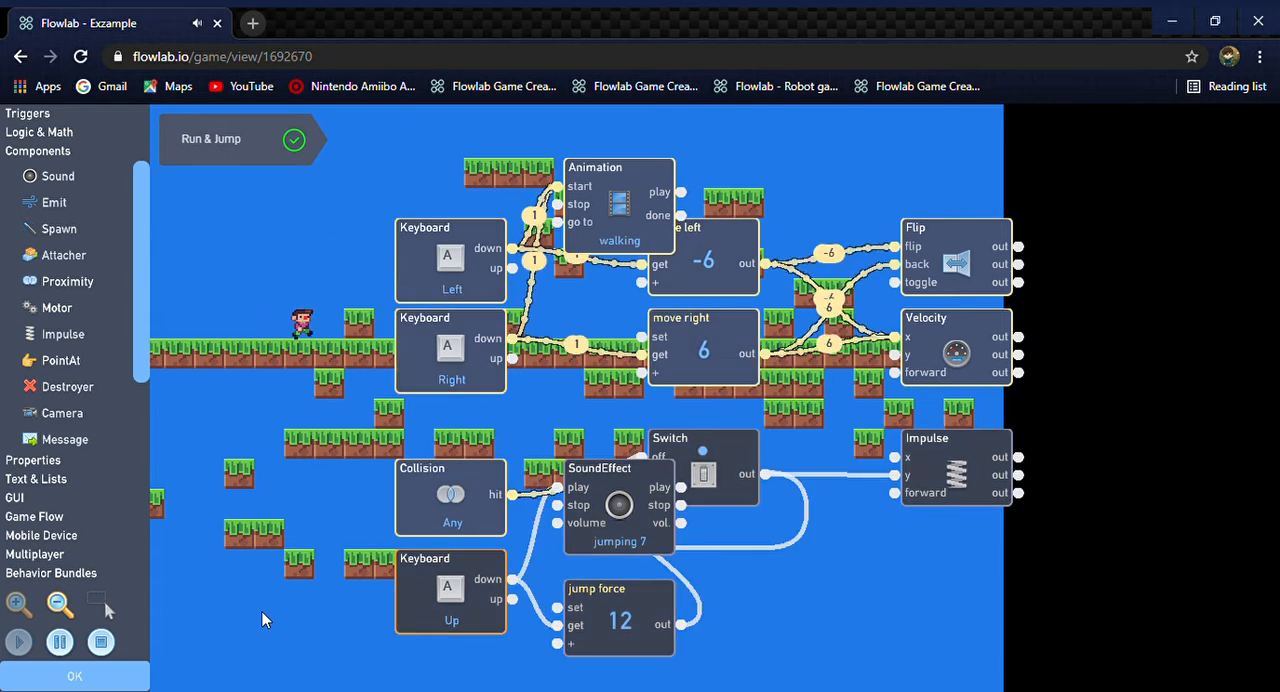
key("Left")
key("Right")
key("Left")
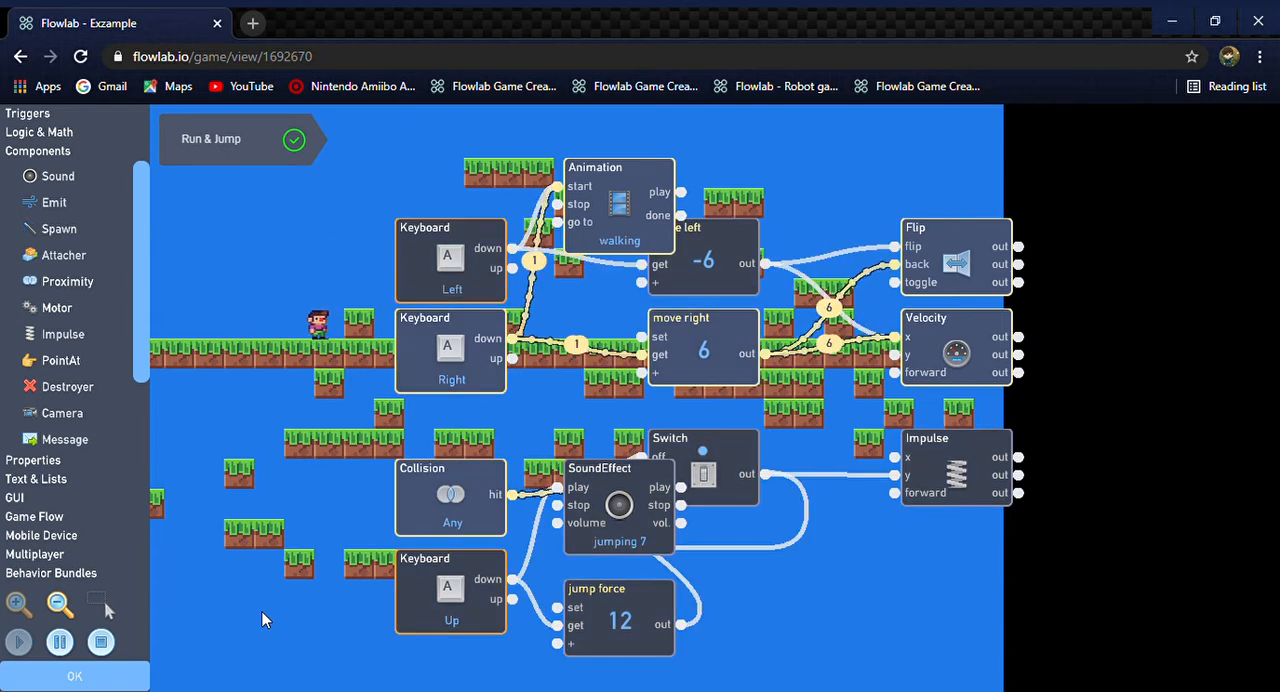
key("Right")
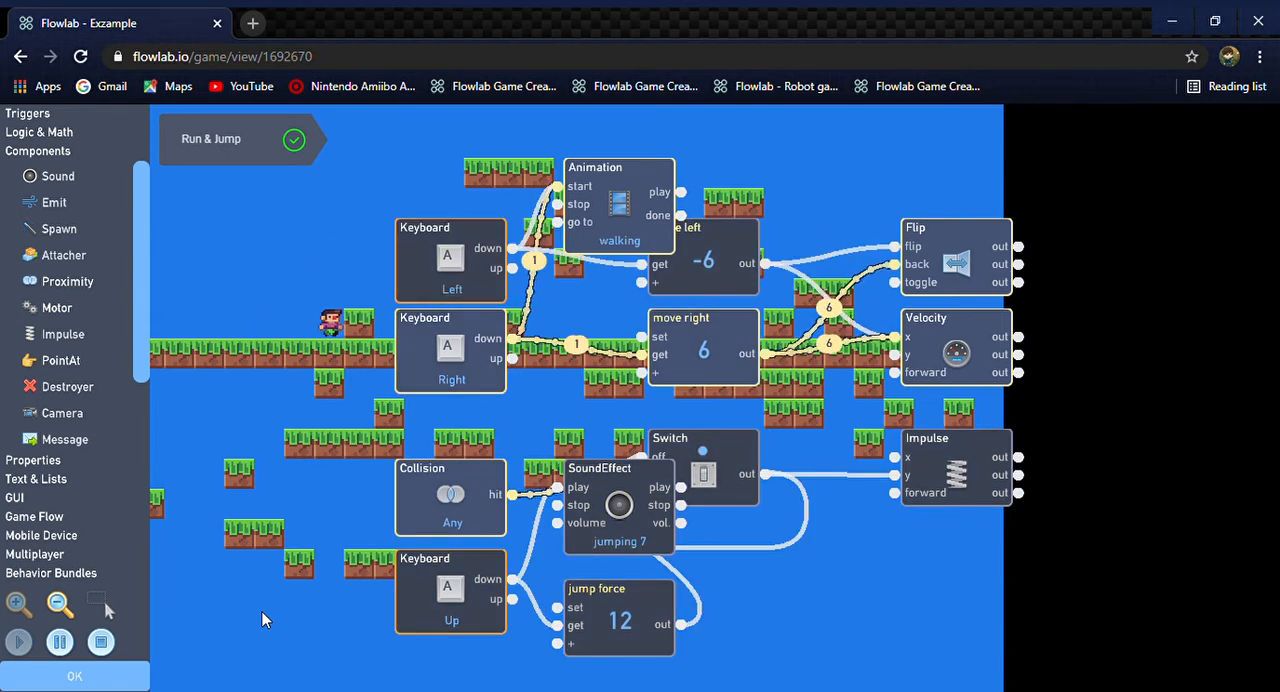
key("Up")
key("Right")
key("Left")
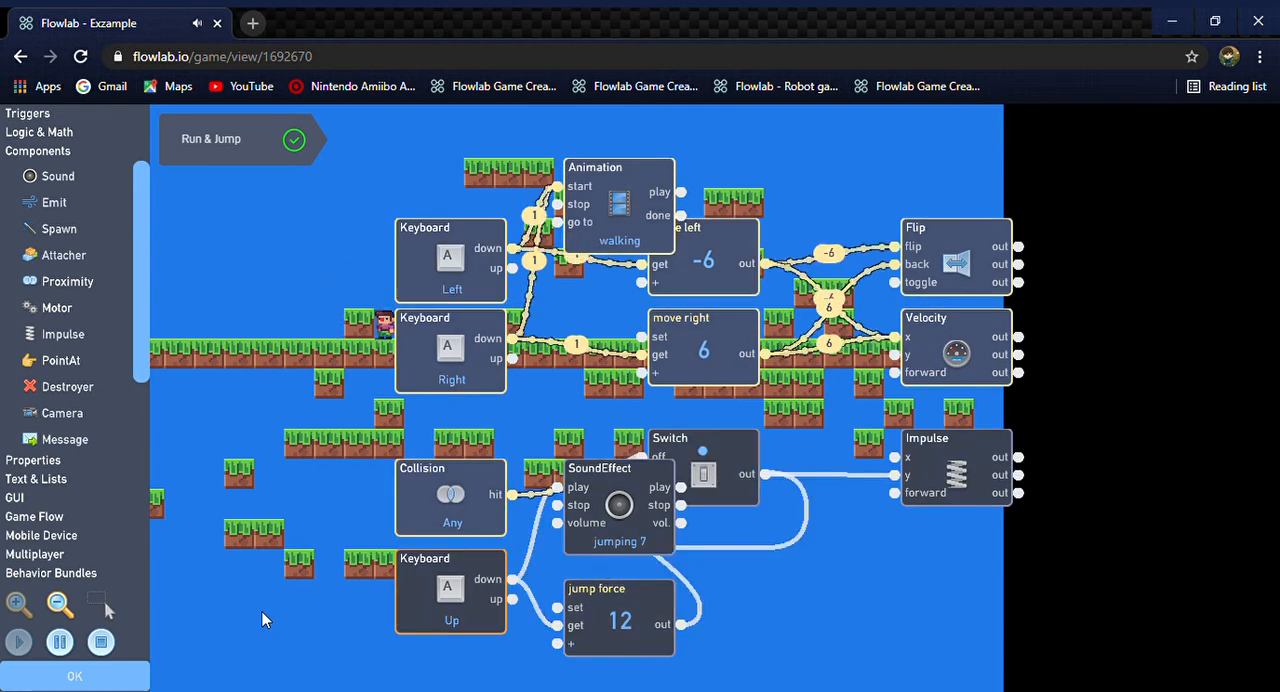
key("Up")
key("Up")
key("Up")
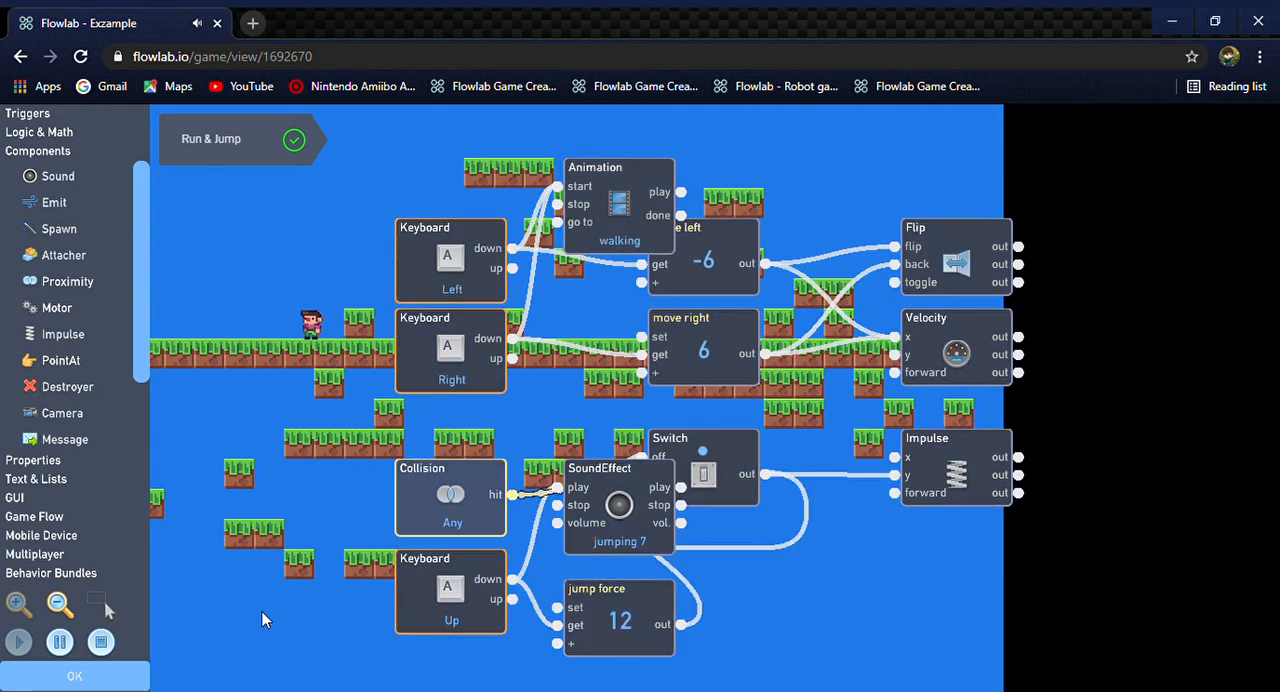
key("Right")
key("Left")
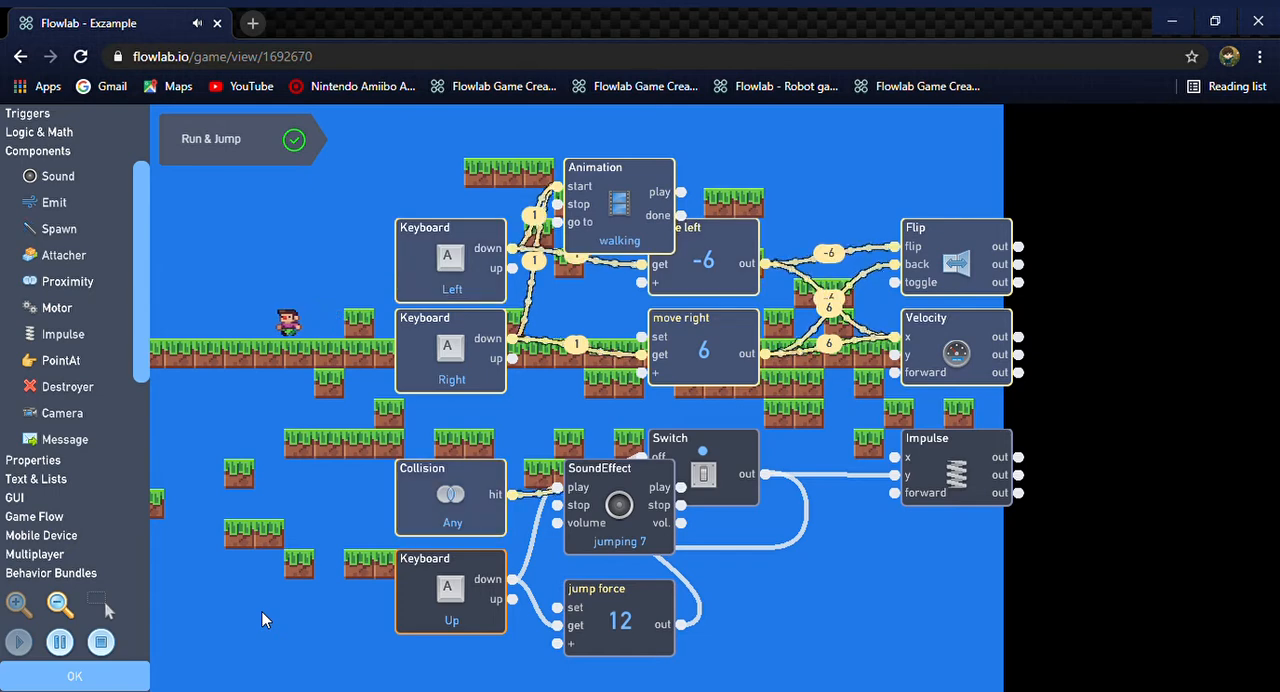
key("Up")
key("Right")
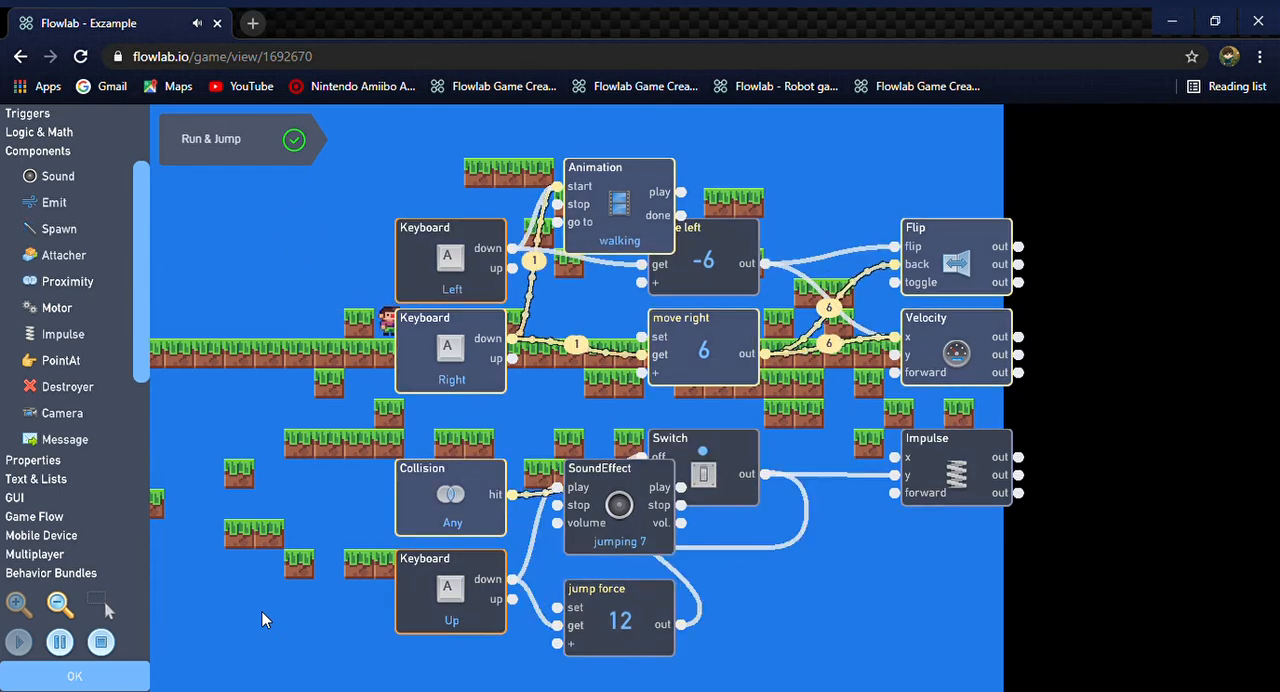
key("Left")
key("Up")
key("Right")
key("Left")
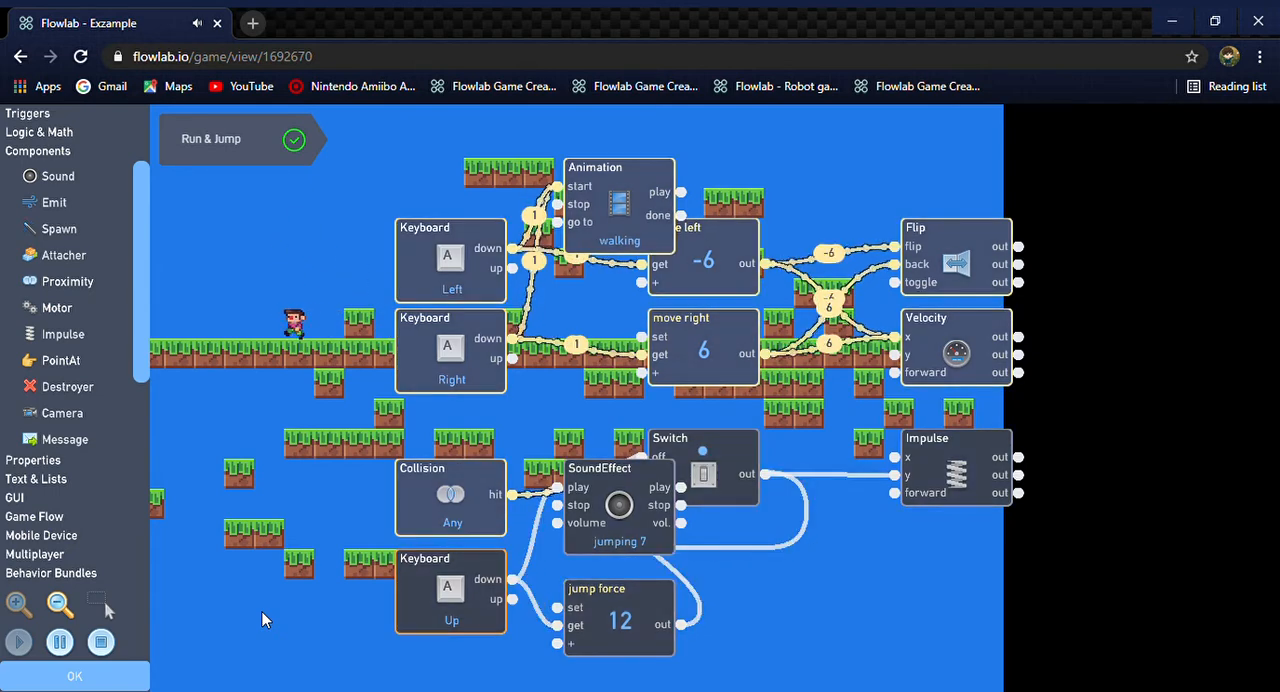
key("Right")
key("Left")
key("Right")
key("Left")
key("Right")
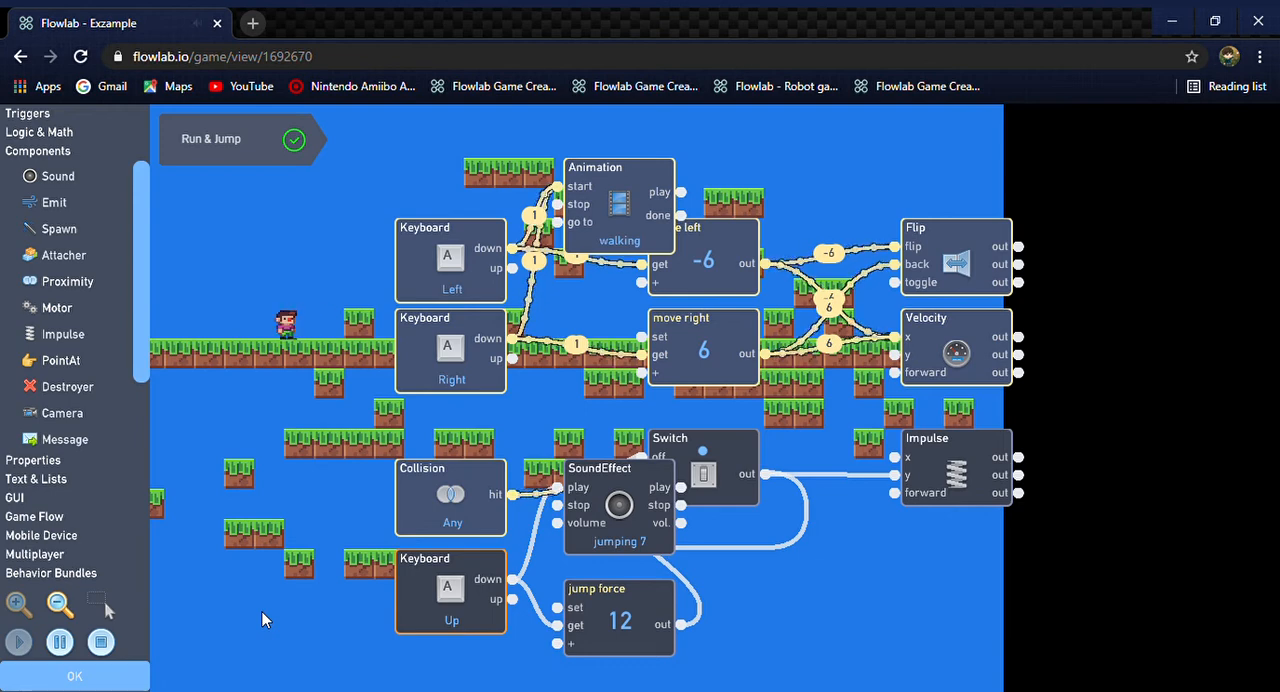
key("Left")
key("Right")
key("Left")
key("Right")
key("Left")
key("Right")
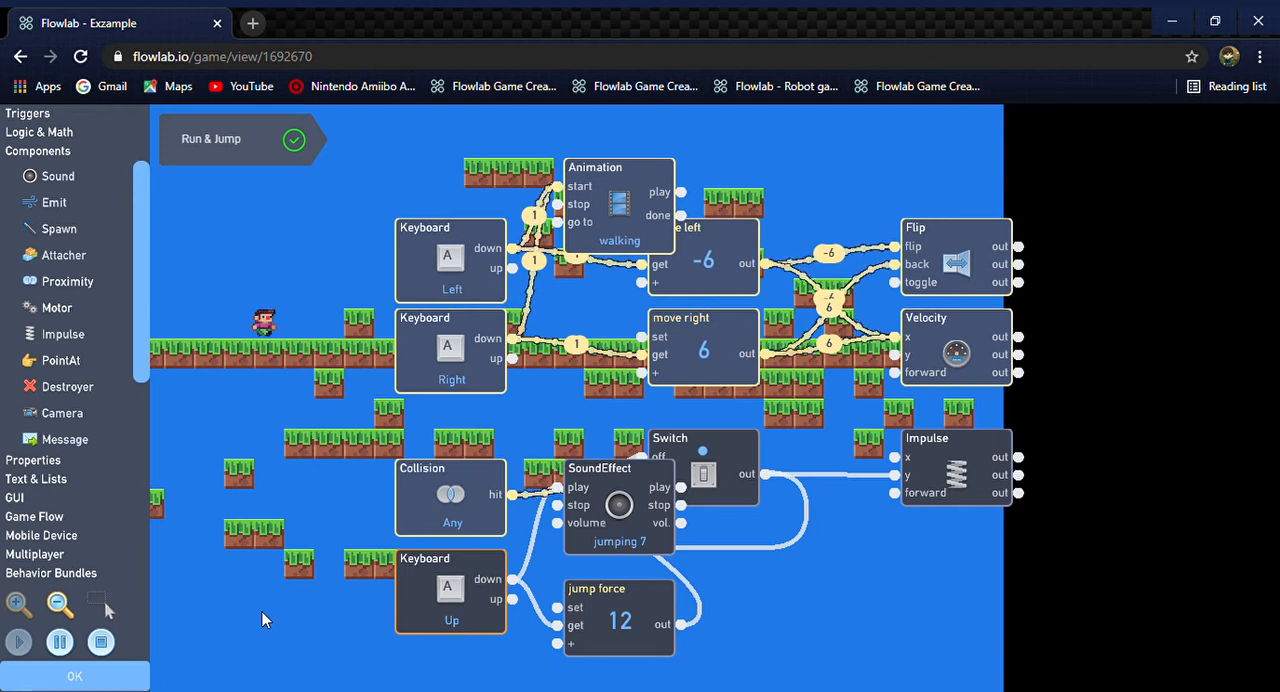
key("Left")
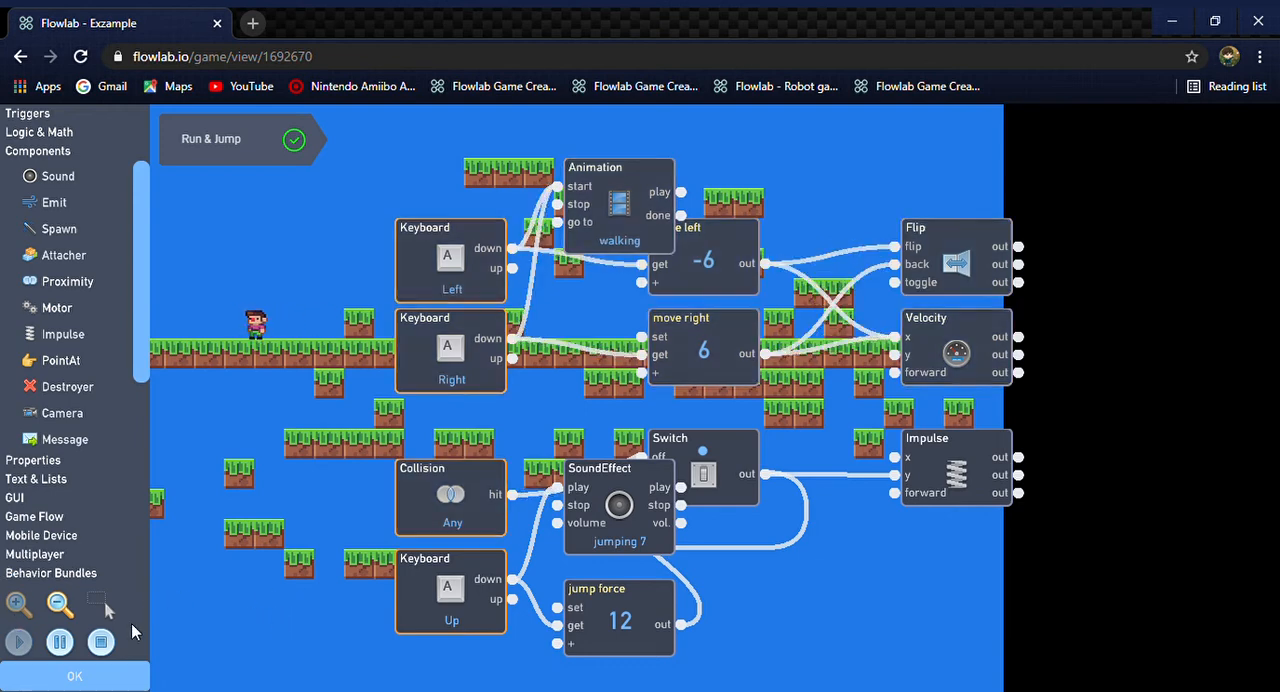
left_click(101, 642)
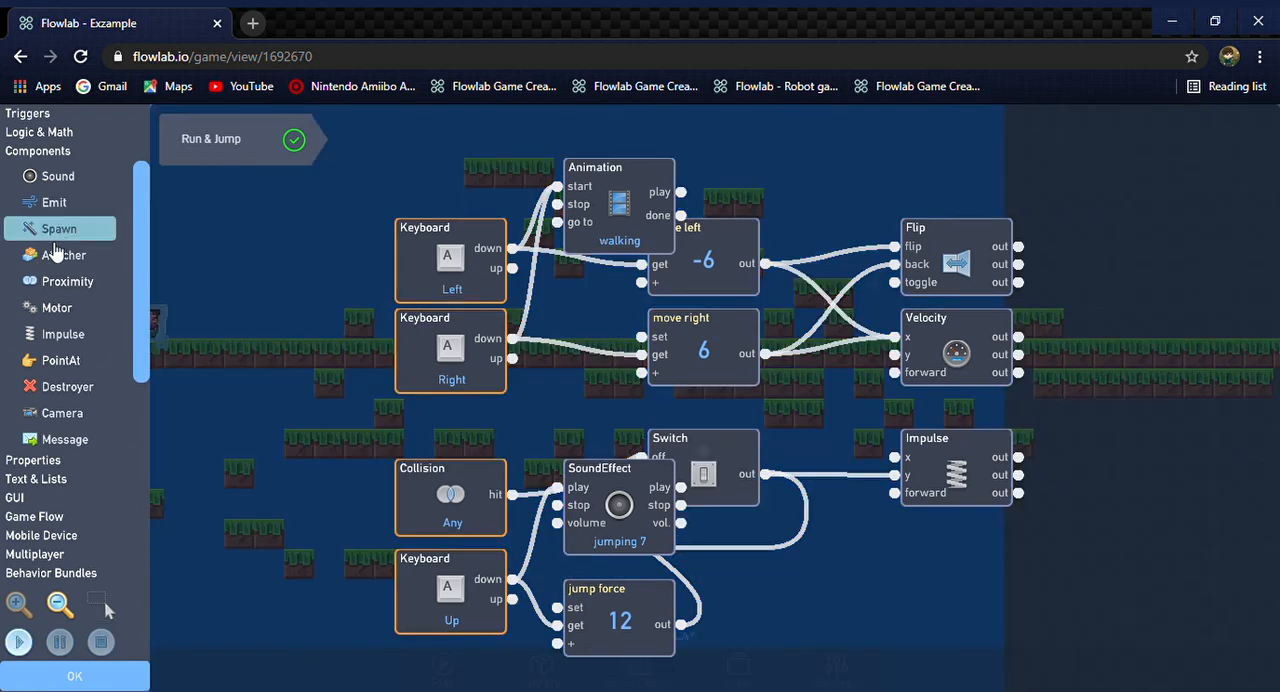
Add a second SoundEffect behavior beside the Animation and connect the down outputs of the Left and Right Keyboard triggers to its play input
left_click(70, 176)
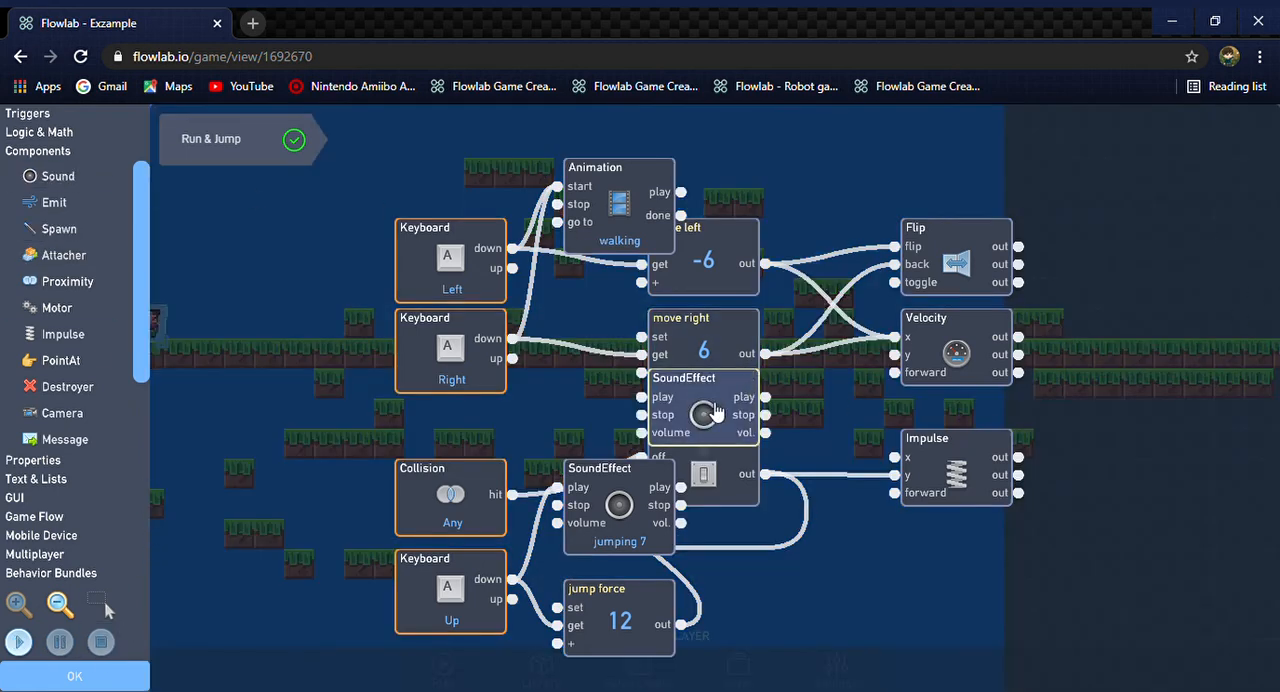
left_click_drag(704, 412, 368, 171)
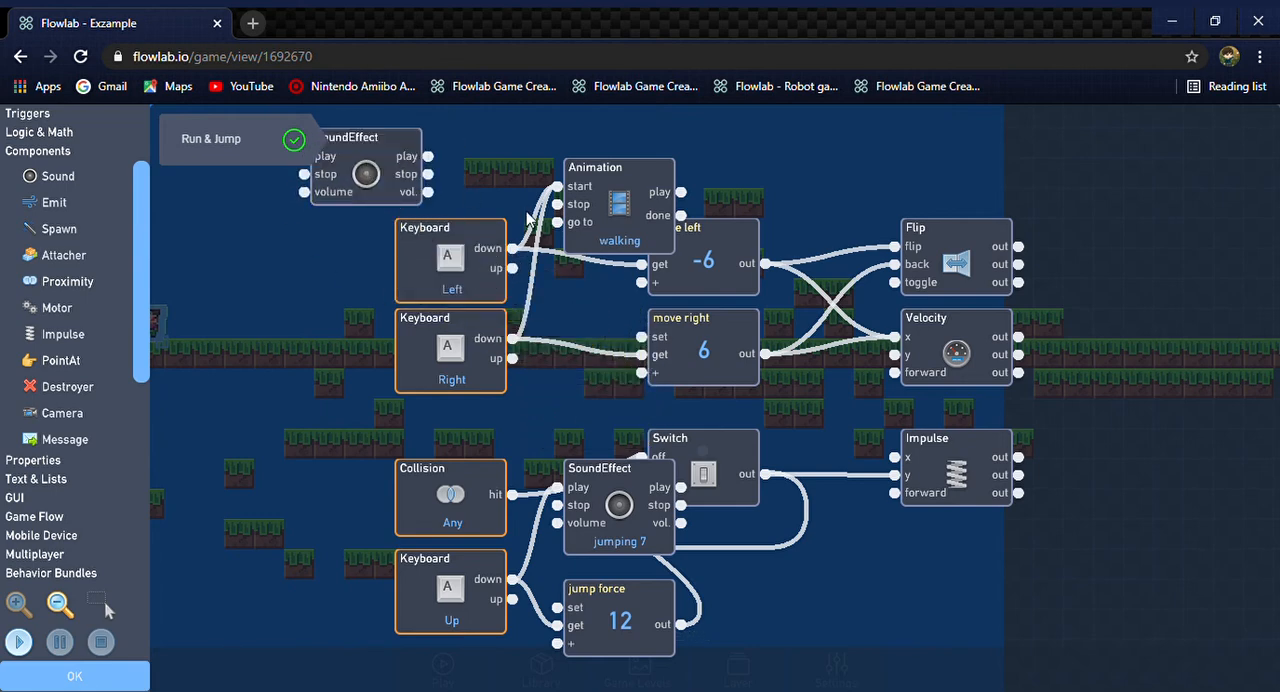
left_click_drag(511, 248, 506, 186)
left_click_drag(396, 166, 636, 147)
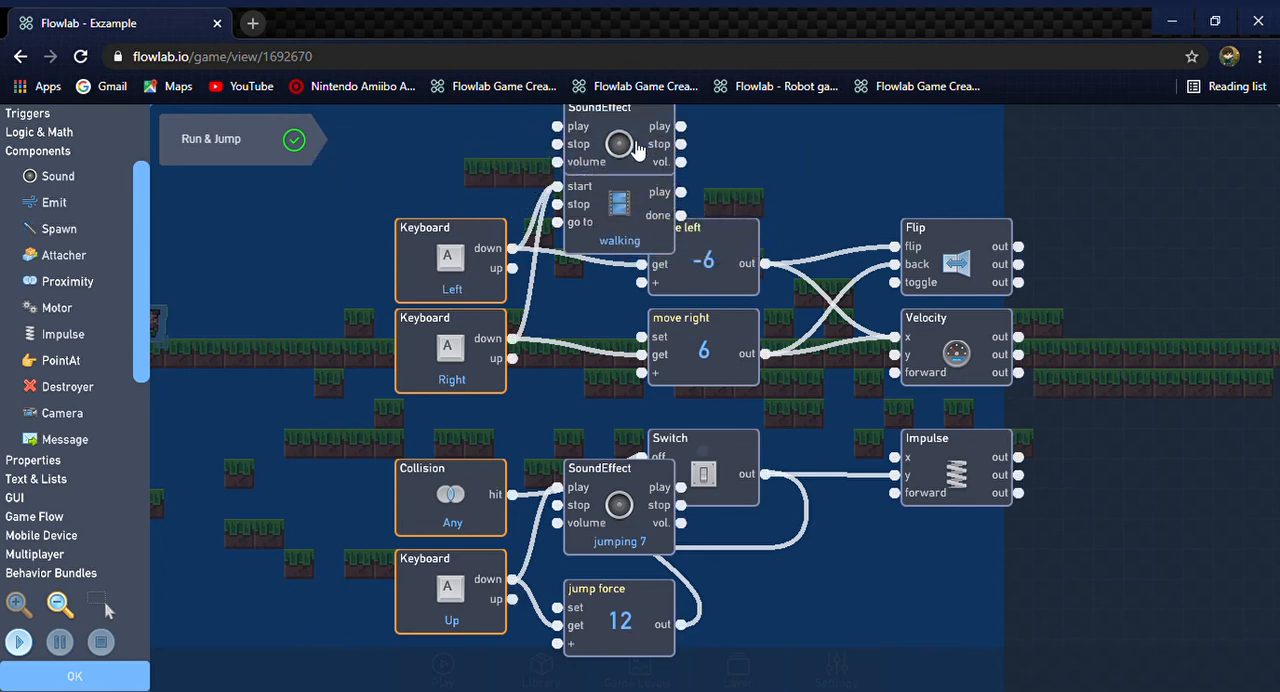
left_click_drag(512, 248, 562, 128)
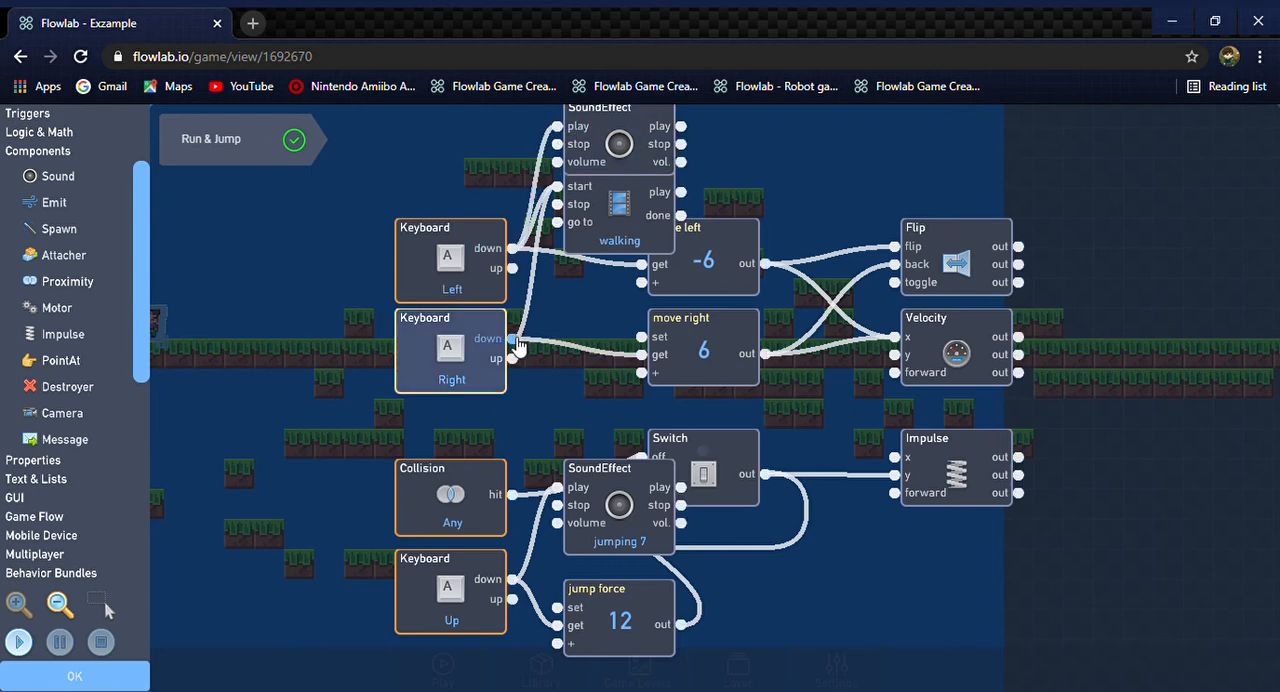
left_click_drag(516, 341, 792, 176)
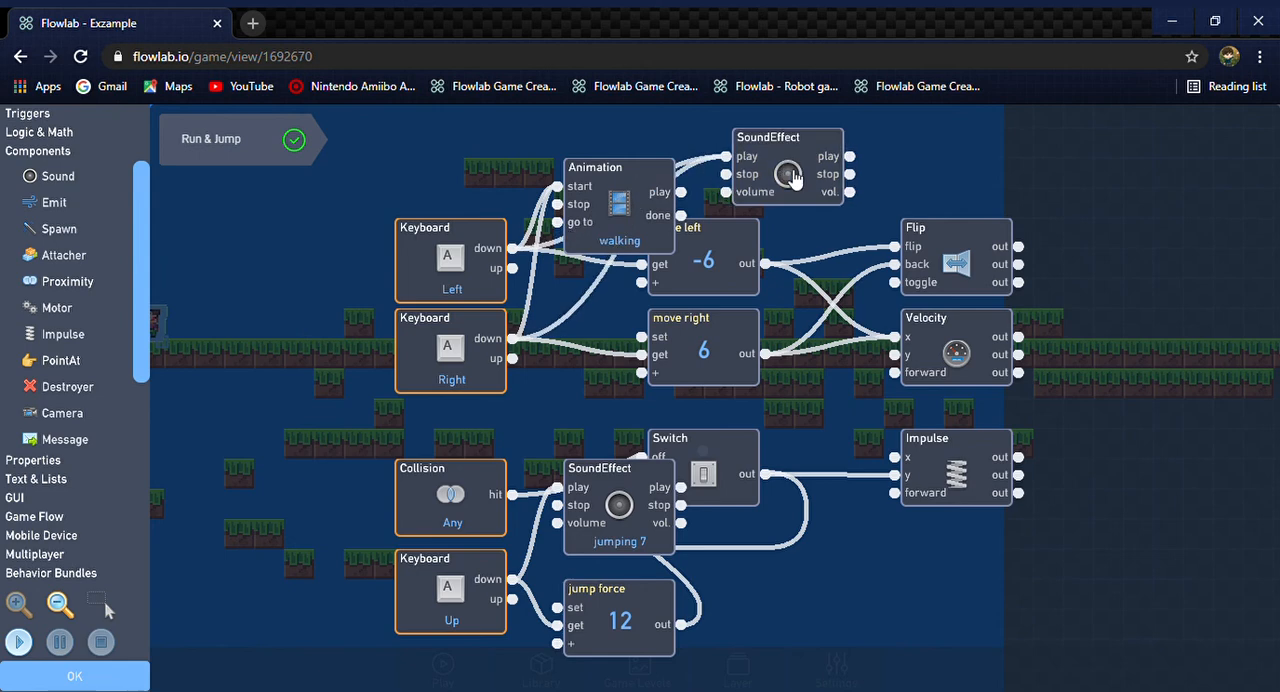
Browse the 8-bit movement and coins sound categories for the new SoundEffect, previewing coins 2 and coins 7
left_click(790, 176)
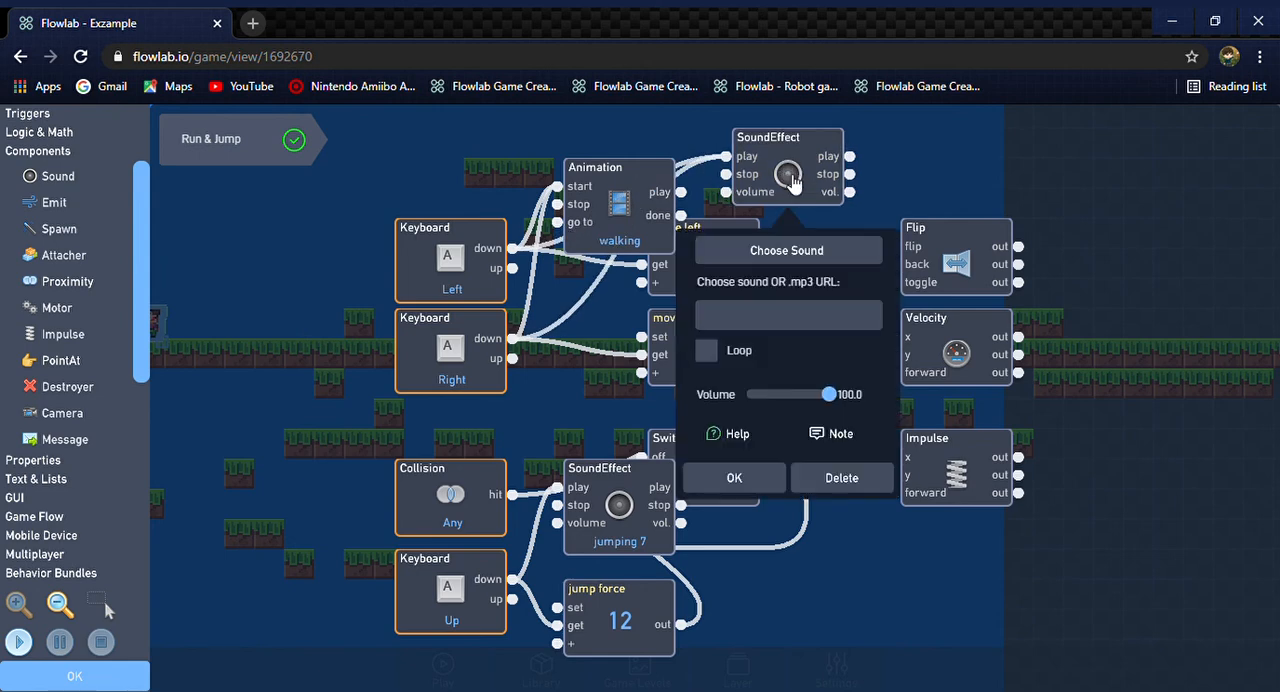
left_click(786, 251)
left_click(591, 320)
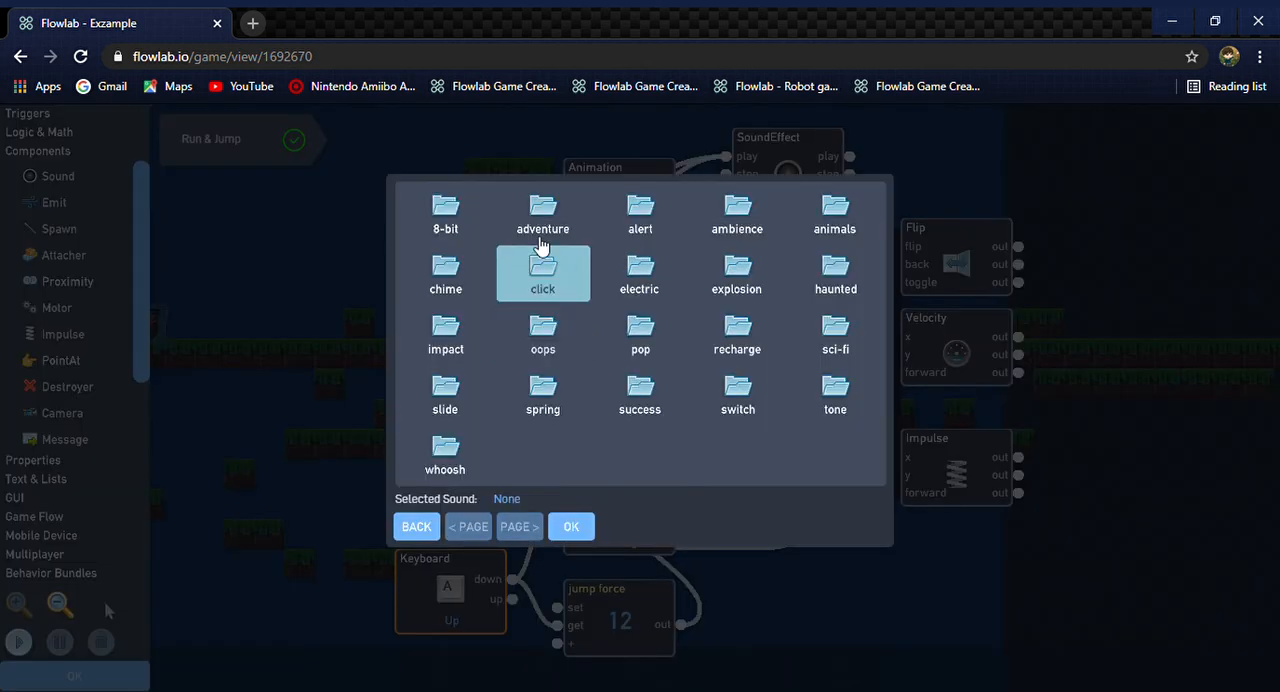
left_click(443, 214)
left_click(741, 397)
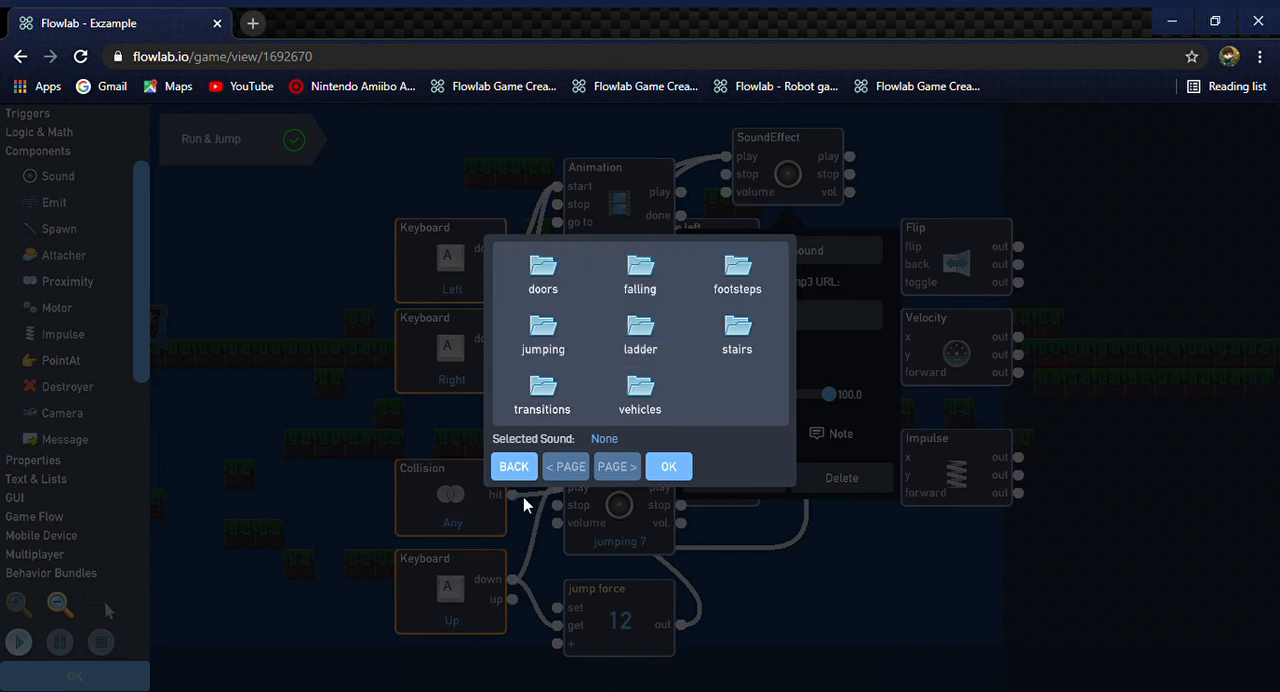
left_click(513, 466)
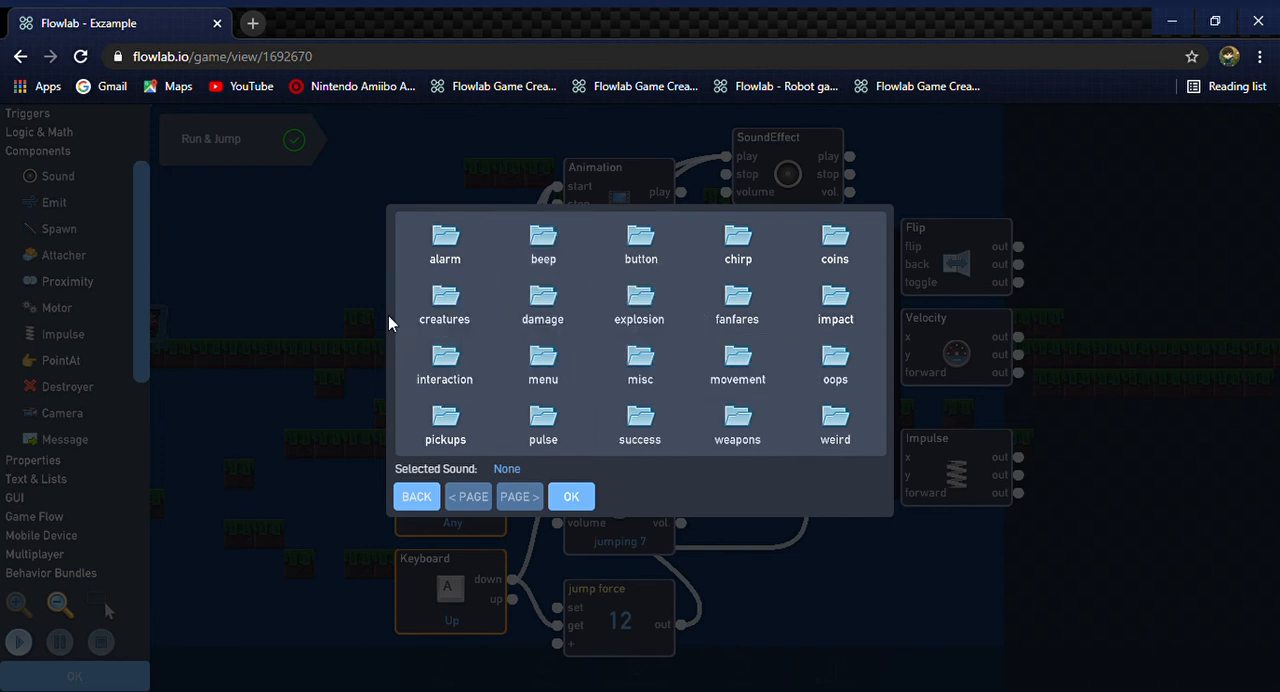
left_click(835, 238)
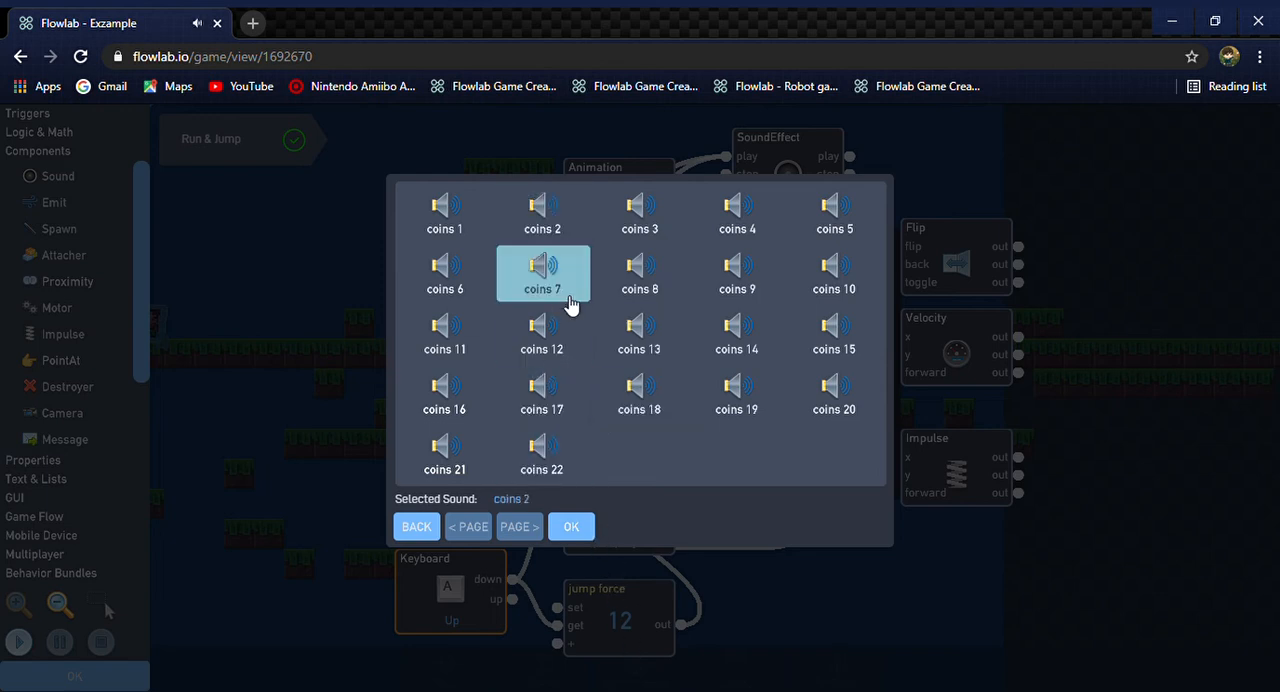
left_click(417, 525)
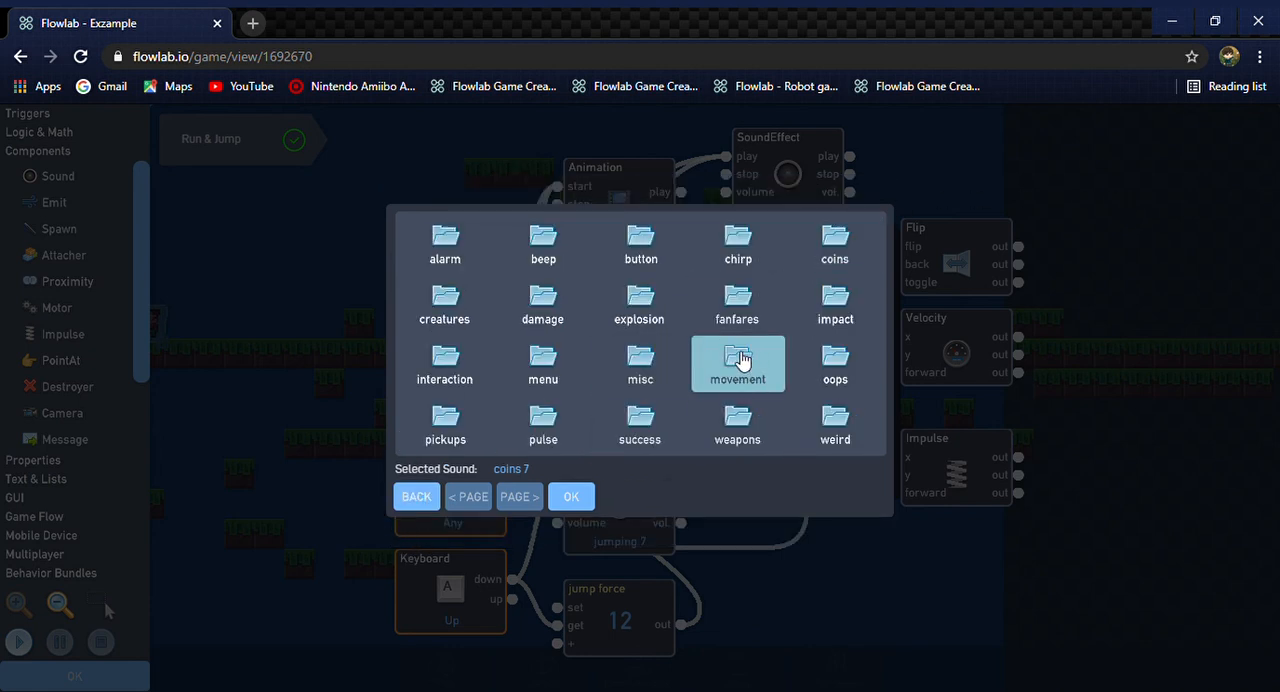
left_click(433, 500)
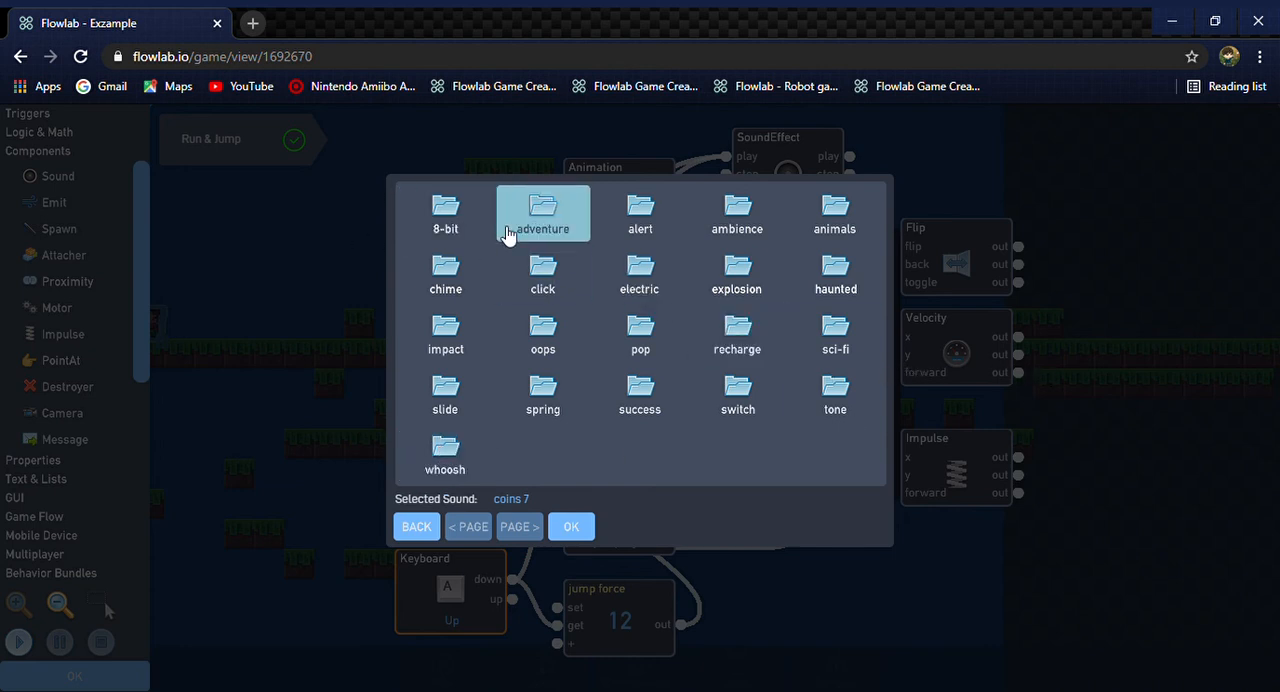
Preview the 8-bit movement footsteps sounds, including footsteps 5 and footsteps 1, and assign footsteps 6 to the new SoundEffect
left_click(448, 222)
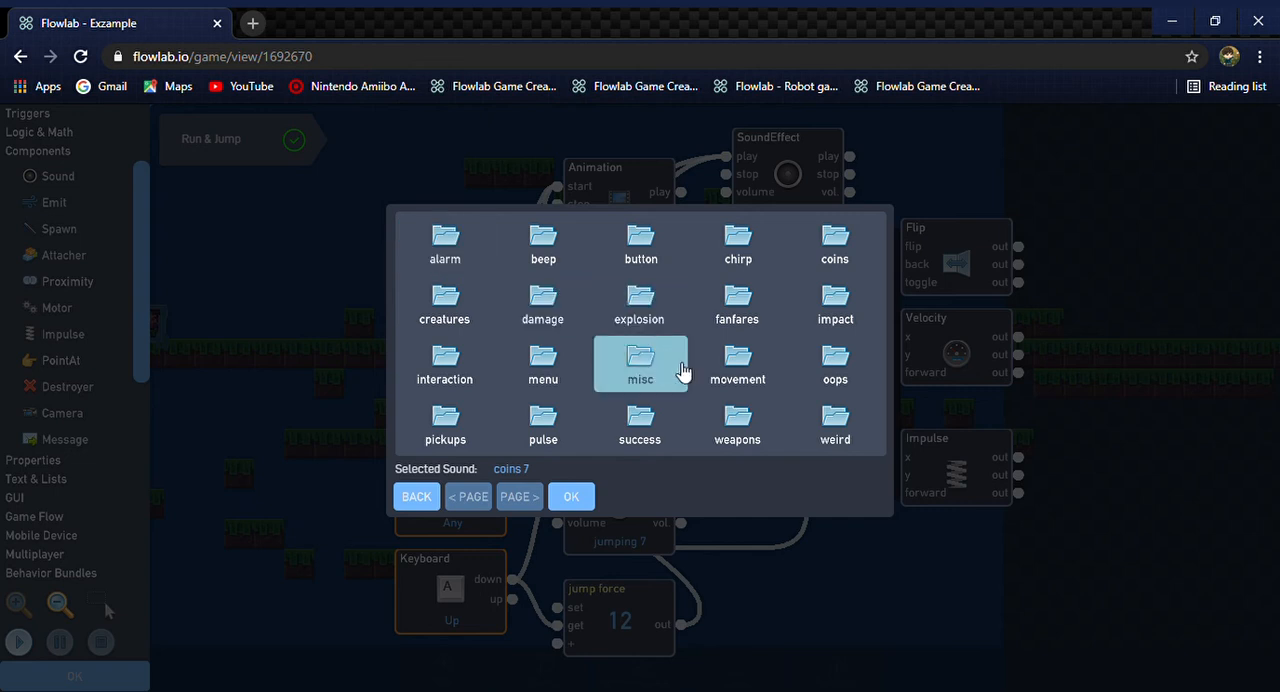
left_click(730, 372)
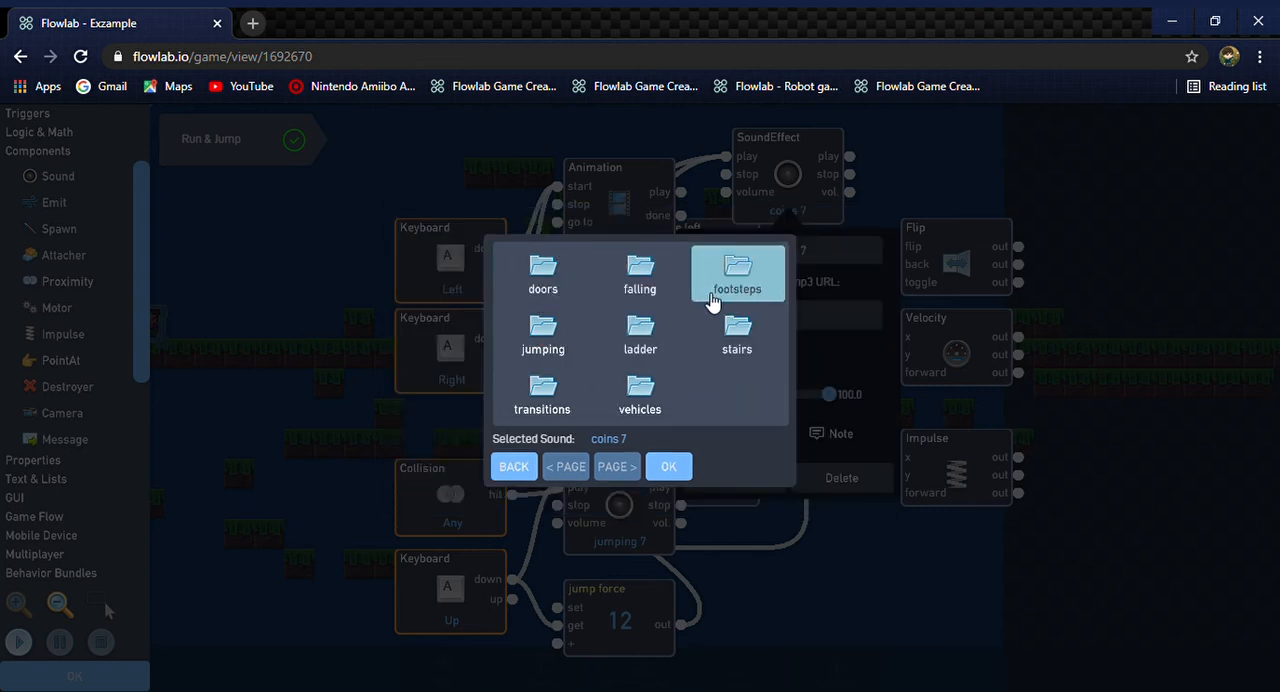
left_click(760, 277)
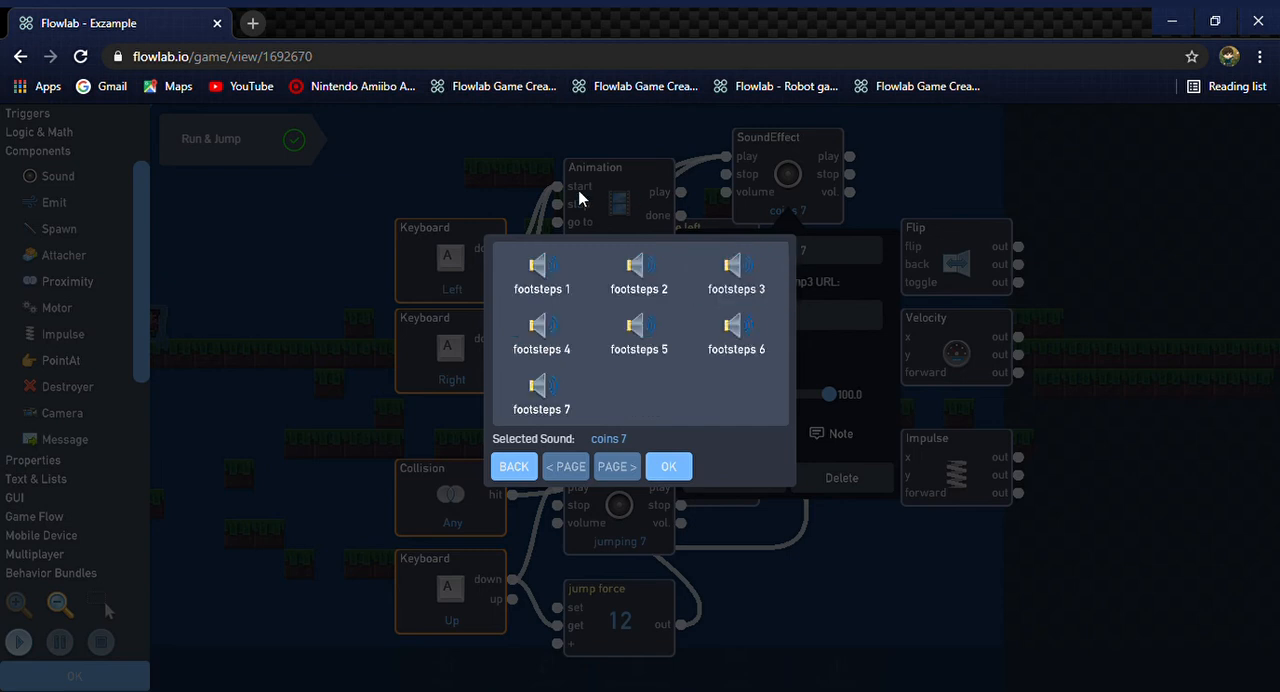
left_click(545, 287)
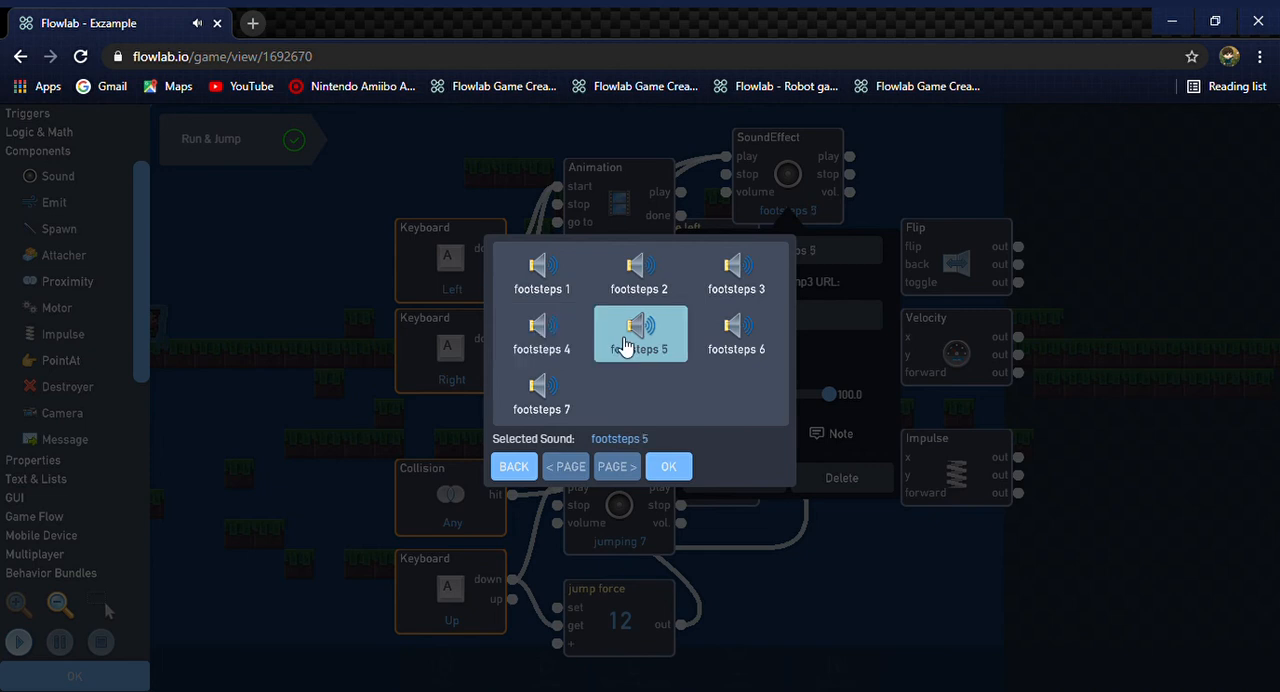
left_click(588, 331)
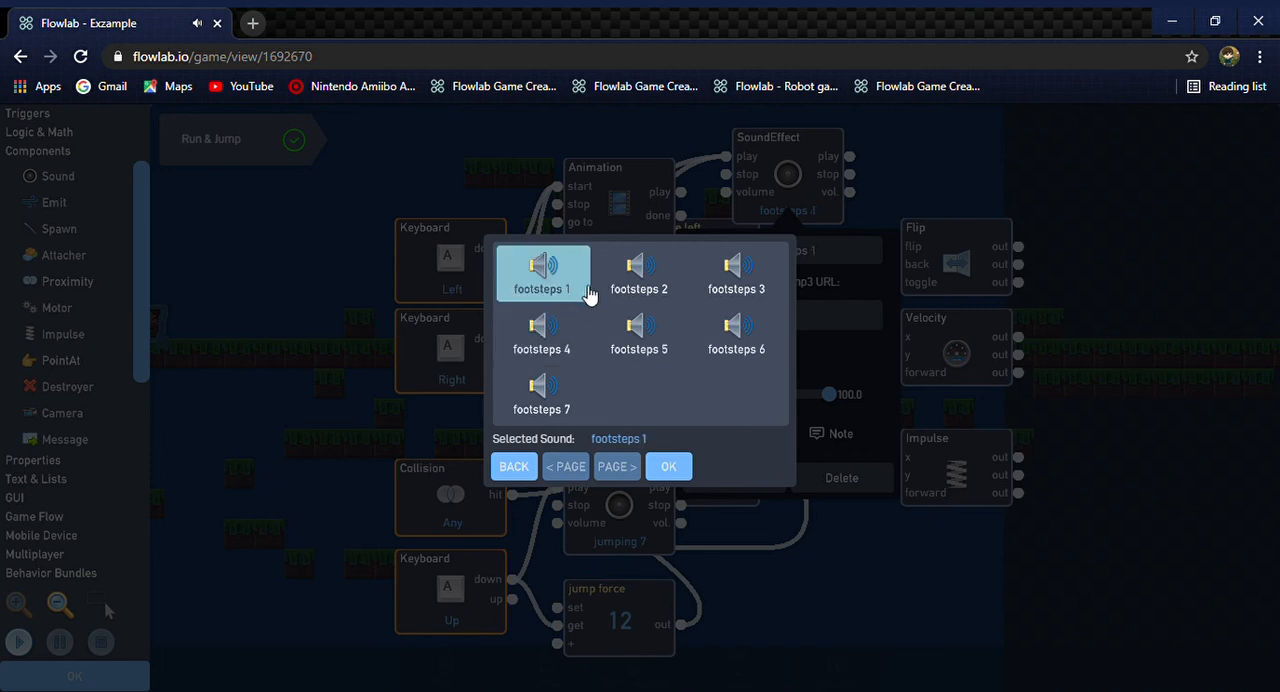
left_click(640, 300)
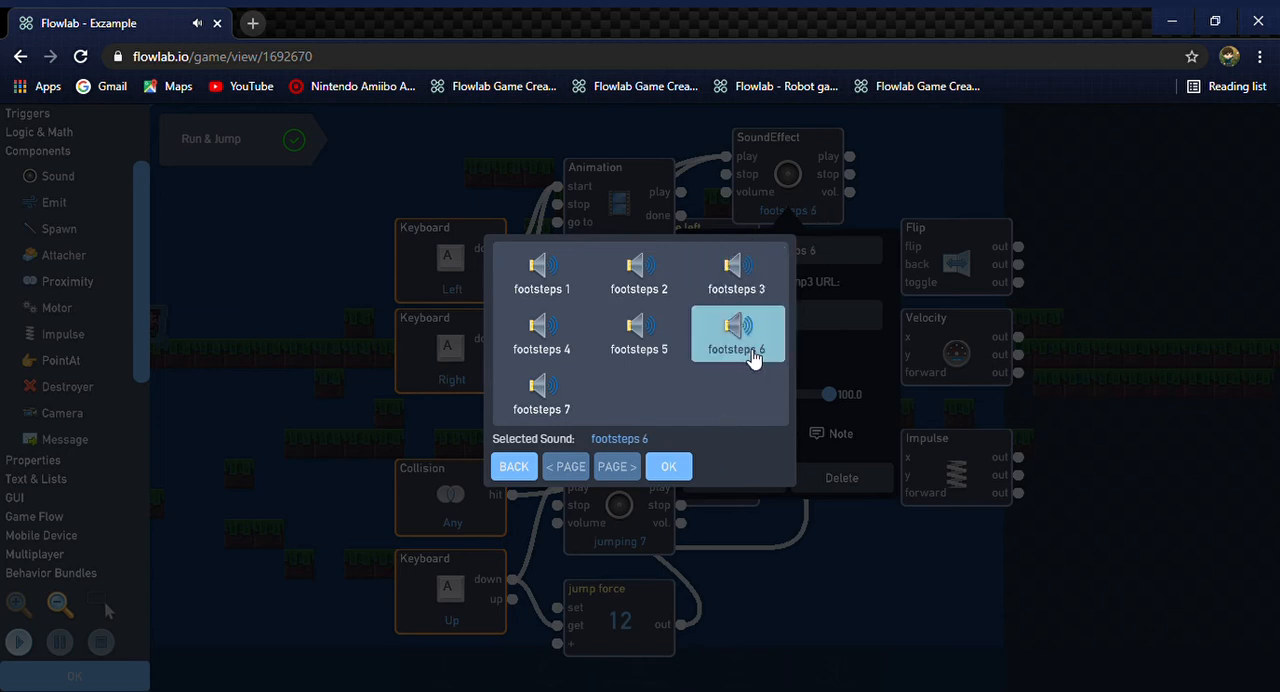
left_click(680, 470)
Start the game test and make the character run right and left to check the footsteps sound
left_click(18, 641)
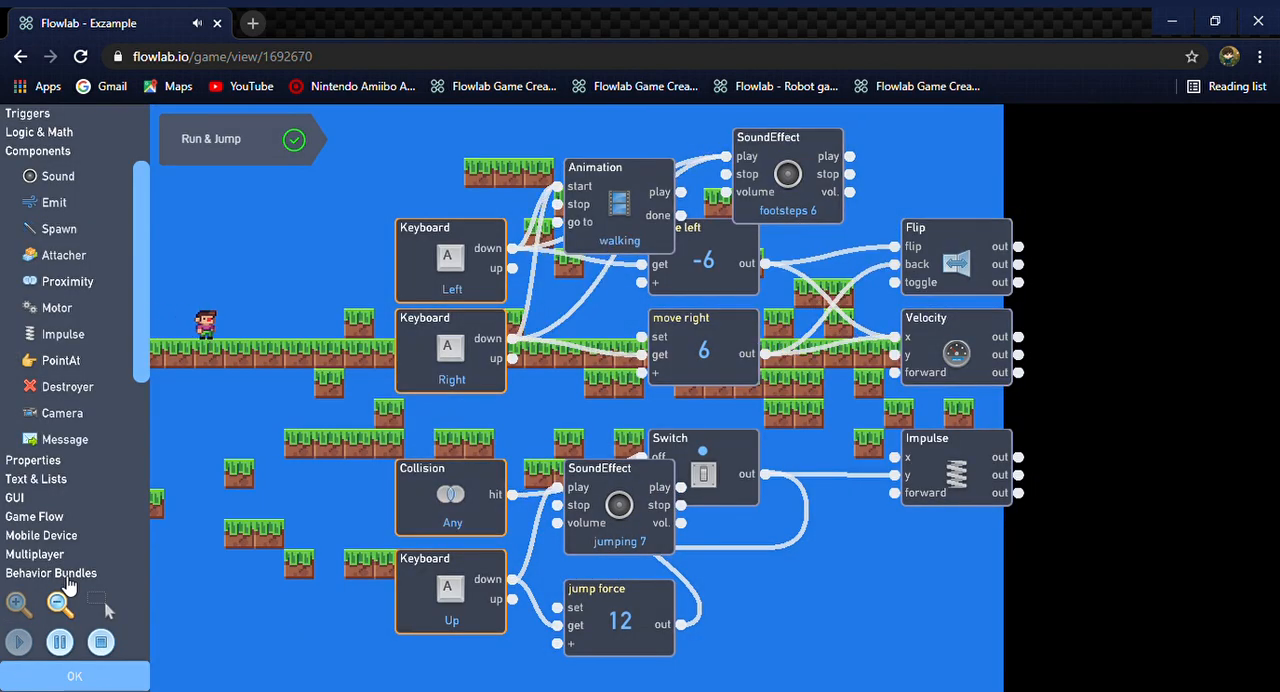
key("Right")
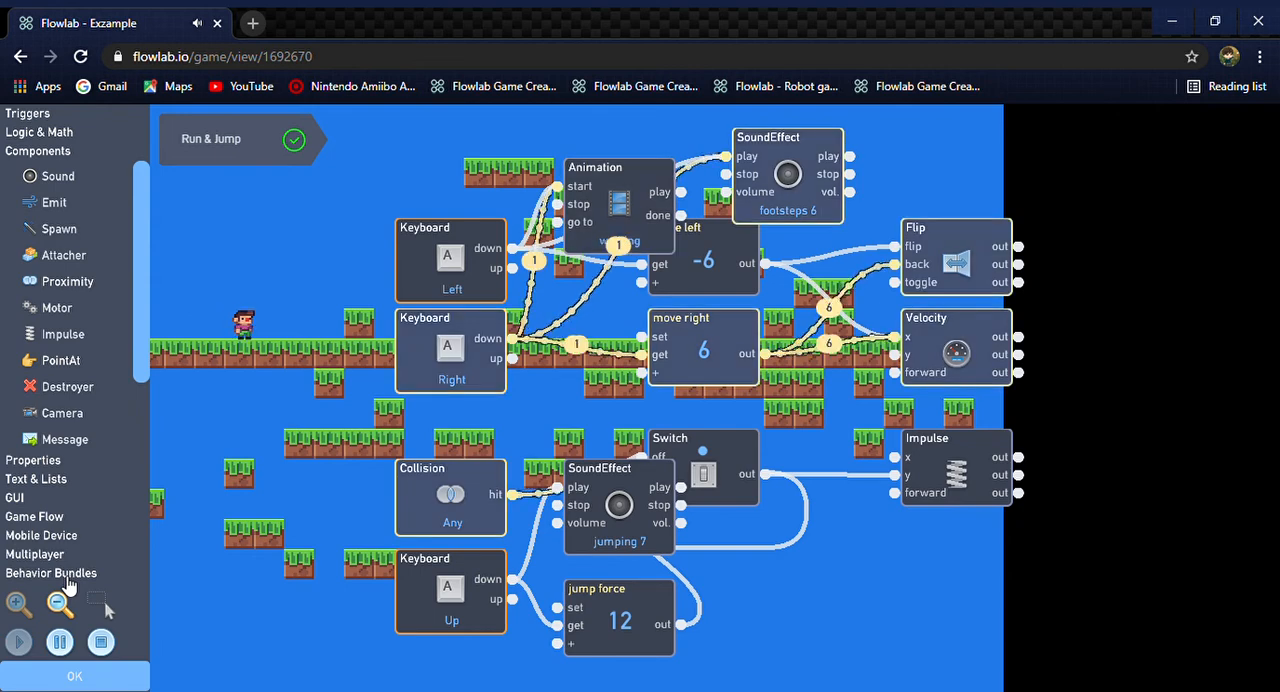
key("Left")
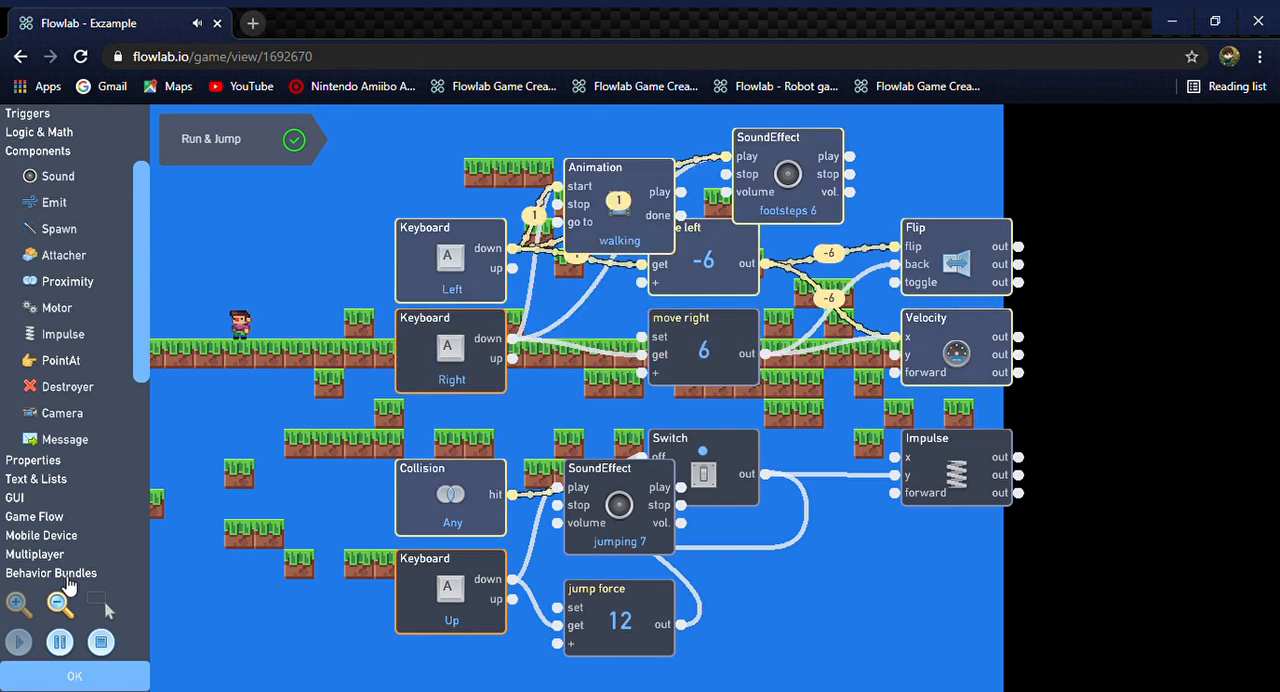
key("Right")
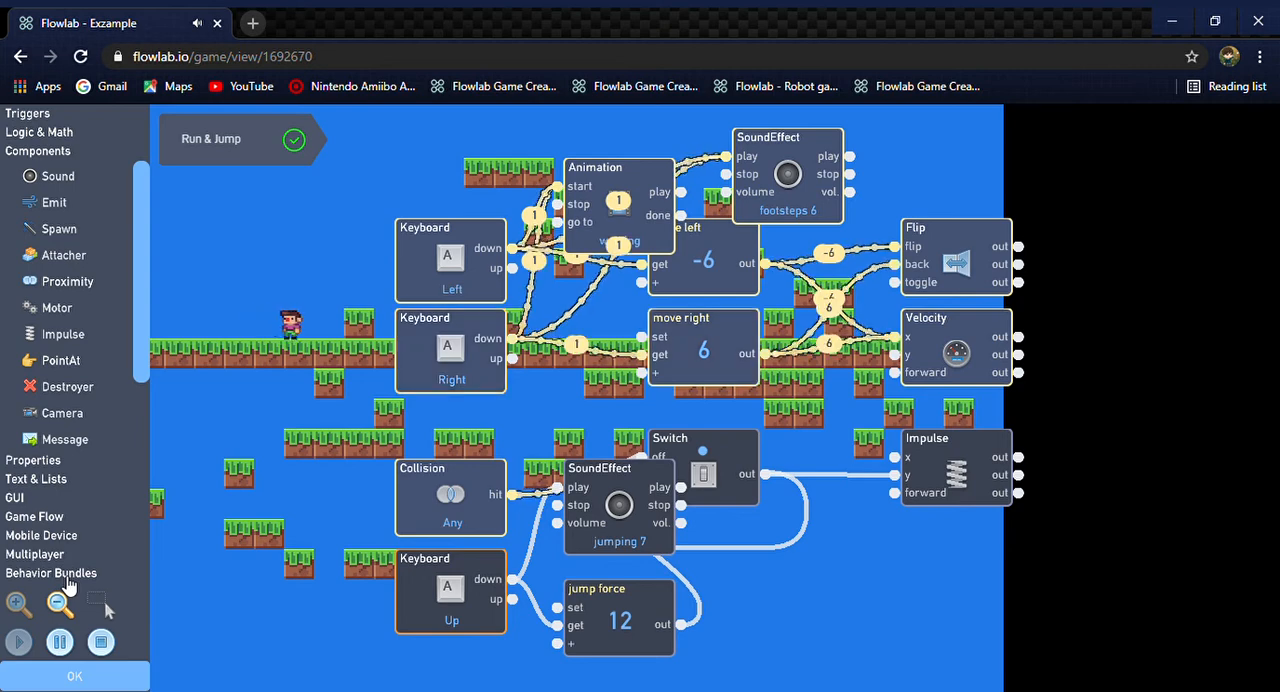
Finish the leftward footsteps test, stop the game and move the Animation behavior clear of the move left block
key("Left")
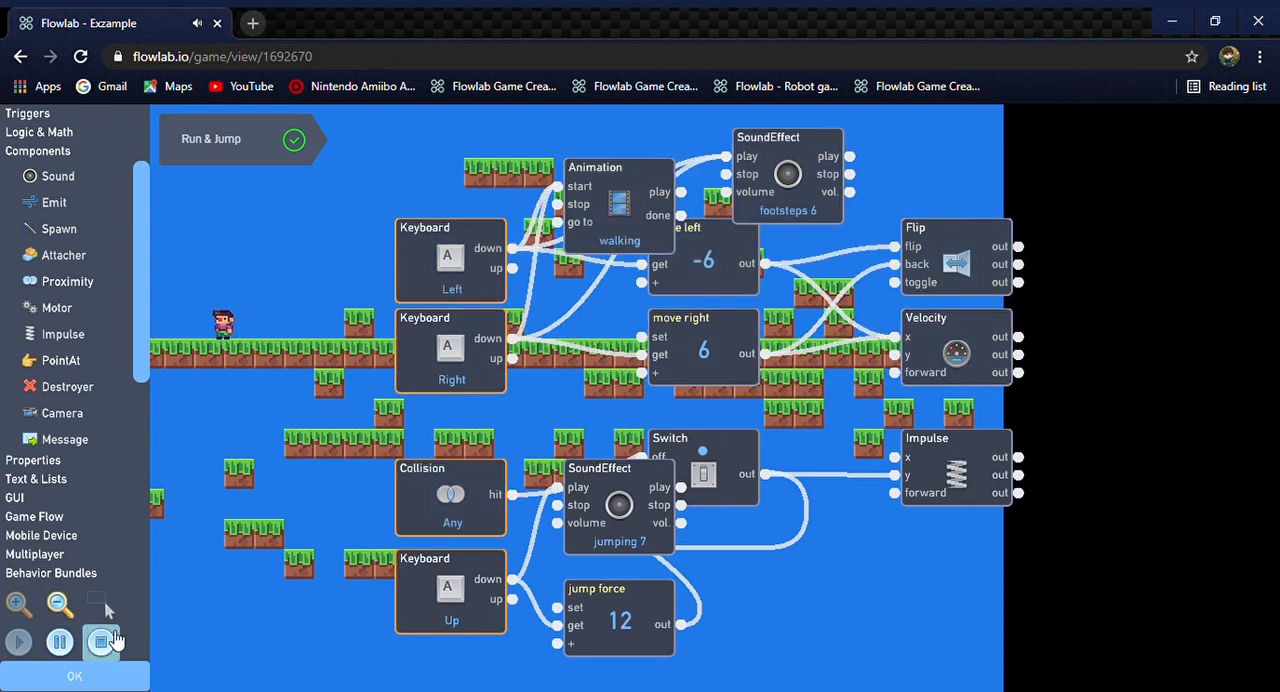
left_click(100, 641)
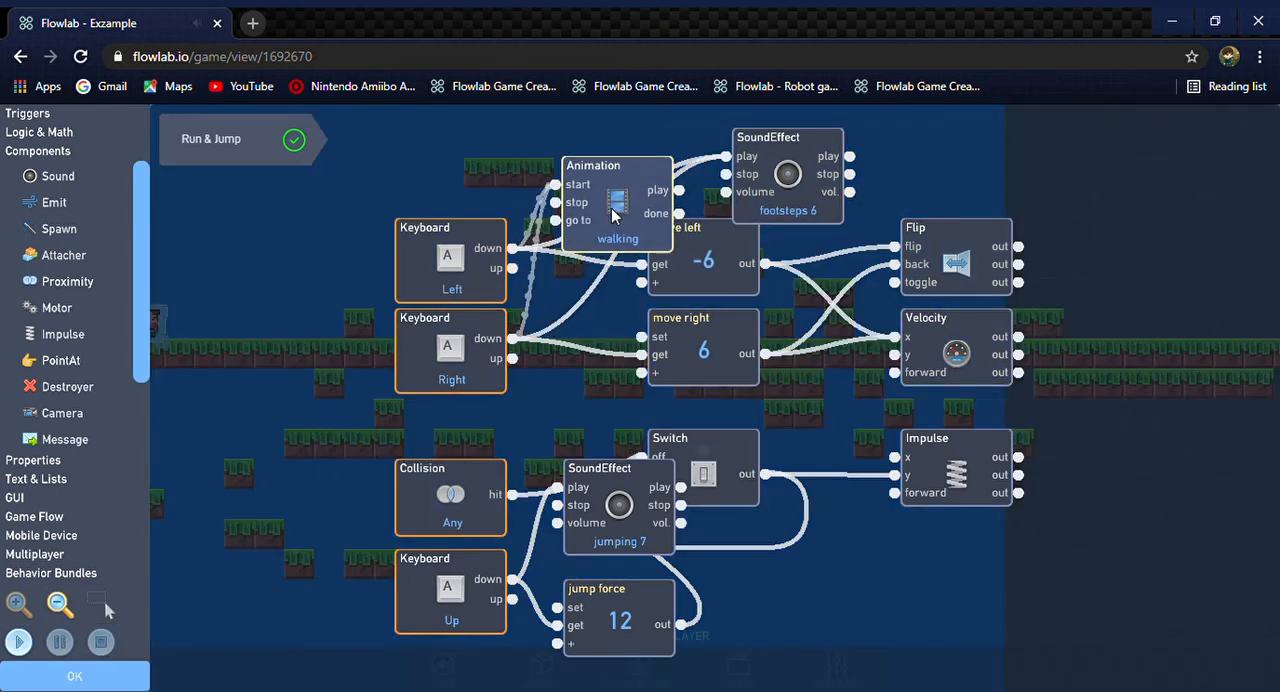
left_click_drag(617, 214, 531, 156)
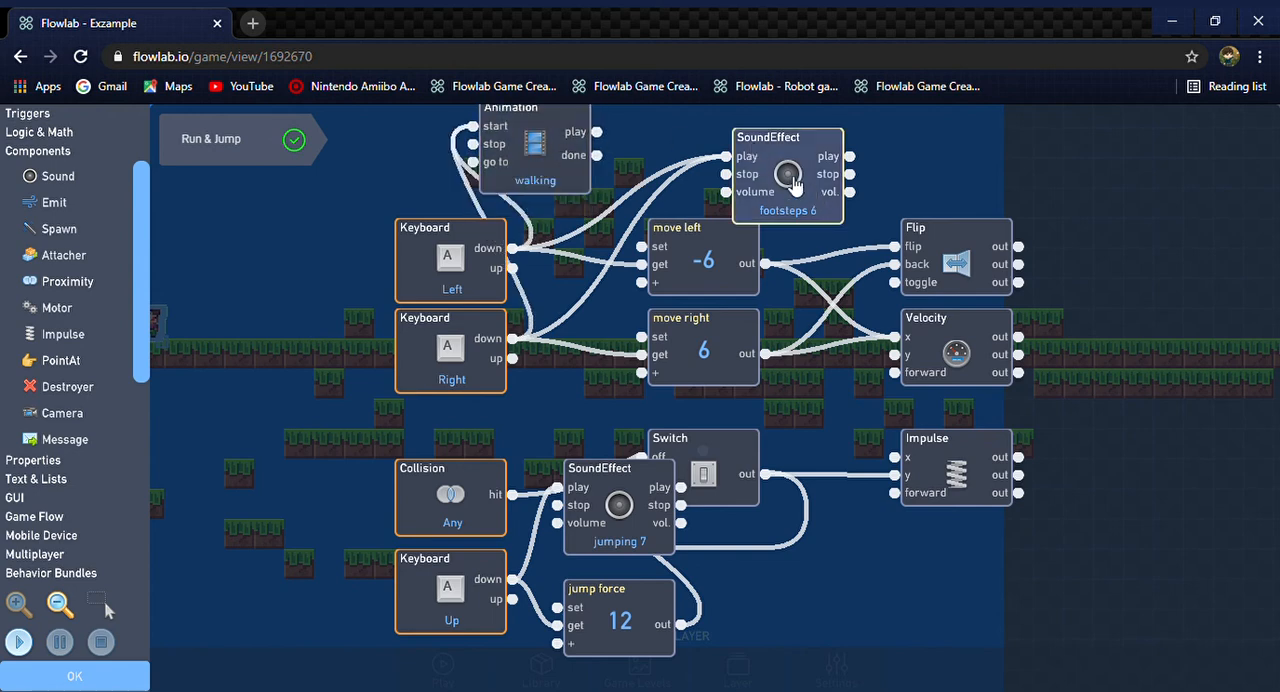
Change the second SoundEffect's sound to footsteps 1 from the 8-bit movement effects
left_click(788, 188)
left_click(823, 269)
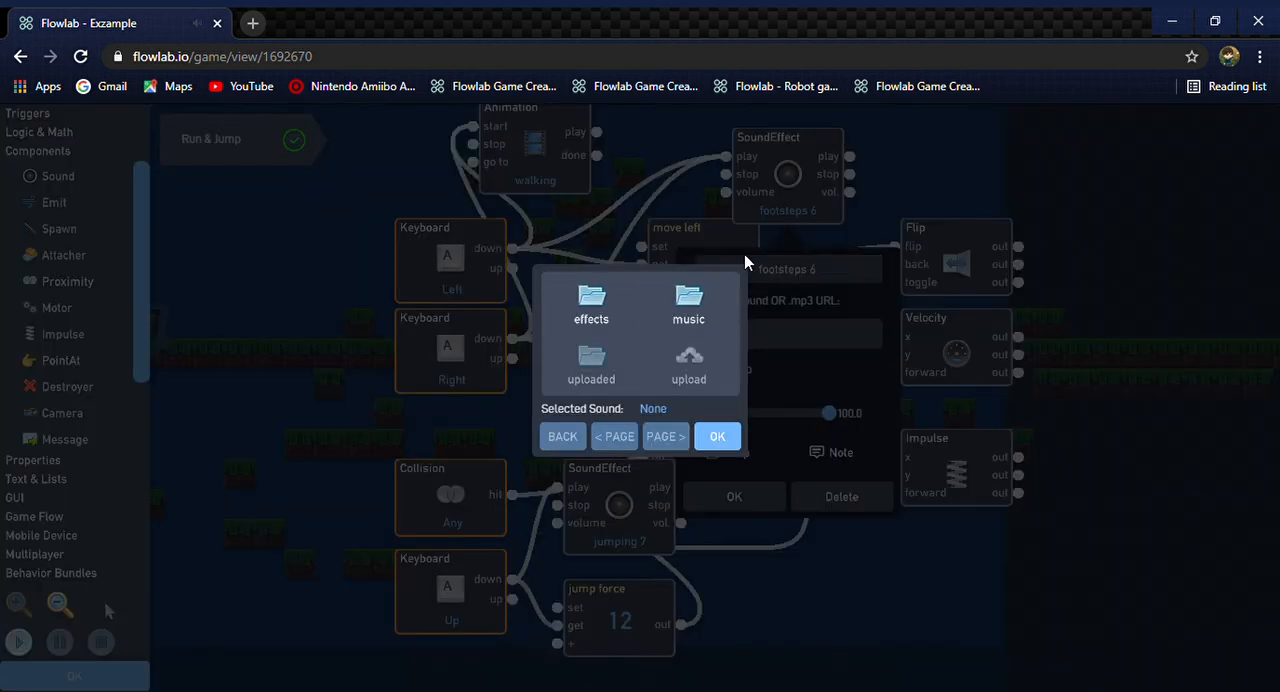
left_click(600, 305)
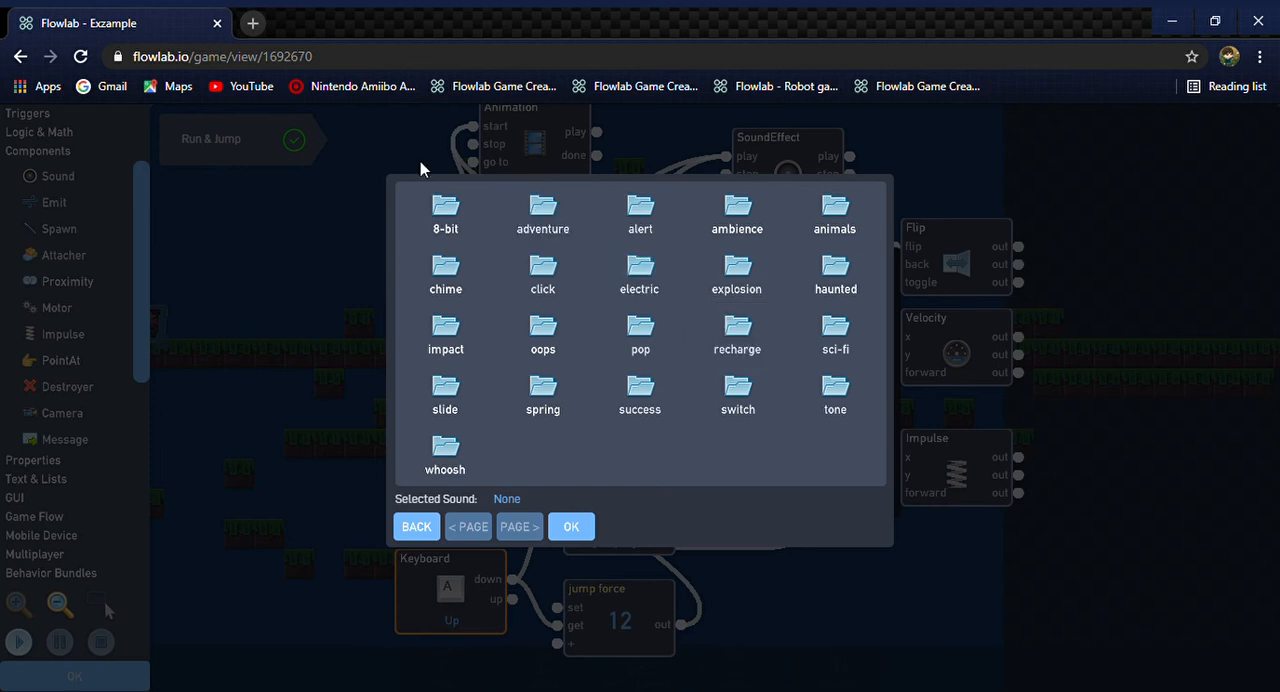
left_click(430, 210)
left_click(777, 360)
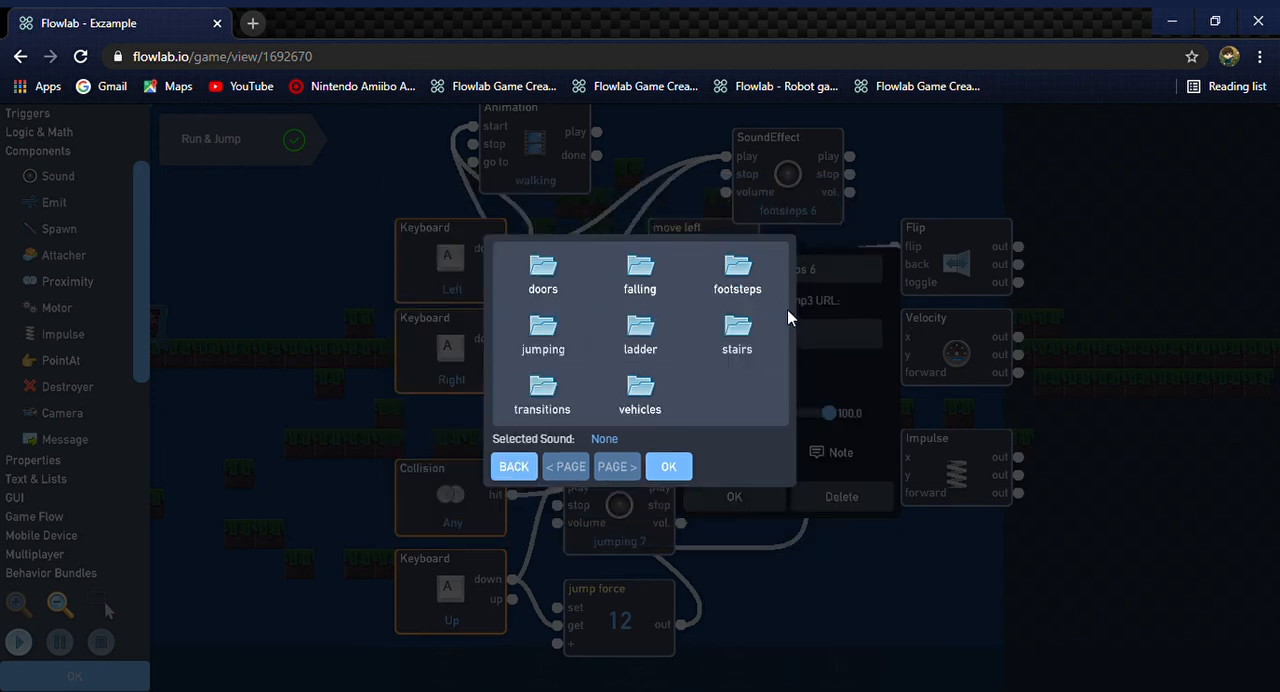
left_click(748, 264)
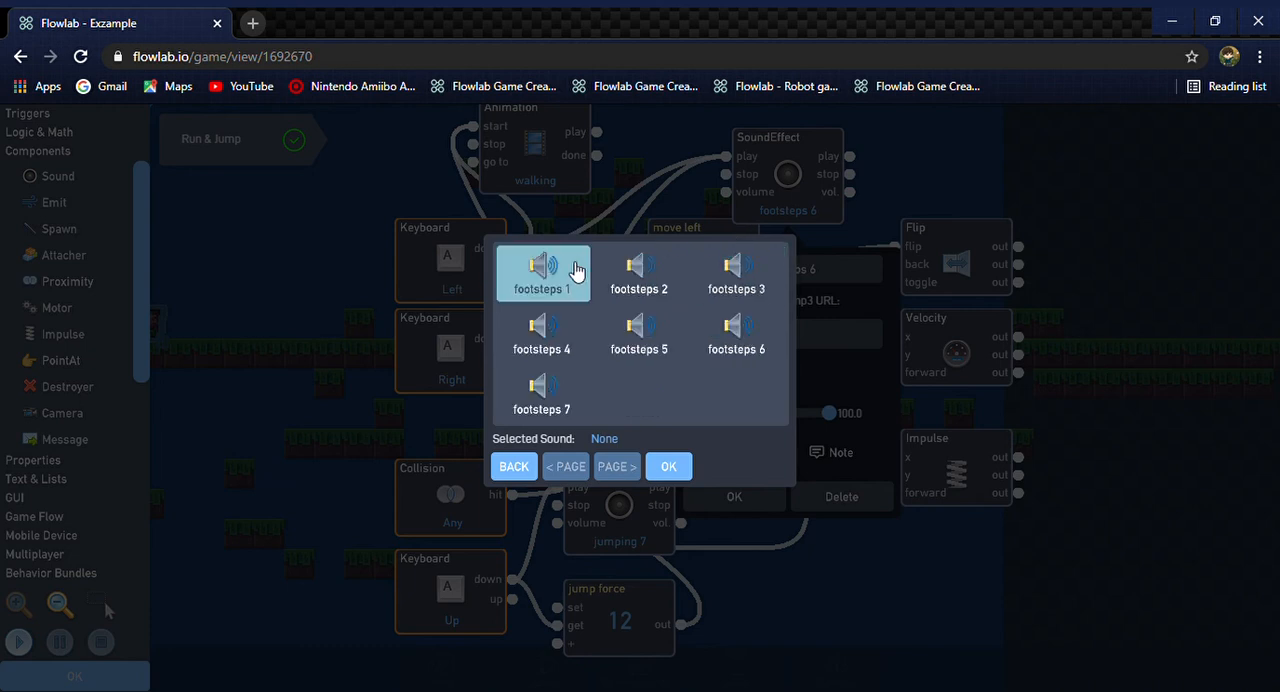
left_click(560, 272)
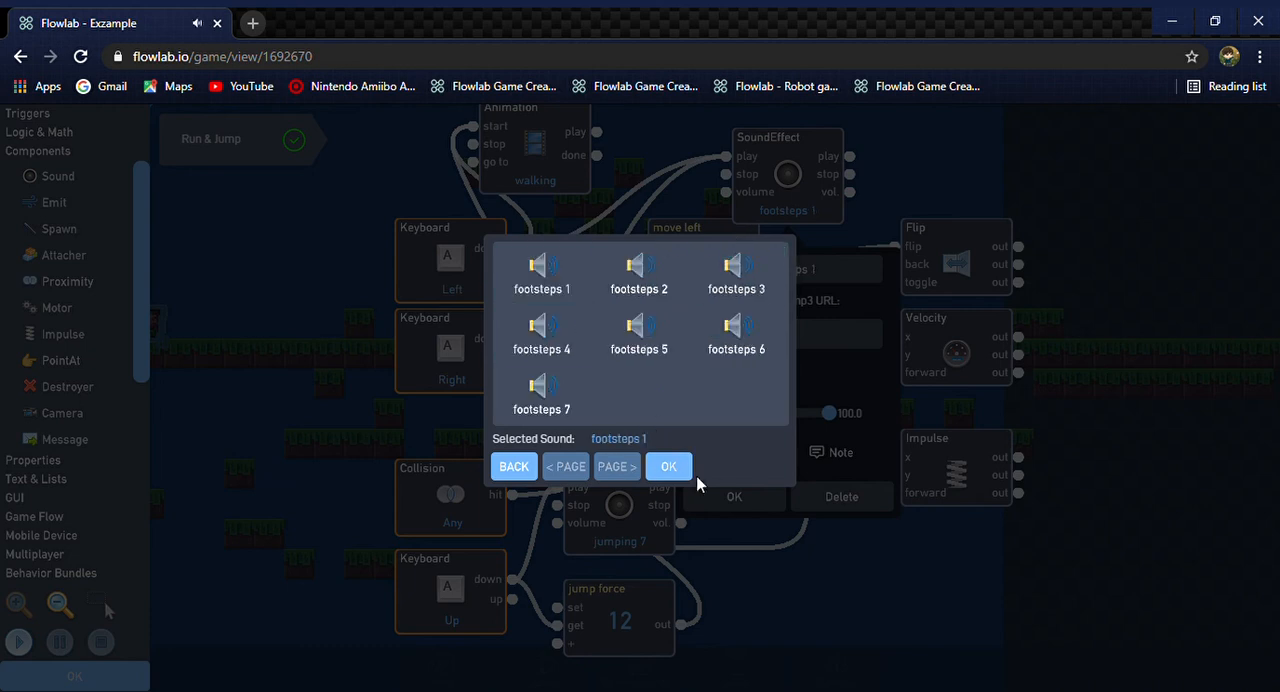
left_click(668, 466)
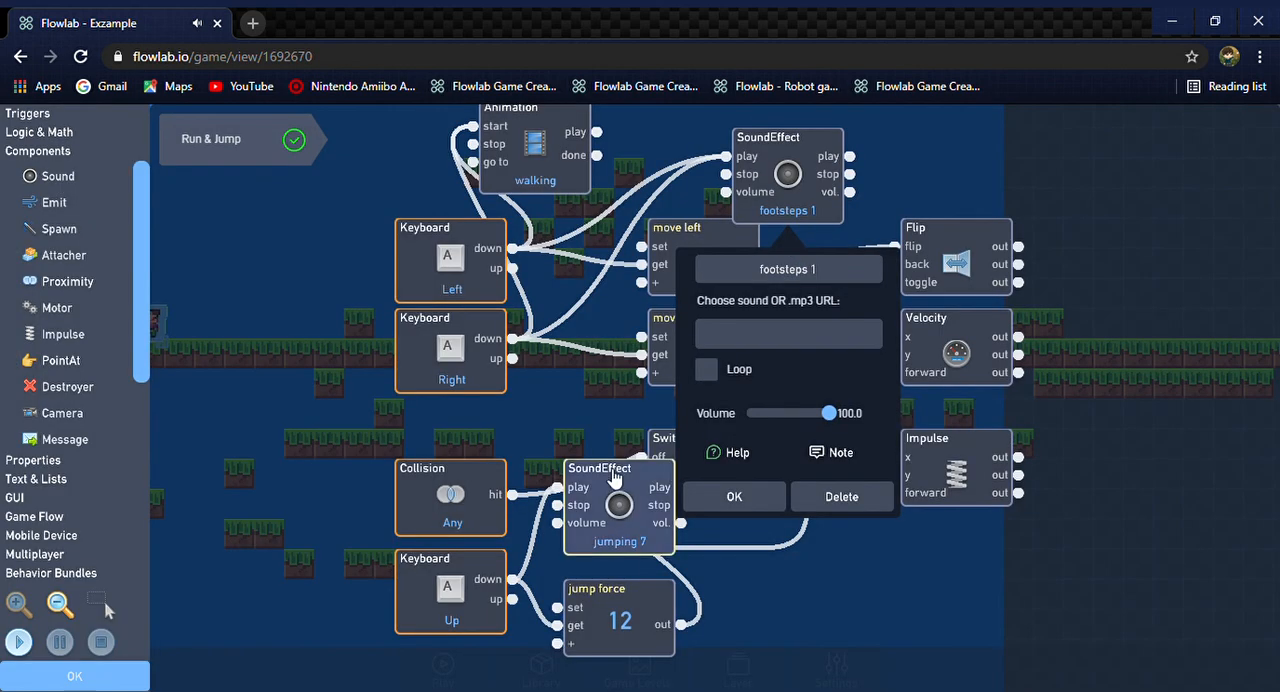
Test the footsteps 1 sound by running the character right, and stop the game test
left_click(28, 636)
key("Right")
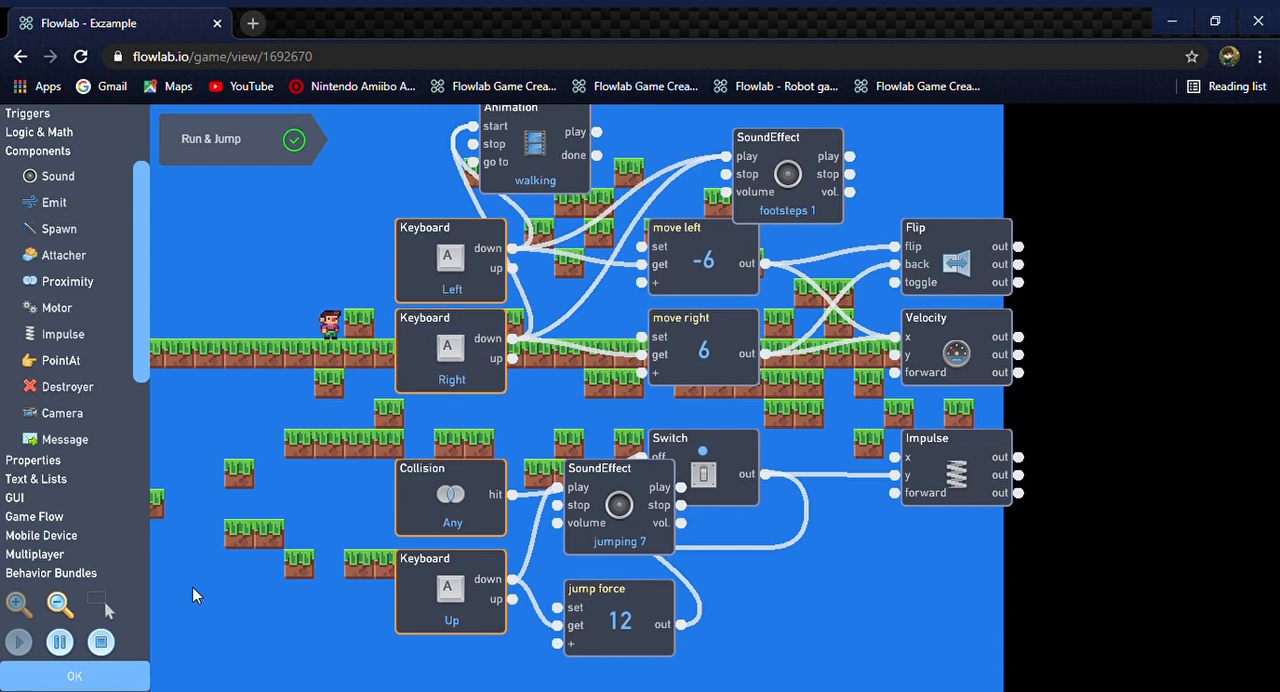
left_click(101, 641)
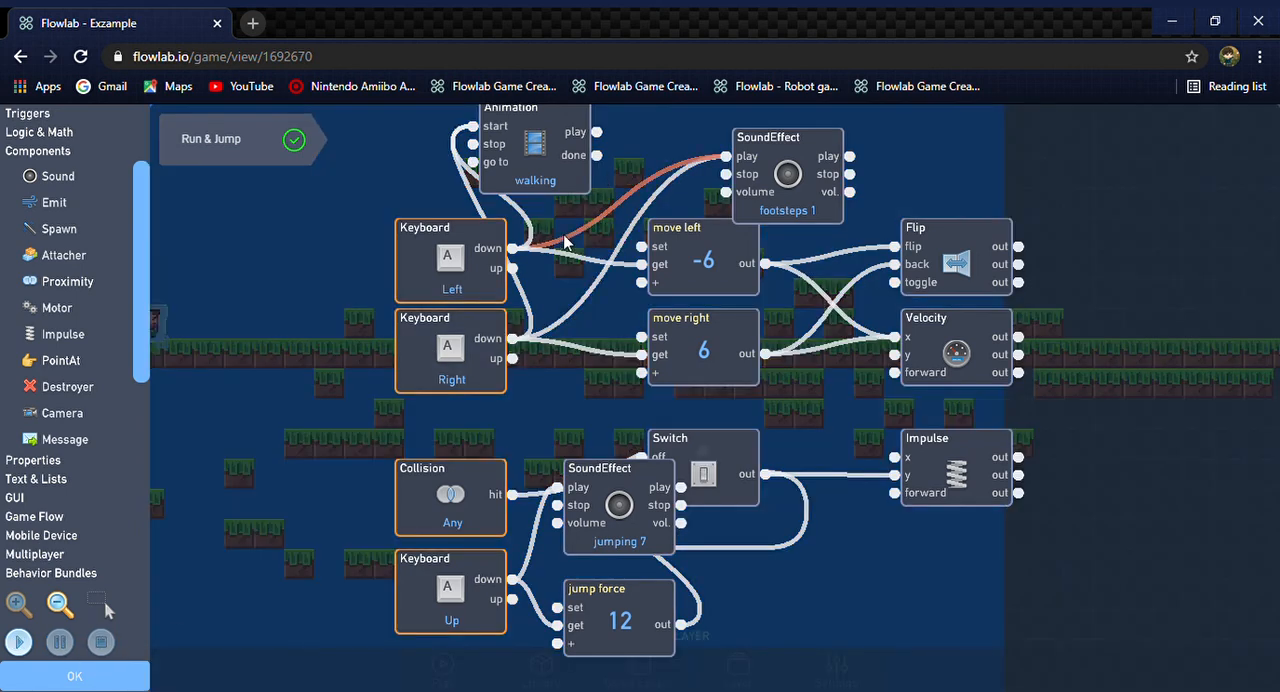
Delete the connection from the Left Keyboard trigger to the footsteps SoundEffect and close the character's behavior and object settings
left_click_drag(564, 240, 557, 239)
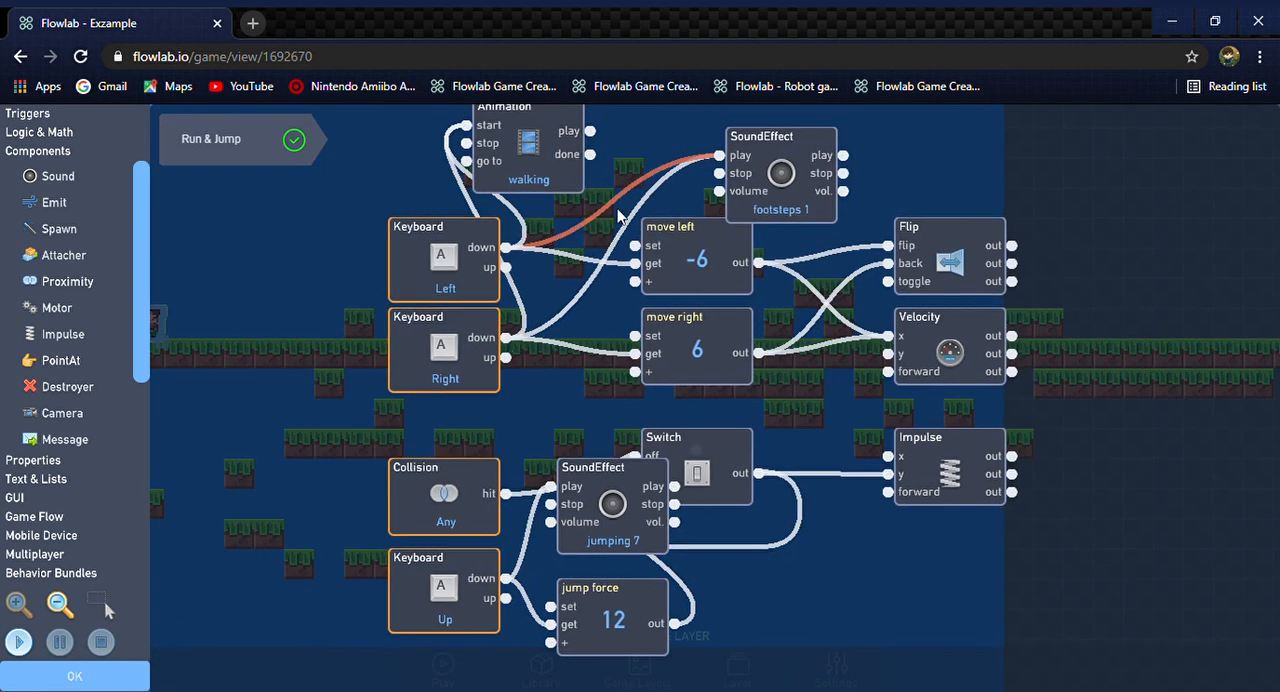
left_click(632, 186)
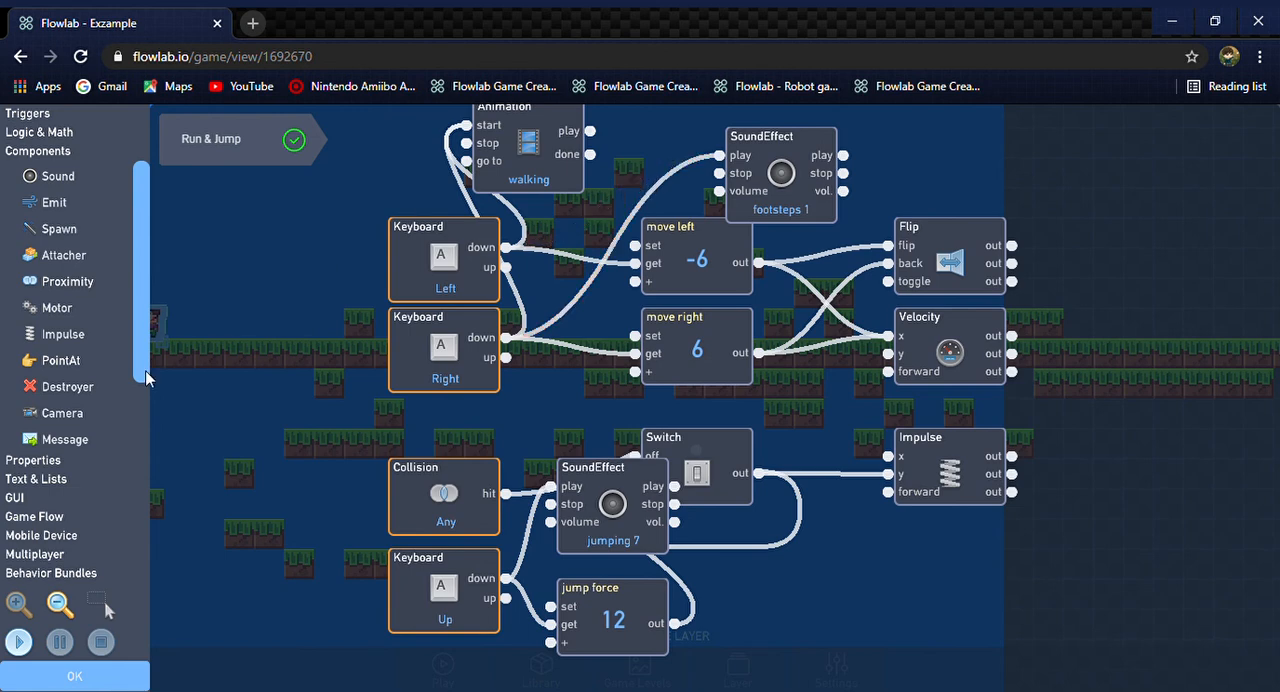
left_click(143, 672)
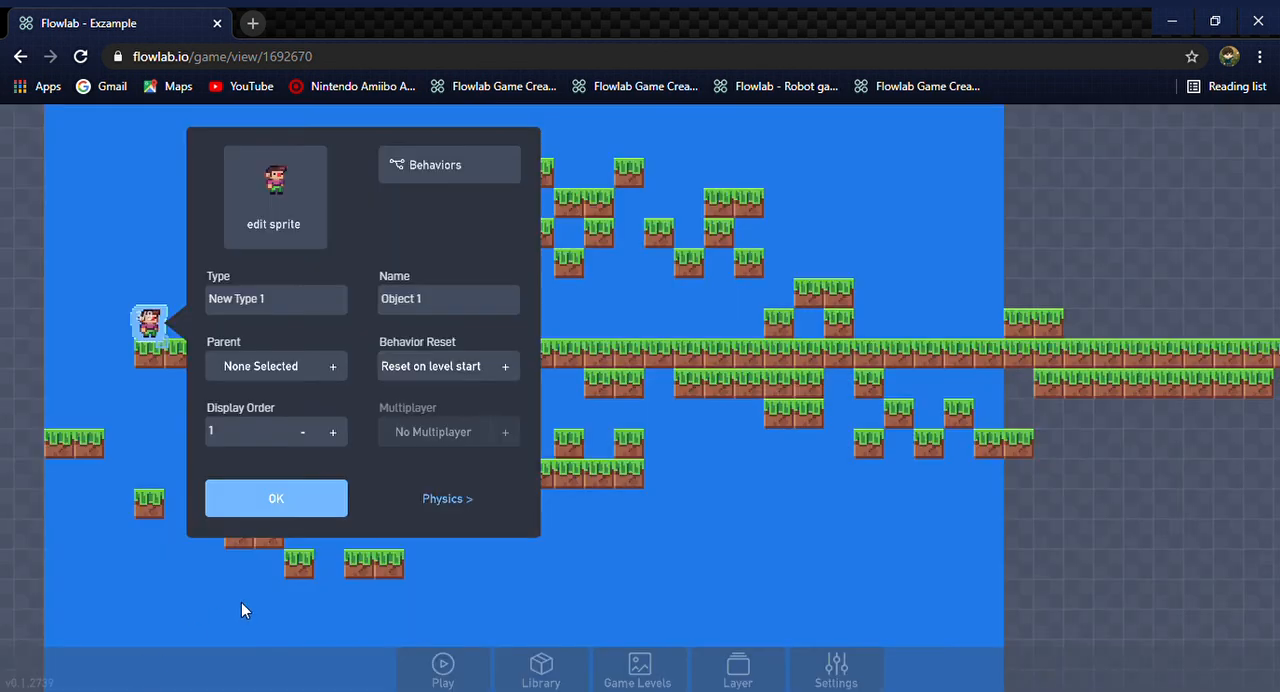
left_click(276, 506)
Play the level, running and jumping the character over the grass blocks in both directions to check the sounds, and return to editing
key("Escape")
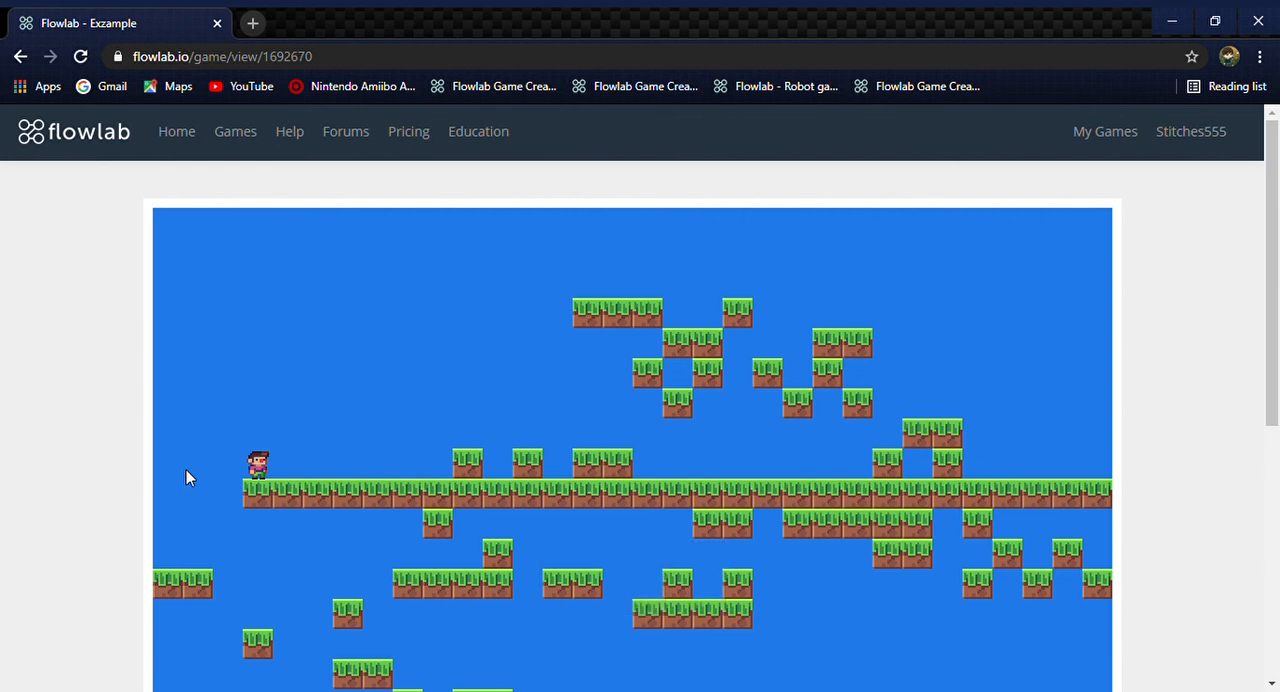
key("Right")
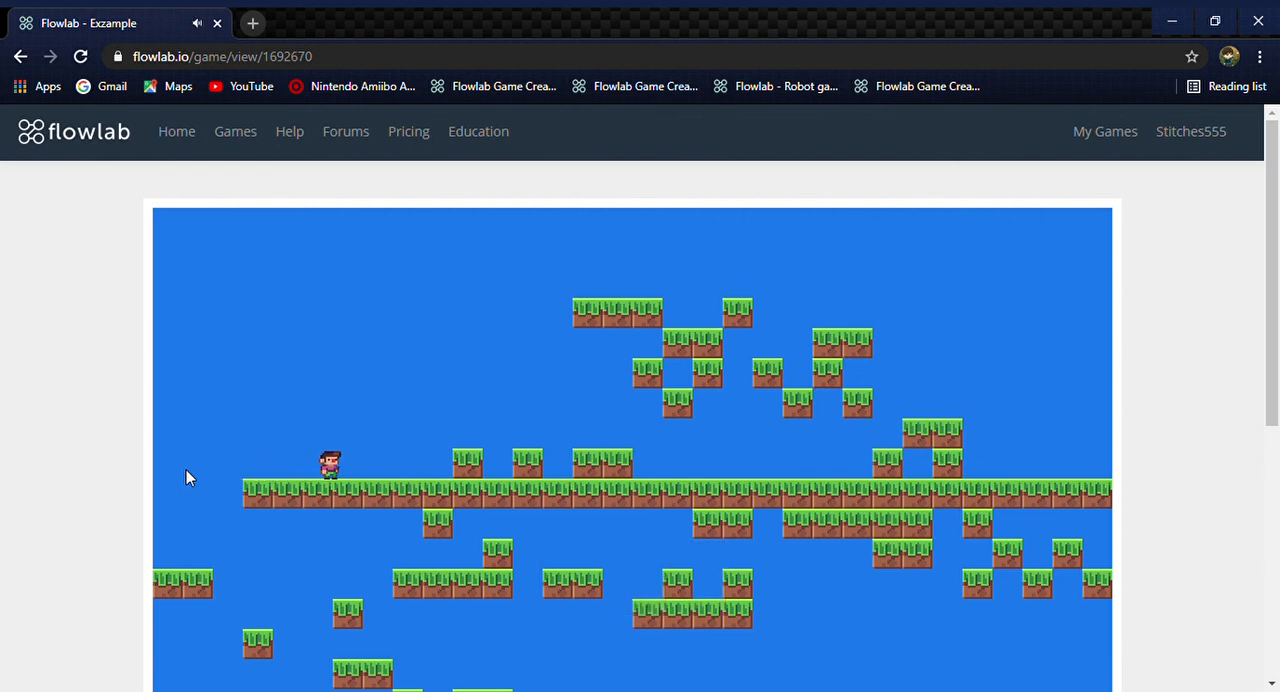
key("Right")
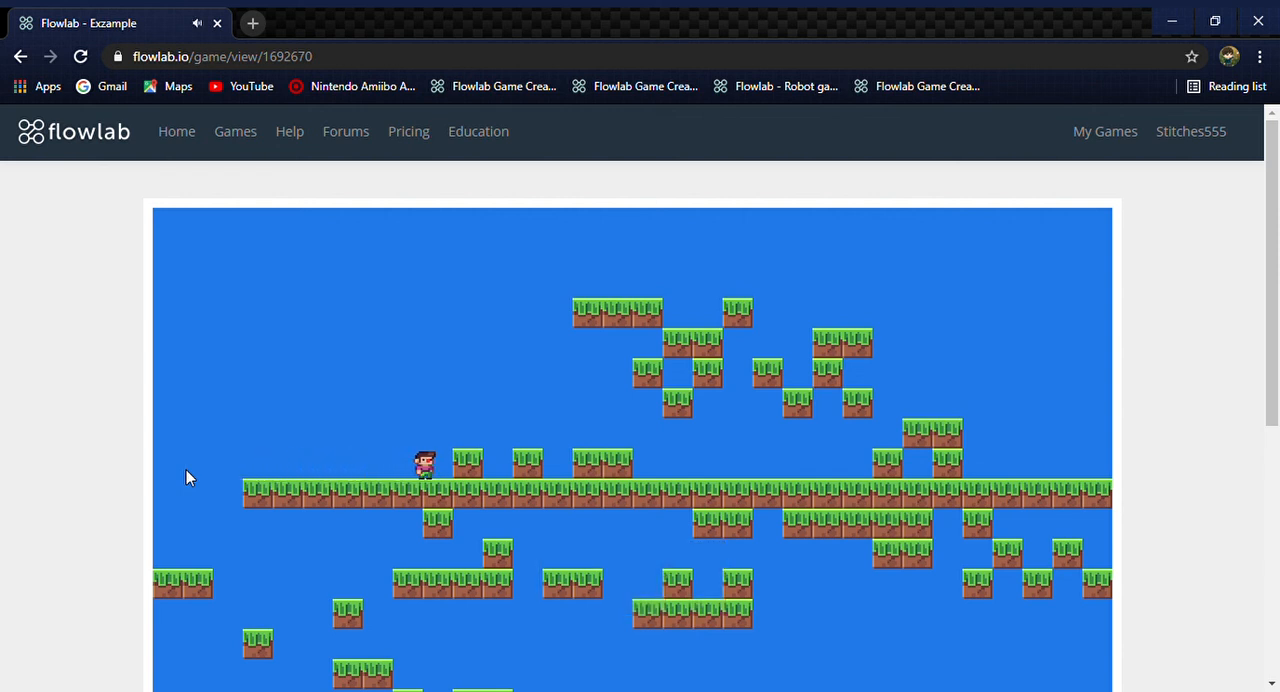
key("Up")
key("Up")
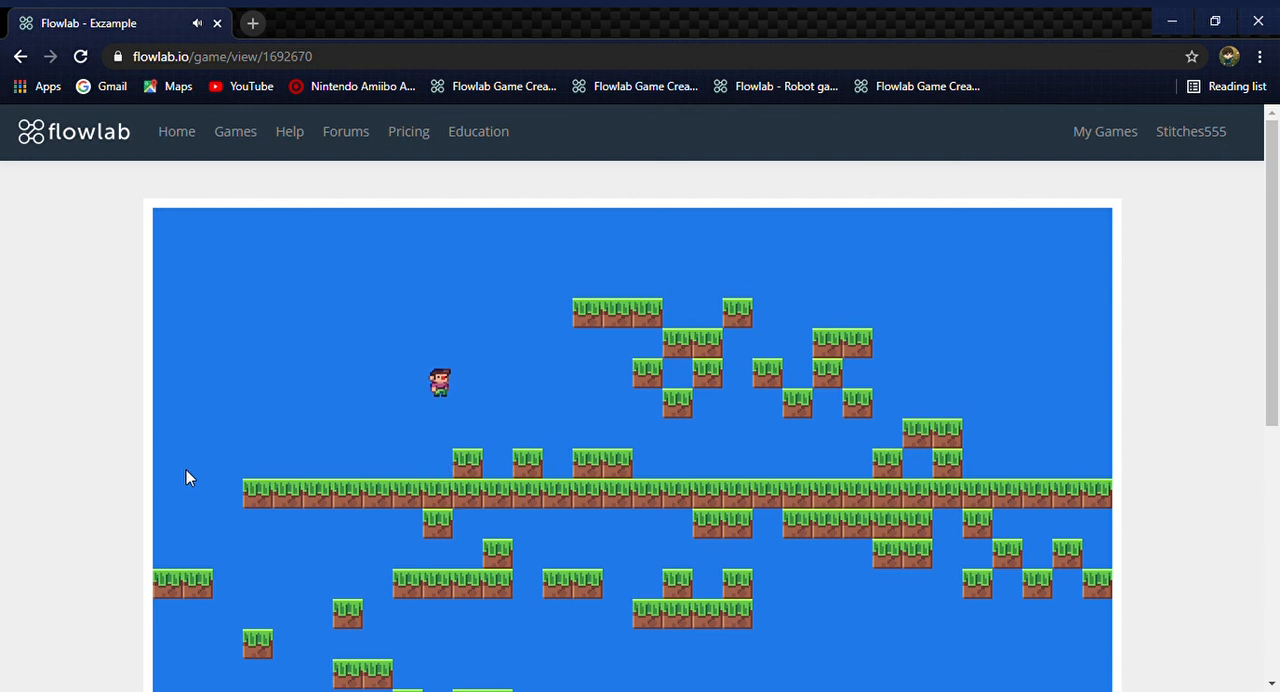
key("Right")
key("Up")
key("Right")
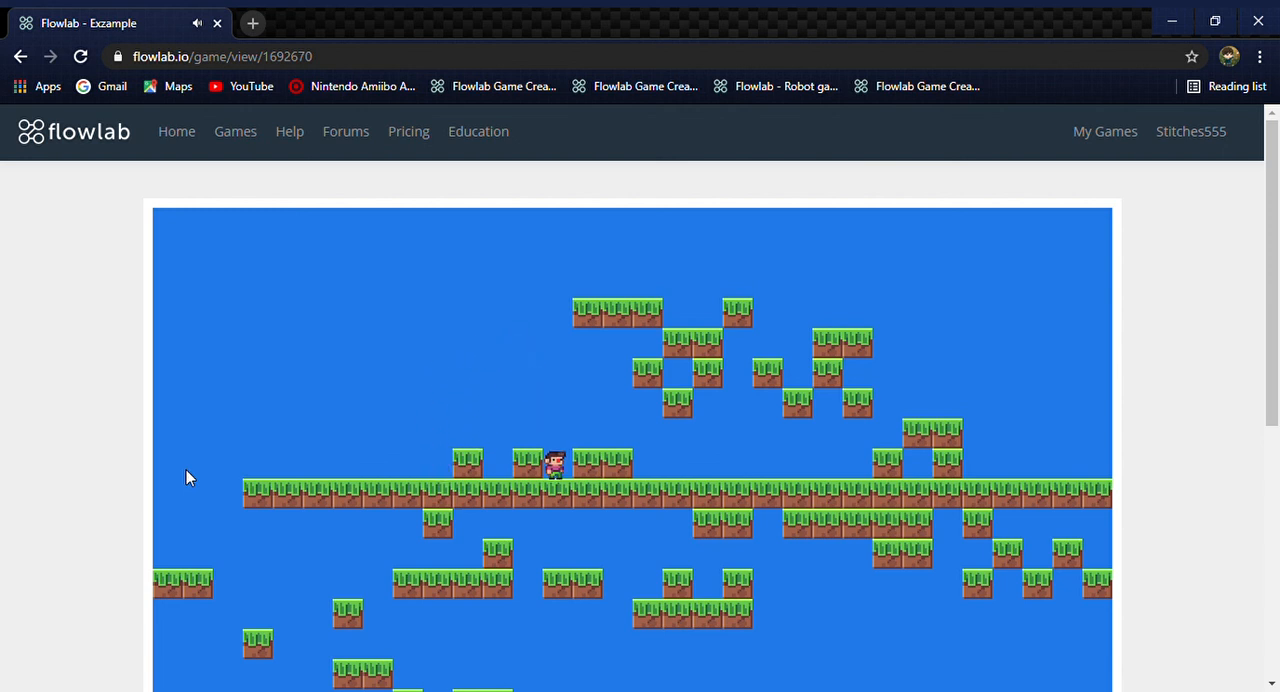
key("Up")
key("Left")
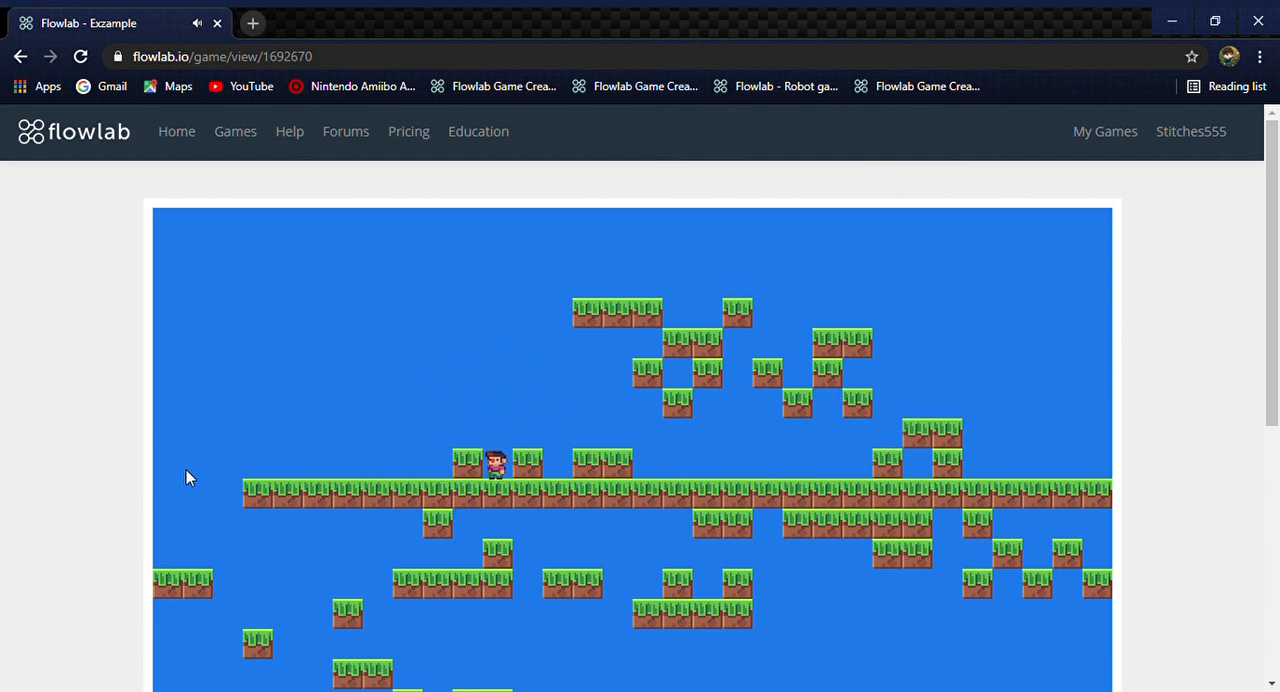
key("Up")
key("Escape")
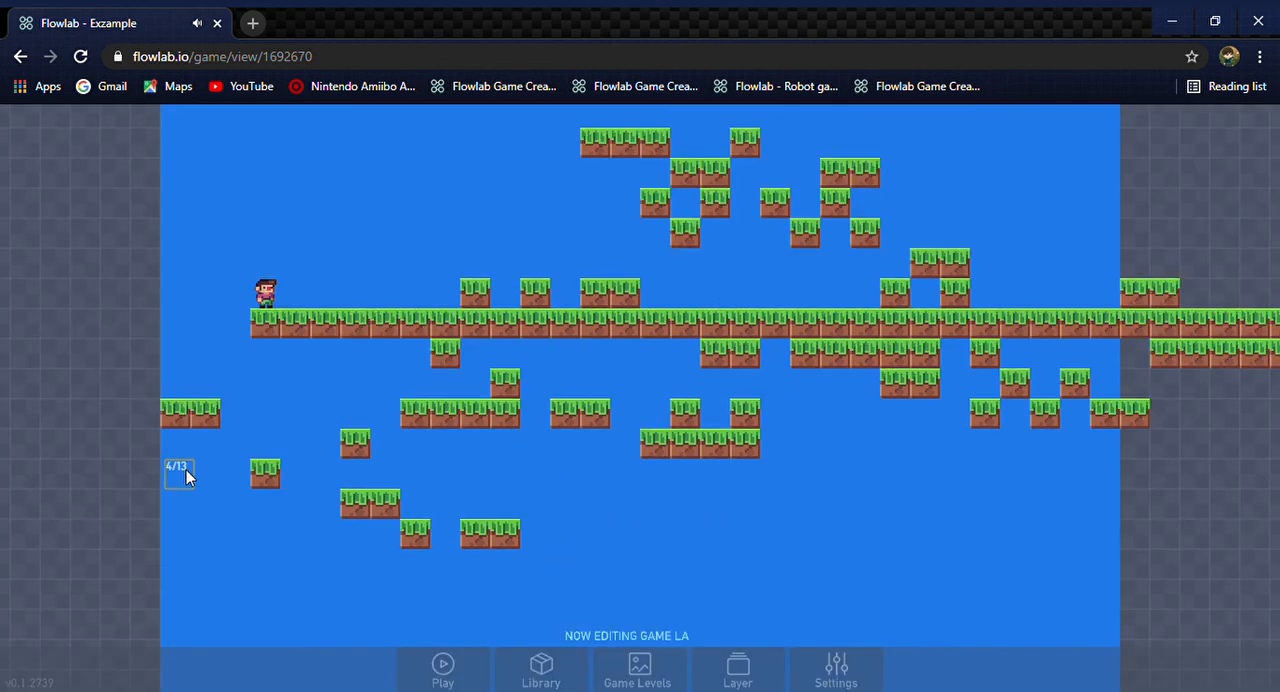
Open the Run & Jump bundle in the character's behaviors
left_click(268, 291)
left_click(286, 257)
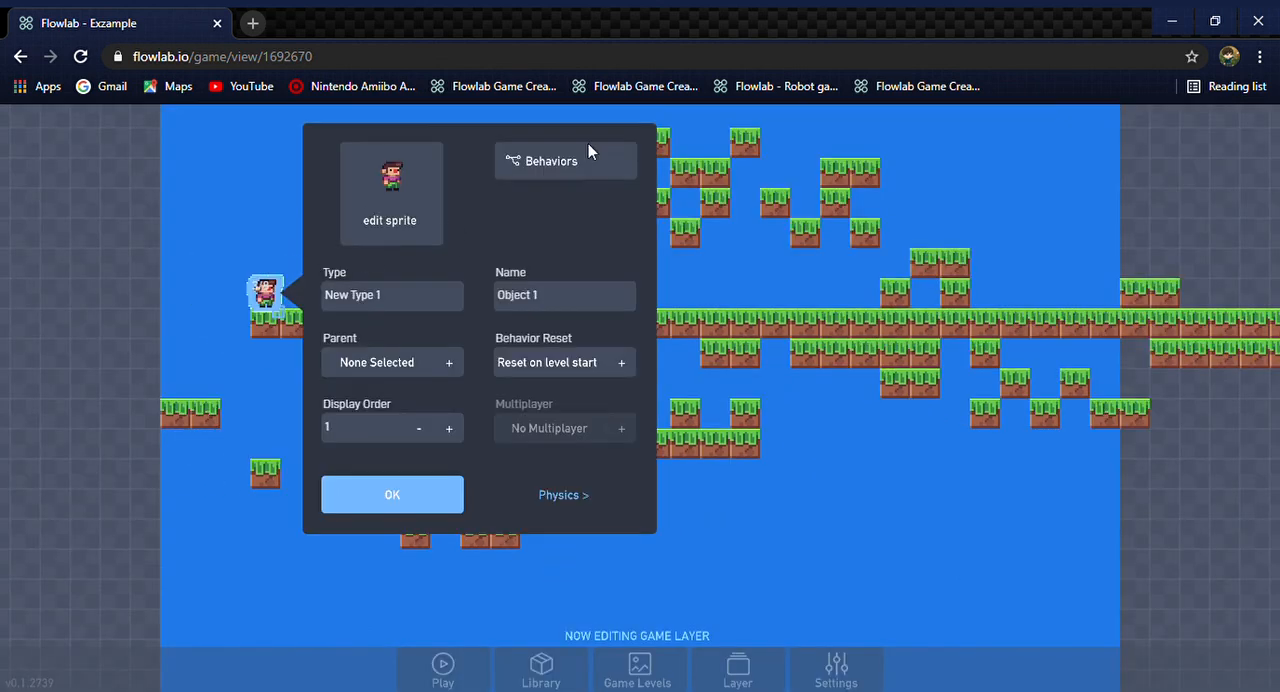
left_click(602, 160)
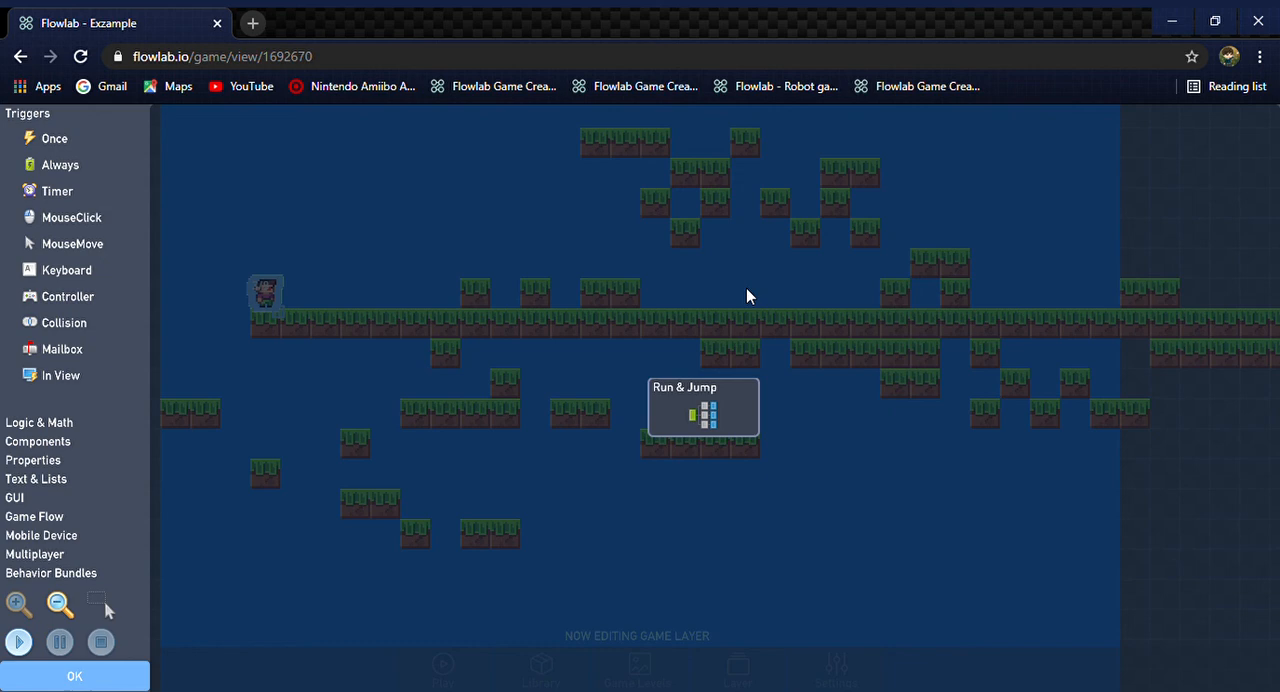
left_click(722, 435)
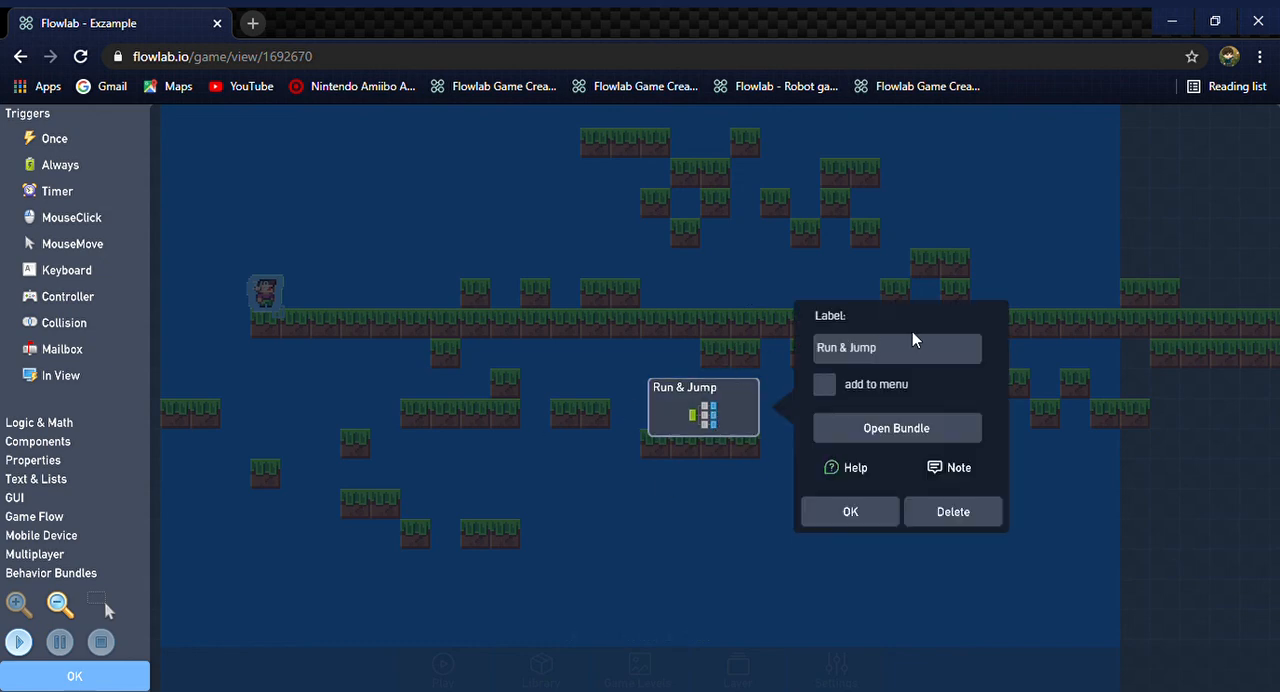
left_click(871, 430)
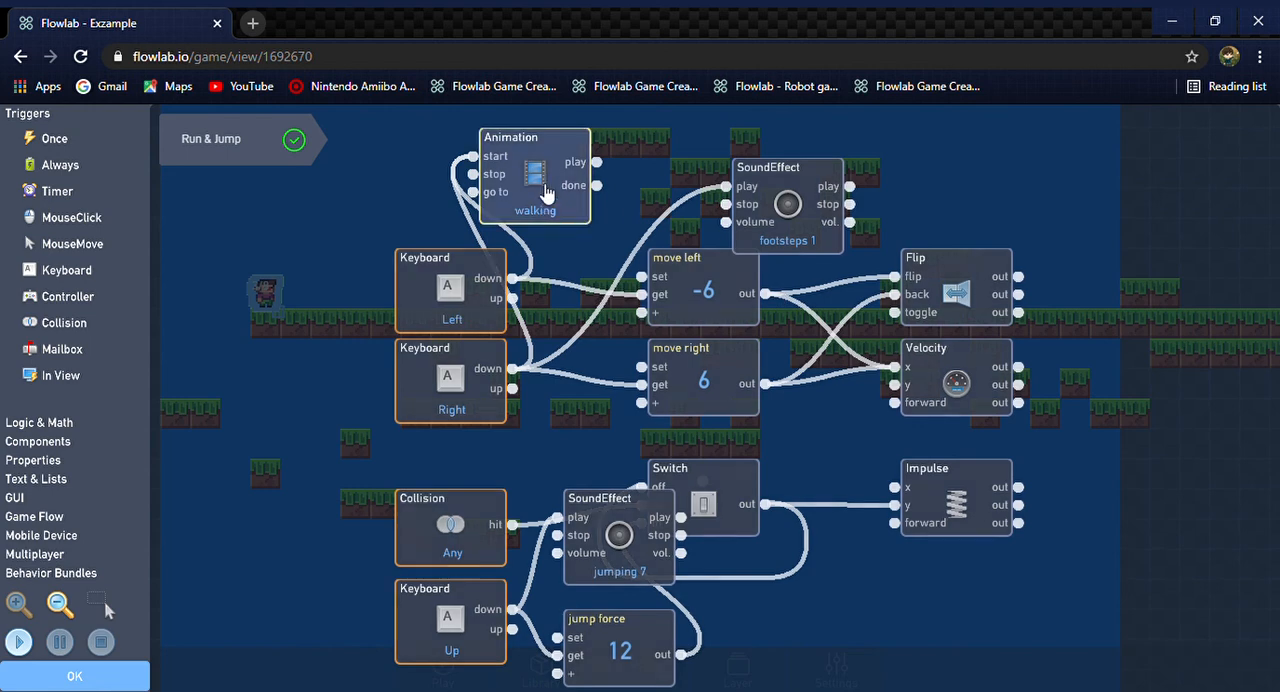
Browse the animals effects, assign the 8-bit coins 12 sound to the footsteps SoundEffect instead, and close the character's settings
left_click(790, 206)
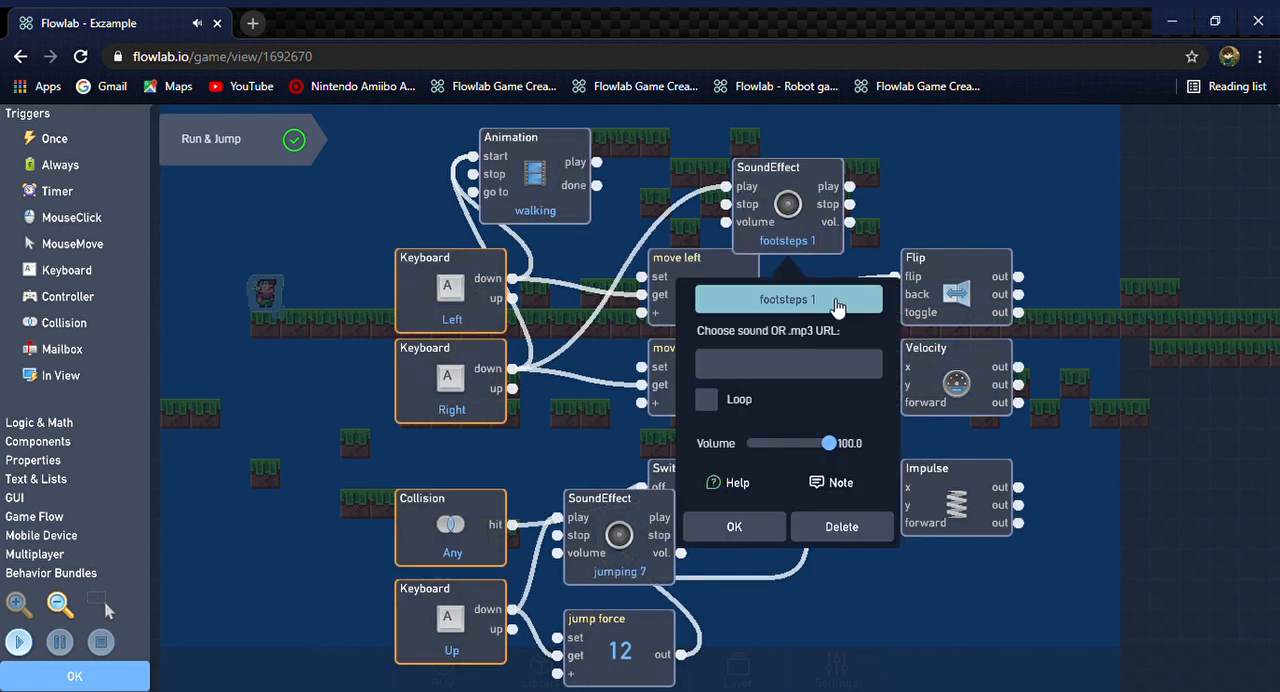
left_click(836, 300)
left_click(592, 300)
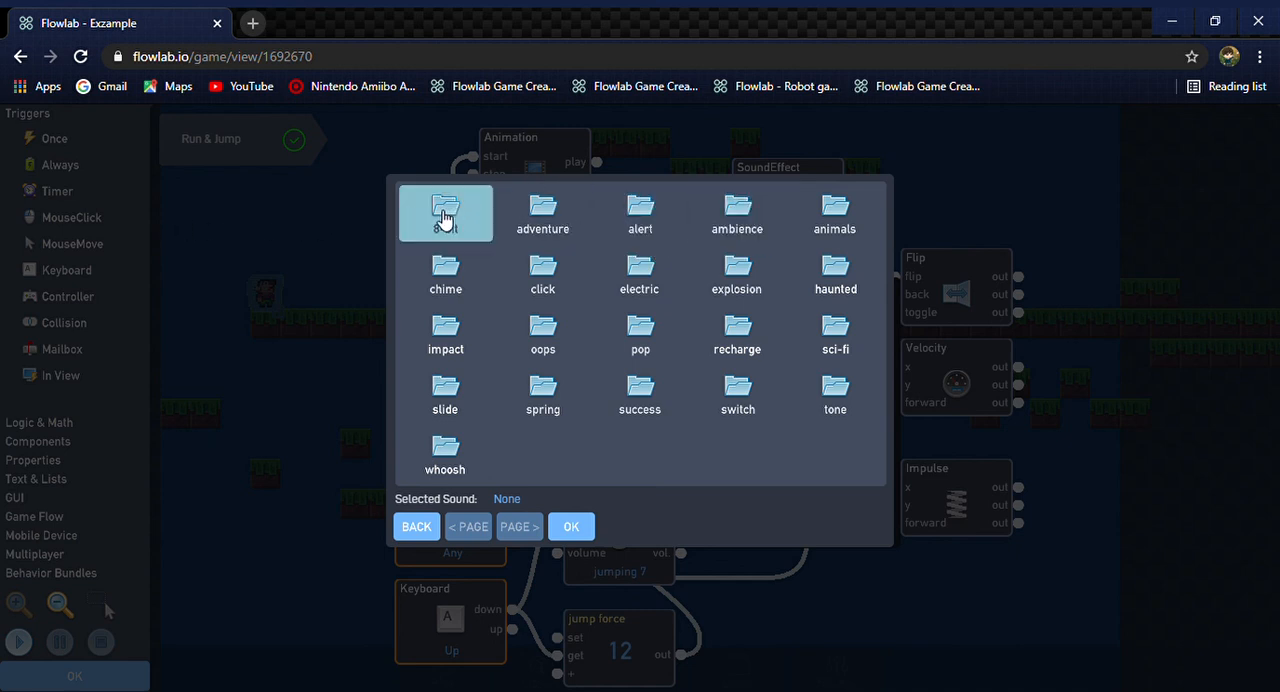
left_click(858, 230)
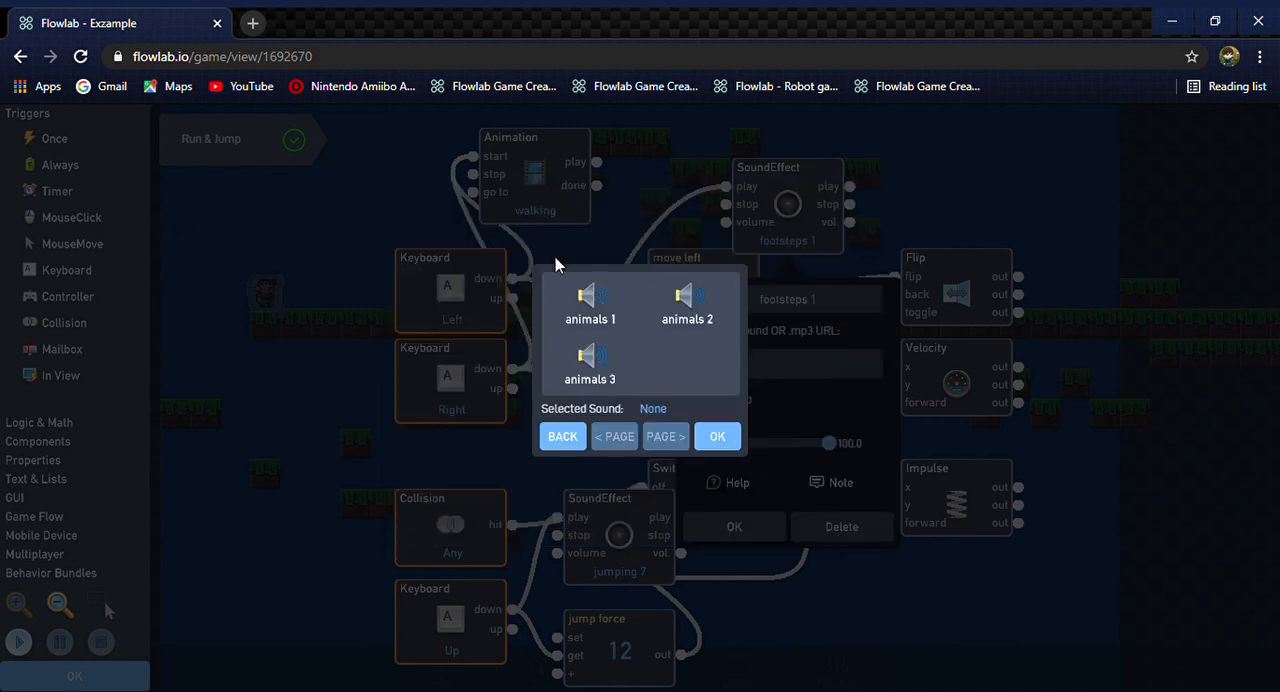
left_click(584, 446)
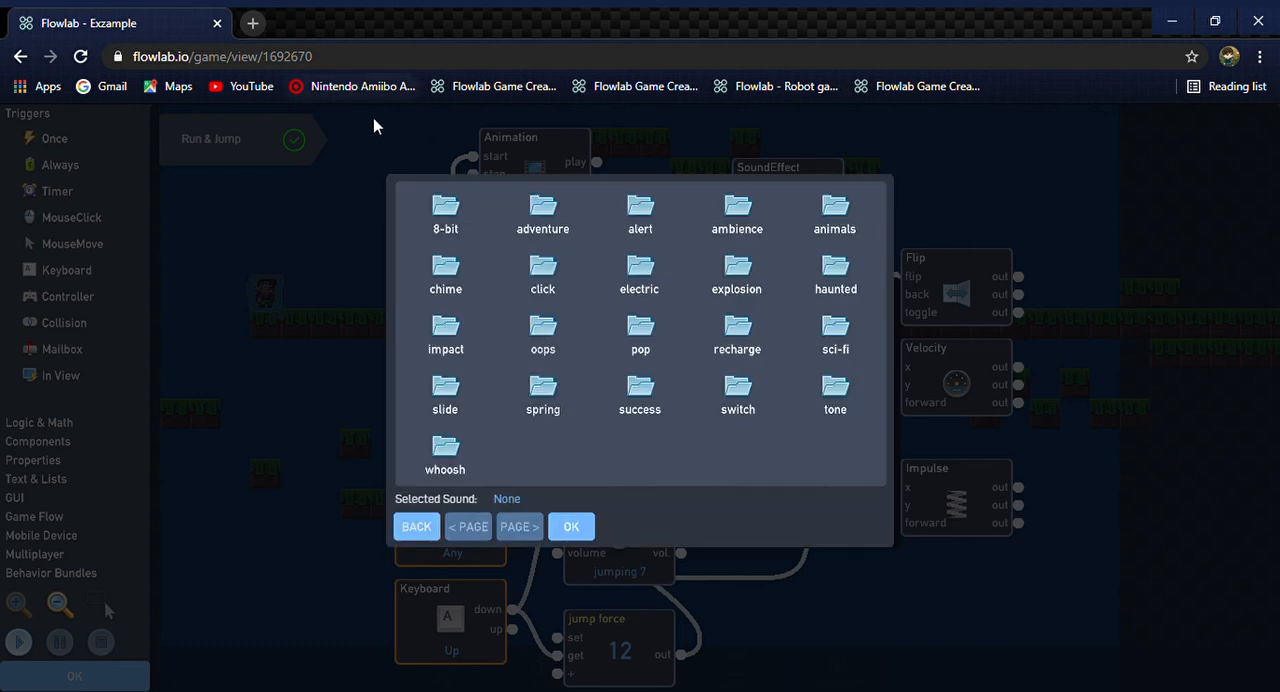
left_click(460, 210)
left_click(838, 240)
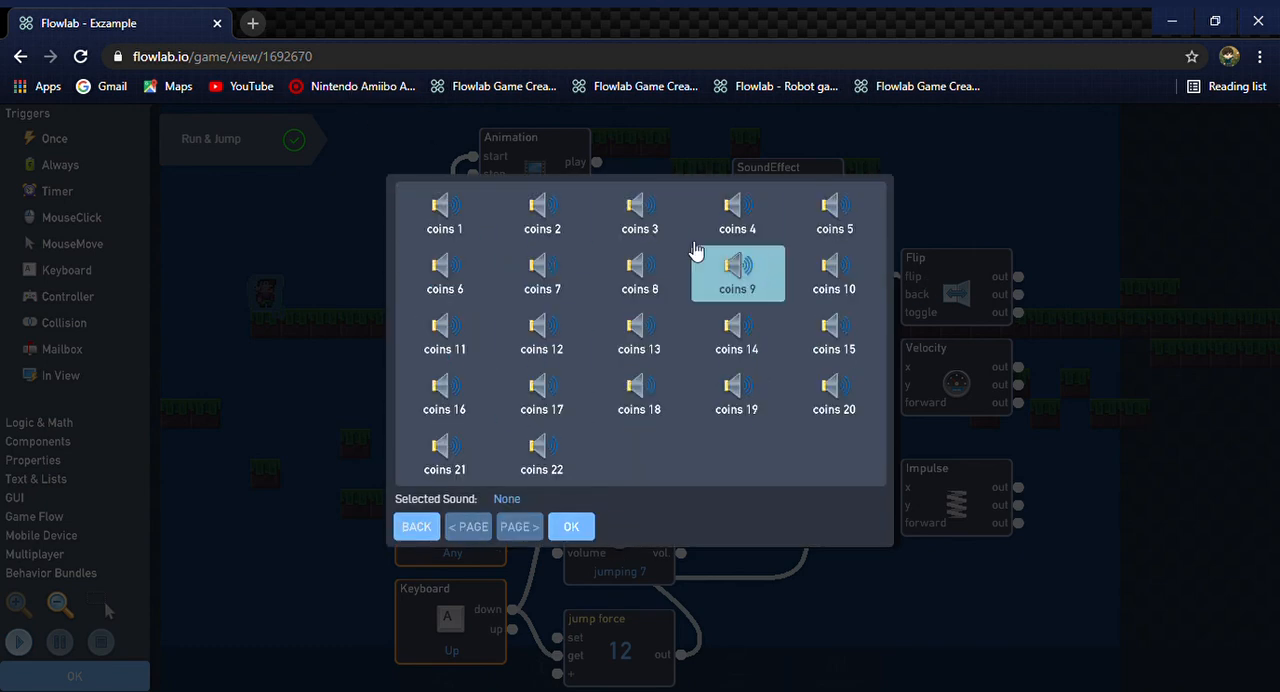
left_click(540, 205)
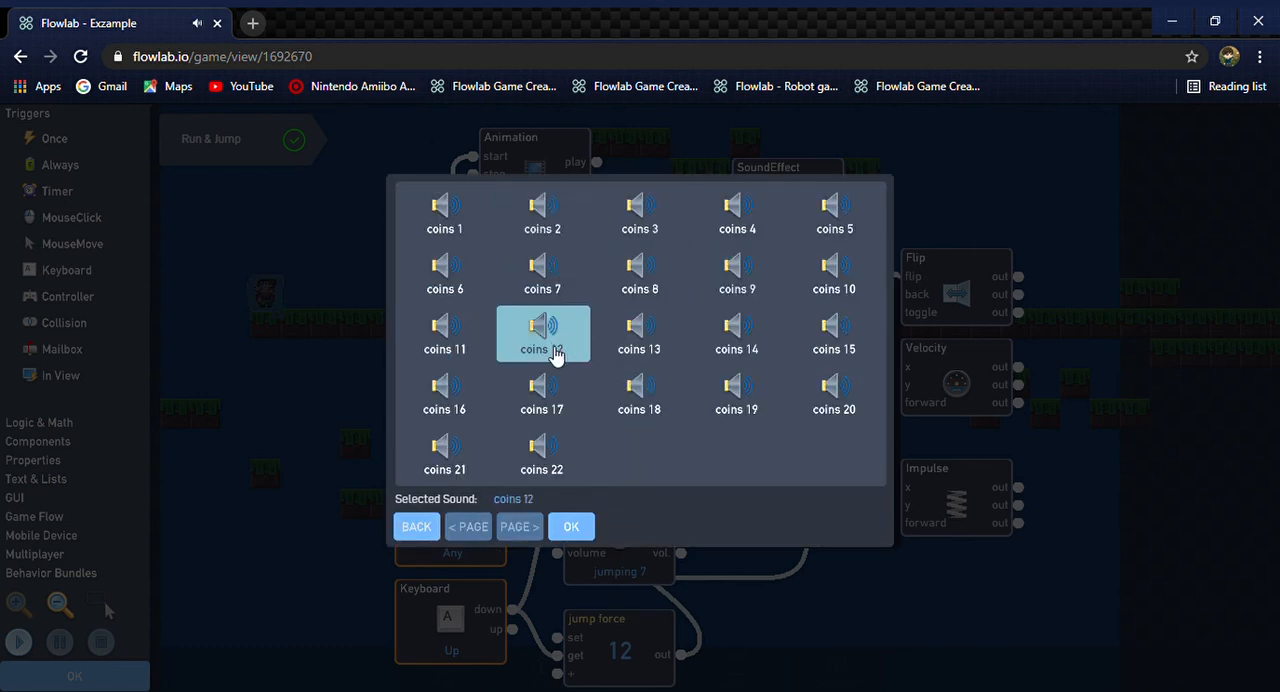
left_click(578, 537)
left_click(110, 678)
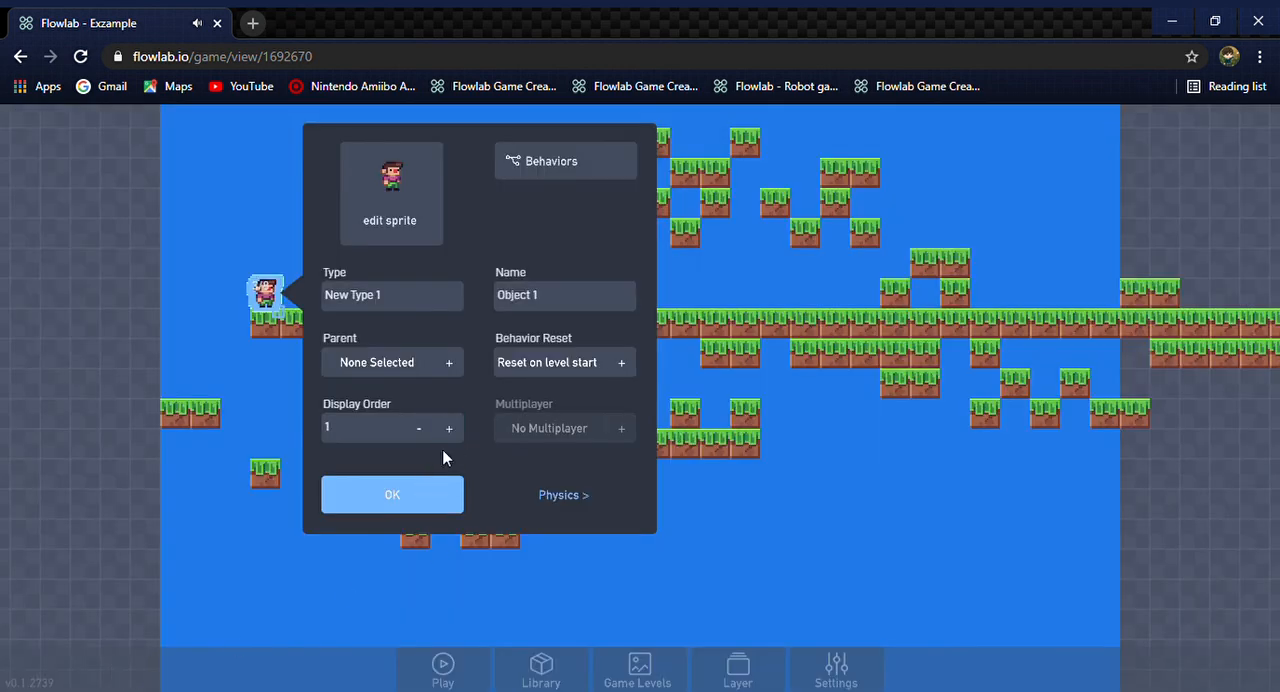
left_click(427, 503)
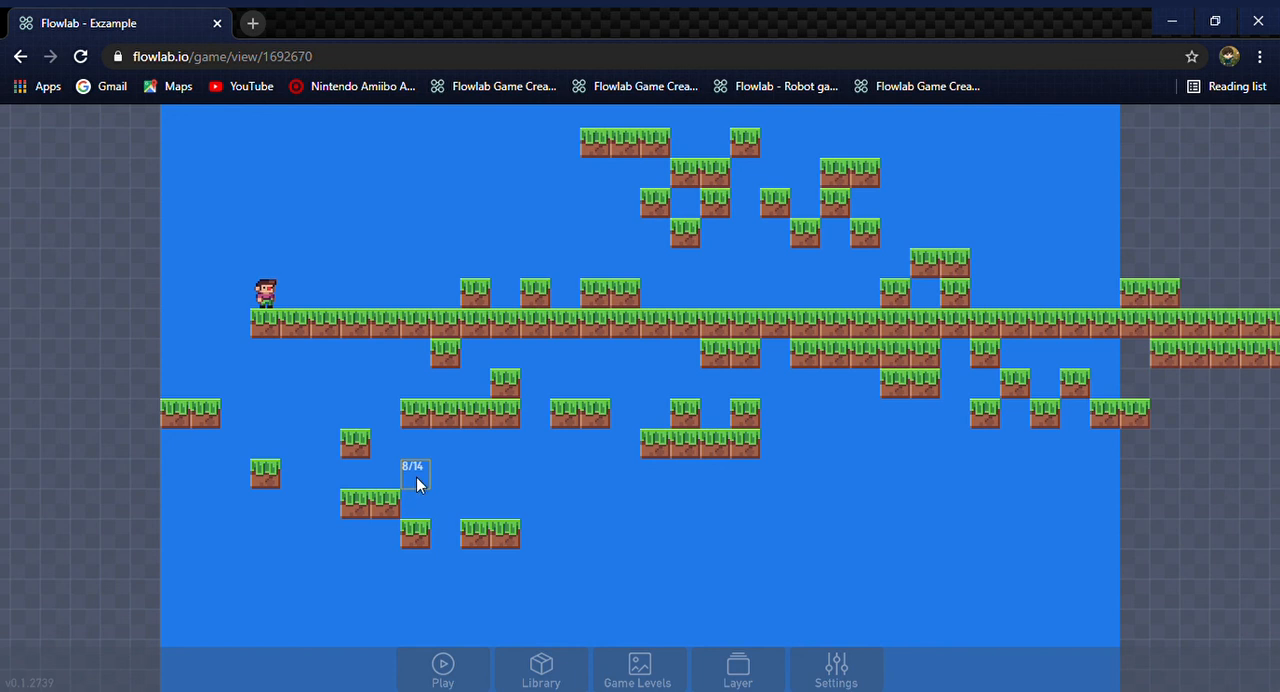
Play the level, running and jumping the character across the grass blocks to test the coins 12 movement sound, and return to editing
key("Escape")
key("Right")
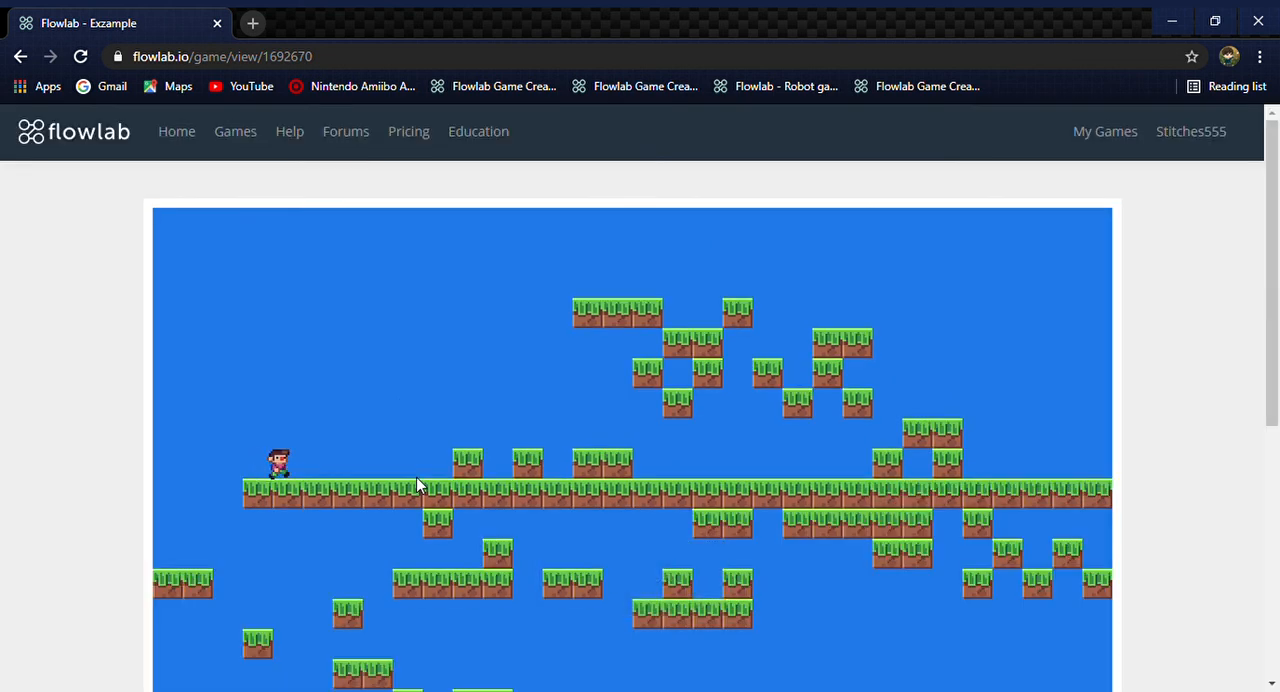
key("Right")
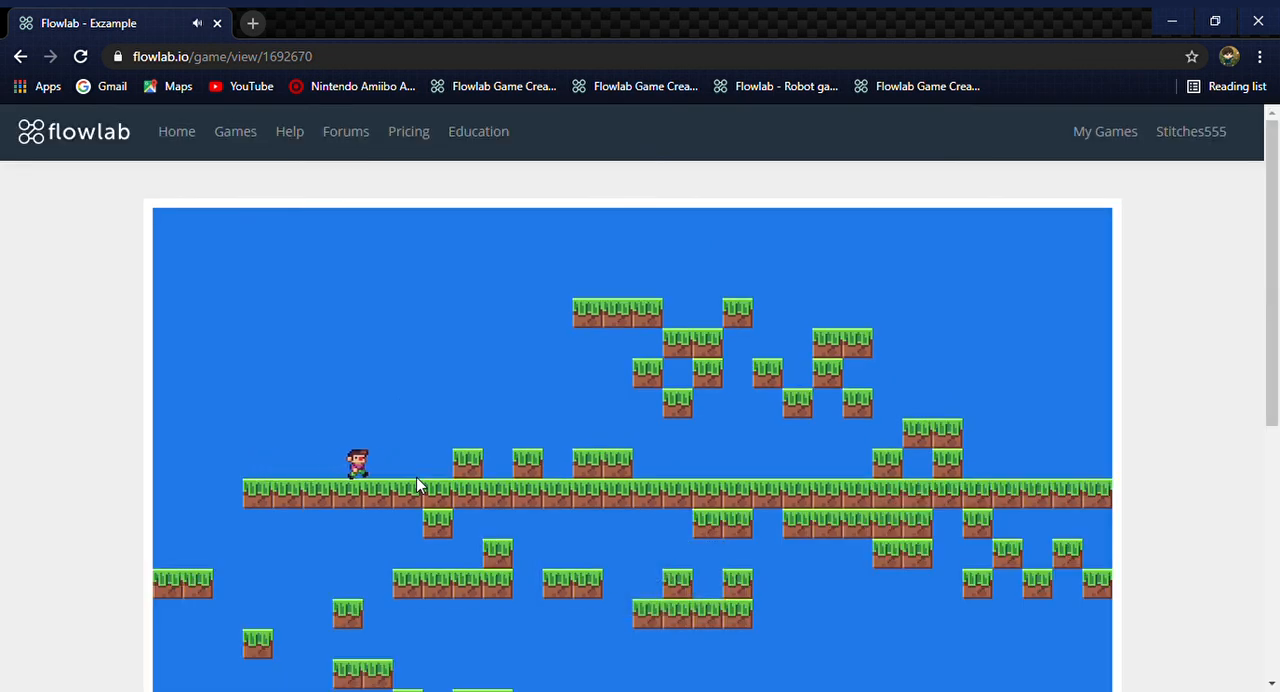
key("Up")
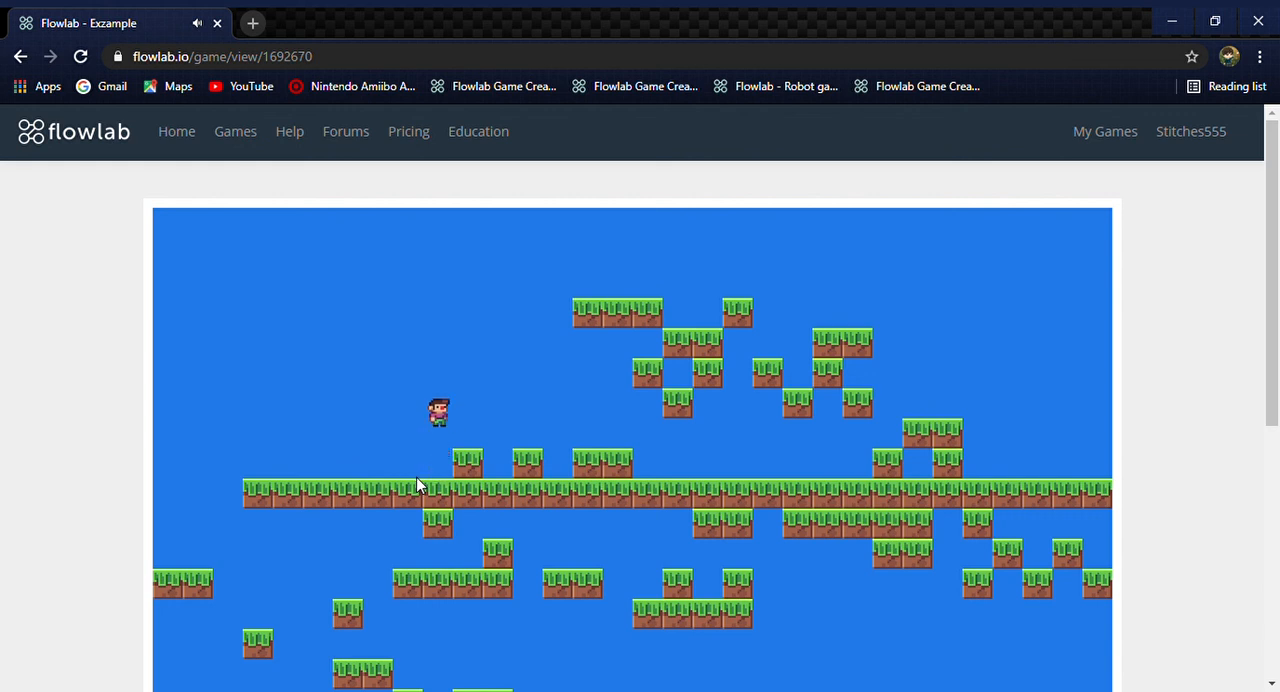
key("Right")
key("Up")
key("Left")
key("Up")
key("Right")
key("Right")
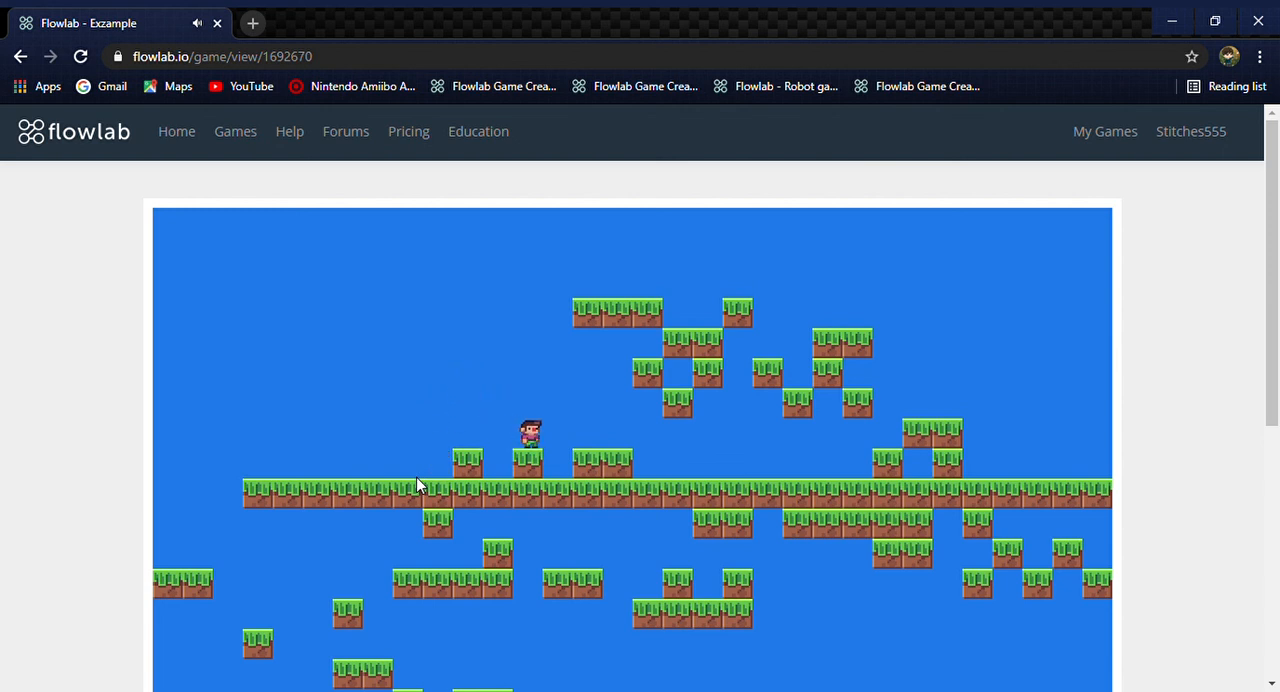
key("Up")
key("Right")
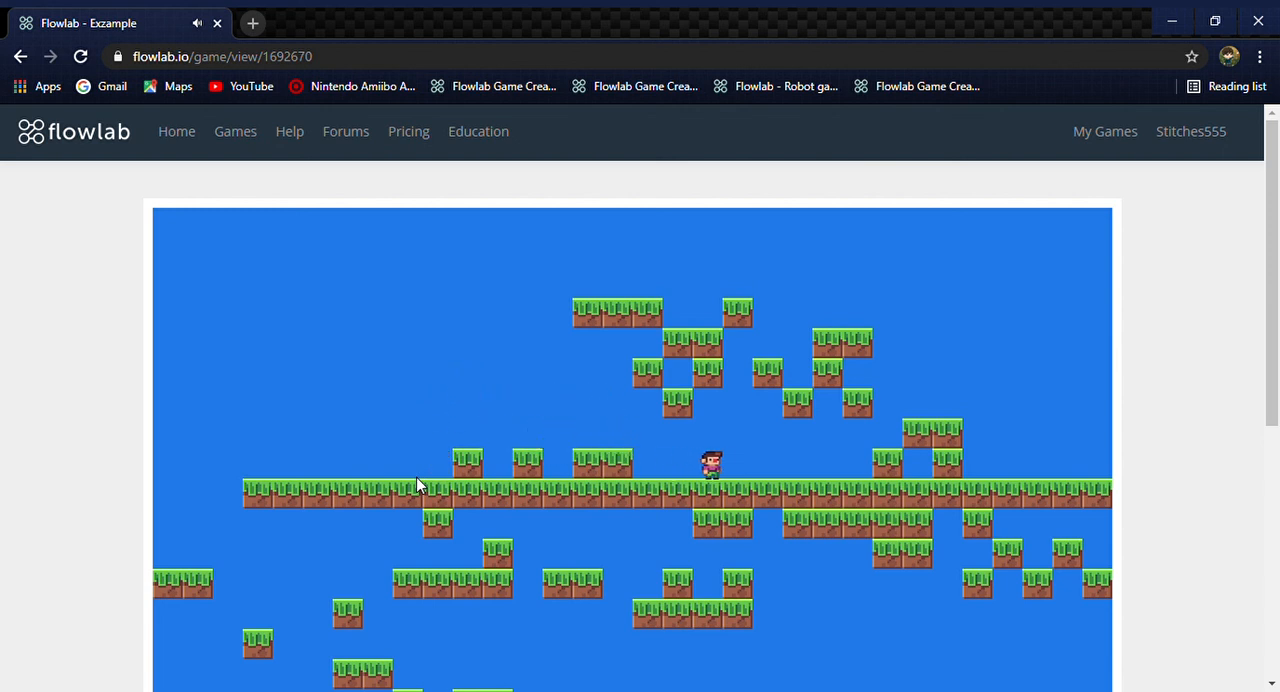
key("Left")
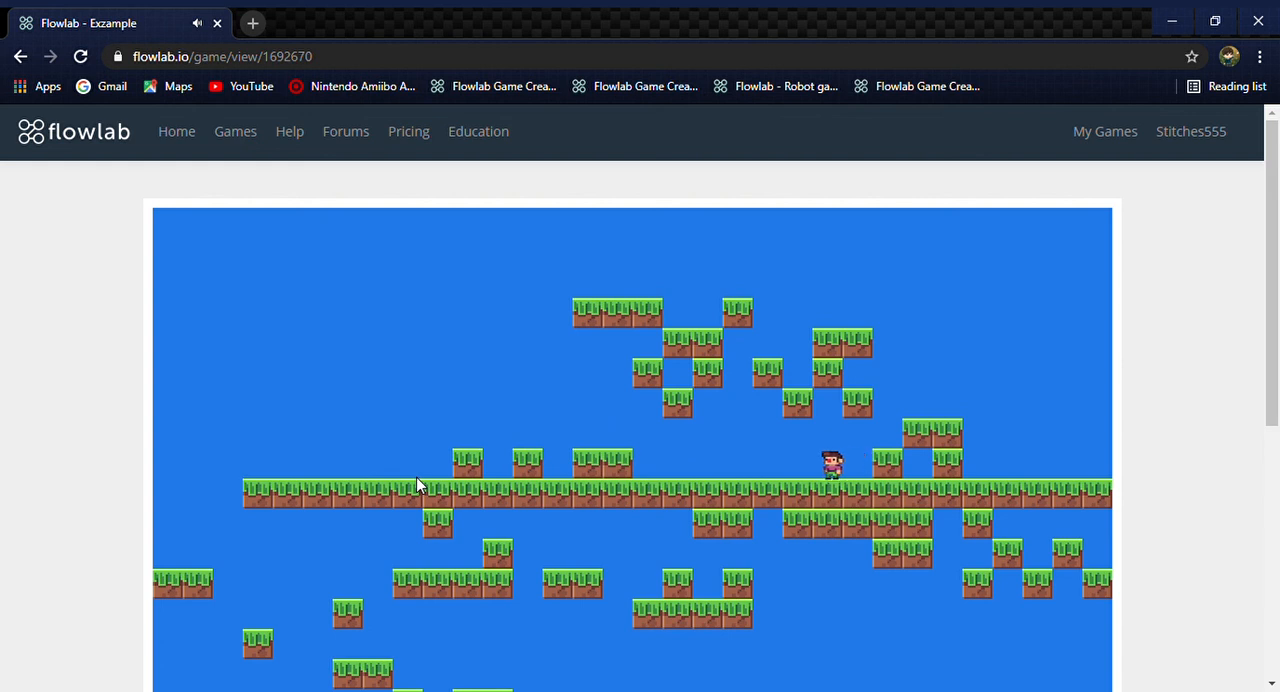
key("Left")
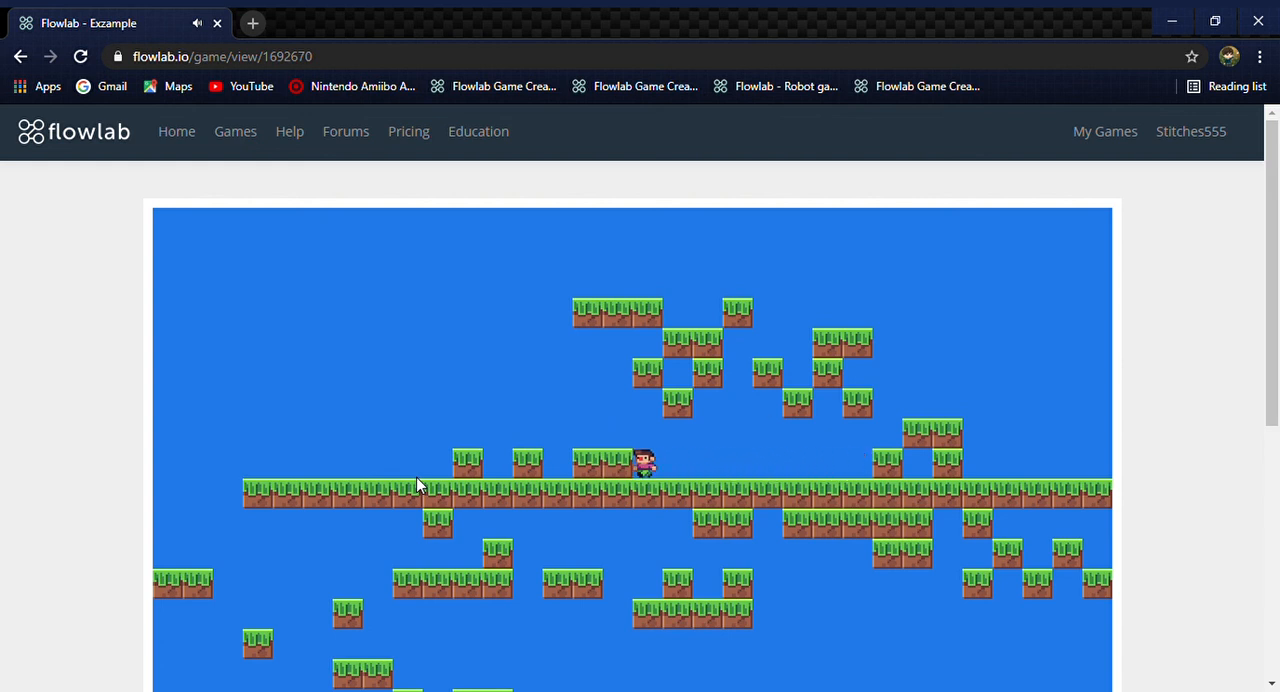
key("Up")
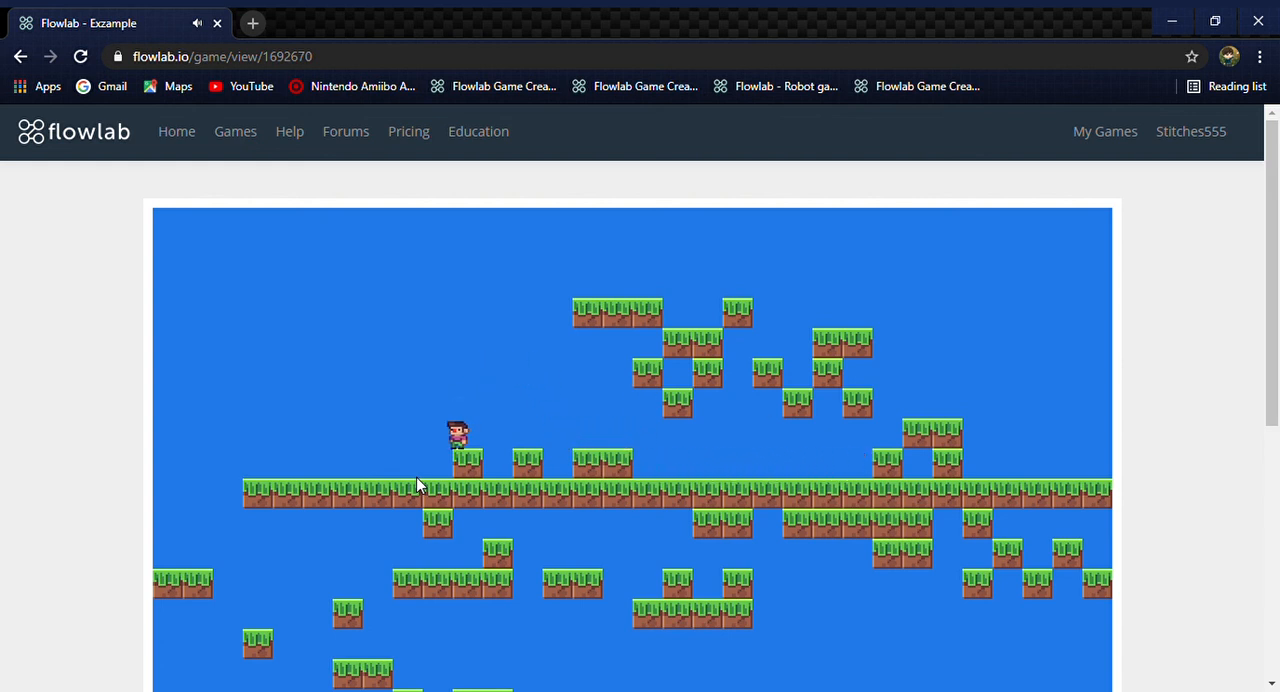
key("Right")
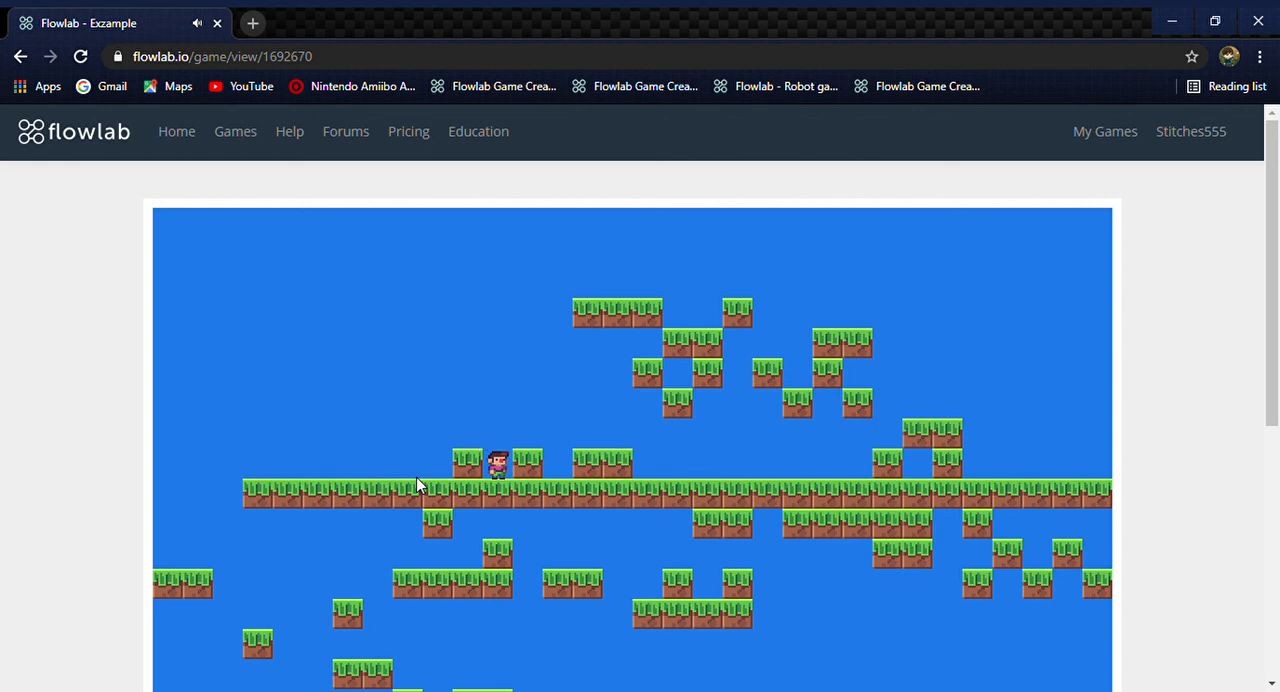
key("Up")
key("Right")
key("Up")
key("Right")
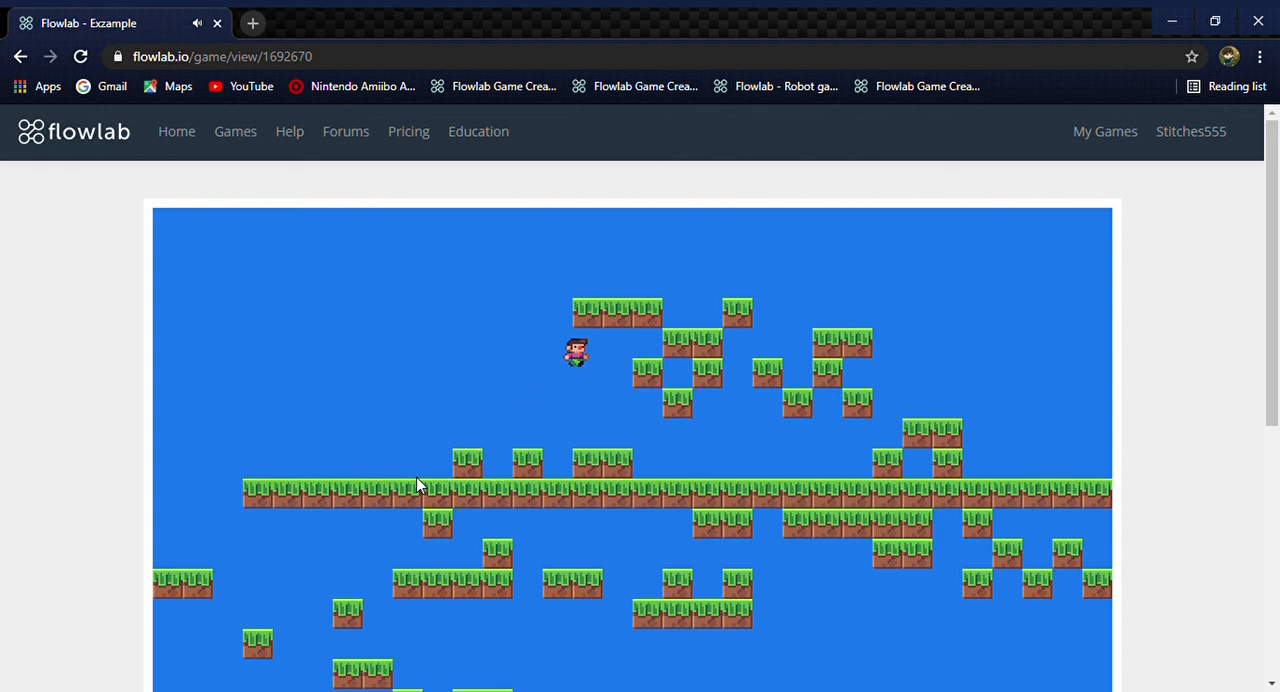
key("Right")
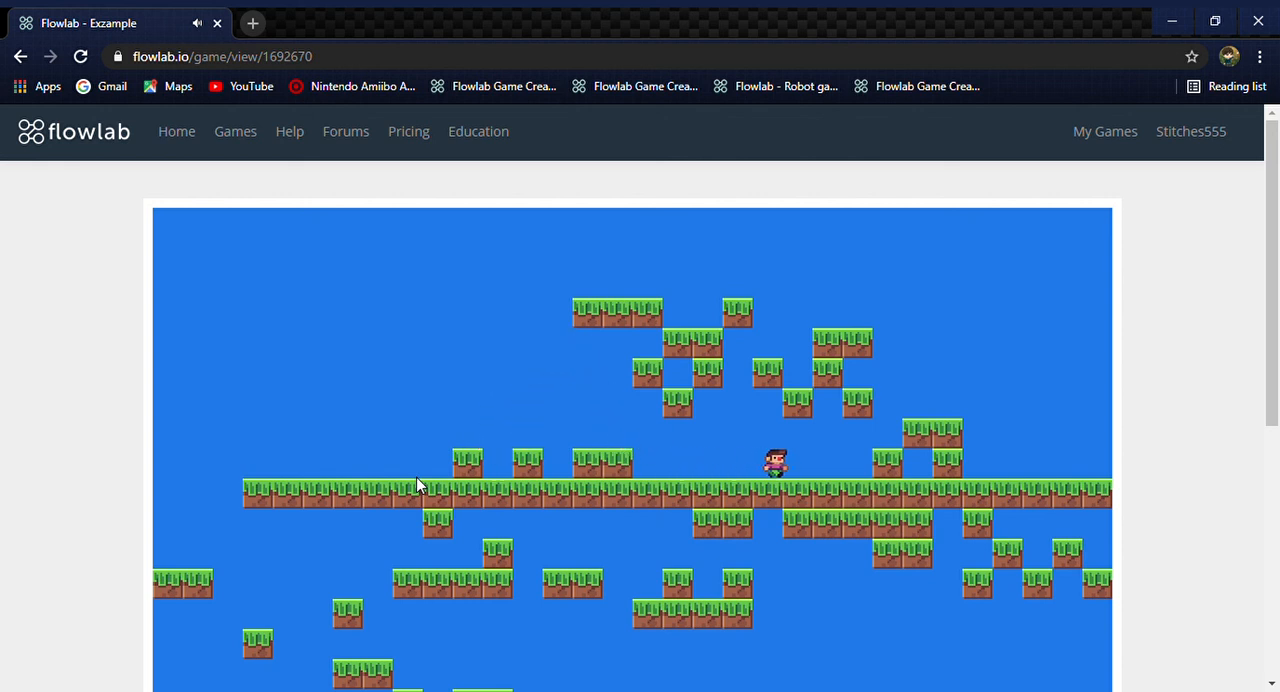
key("Escape")
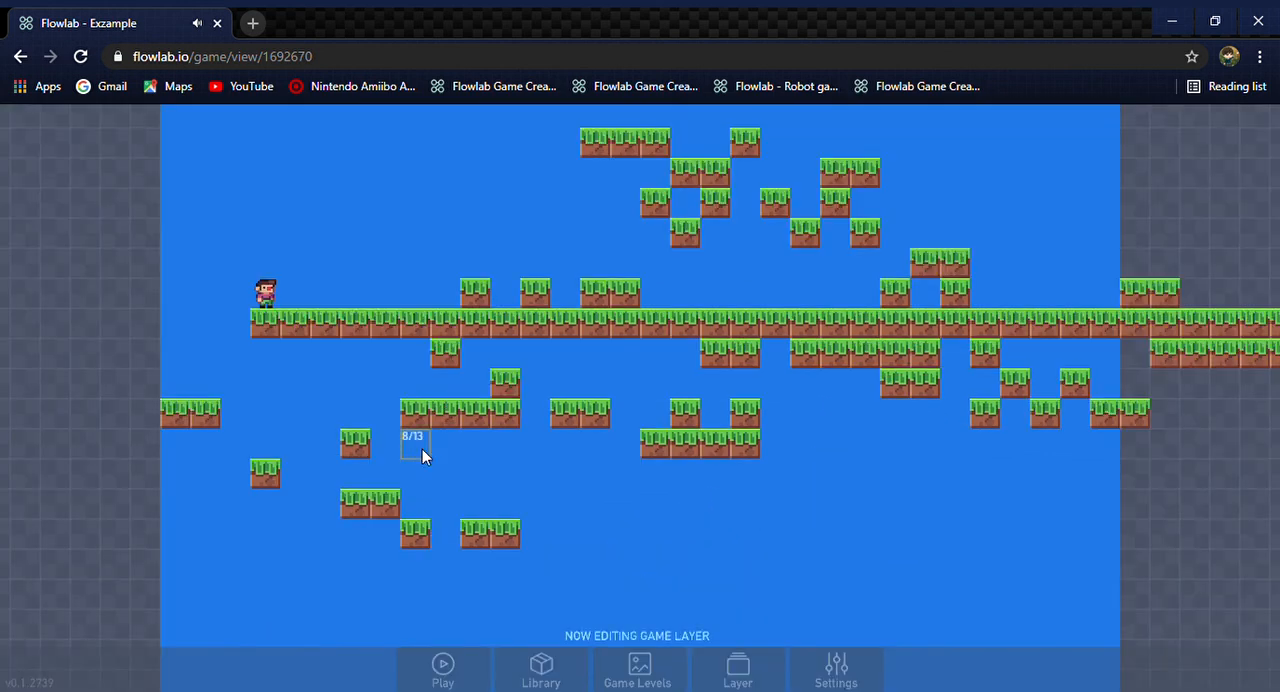
Open the Run & Jump bundle in the character's behaviors
left_click(265, 290)
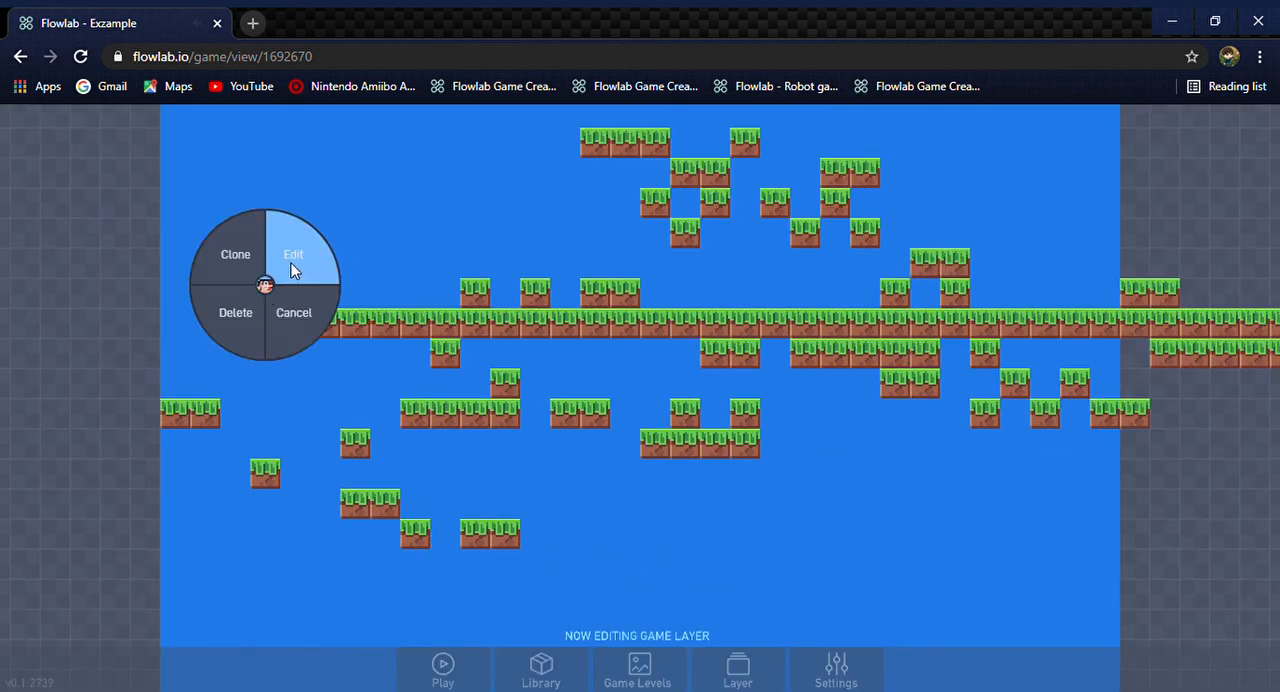
left_click(282, 268)
left_click(540, 160)
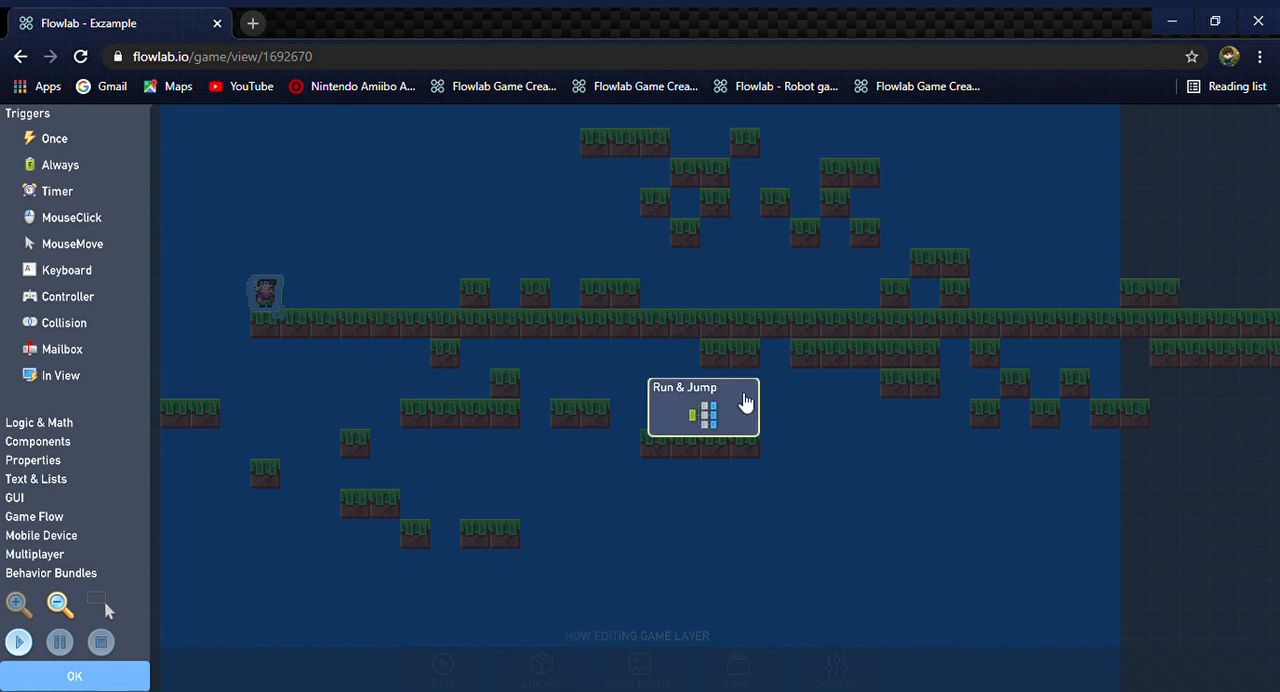
left_click(723, 428)
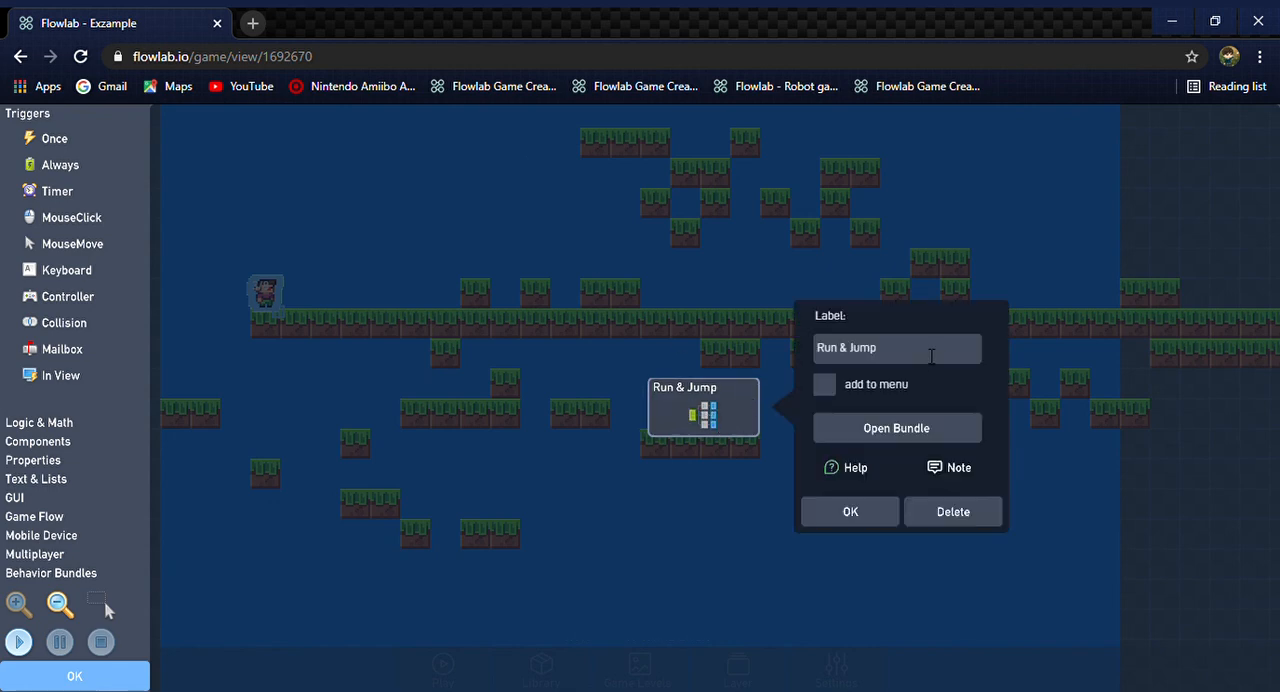
left_click(893, 430)
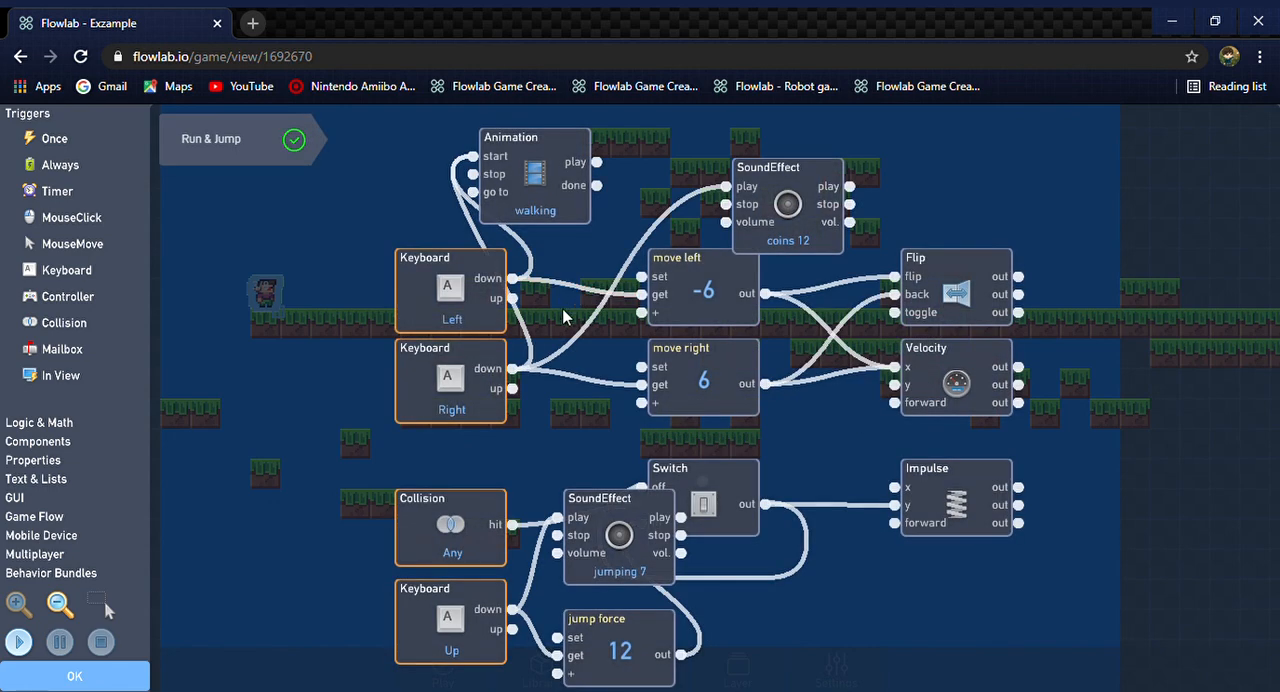
left_click(815, 205)
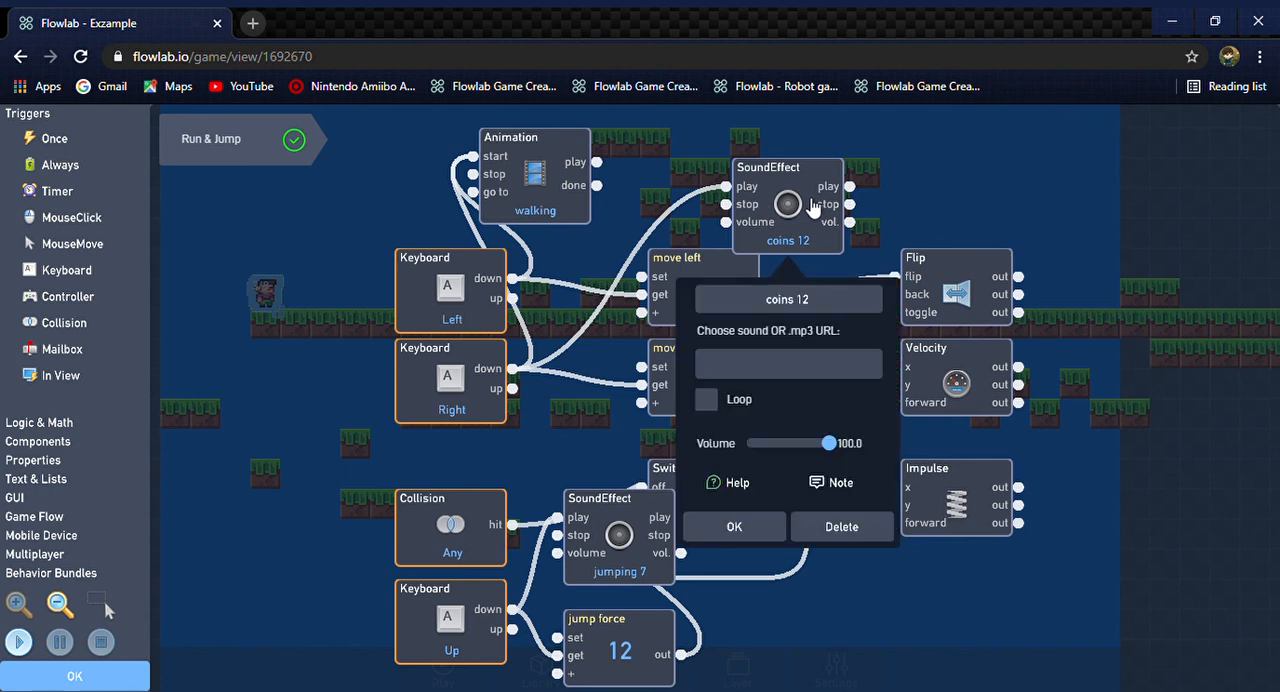
left_click(788, 305)
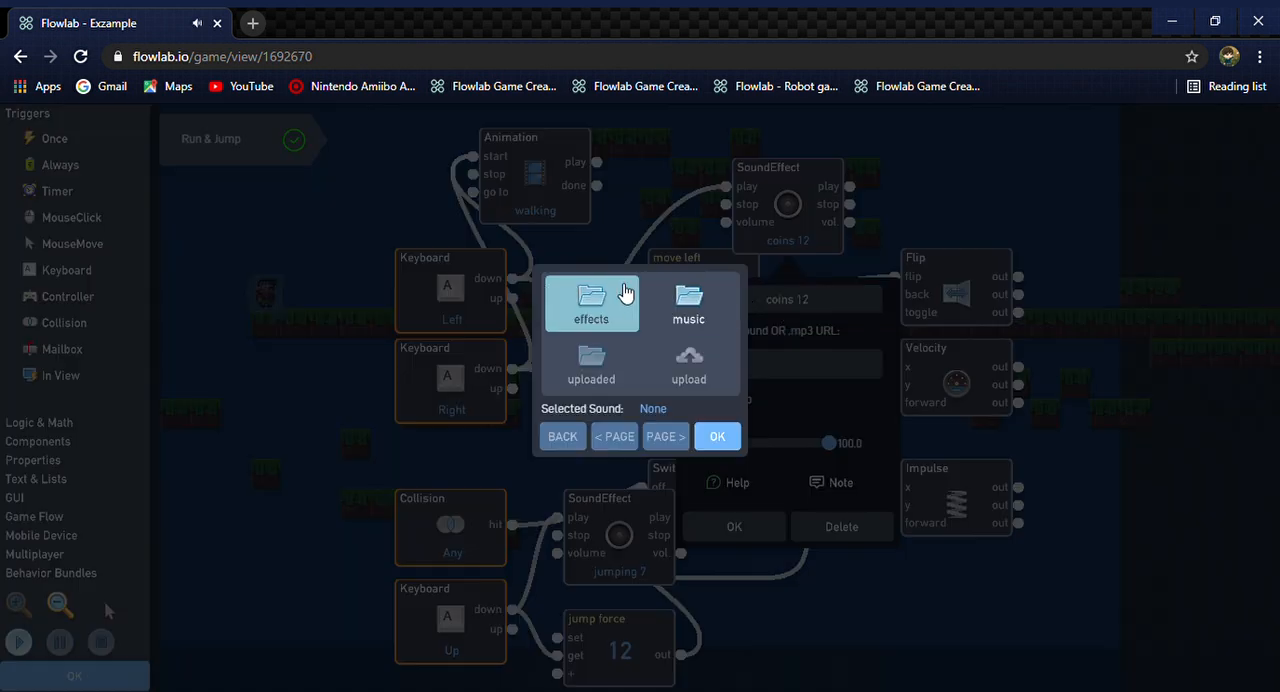
left_click(622, 298)
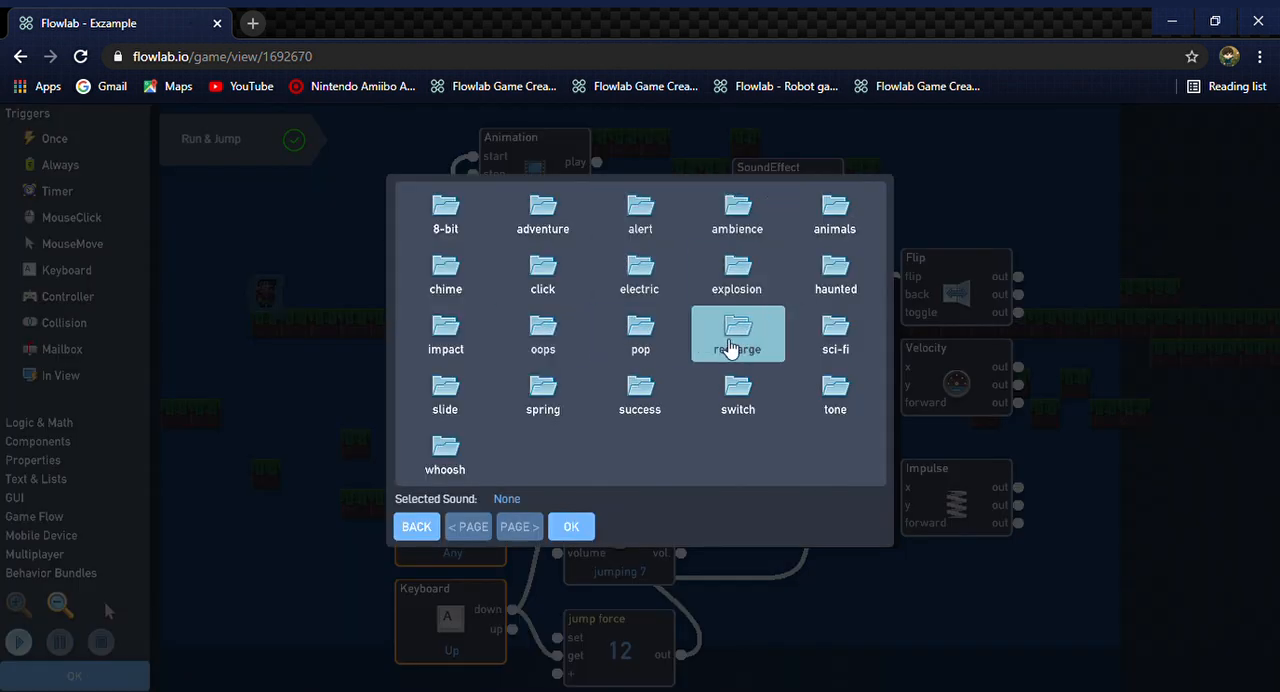
left_click(474, 233)
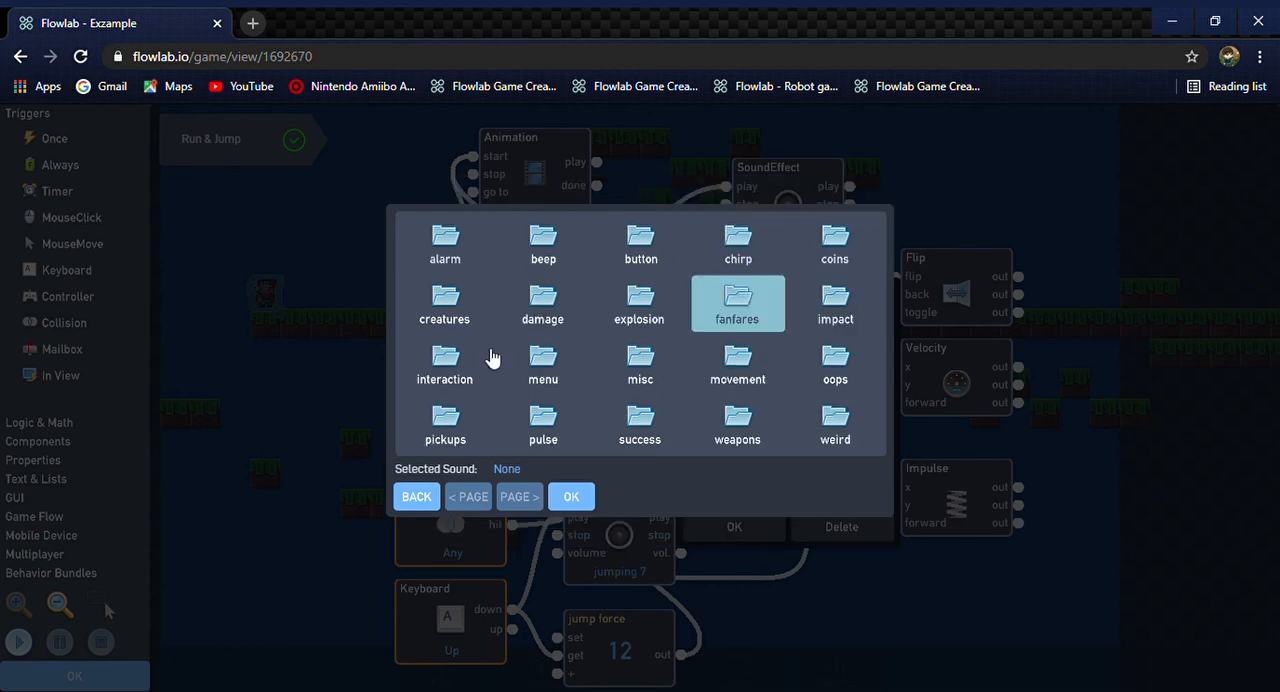
left_click(571, 496)
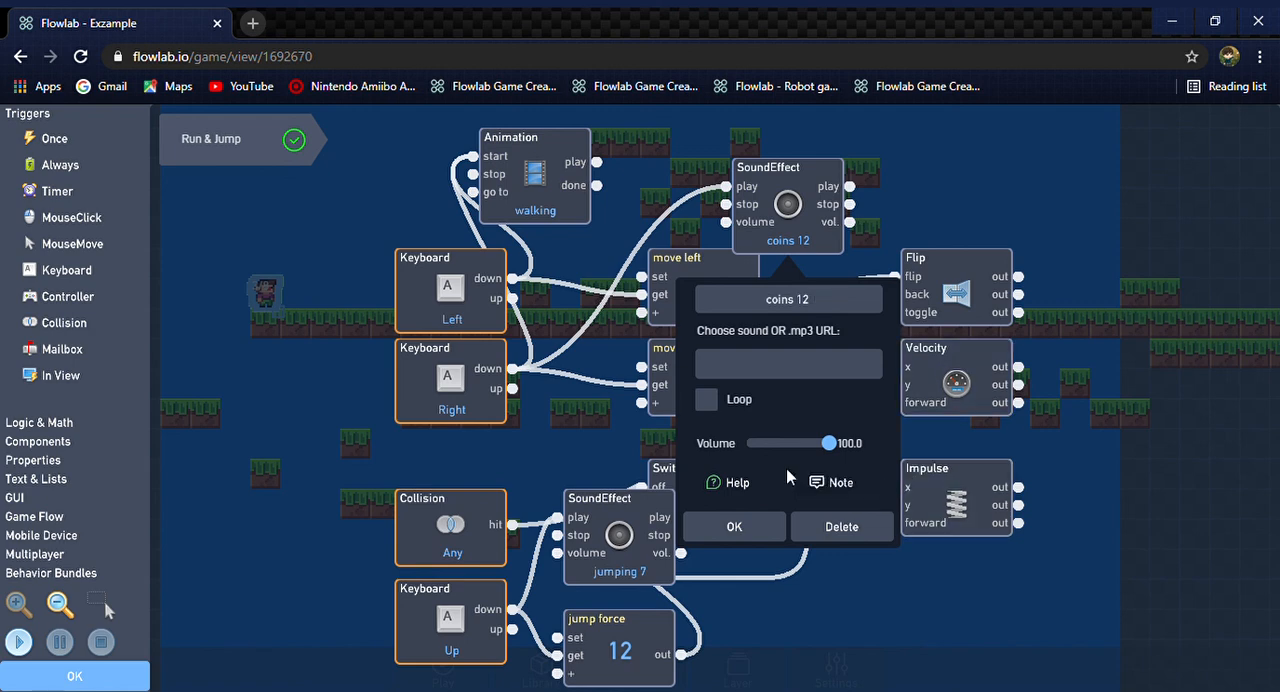
left_click(737, 528)
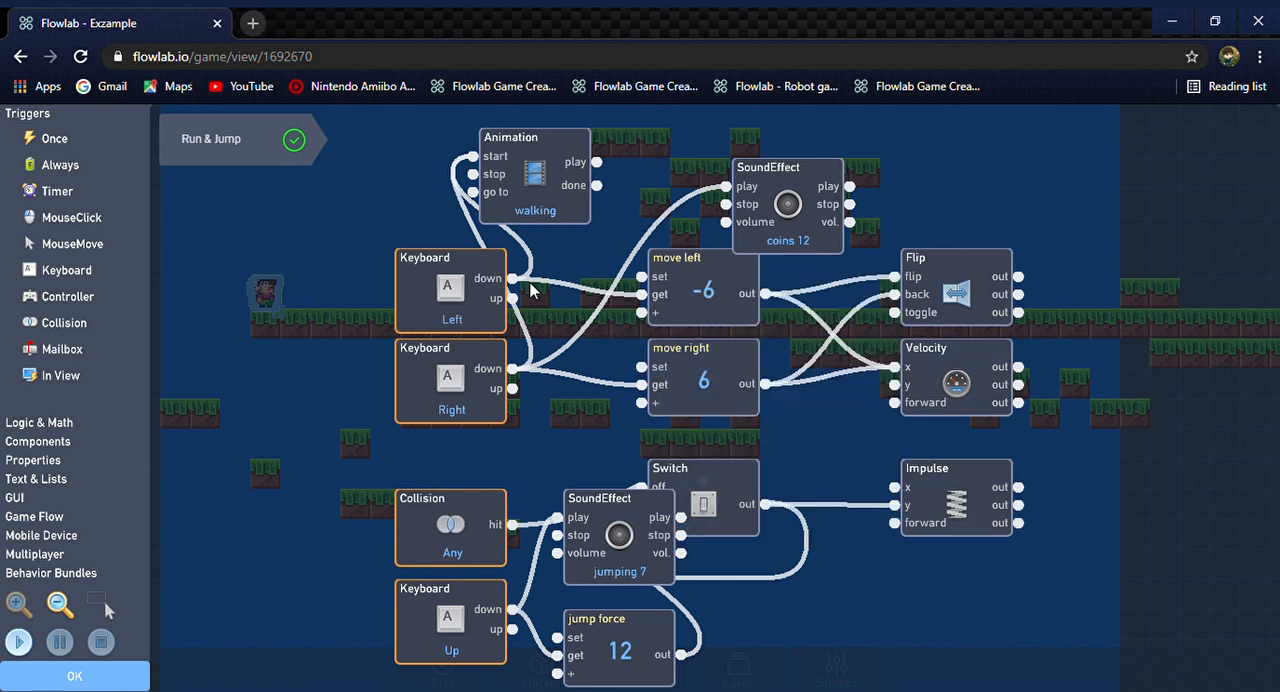
Connect the Left Keyboard trigger's down output to the coins 12 SoundEffect's play input and close the character's behaviors and settings
left_click_drag(514, 281, 727, 187)
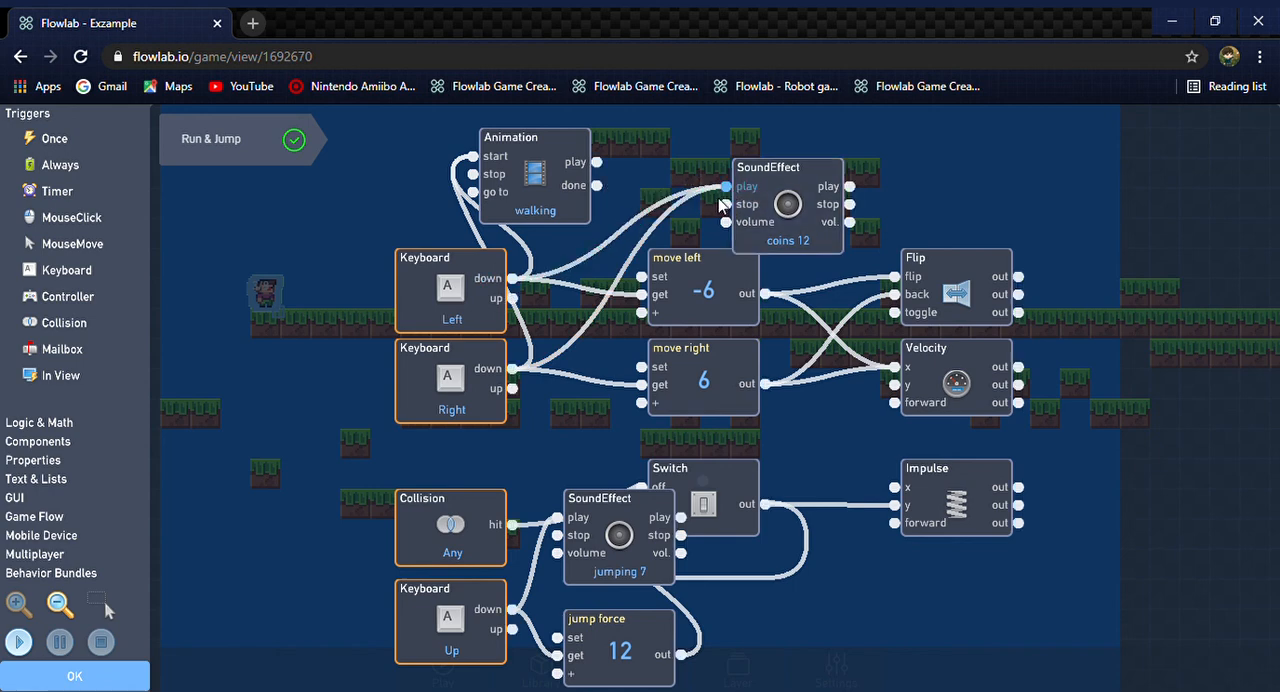
left_click(138, 673)
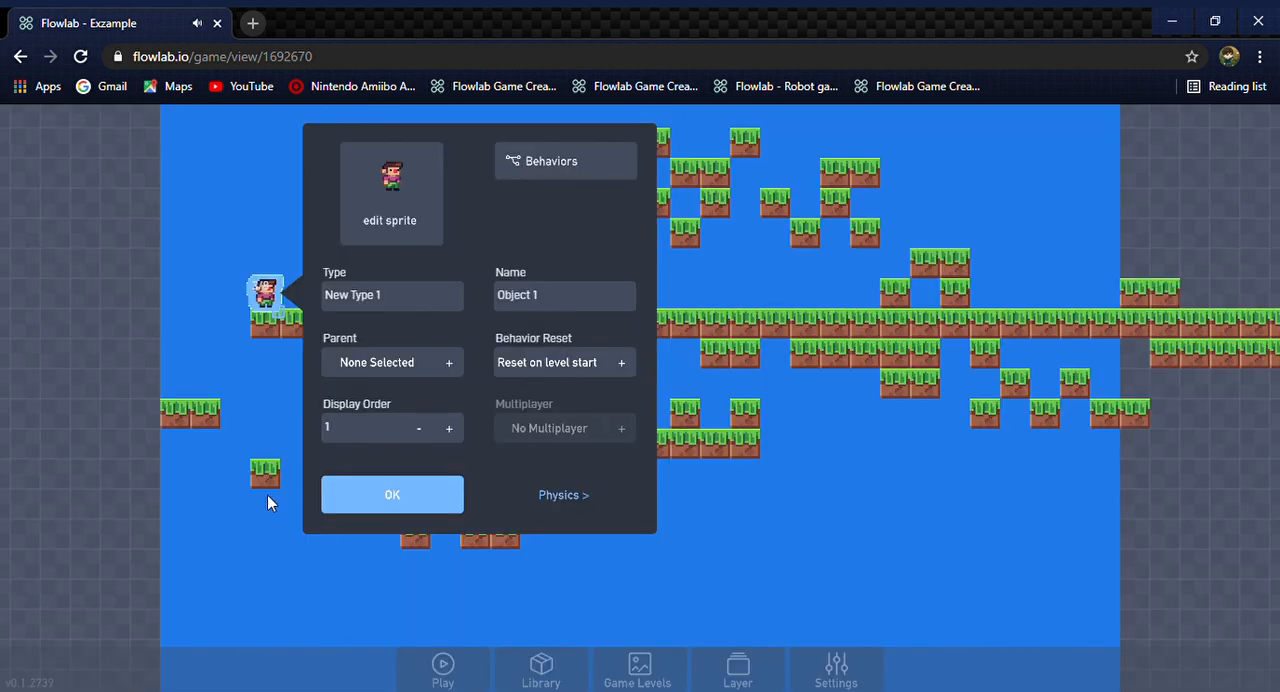
left_click(387, 506)
Play the level, alternating left and right runs with jumps to check the sound in both directions, and return to editing
key("Escape")
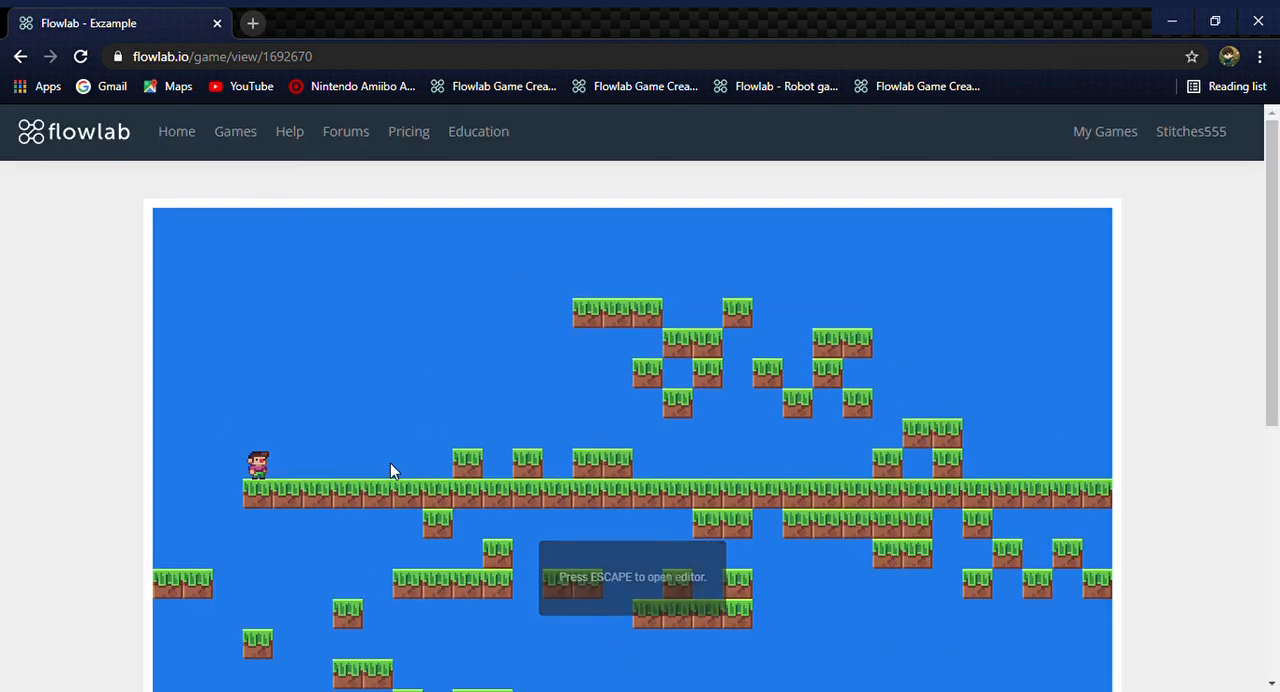
key("Right")
key("Right")
key("Left")
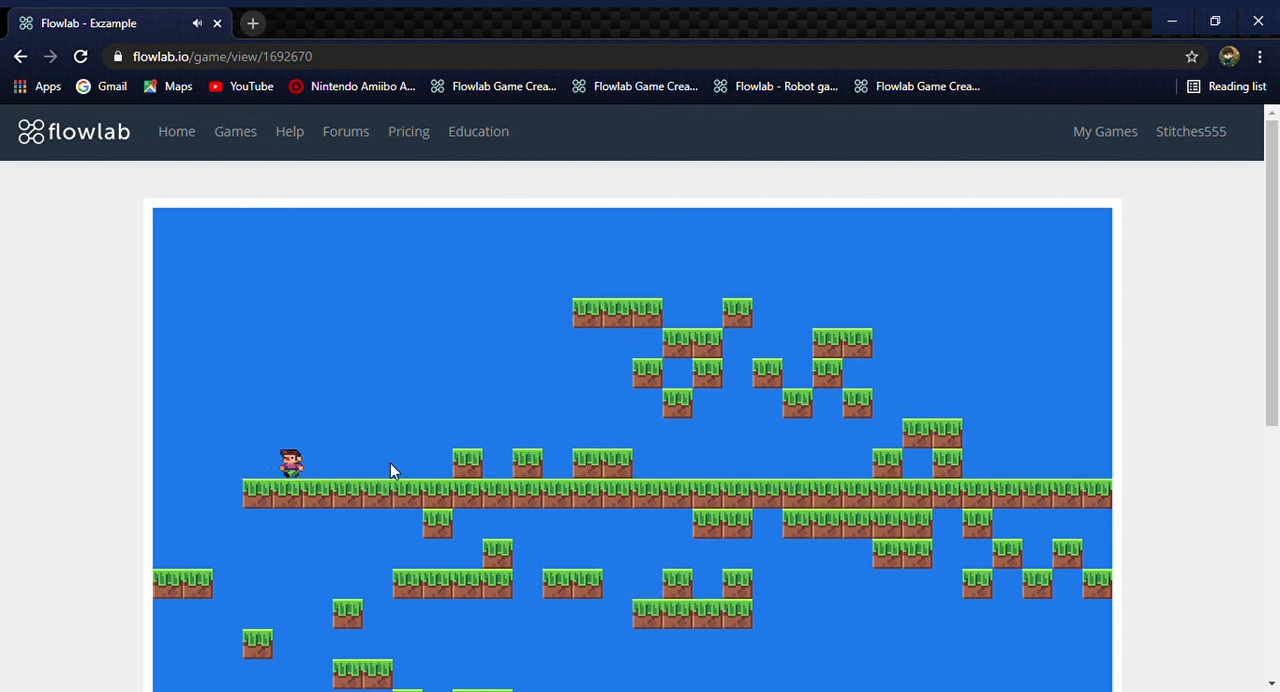
key("Right")
key("Left")
key("Right")
key("Left")
key("Right")
key("Left")
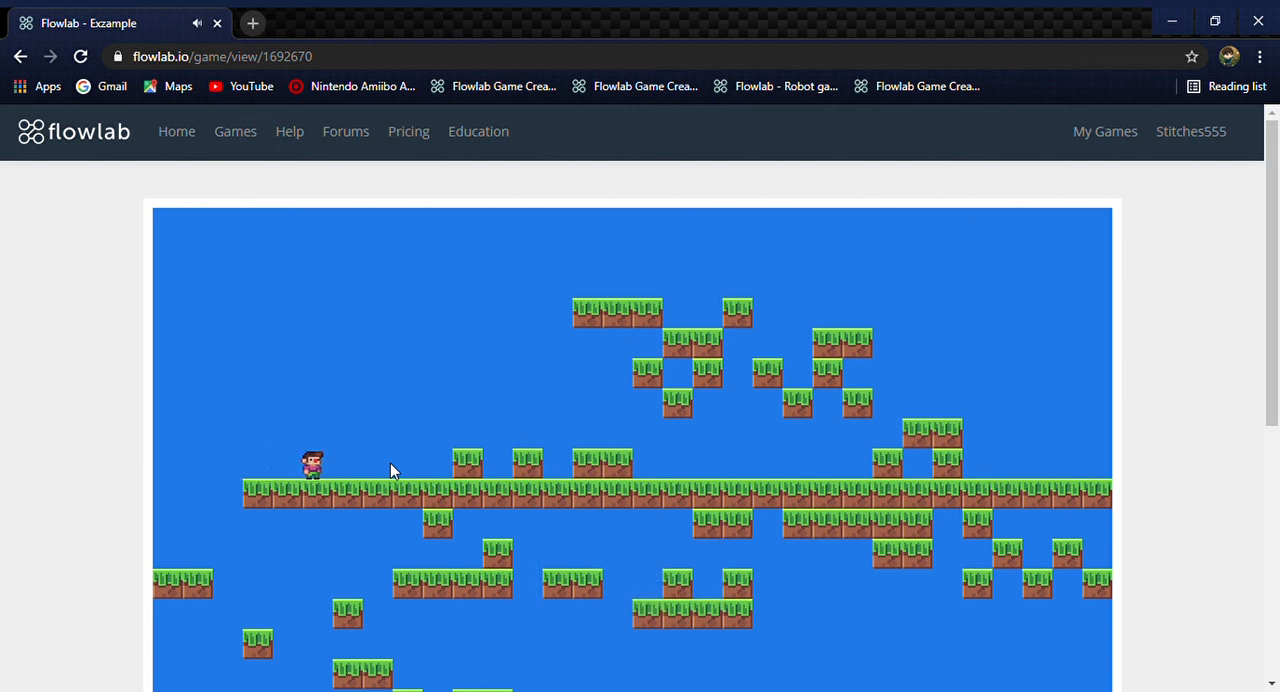
key("Right")
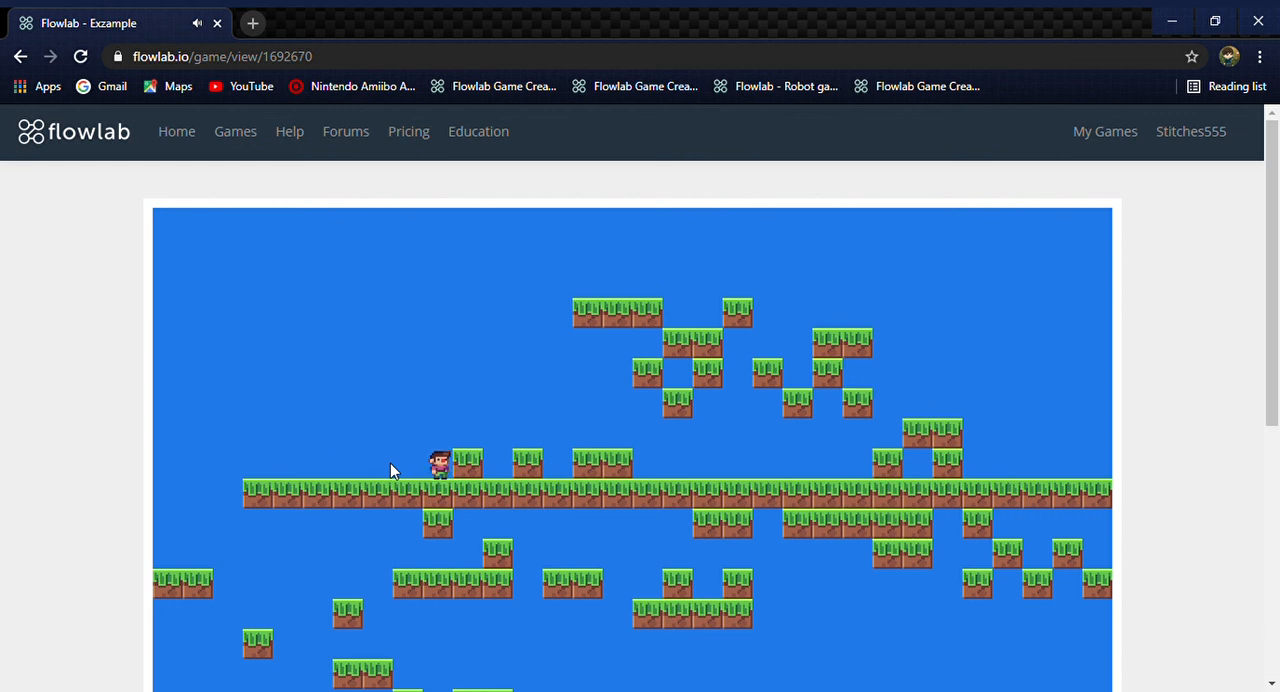
key("Up")
key("Right")
key("Up")
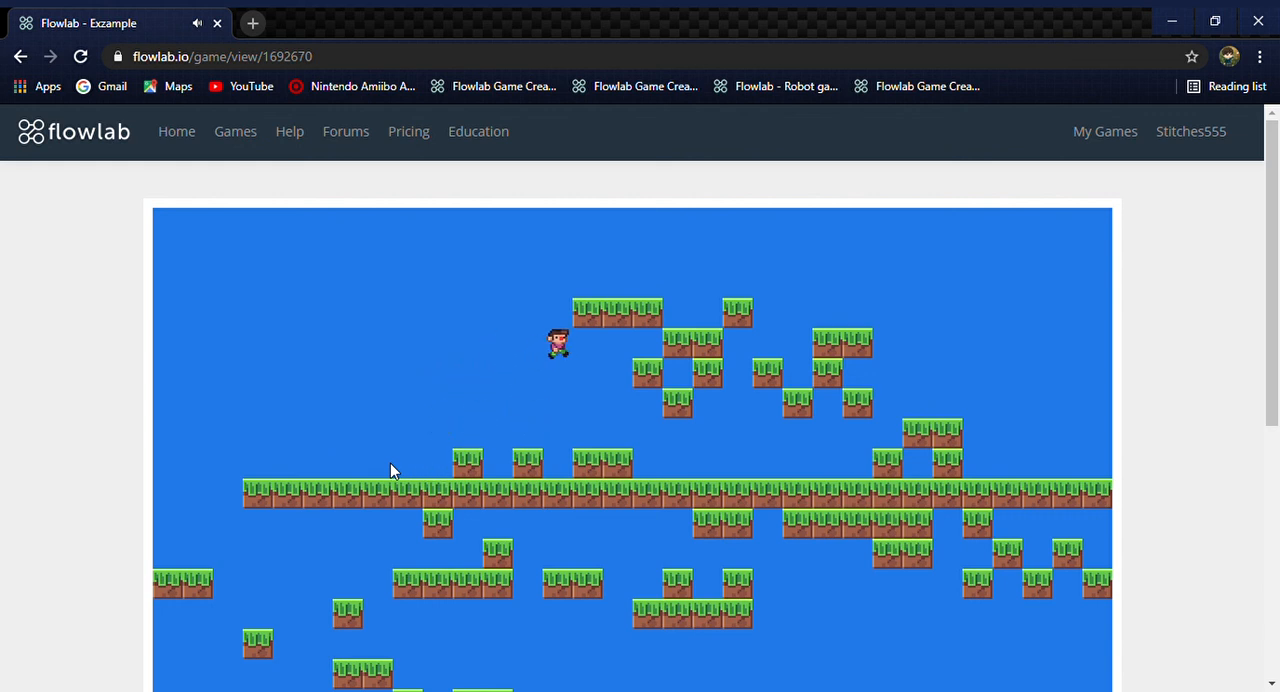
key("Right")
key("Left")
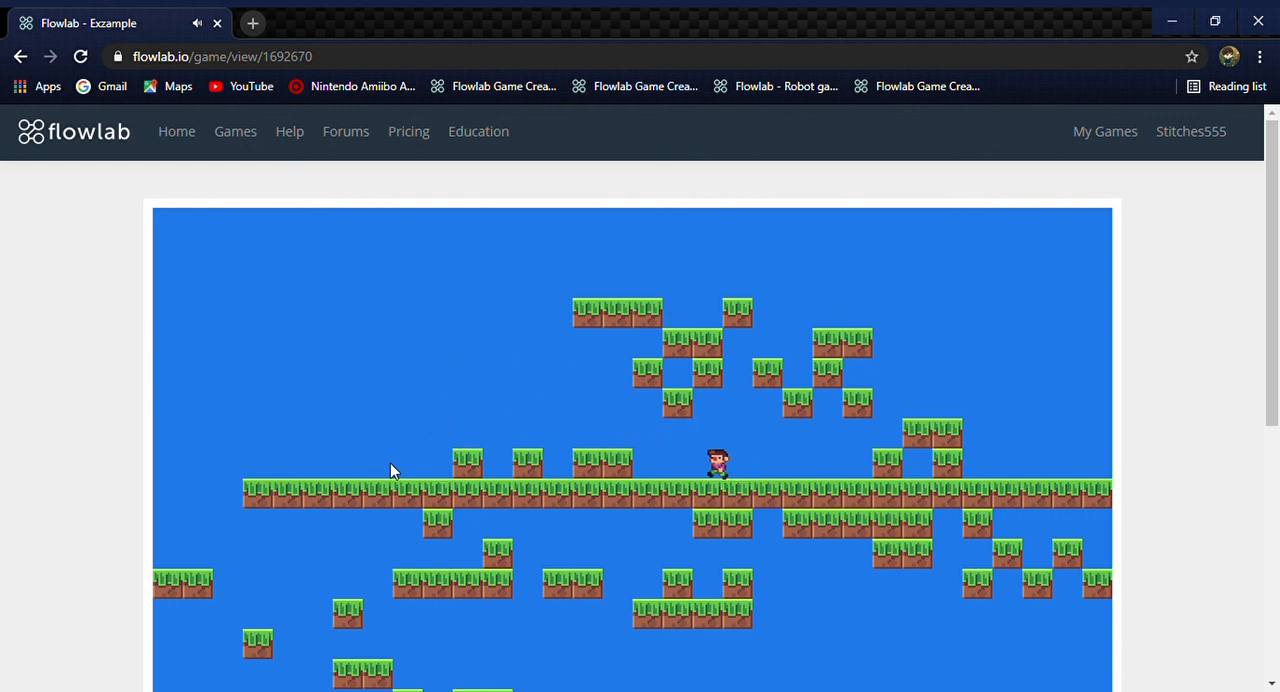
key("Right")
key("Up")
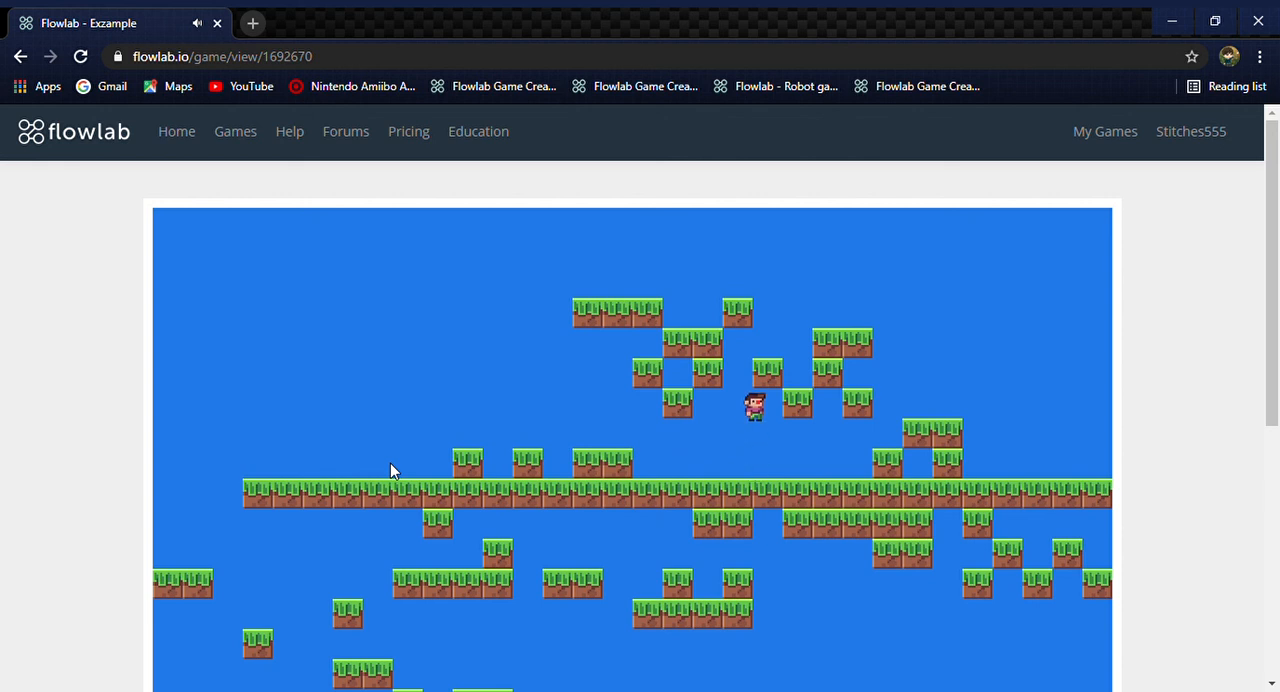
key("Right")
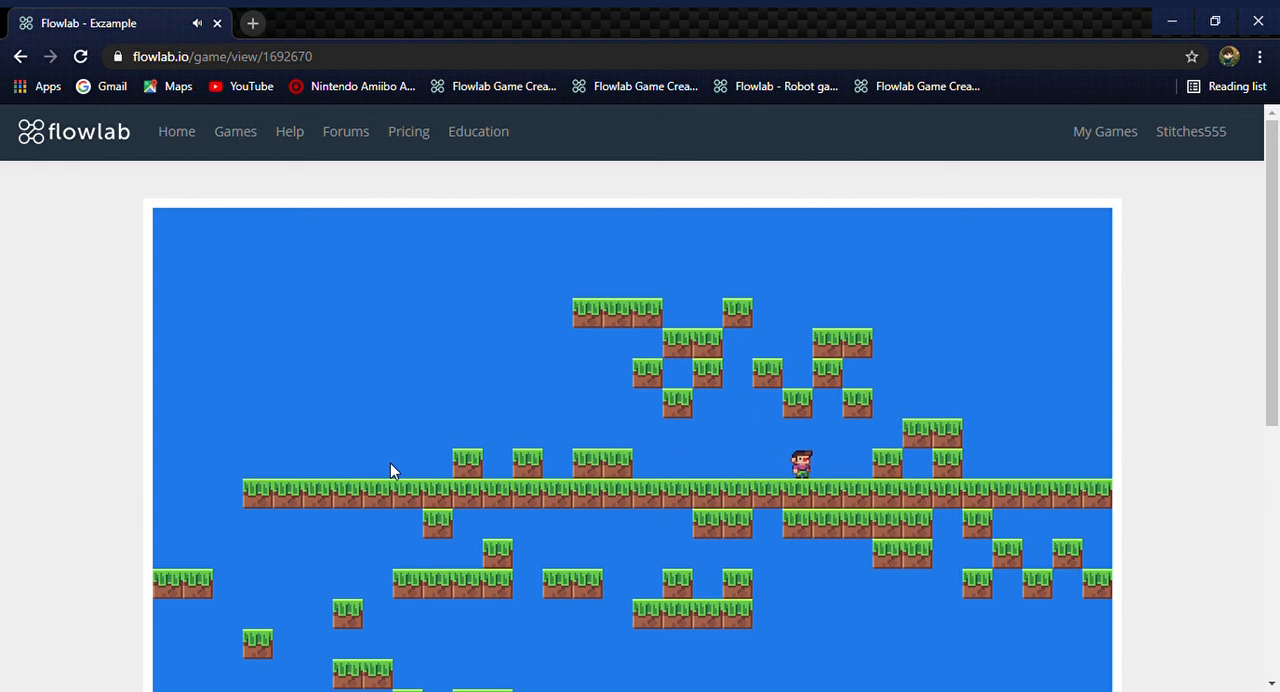
key("Right")
key("Left")
key("Right")
key("Left")
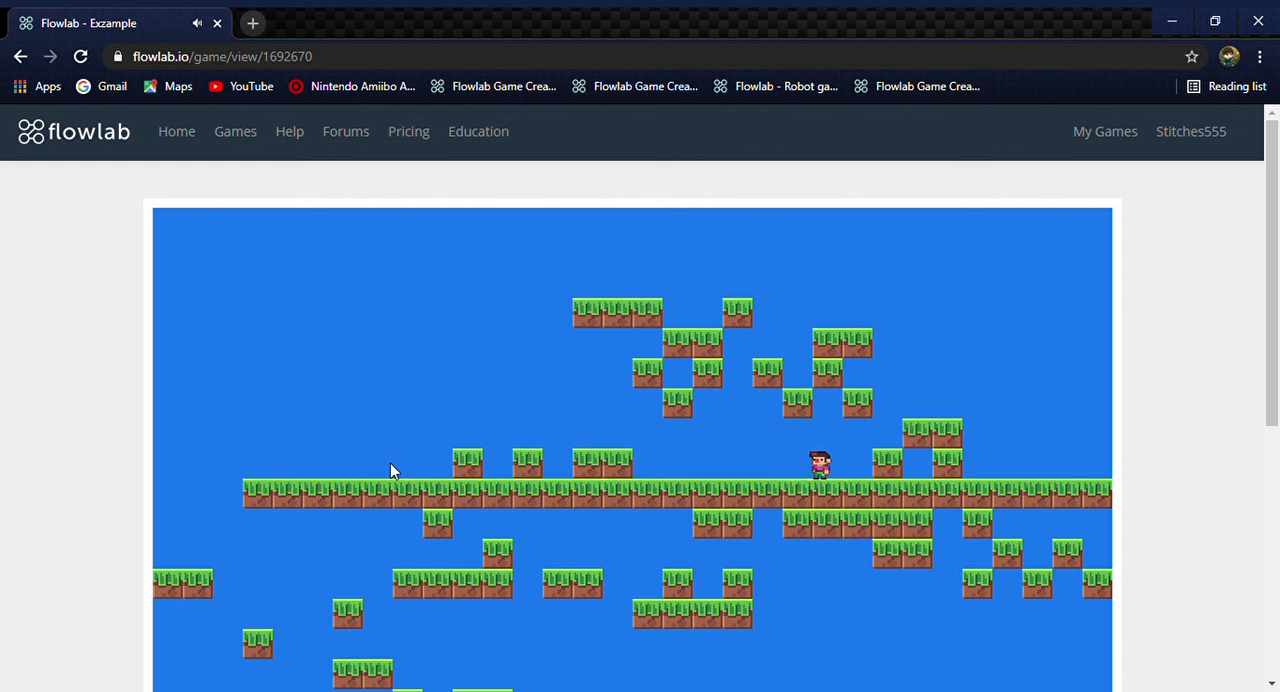
key("Escape")
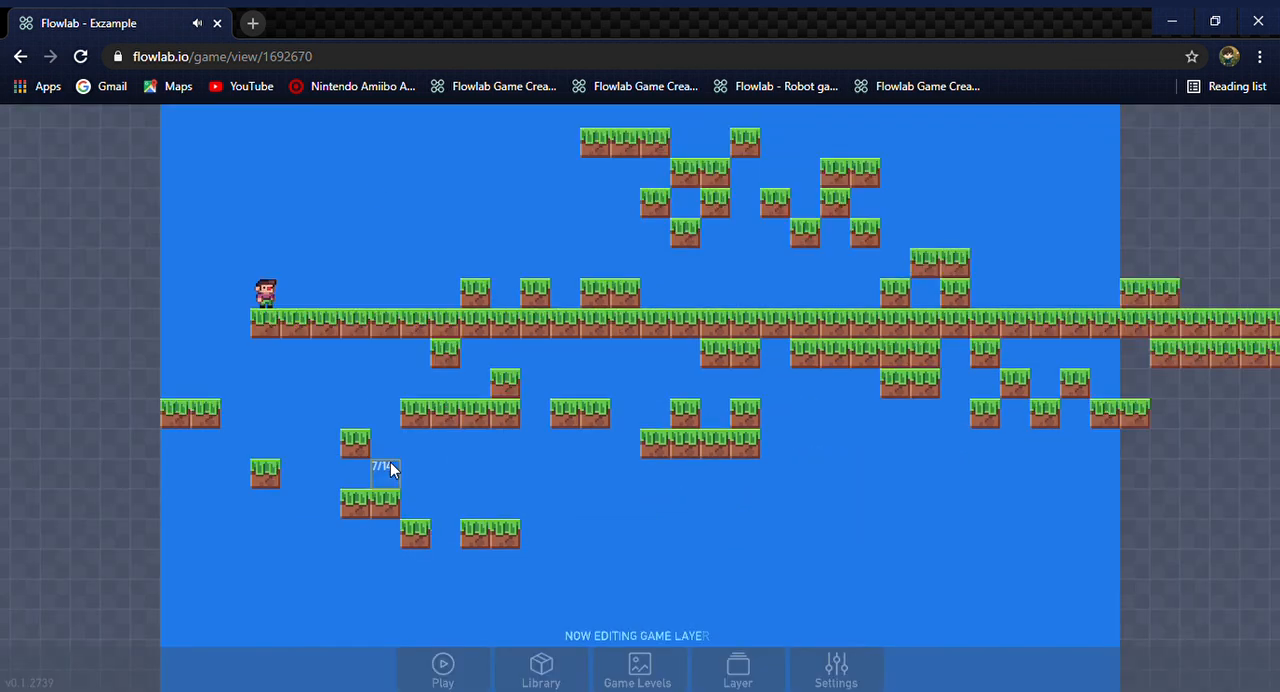
Move the character one grid cell to the right along the grass-block ground
mouse_move(278, 303)
left_mouse_down()
mouse_move(465, 250)
mouse_move(317, 275)
mouse_move(176, 273)
mouse_move(426, 255)
mouse_move(297, 302)
mouse_move(295, 290)
left_mouse_up()
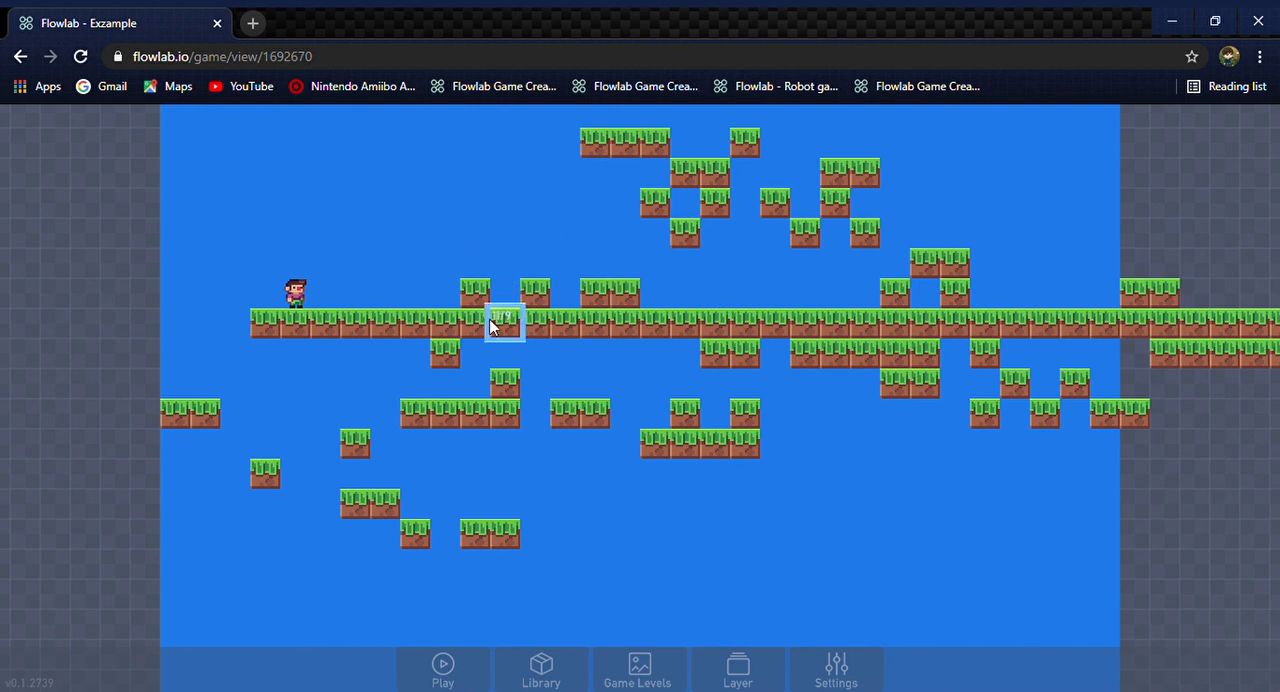